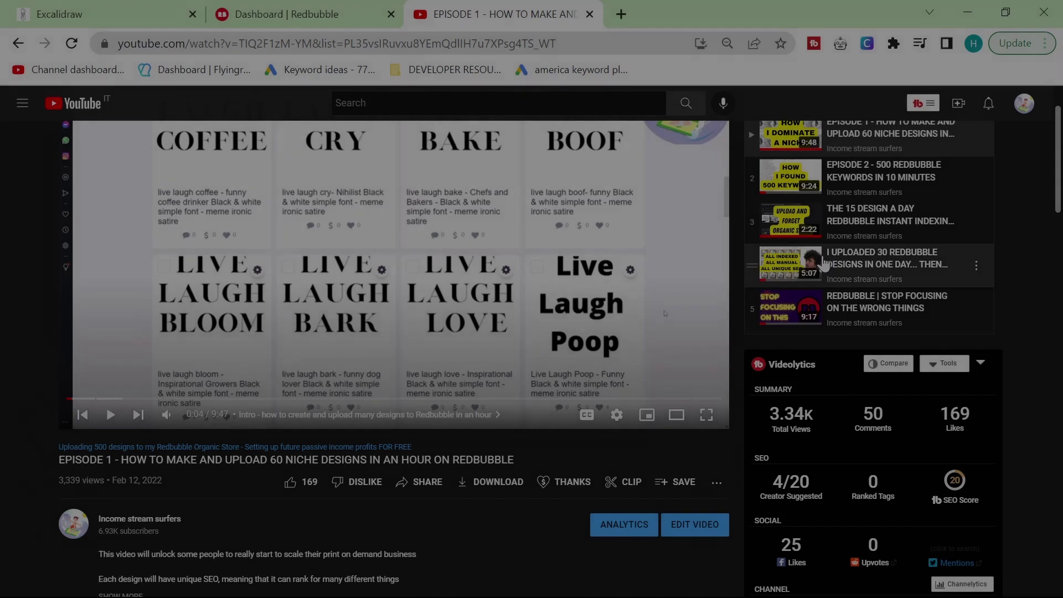
Step: Open the Redbubble shop's Activity Feed from the account dropdown
scroll(601, 443, "up", 2)
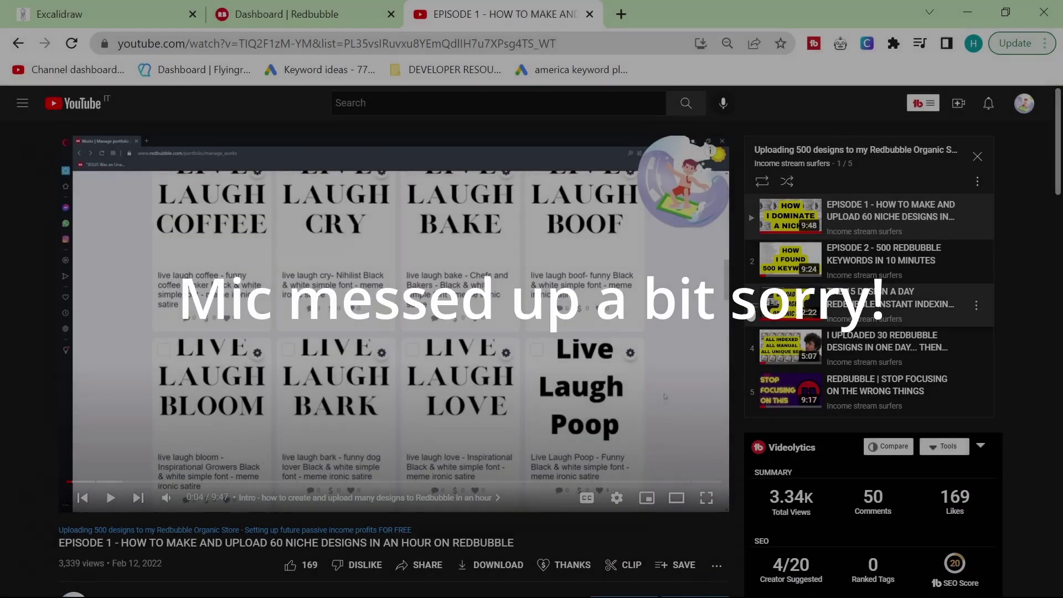
scroll(109, 402, "down", 3)
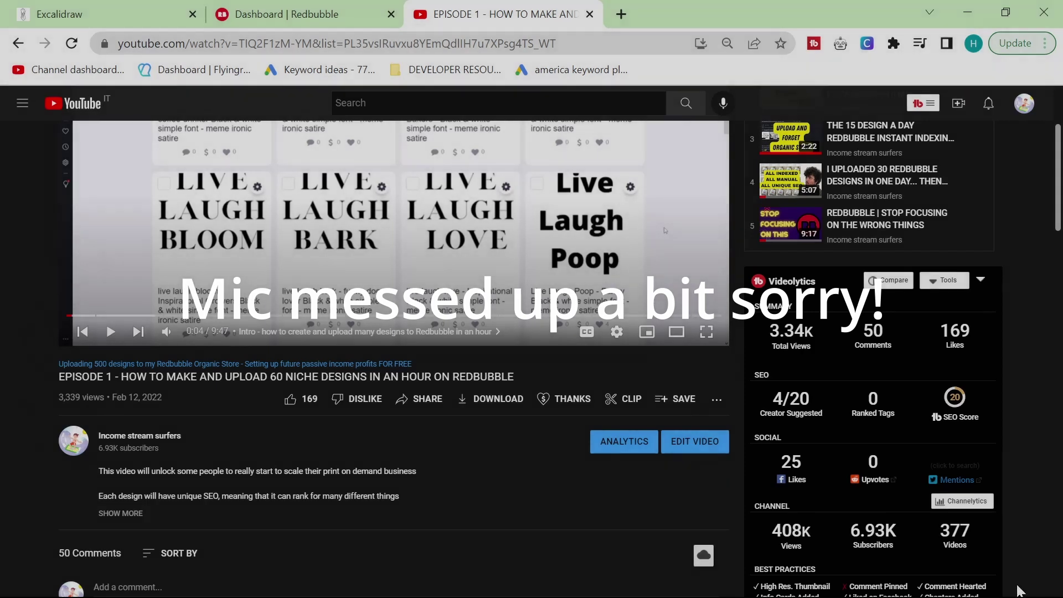
scroll(583, 450, "up", 3)
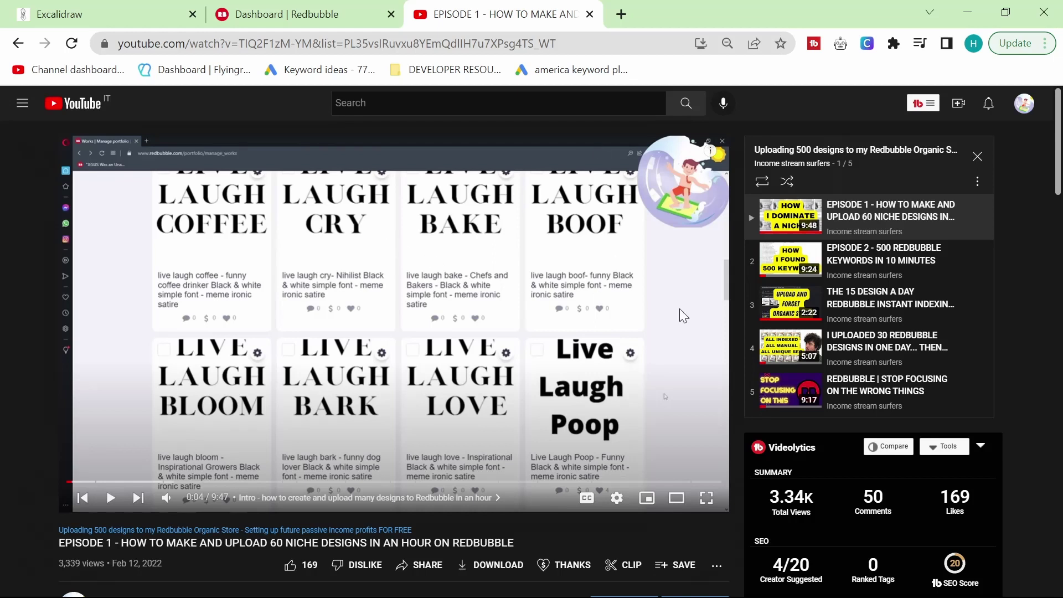
key("ctrl+shift+Tab")
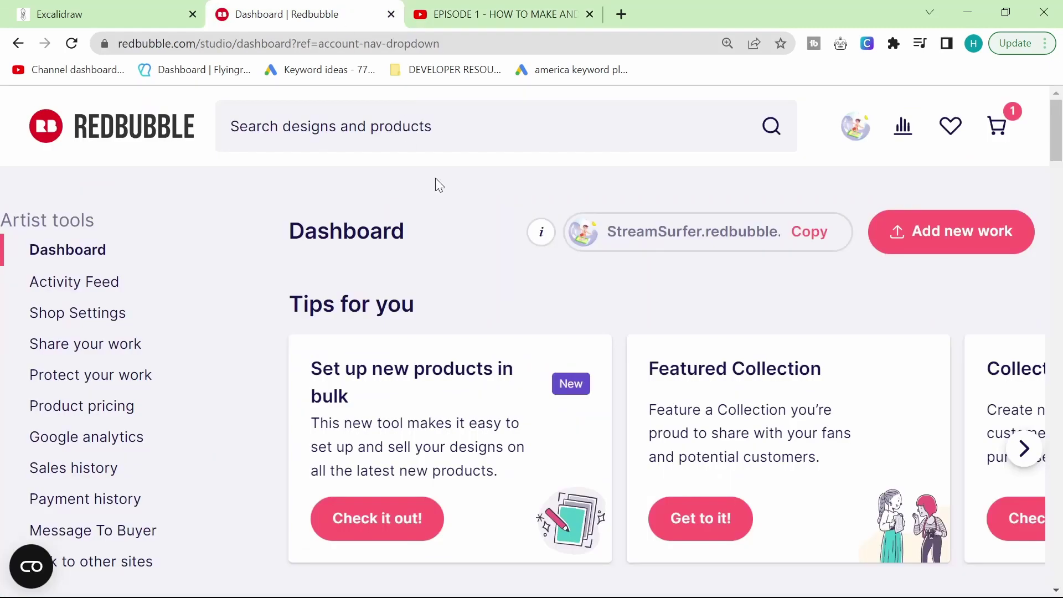
scroll(801, 296, "down", 6)
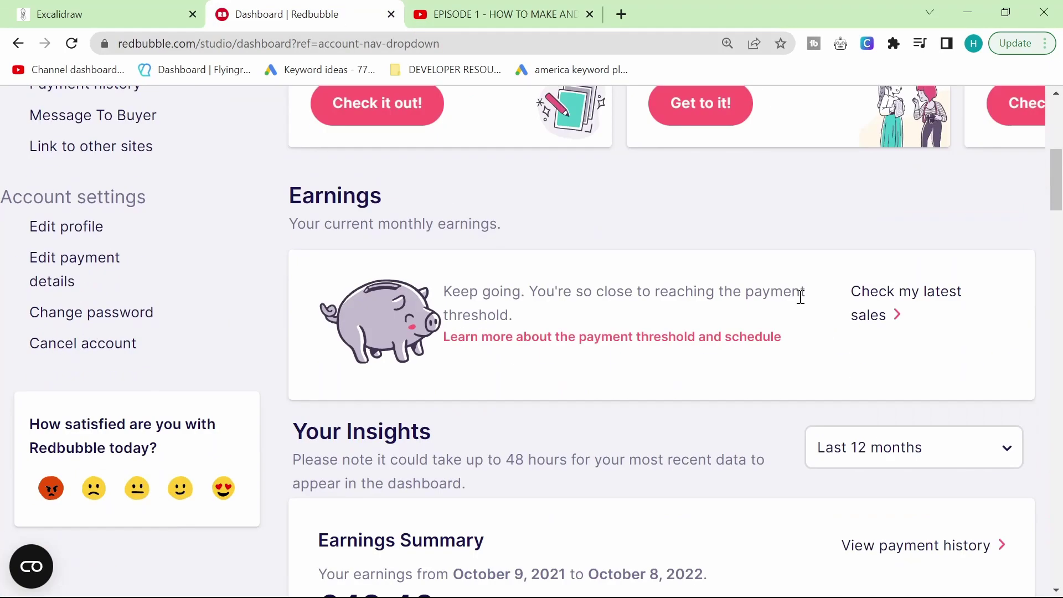
scroll(793, 234, "up", 6)
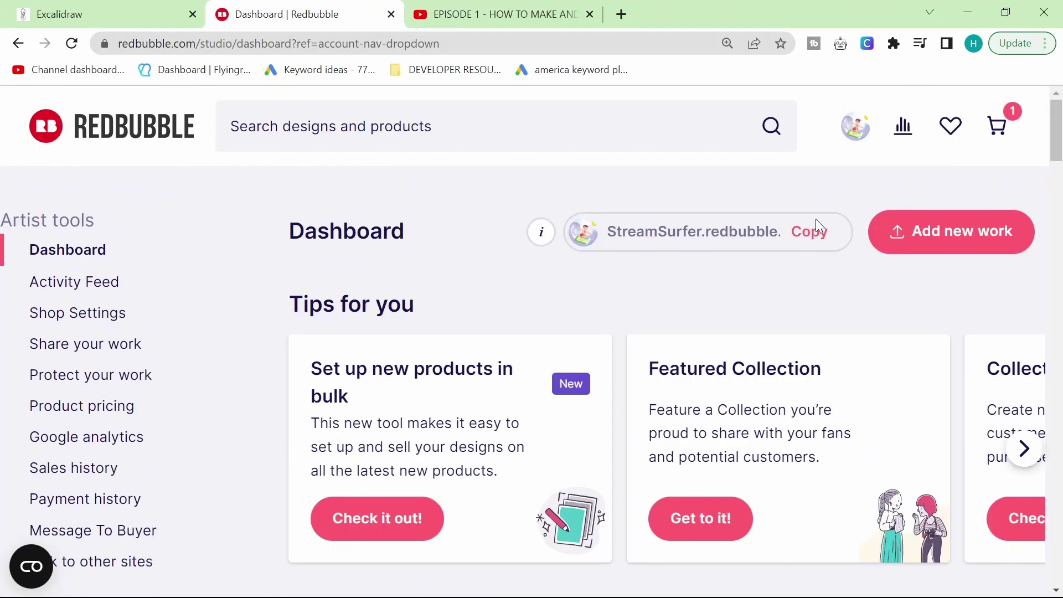
left_click(846, 137)
left_click(810, 356)
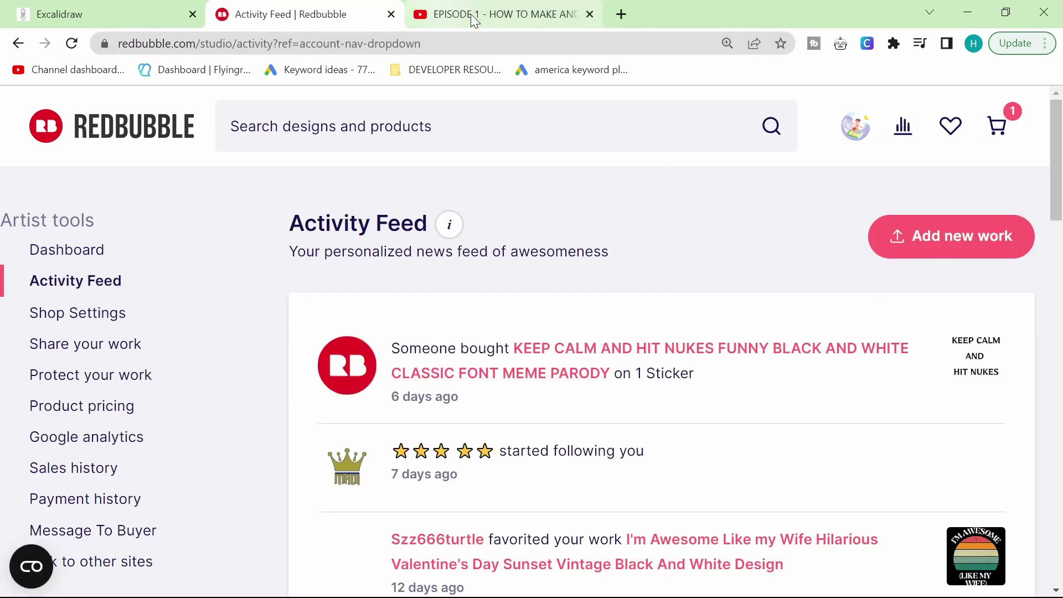
Step: Check the Episode 1 video, review the feed's recent sales and follows, then return to the video
left_click(534, 16)
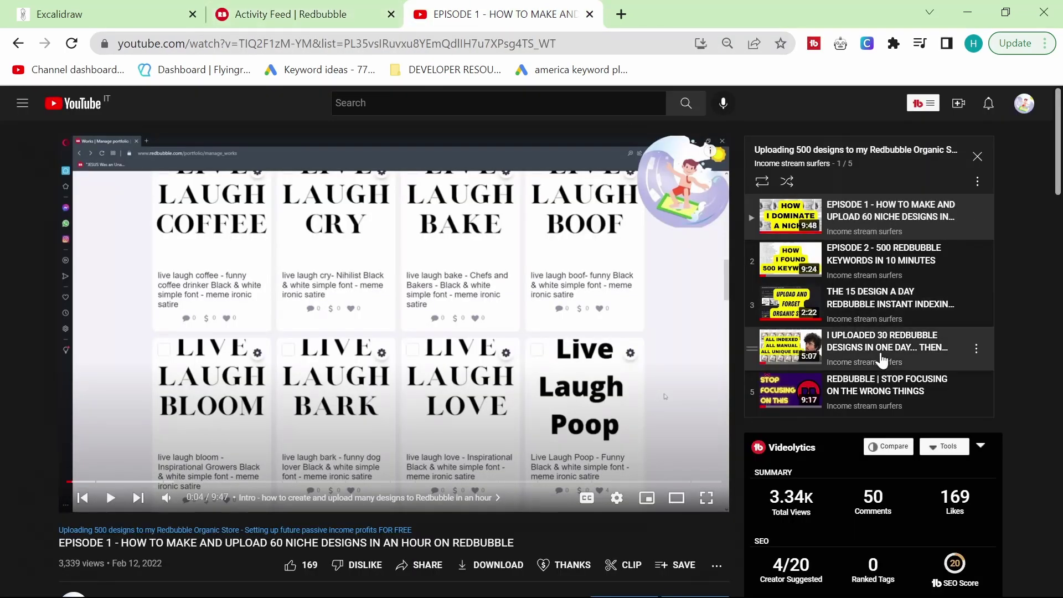
left_click(365, 8)
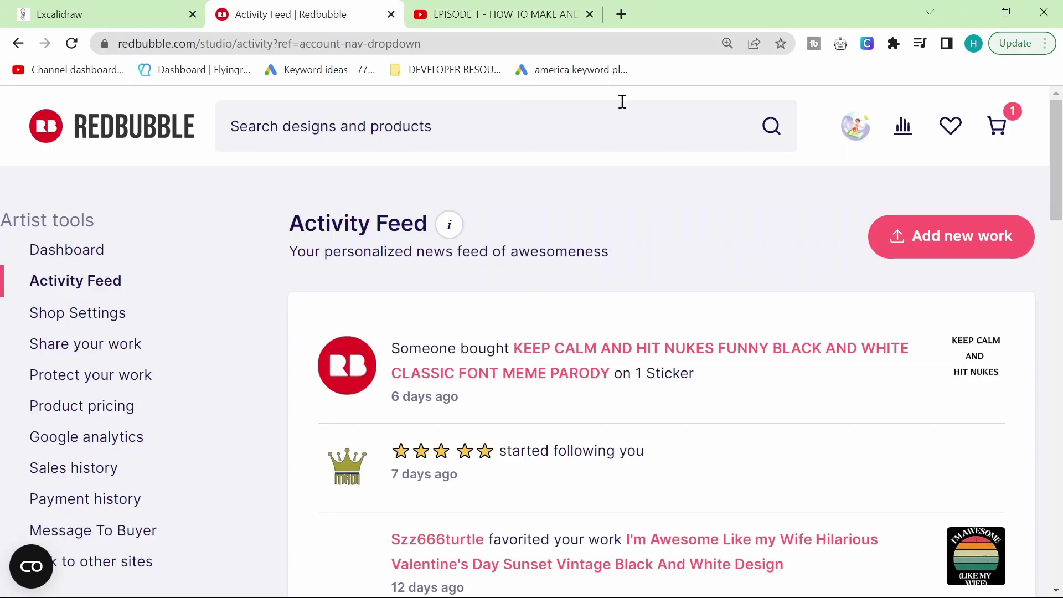
scroll(990, 399, "down", 3)
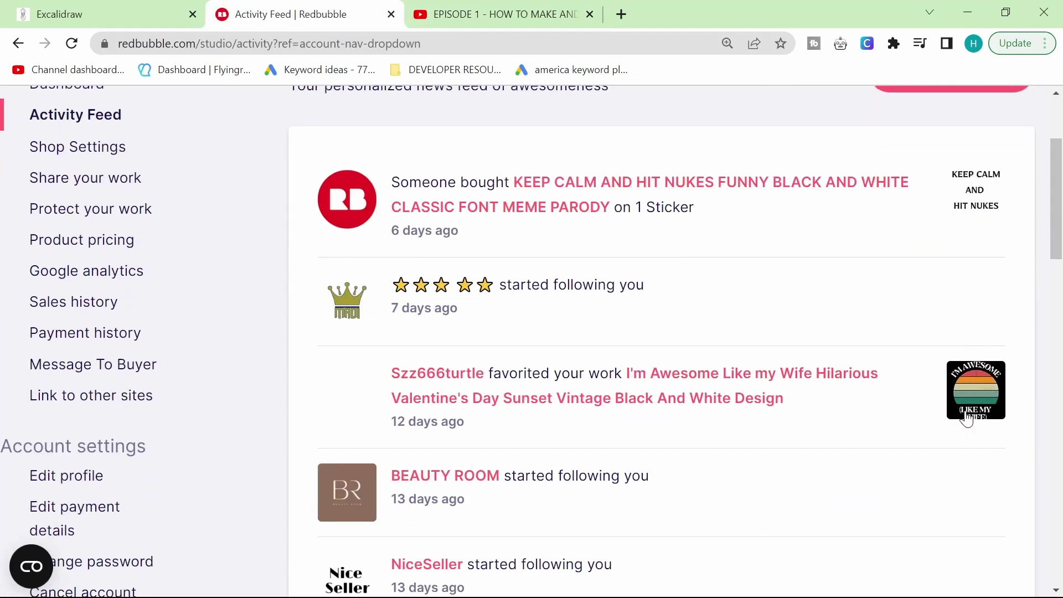
scroll(991, 343, "down", 2)
scroll(964, 300, "down", 3)
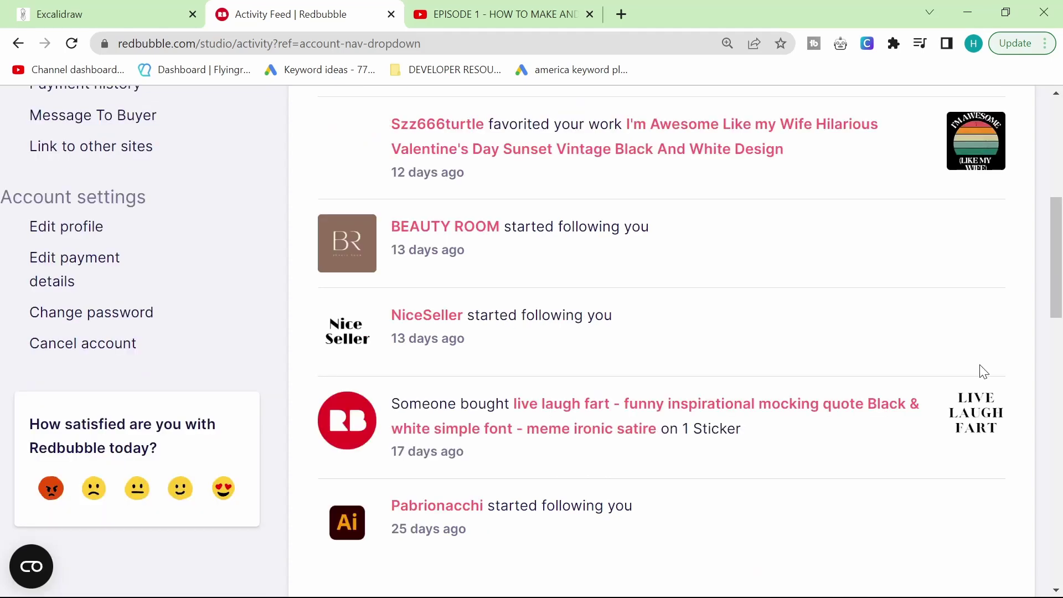
scroll(957, 423, "up", 2)
left_click(499, 14)
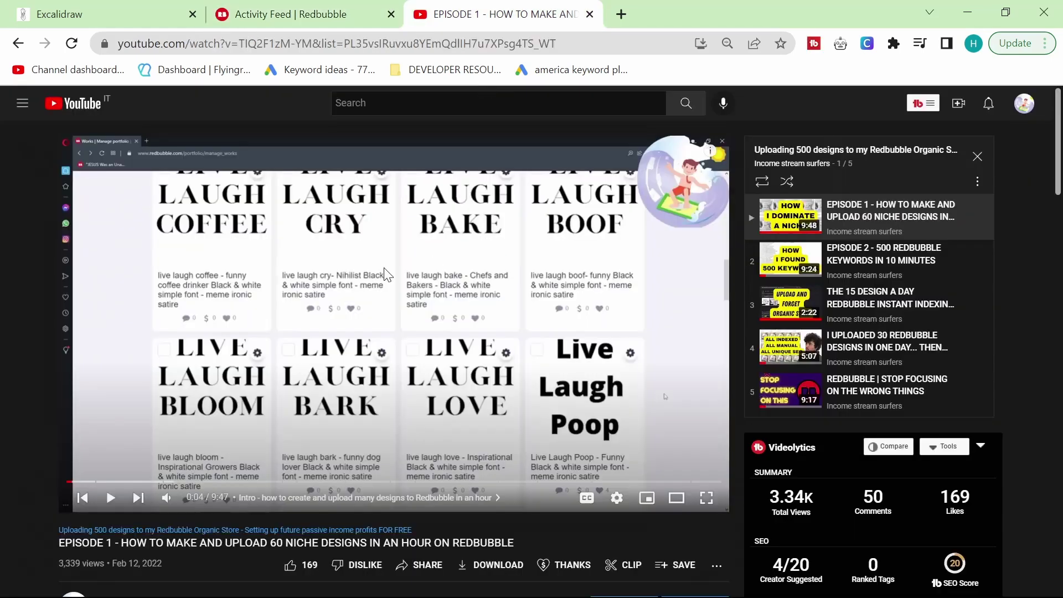
Step: Mute the Episode 1 video, pause it at 0:28, then return to the Redbubble Activity Feed
left_click(167, 497)
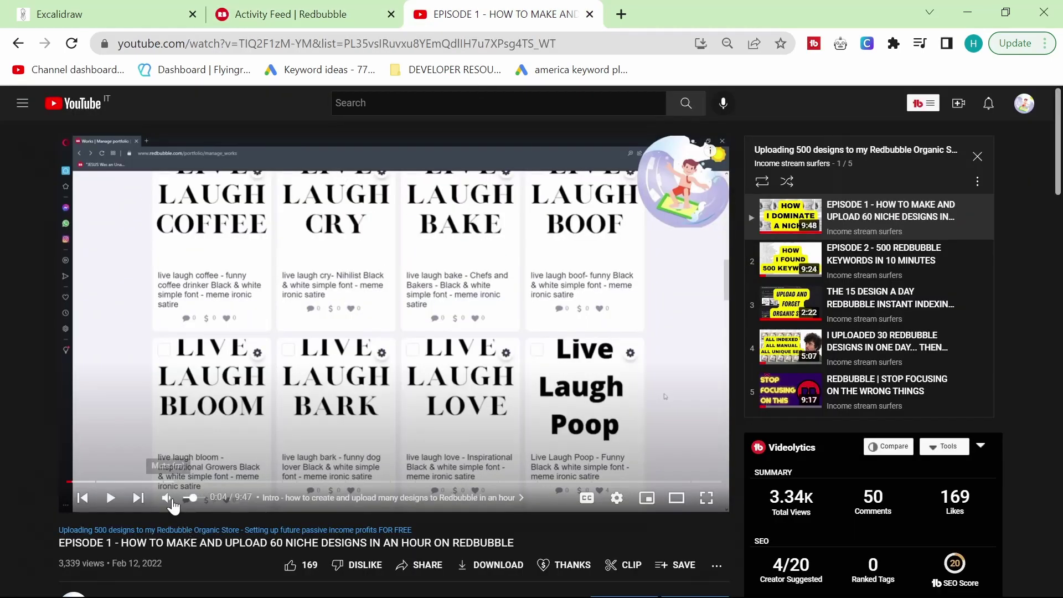
left_click(237, 389)
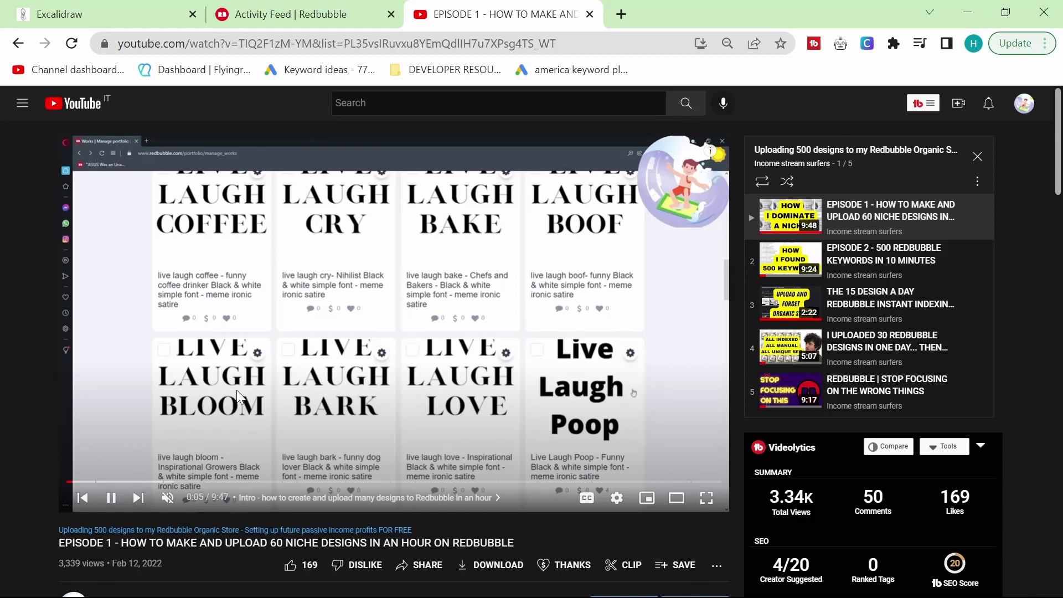
key("Right")
key("Right")
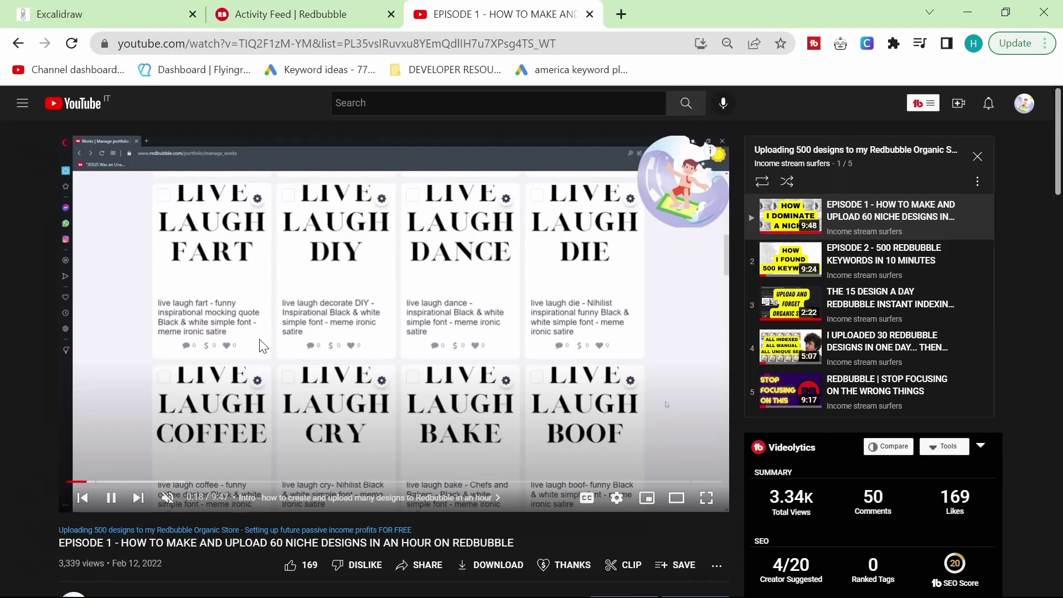
key("Right")
key("Right")
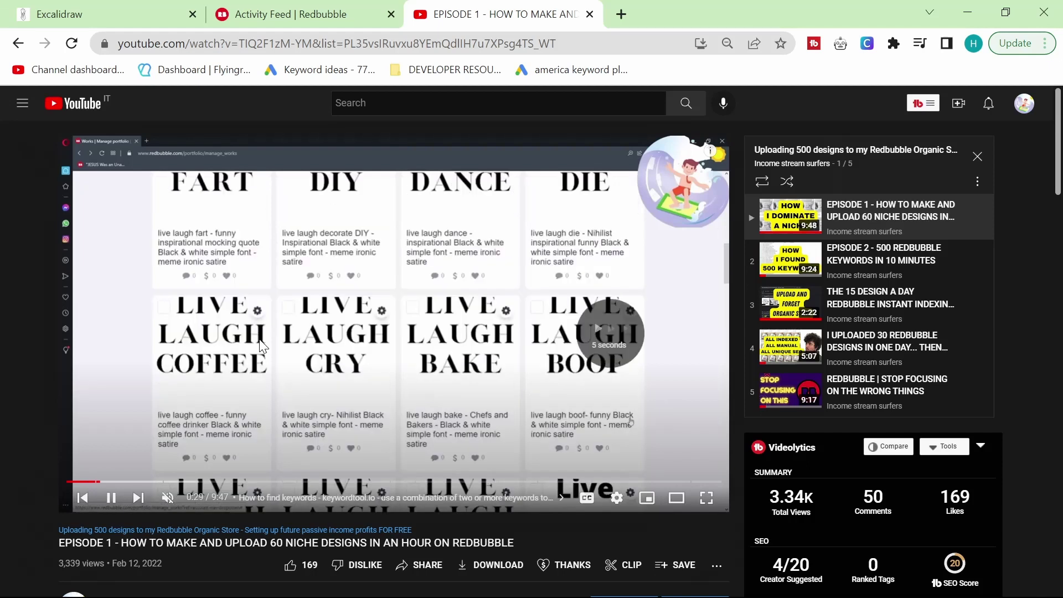
key("Left")
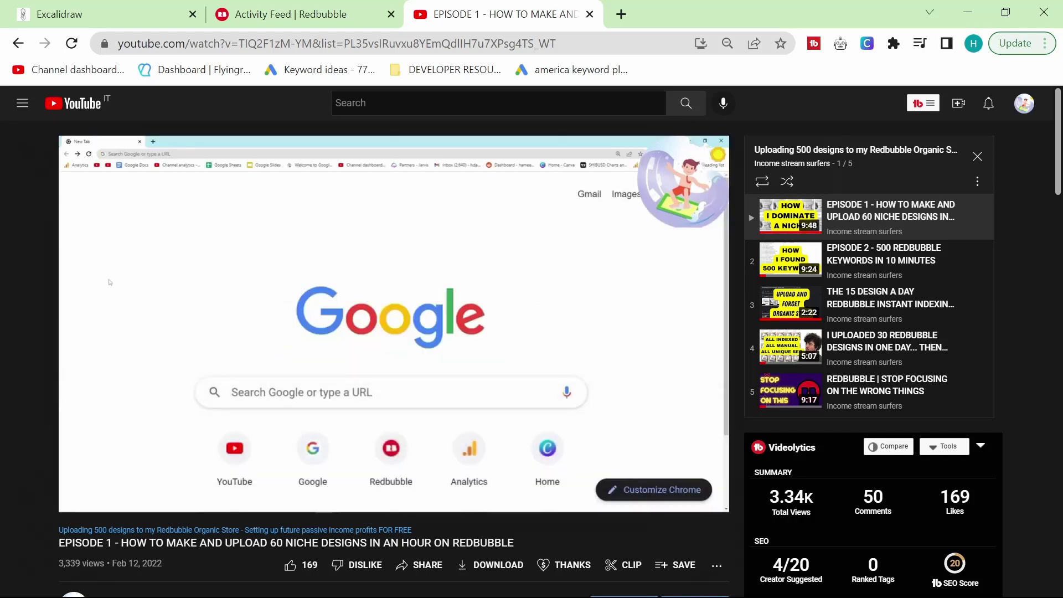
left_click(213, 321)
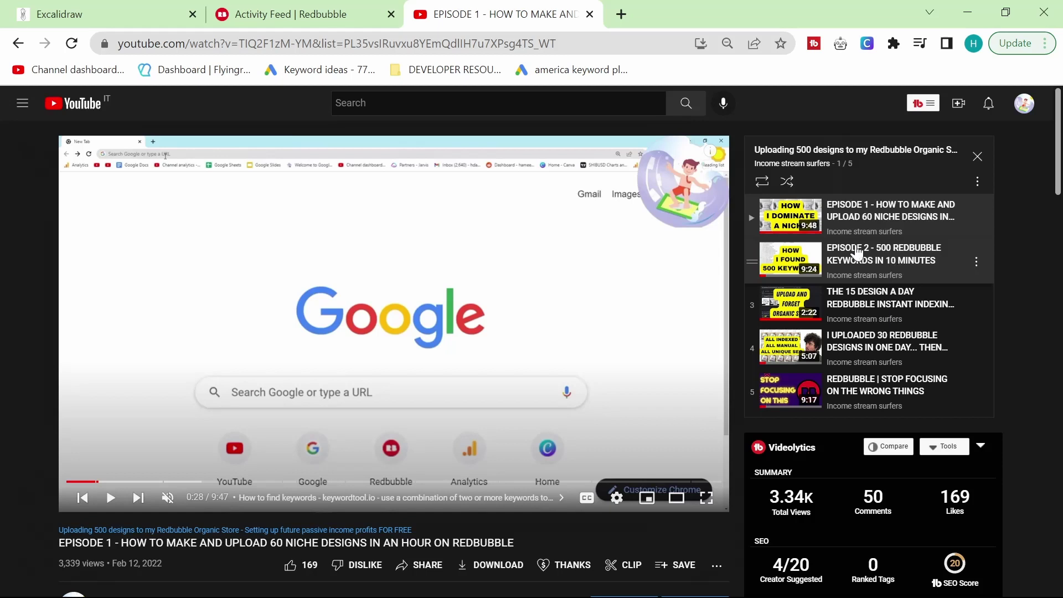
left_click(338, 8)
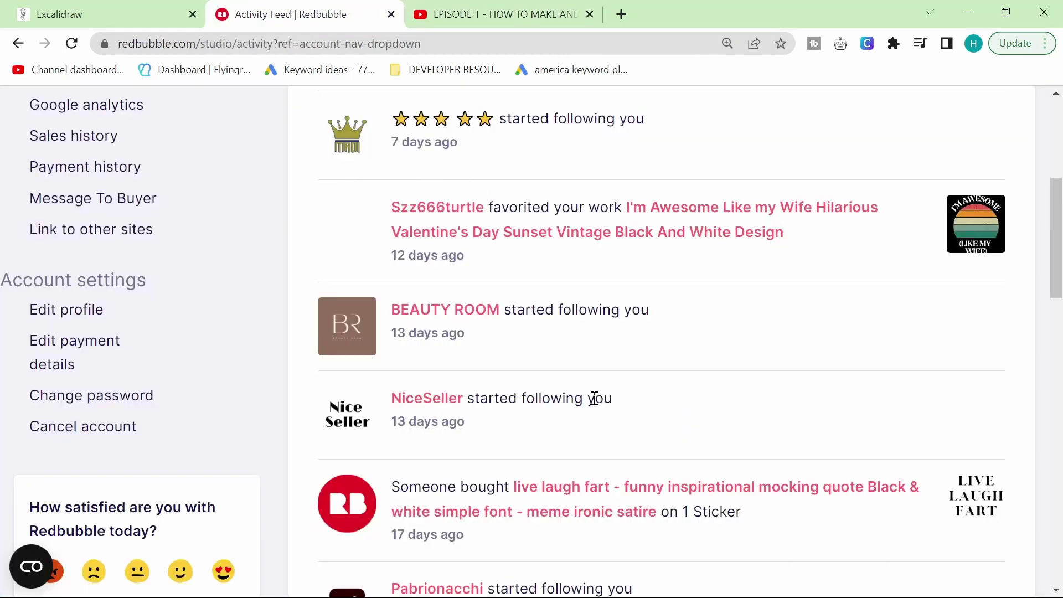
Step: Google 'live laugh fart' in a new tab and find 'redbub' mentions on the results
left_click(622, 14)
type("live")
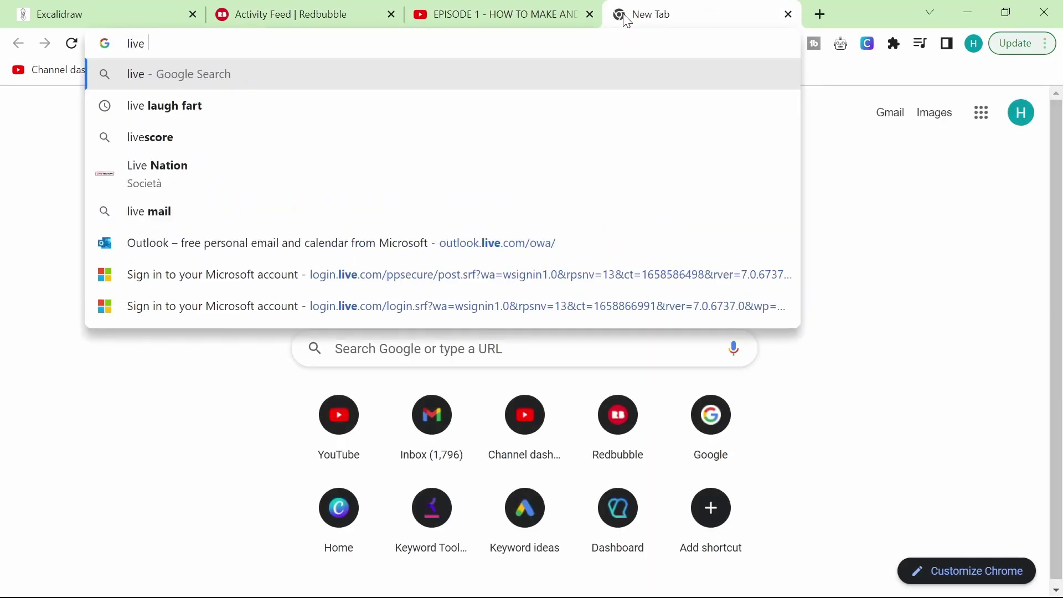
type(" laugh fart")
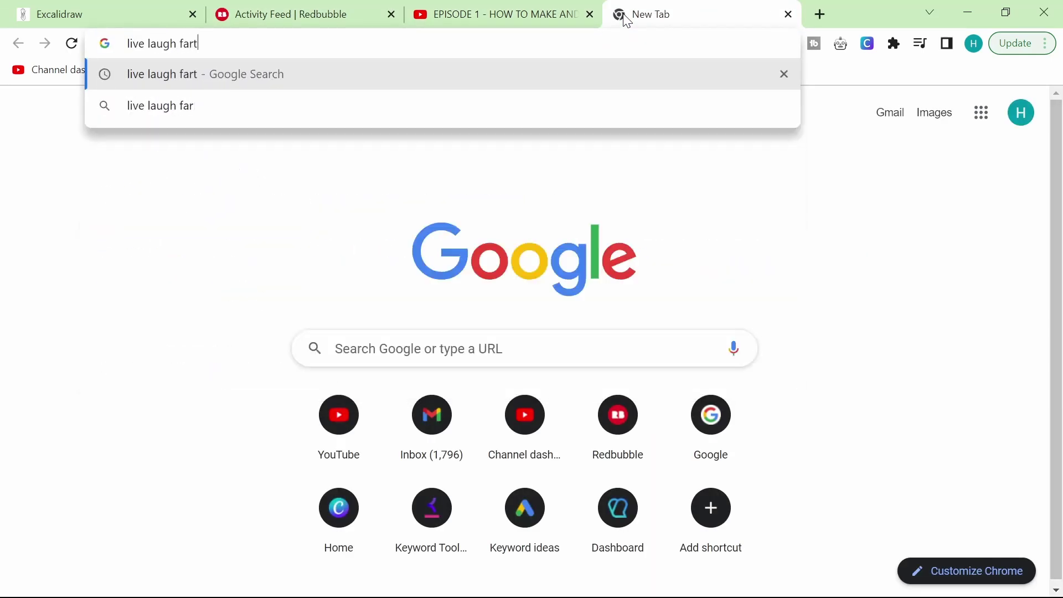
key("Return")
scroll(614, 296, "down", 5)
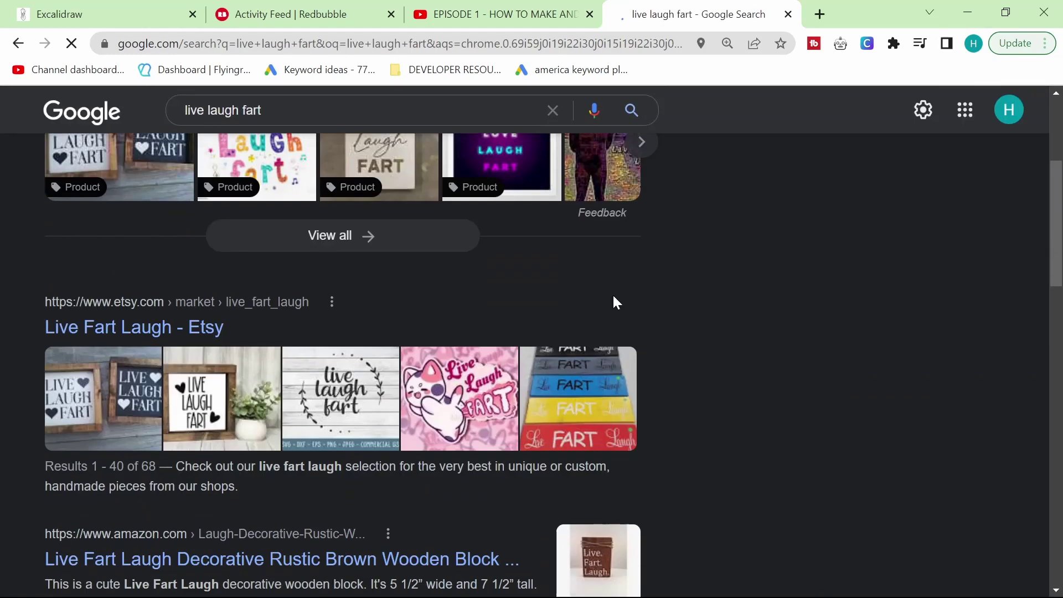
scroll(613, 295, "down", 3)
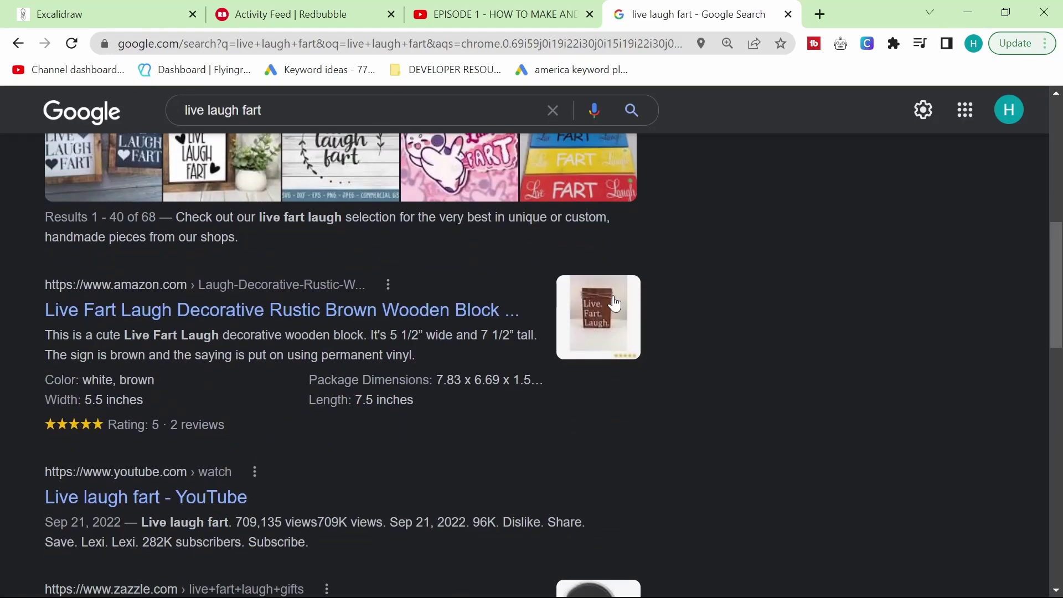
key("ctrl+f")
type("redbub")
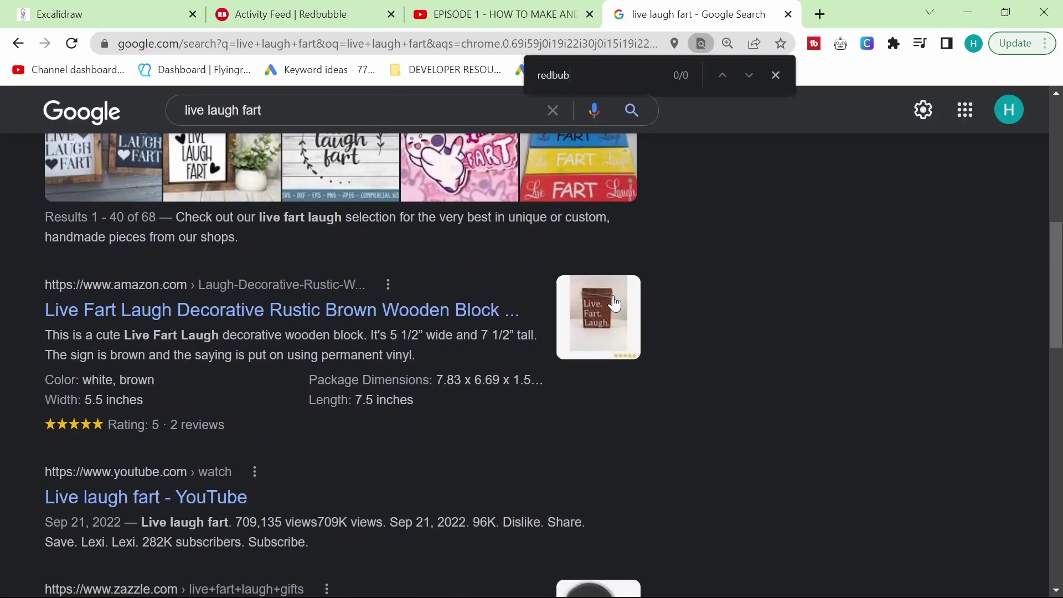
Step: Browse the image results for 'live laugh fart'
scroll(663, 367, "up", 6)
scroll(609, 371, "up", 1)
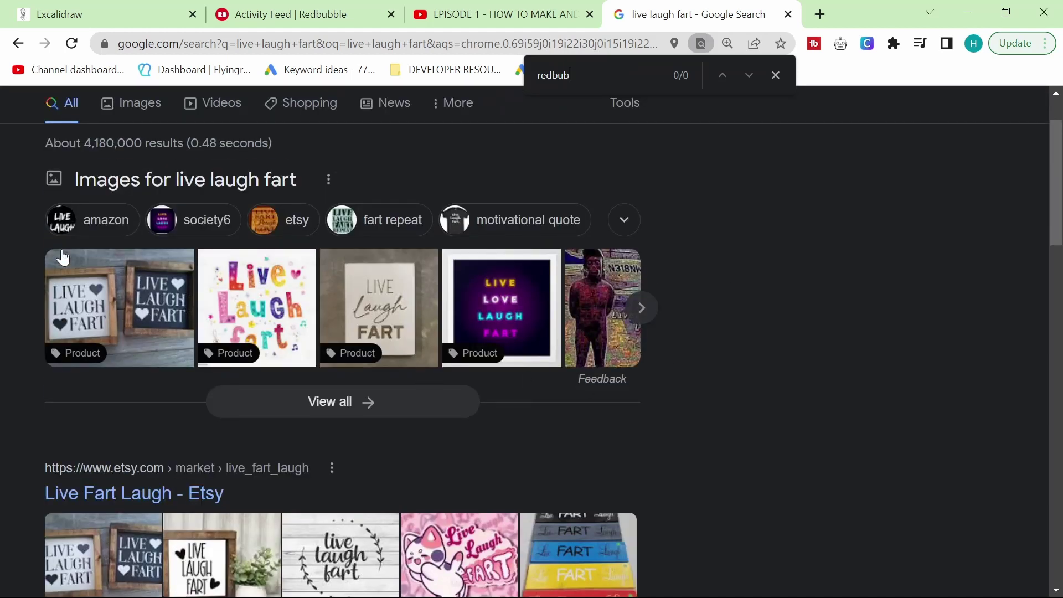
scroll(138, 227, "up", 2)
left_click(131, 185)
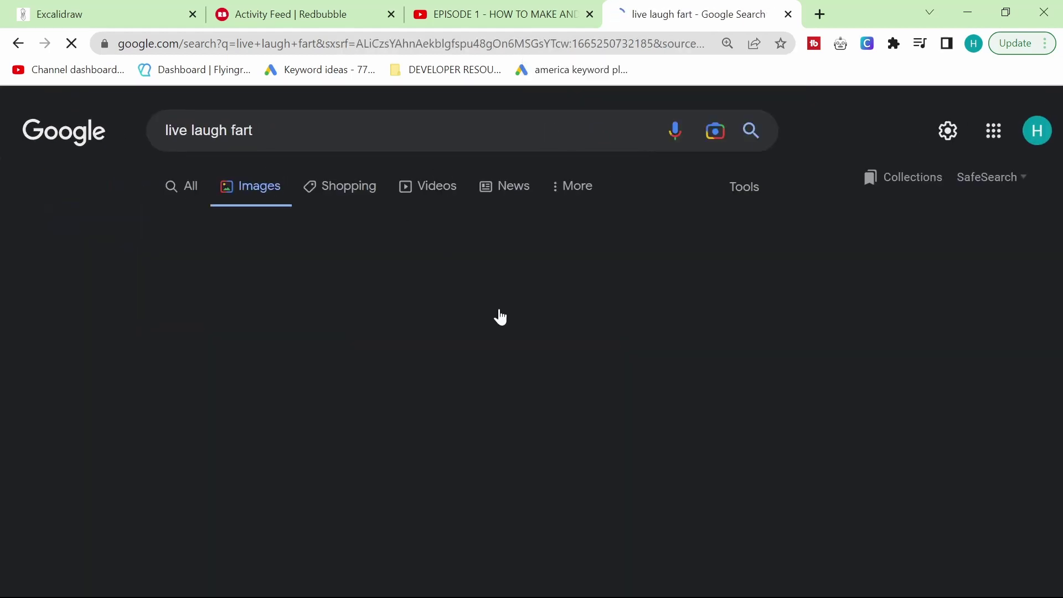
scroll(534, 445, "down", 5)
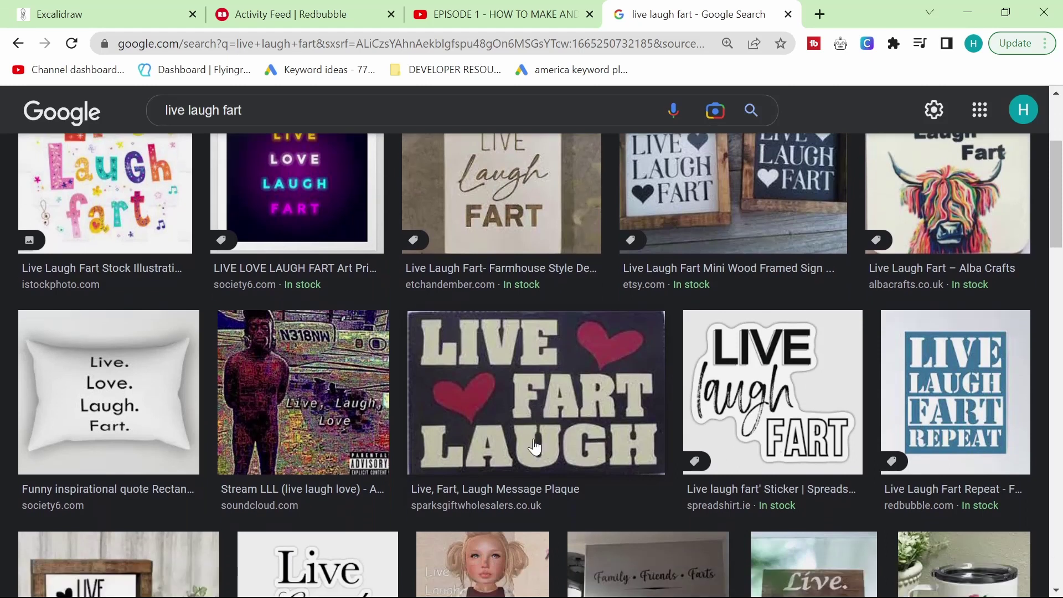
scroll(534, 446, "down", 3)
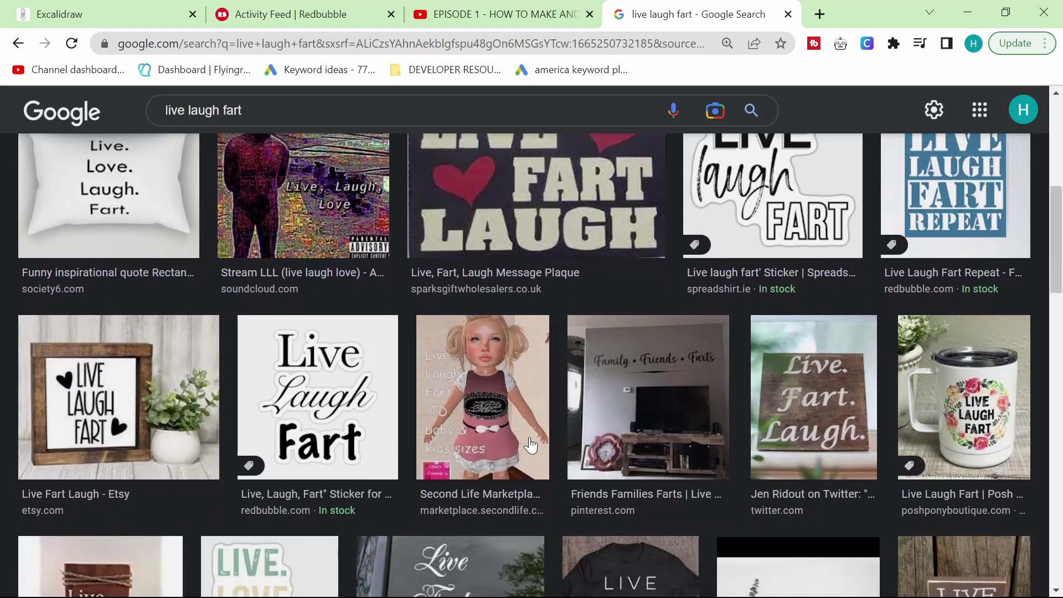
scroll(266, 431, "down", 5)
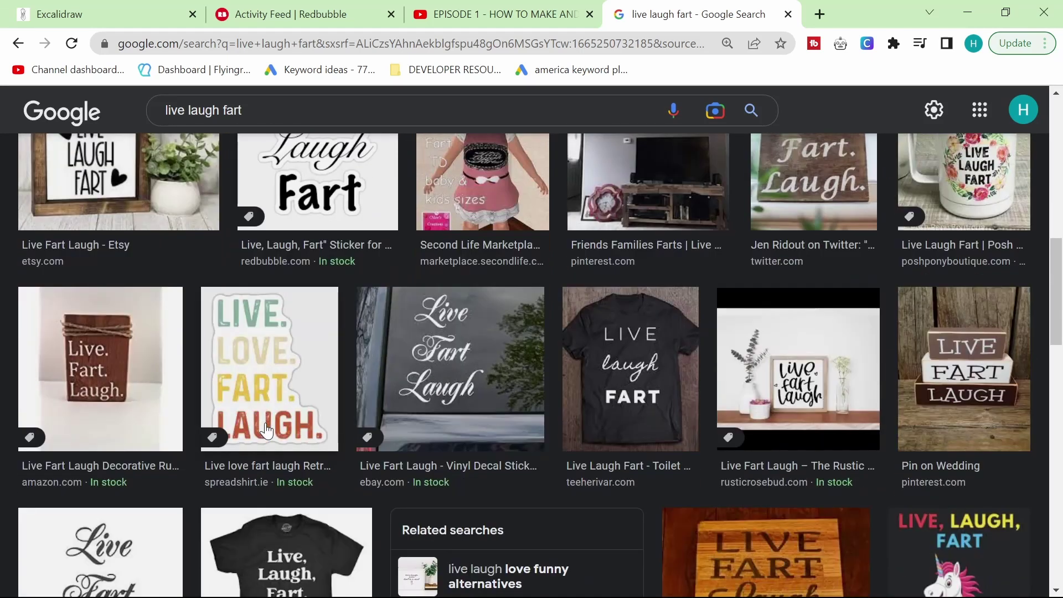
scroll(266, 430, "down", 9)
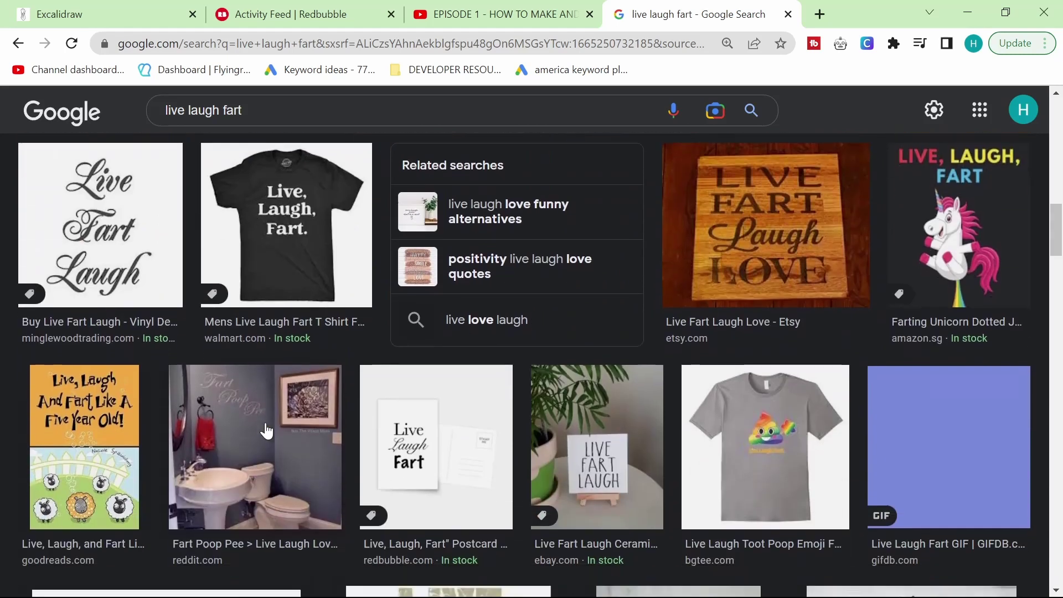
scroll(436, 324, "up", 15)
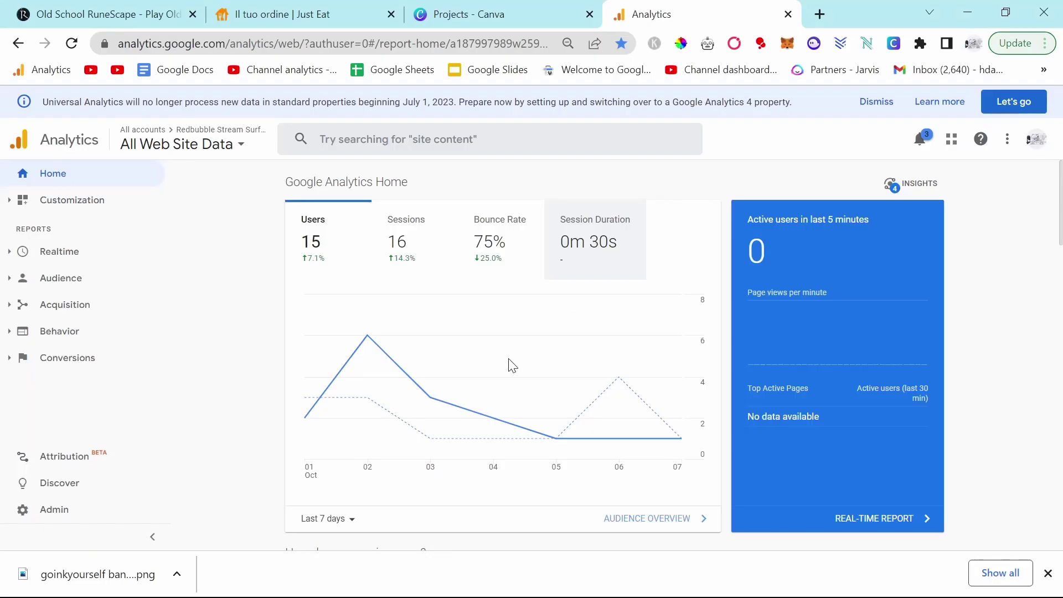
Step: Dismiss the download notice and look over the Analytics dashboard and account picker
left_click(1048, 573)
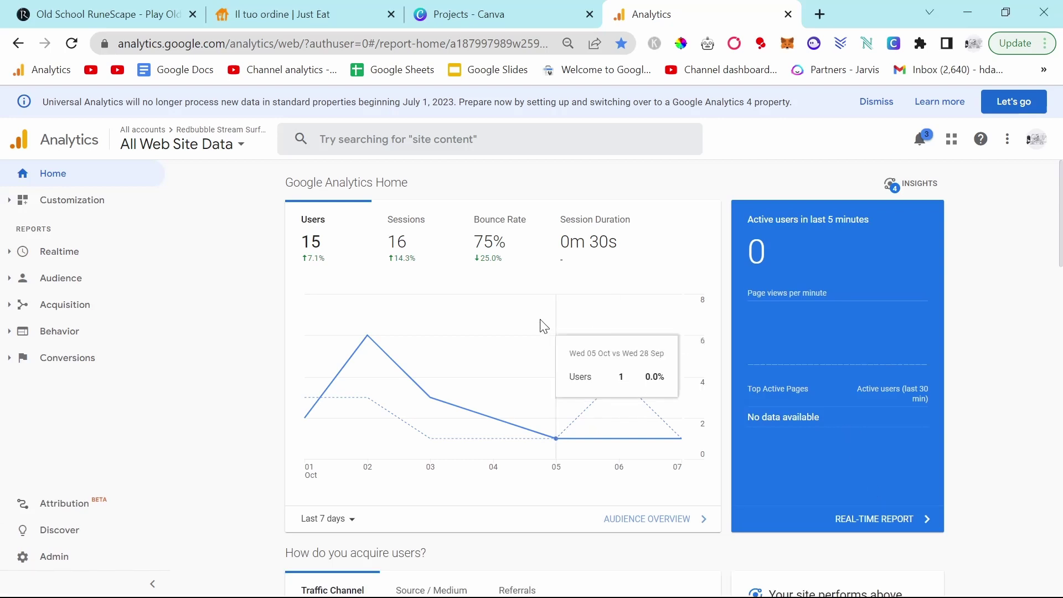
scroll(541, 327, "down", 7)
scroll(654, 412, "up", 7)
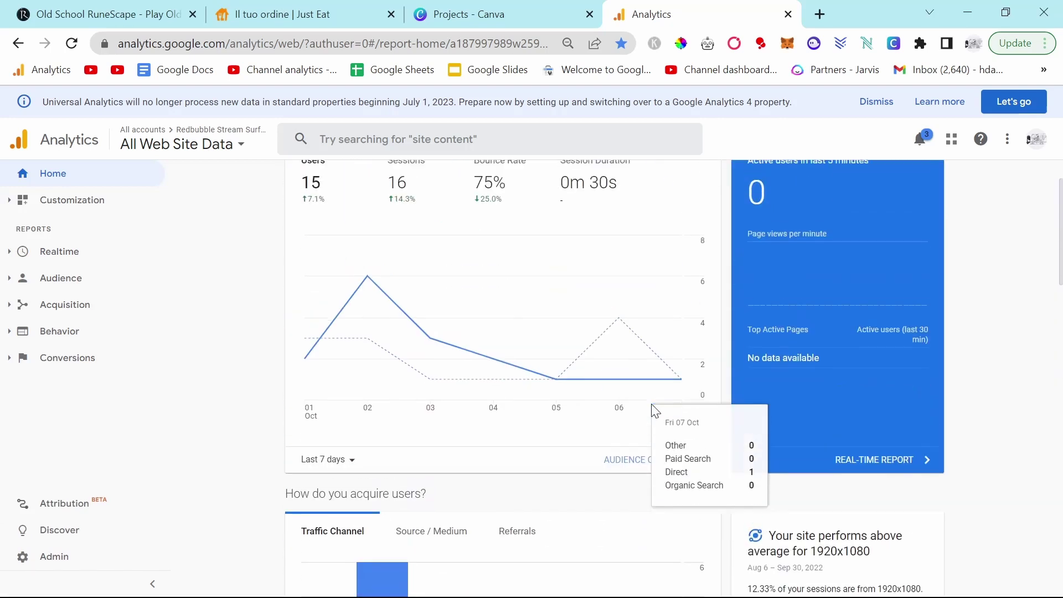
left_click(216, 151)
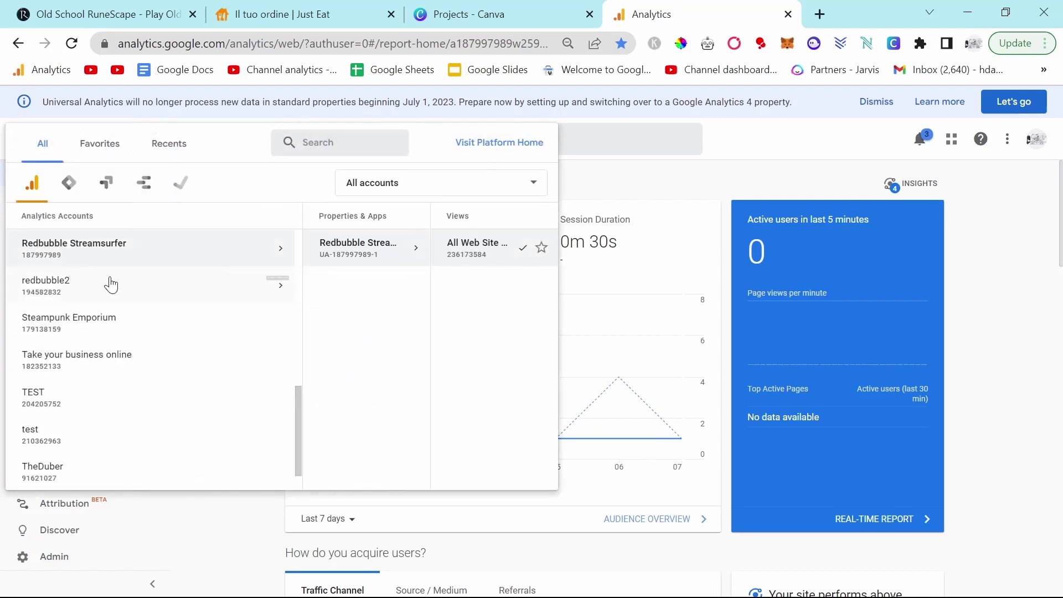
left_click(915, 325)
scroll(708, 464, "down", 1)
scroll(708, 465, "down", 3)
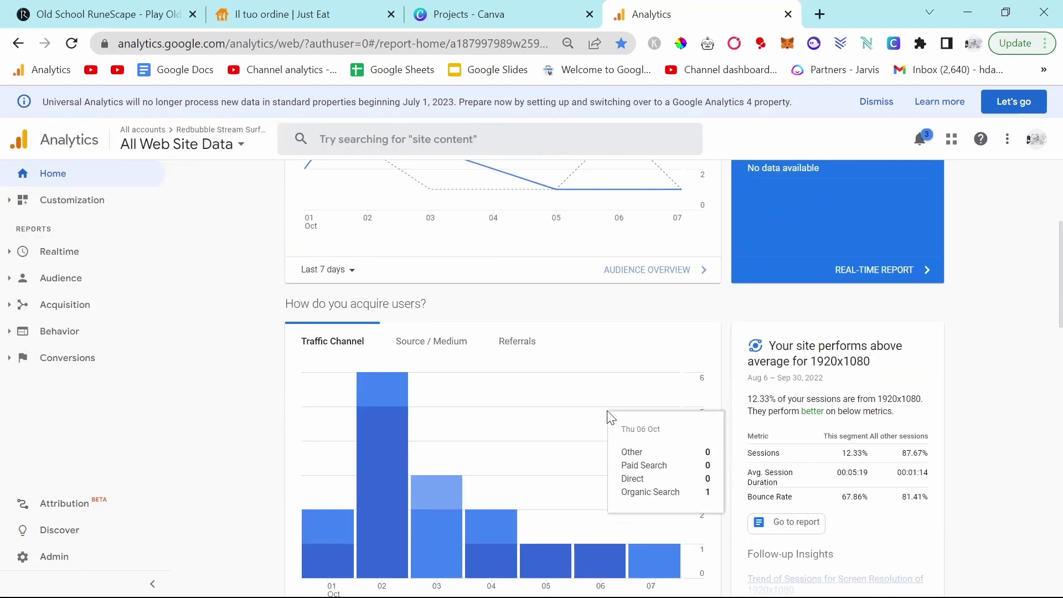
scroll(601, 399, "up", 3)
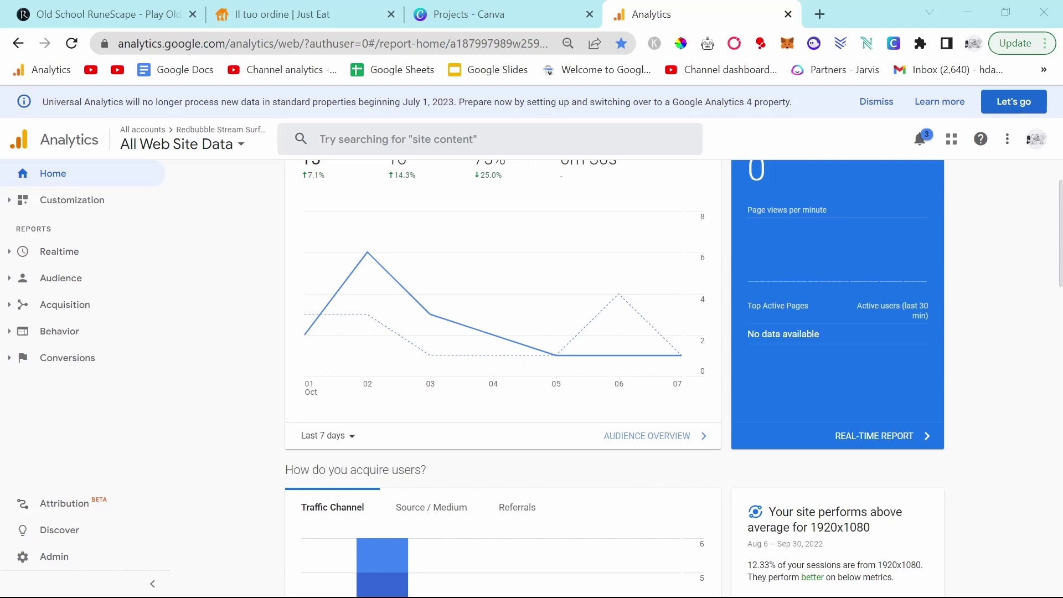
Step: Google 'what day was it 17 days ago' in a new tab
left_click(821, 14)
type("what day was it")
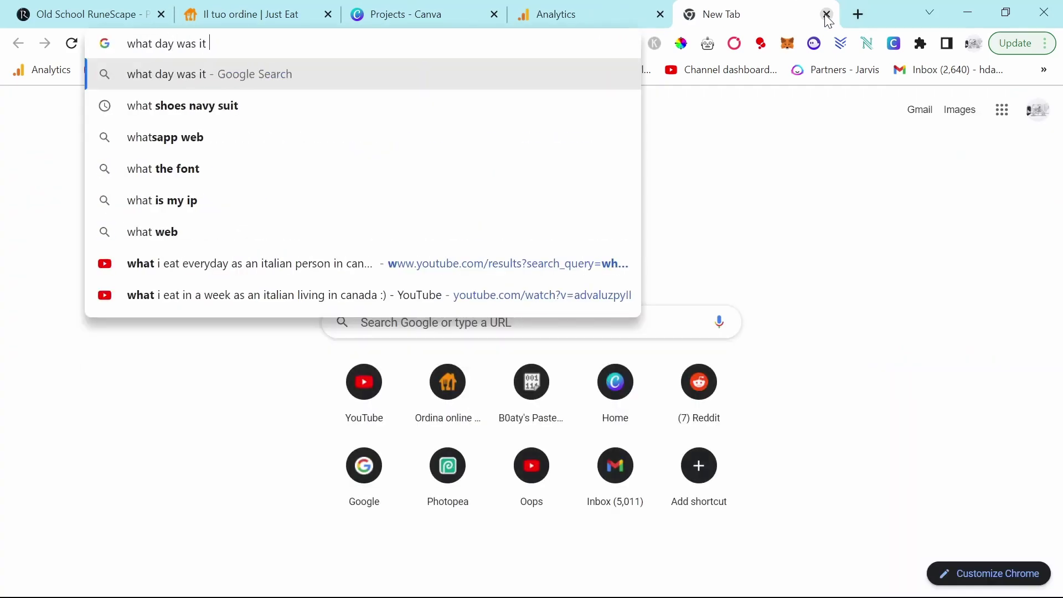
type(" 17 days ago")
key("Return")
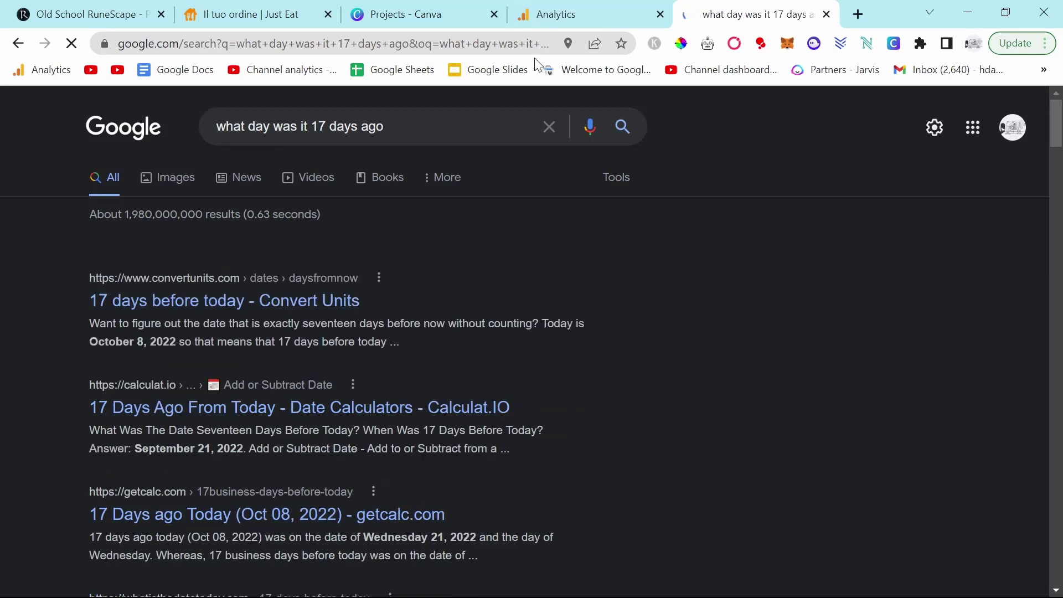
Step: Open the full Pages report for Sep 21, 2022 only and check the /checkout/success page
left_click(589, 8)
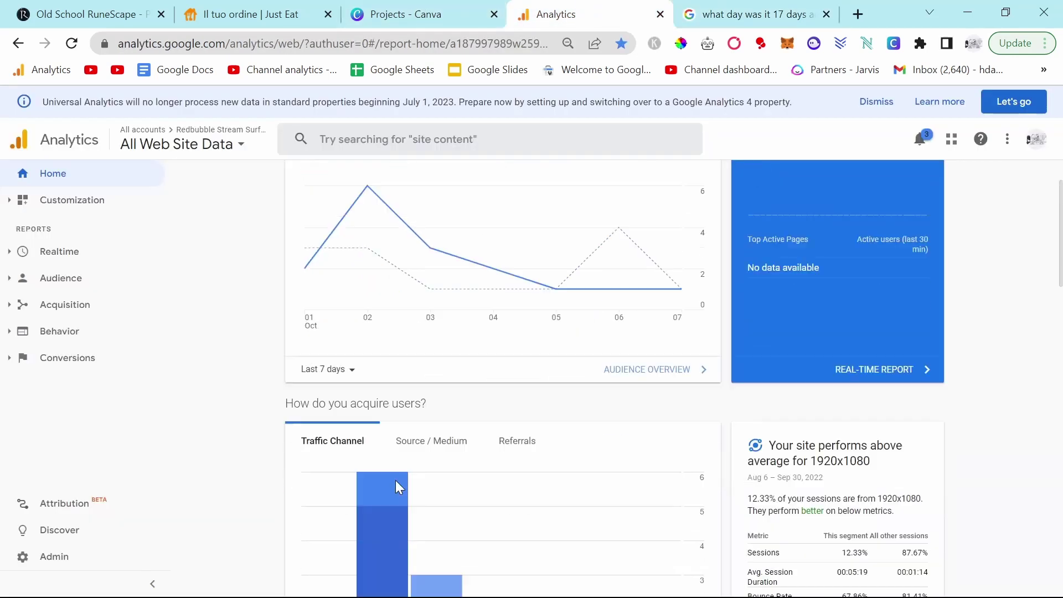
scroll(493, 465, "down", 10)
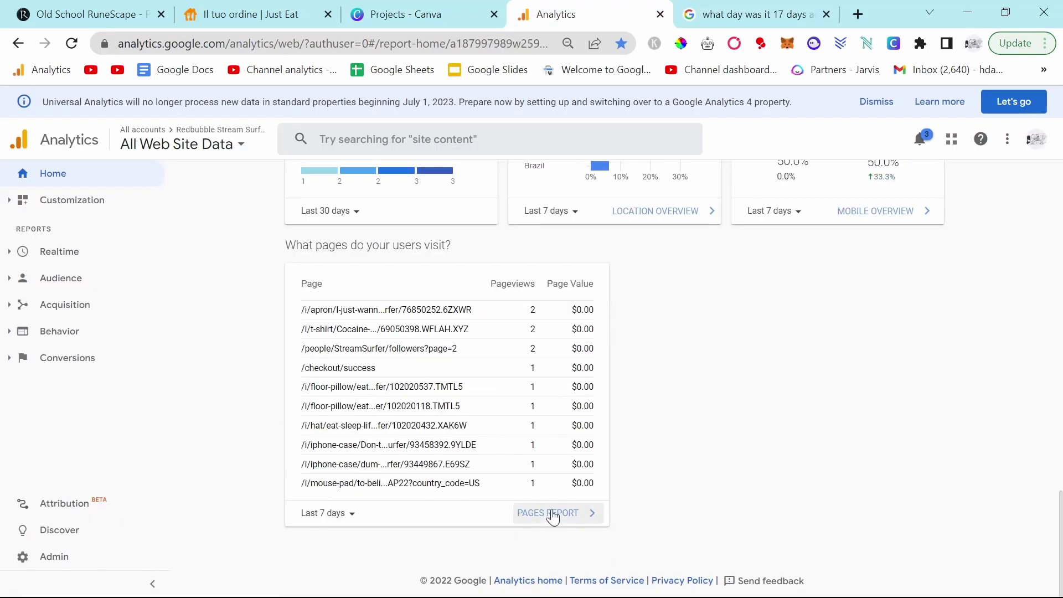
left_click(554, 513)
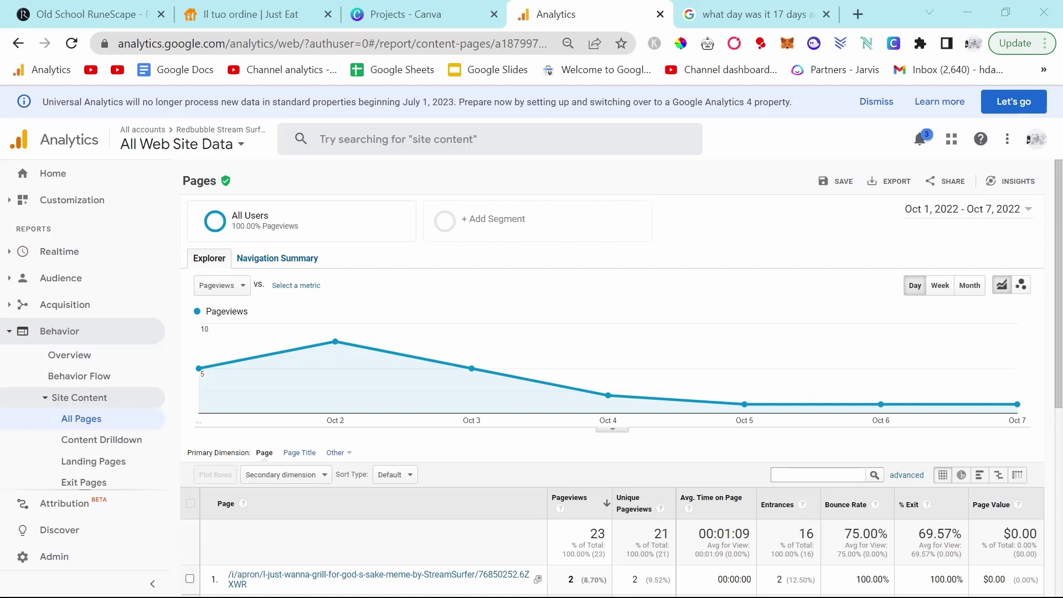
scroll(605, 367, "down", 3)
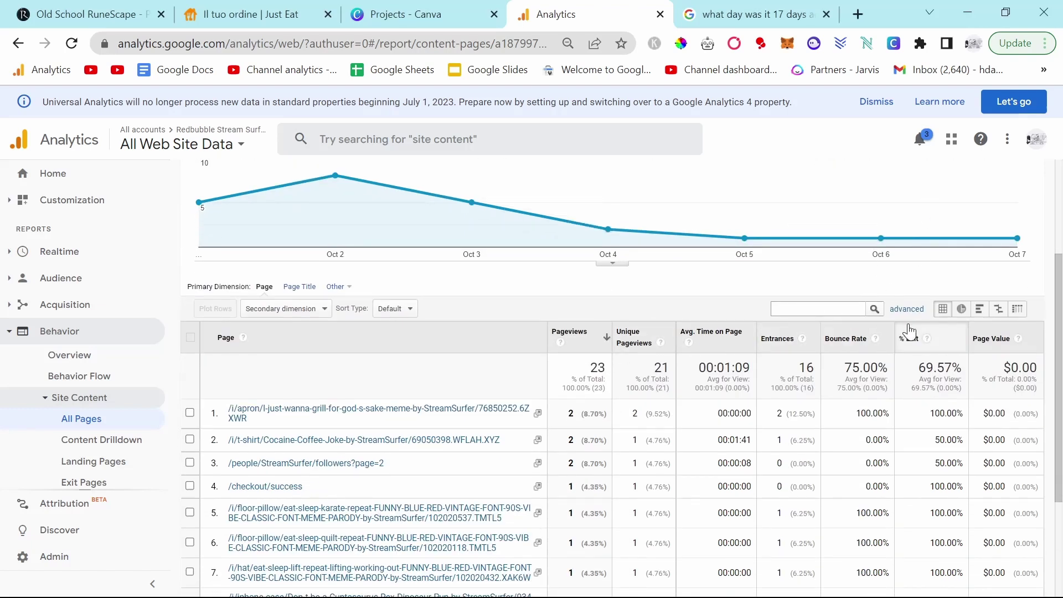
scroll(910, 330, "up", 3)
left_click(949, 214)
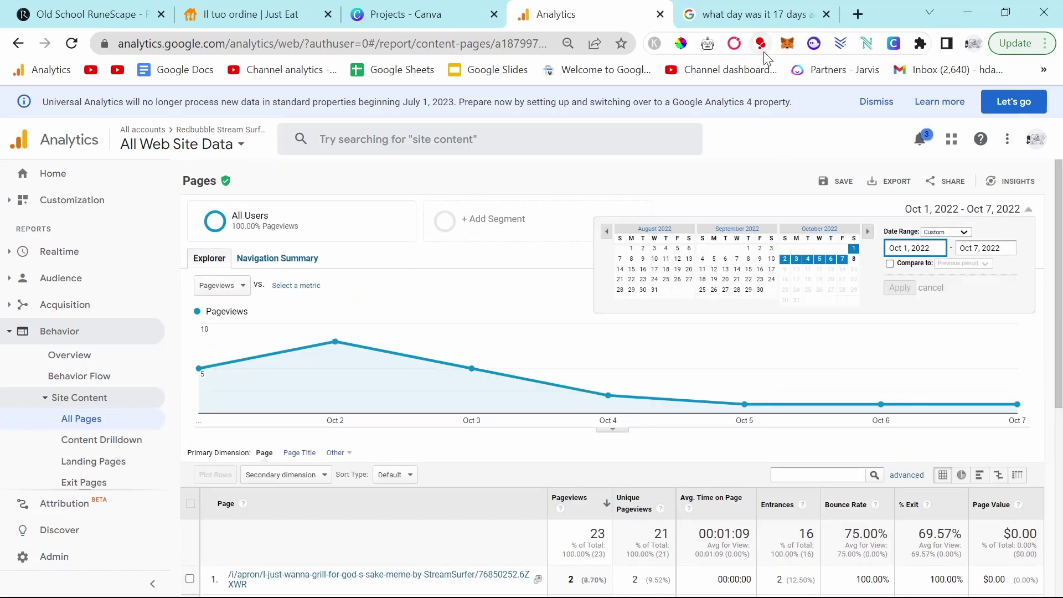
left_click(737, 280)
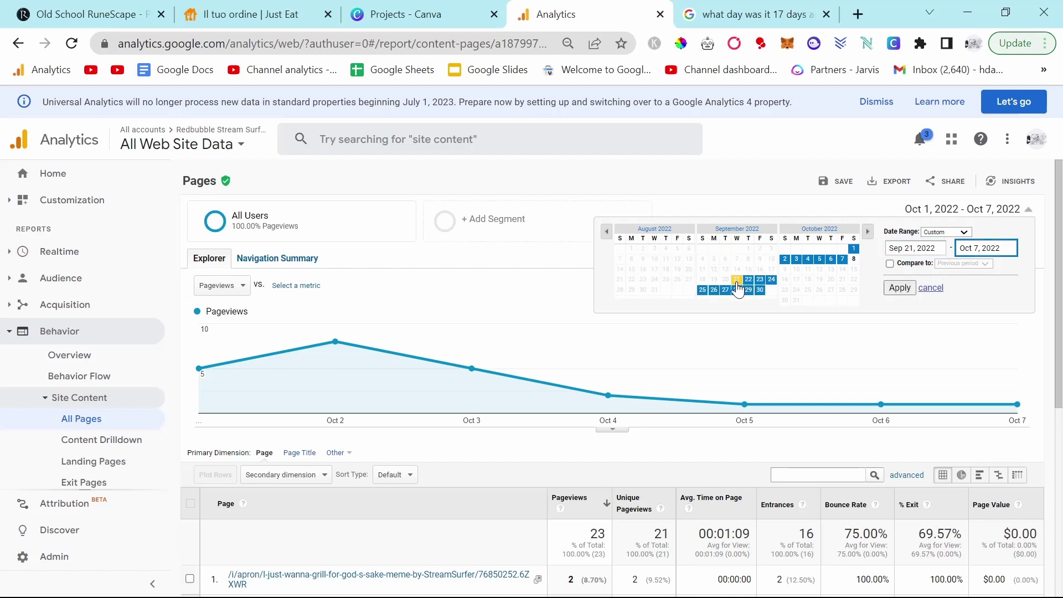
left_click(737, 280)
left_click(901, 287)
scroll(742, 266, "down", 3)
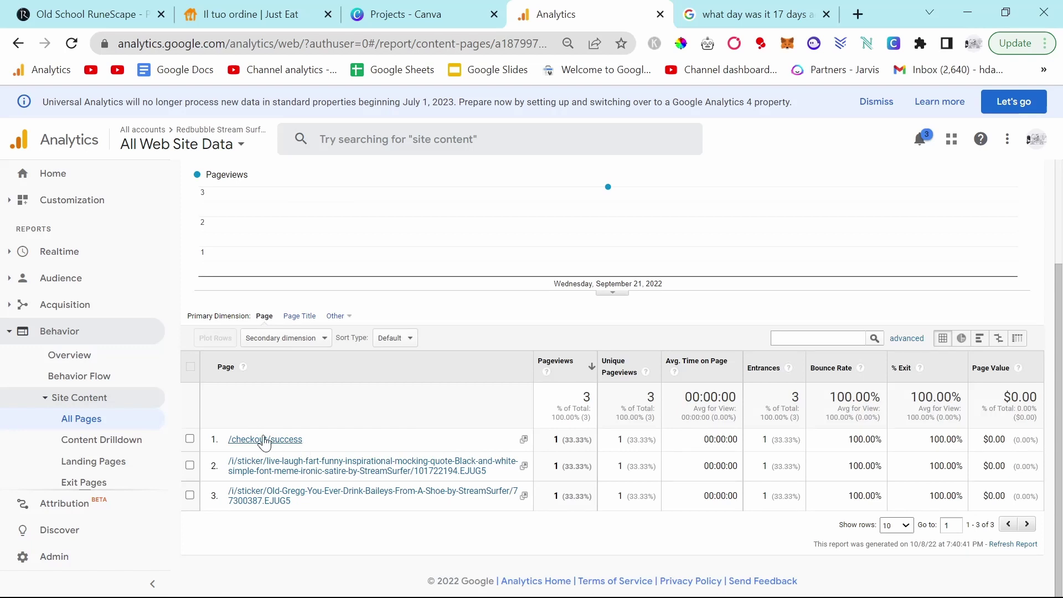
left_click(264, 441)
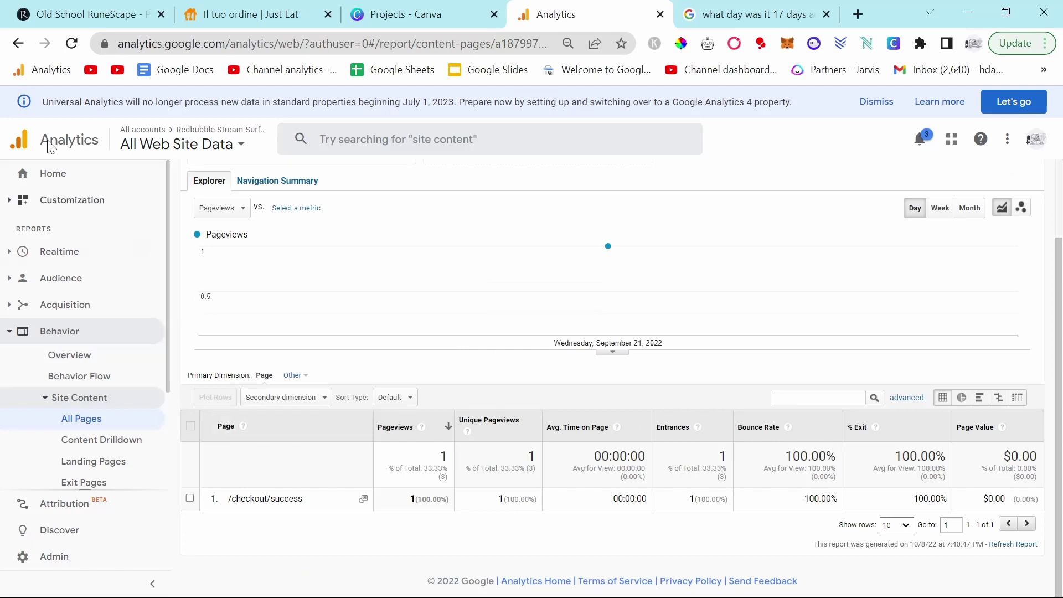
left_click(26, 48)
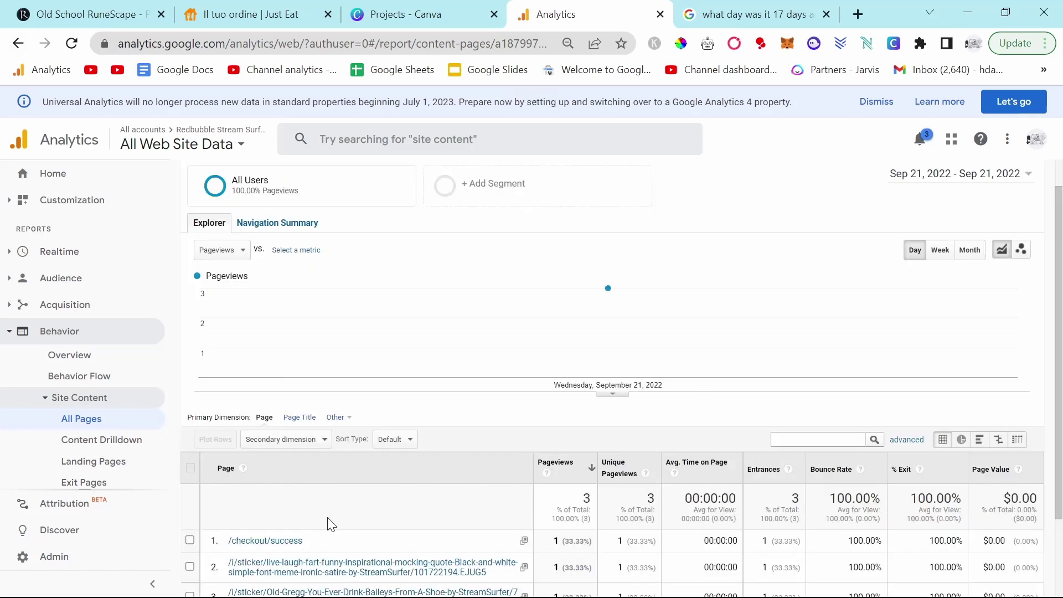
Step: Add Source / Medium as a secondary dimension and filter to the live laugh fart sticker page
scroll(331, 524, "down", 2)
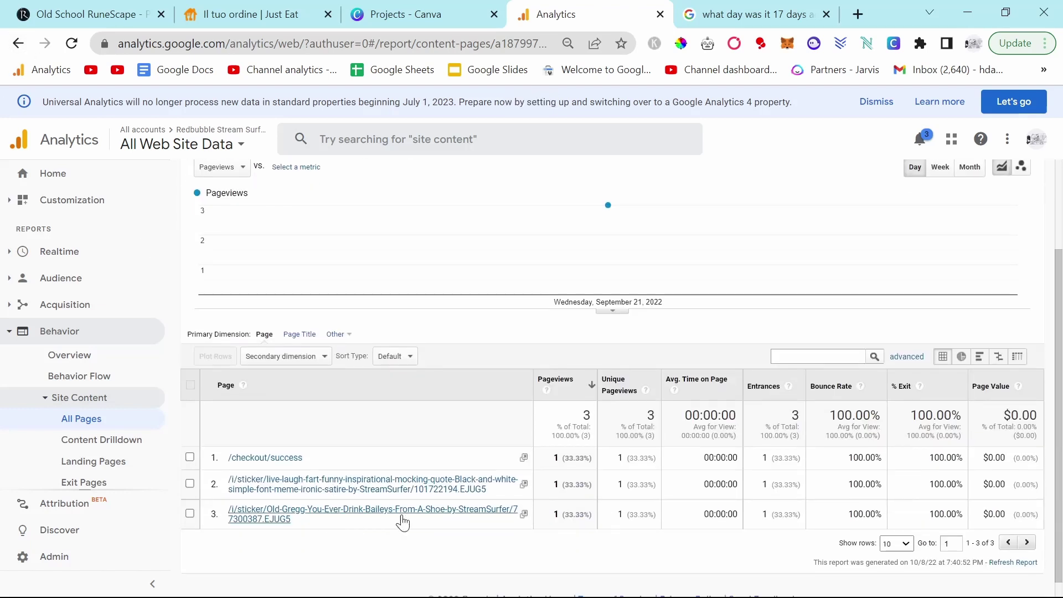
left_click(286, 359)
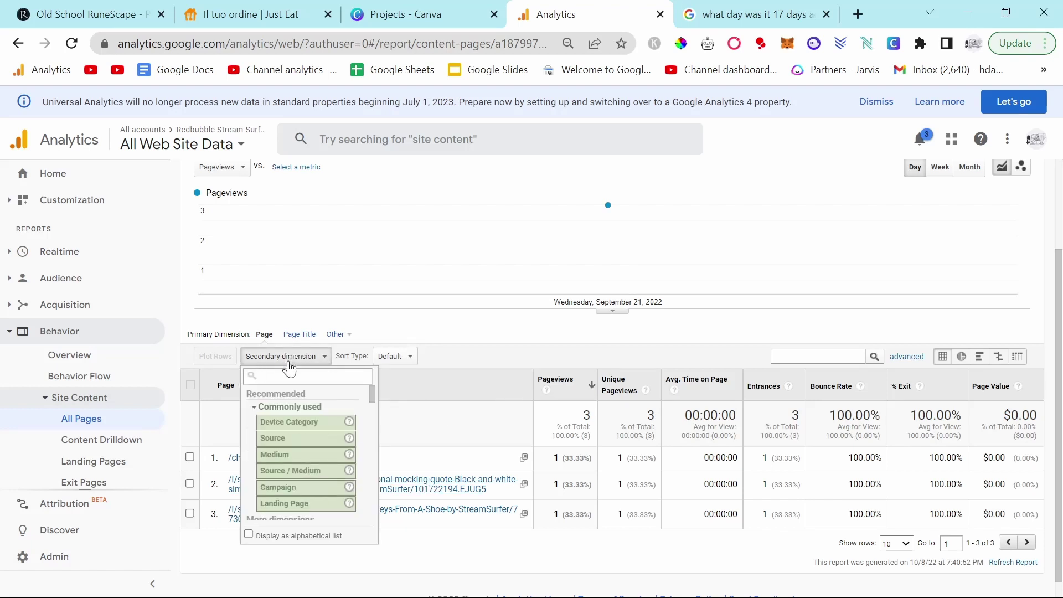
type("source")
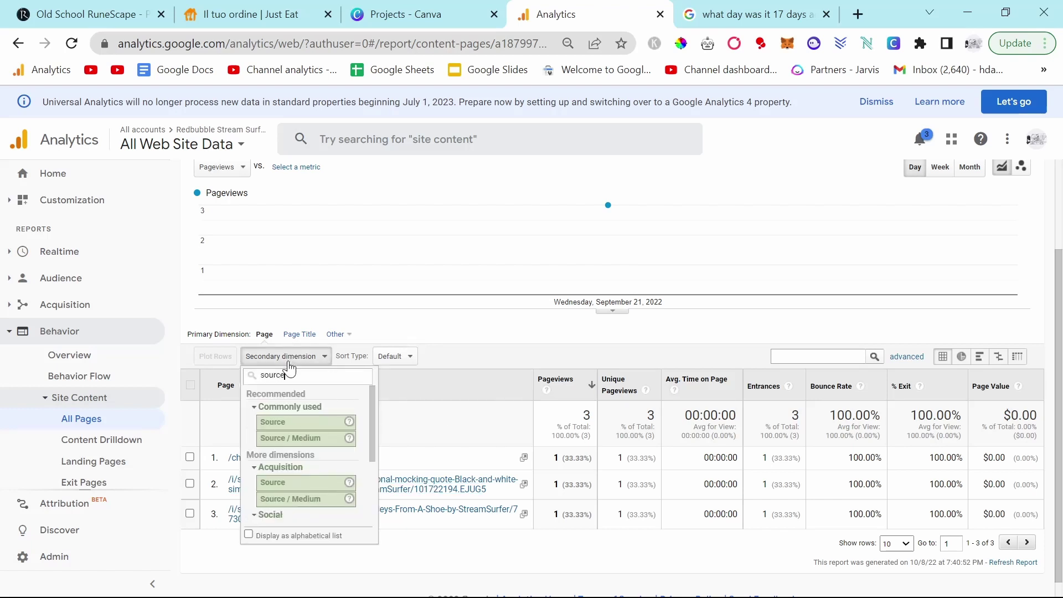
left_click(292, 438)
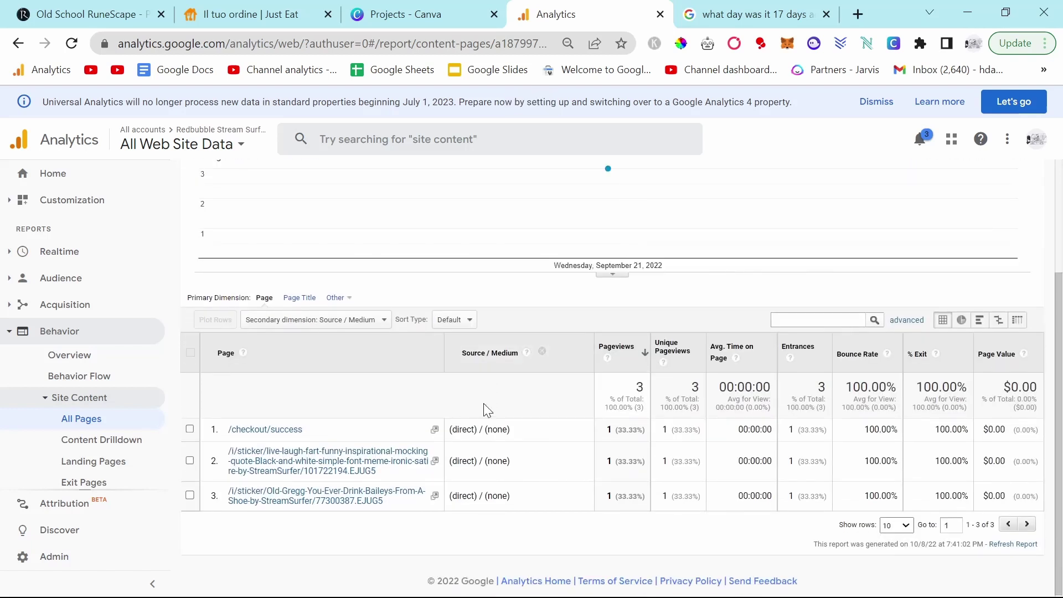
left_click(399, 460)
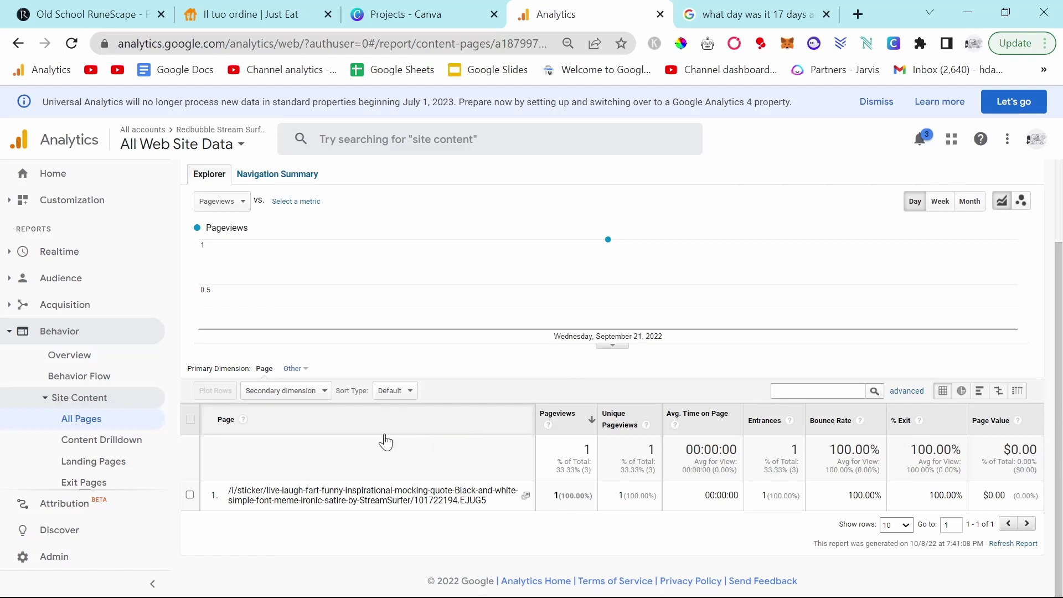
left_click(737, 14)
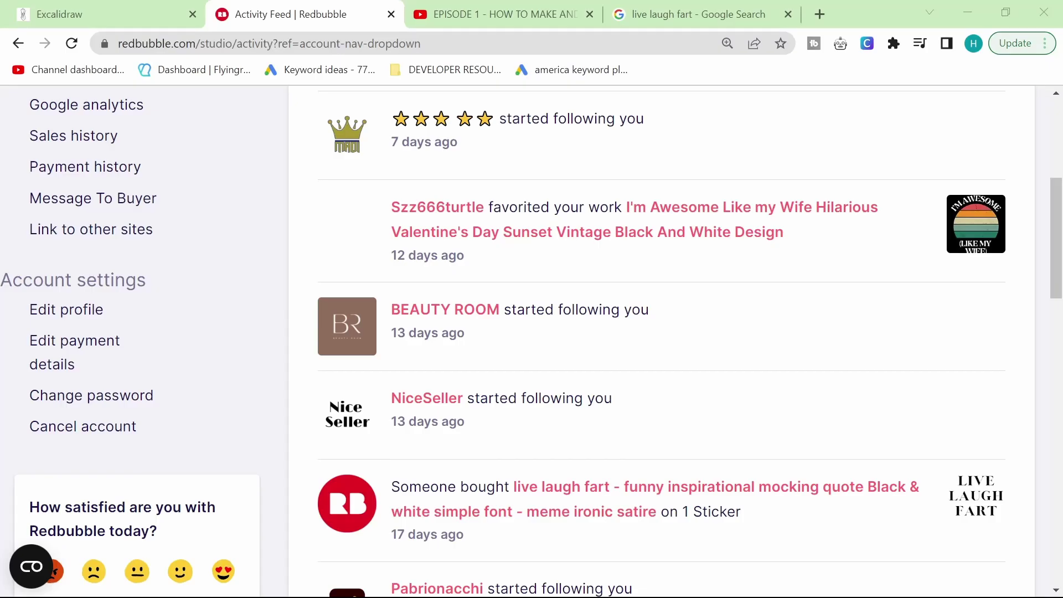
Step: Replace the search with 'keep calm and hit nukes', checking the sold design's wording first
scroll(738, 328, "up", 3)
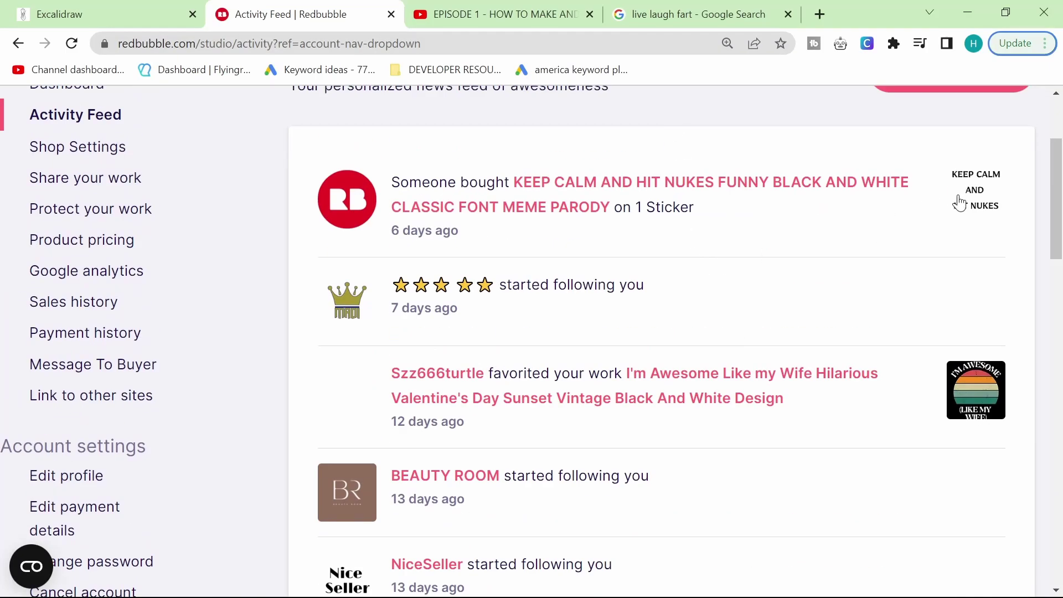
left_click(699, 14)
scroll(301, 254, "up", 2)
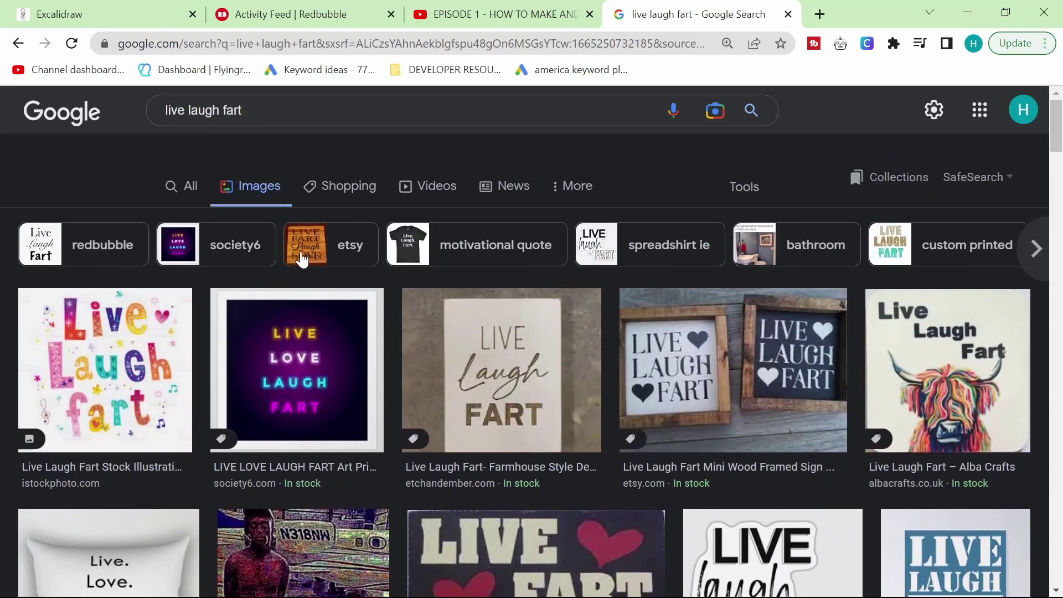
left_click(183, 187)
left_click_drag(339, 143, 2, 145)
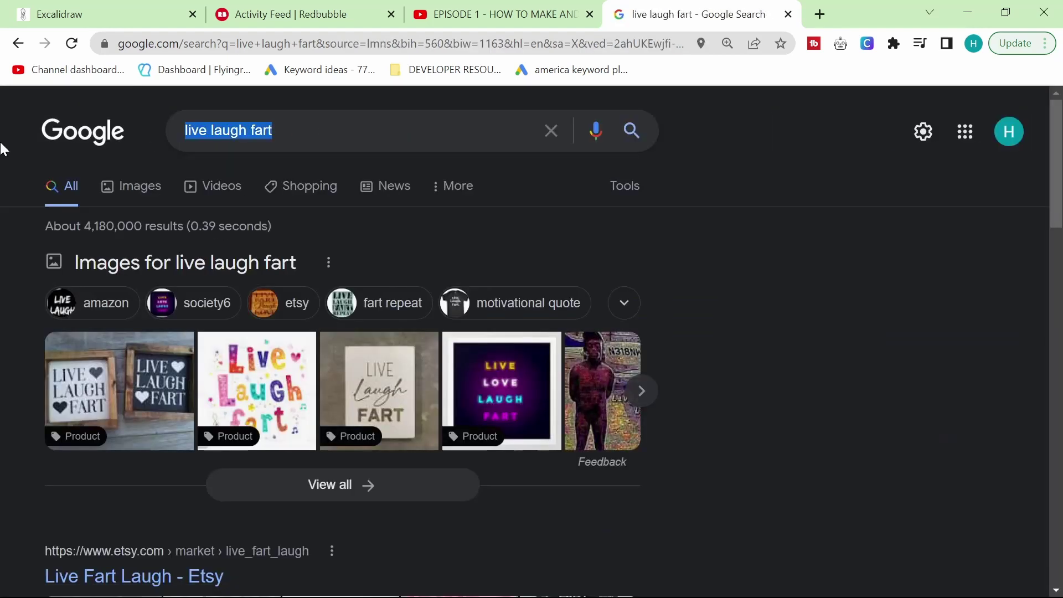
type("keep calm and")
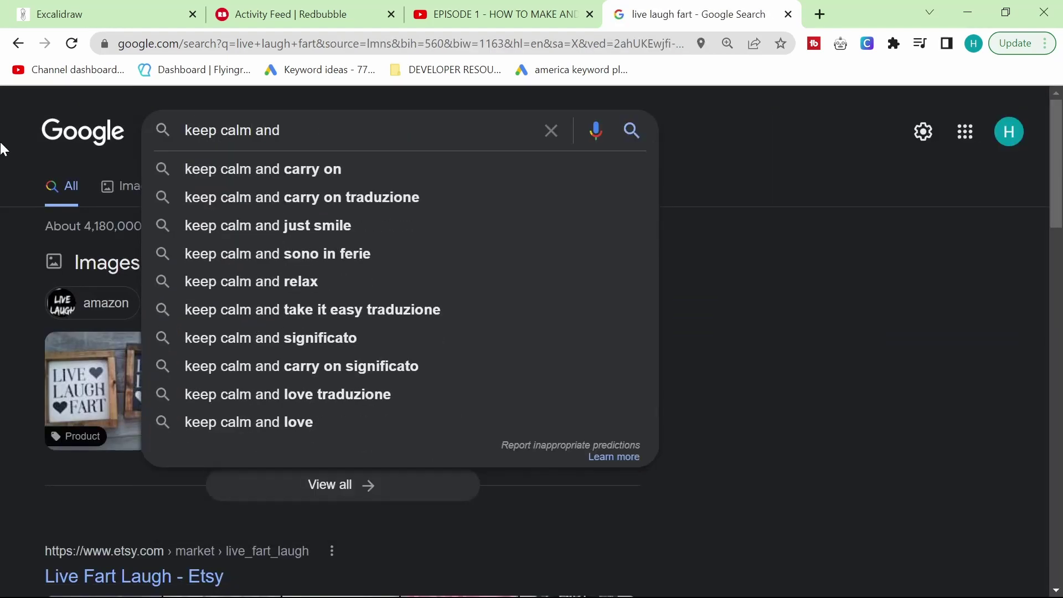
left_click(299, 14)
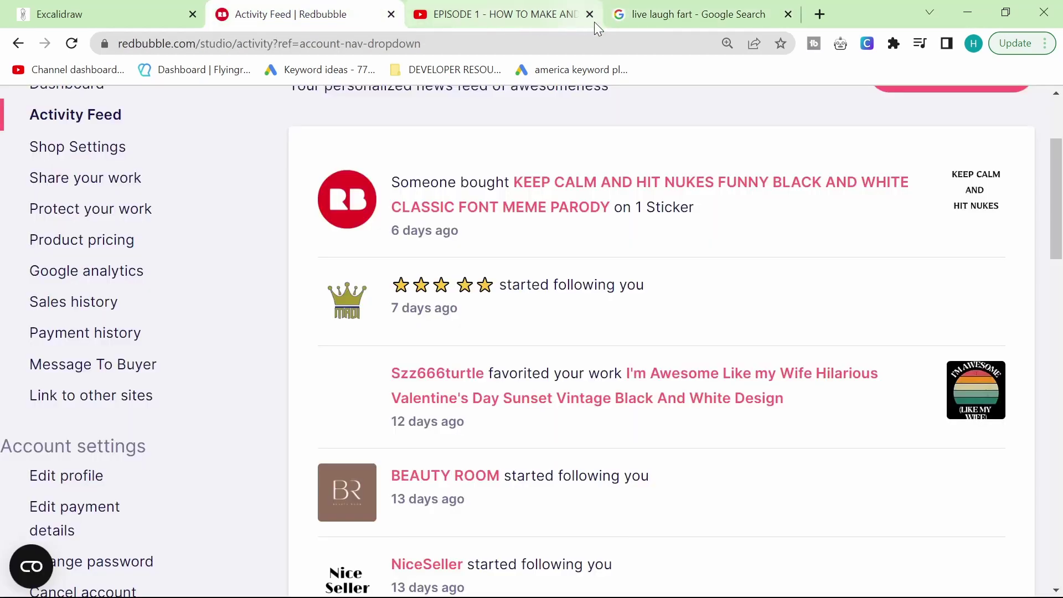
left_click(686, 8)
type("hit nukes")
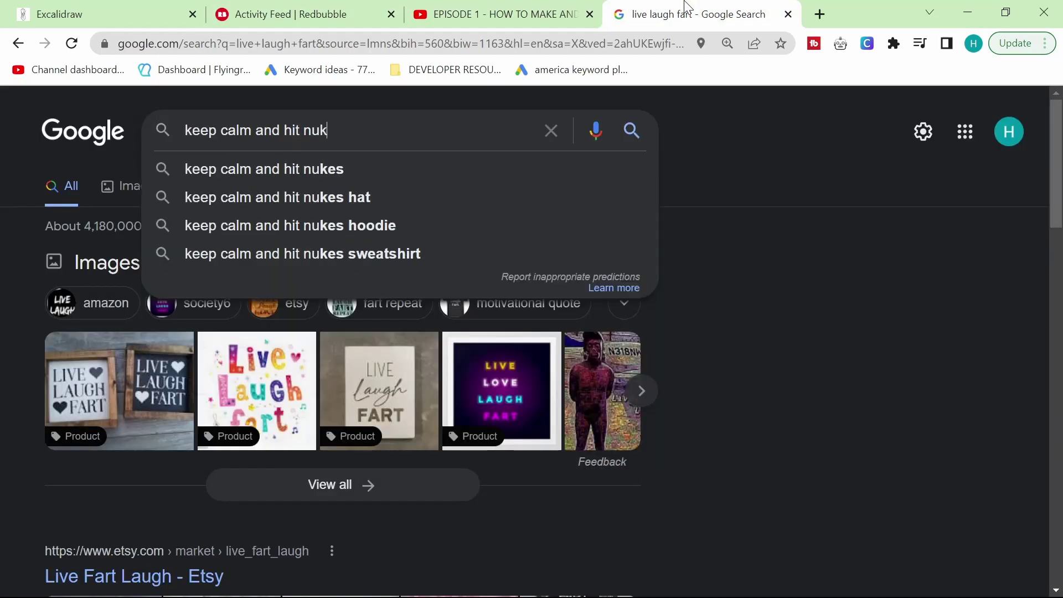
key("Return")
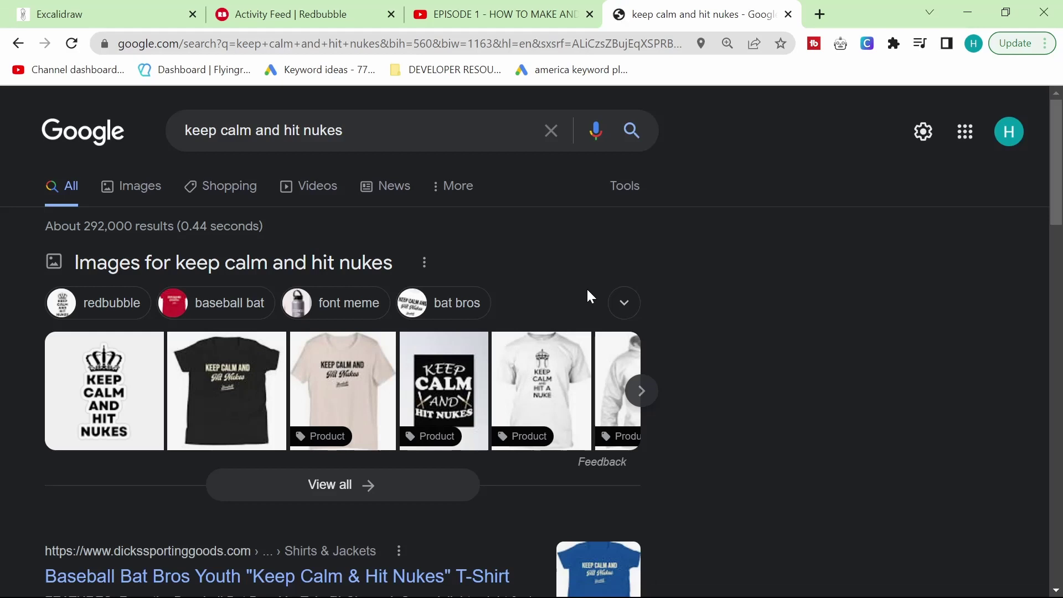
Step: Open the Redbubble t-shirt result from the results in a new tab and view it
scroll(589, 297, "down", 3)
scroll(587, 296, "down", 3)
scroll(554, 277, "down", 4)
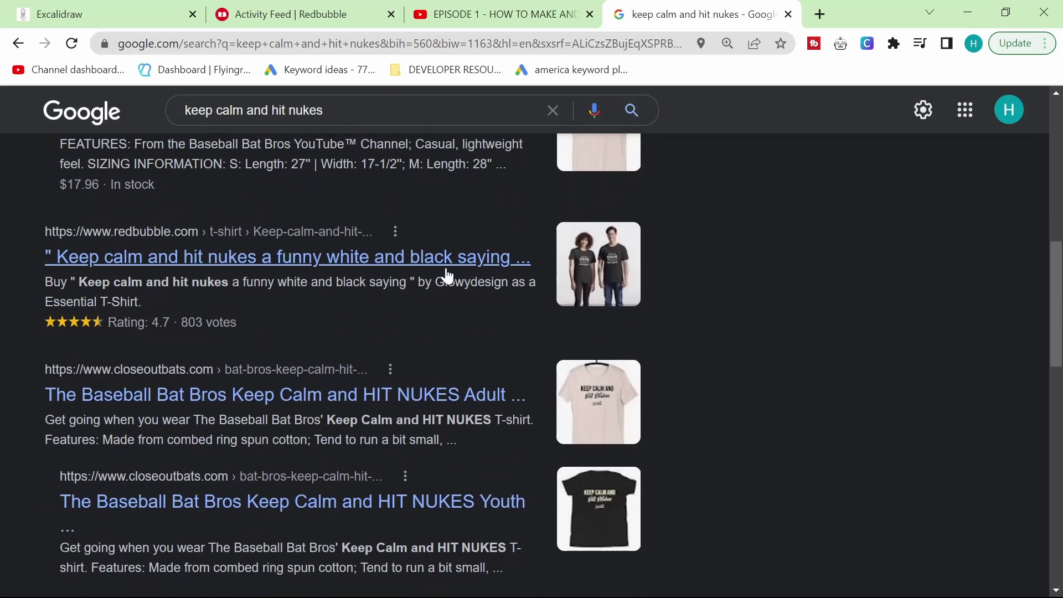
middle_click(448, 275)
scroll(698, 324, "down", 2)
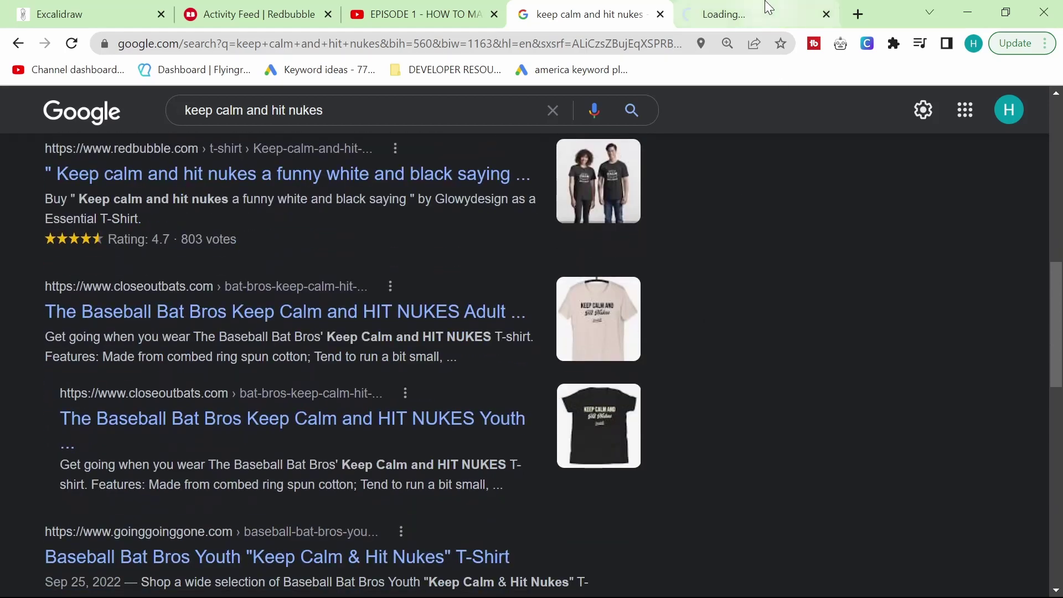
left_click(768, 8)
scroll(613, 298, "down", 3)
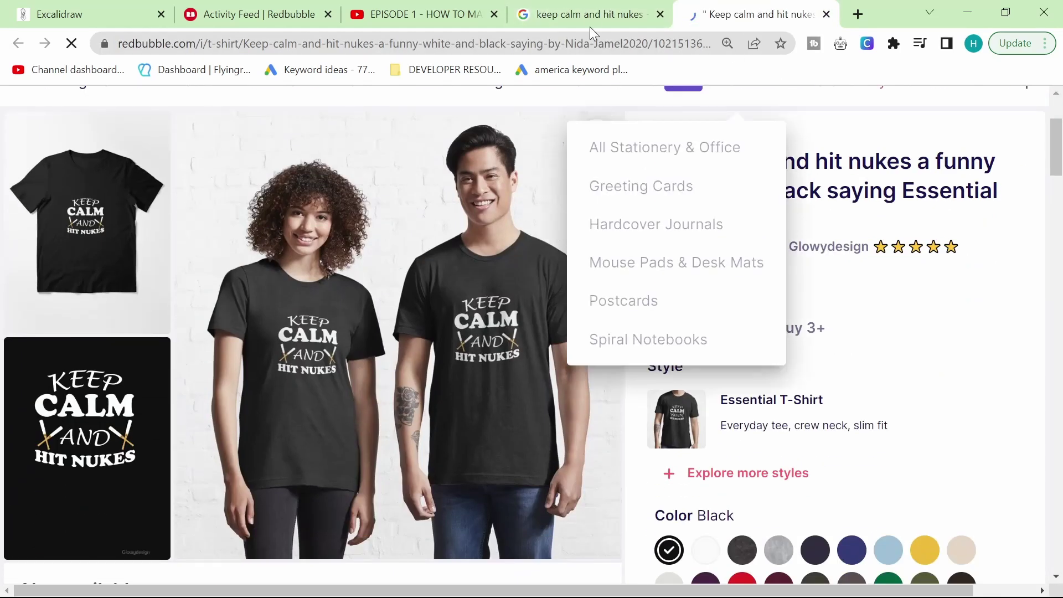
Step: Compare the results with the €18.36 Redbubble T-shirt page, then return to the top of the results
left_click(577, 11)
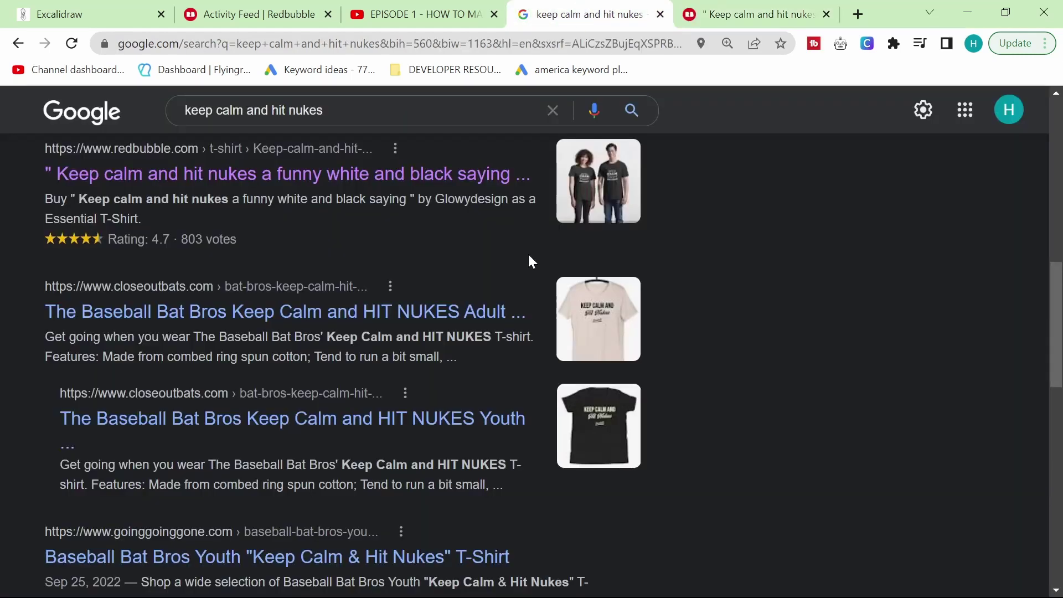
scroll(528, 256, "down", 5)
scroll(528, 255, "up", 8)
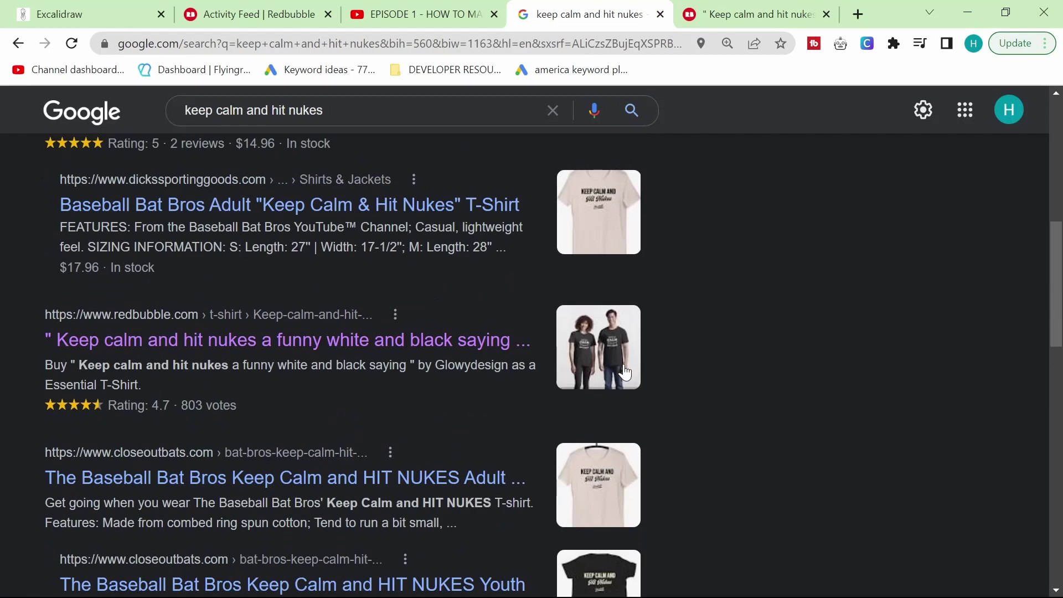
left_click_drag(5, 299, 523, 427)
left_click(750, 268)
left_click(720, 7)
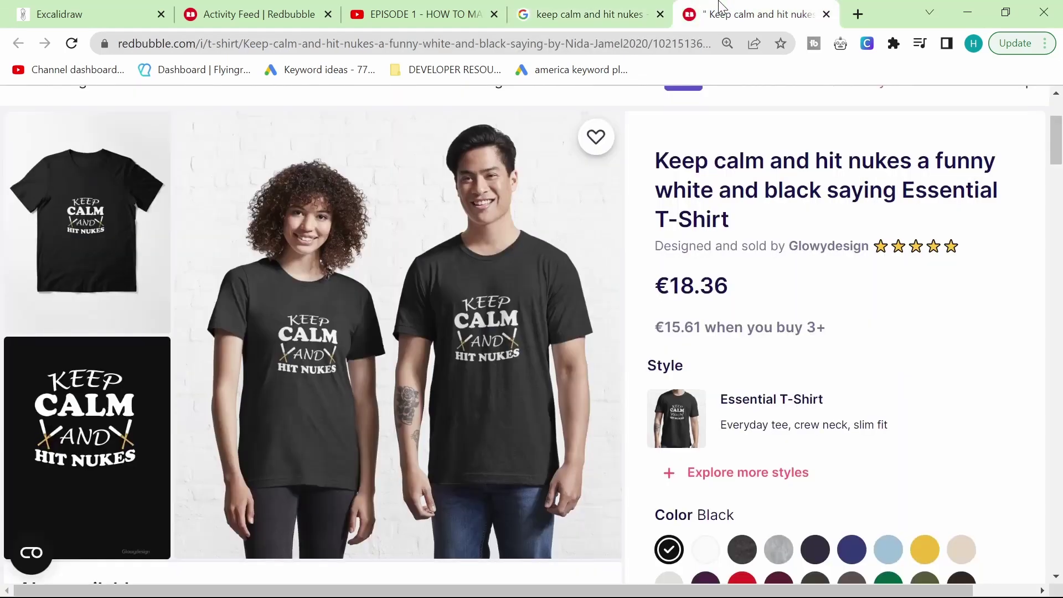
scroll(693, 318, "up", 2)
scroll(692, 318, "down", 4)
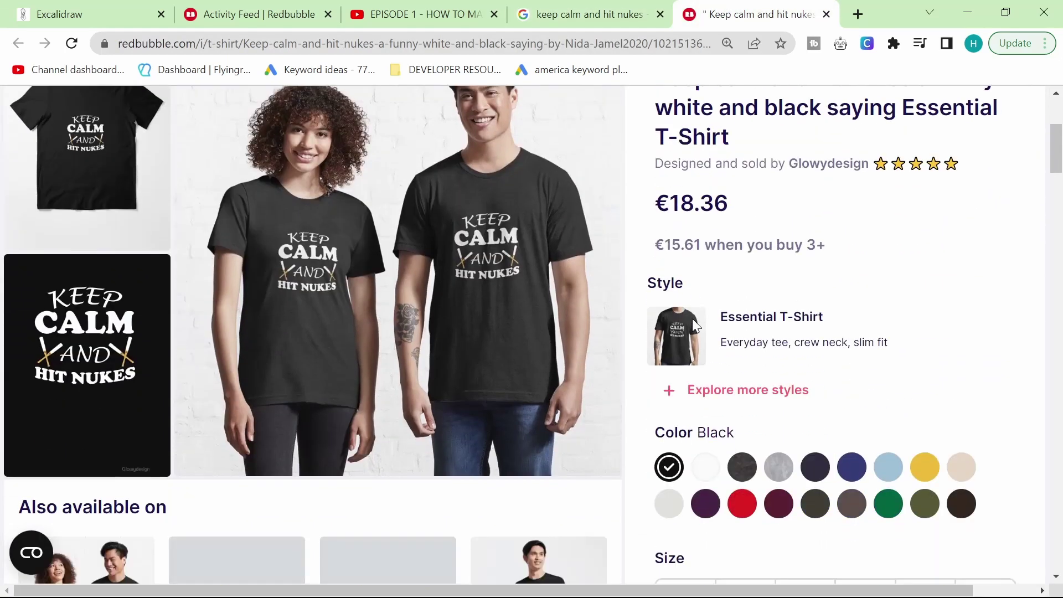
left_click(626, 12)
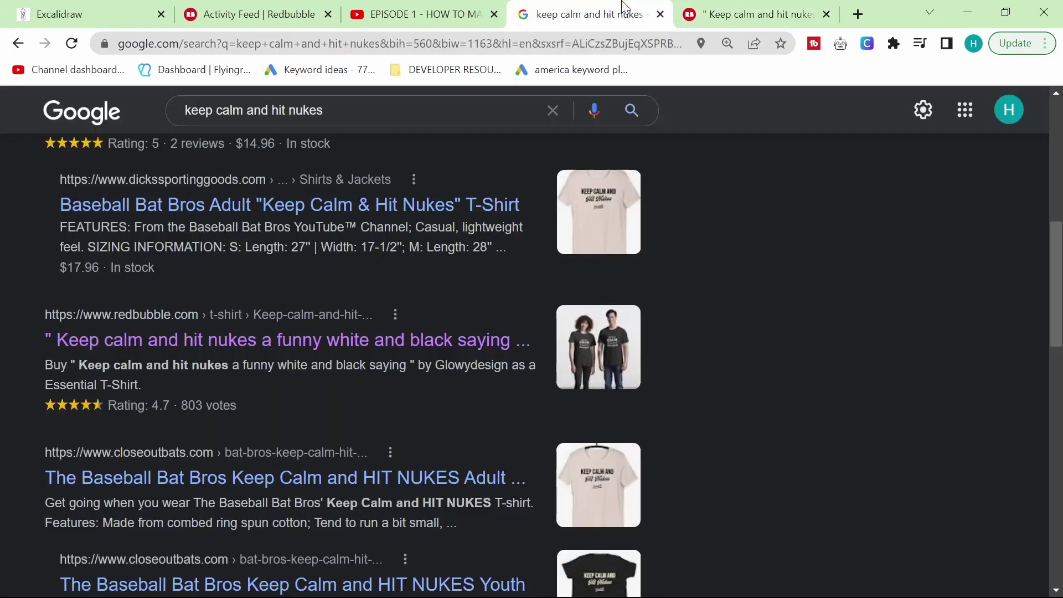
scroll(570, 320, "up", 5)
scroll(573, 322, "up", 3)
left_click_drag(383, 142, 52, 116)
key("ctrl+c")
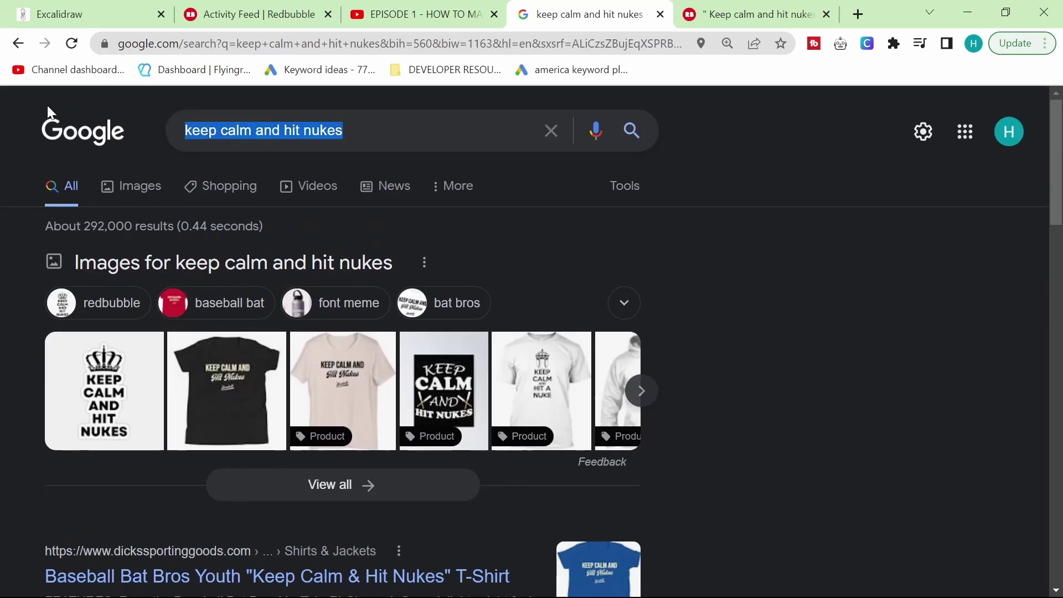
left_click(817, 311)
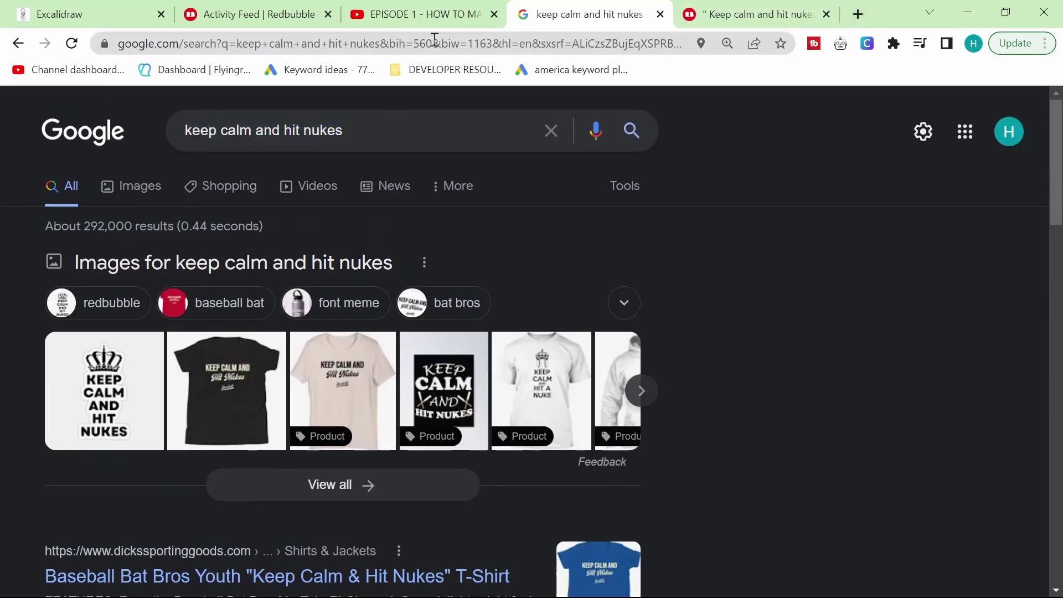
Step: Start Discover new keywords in Keyword Planner with English as the language
left_click(312, 72)
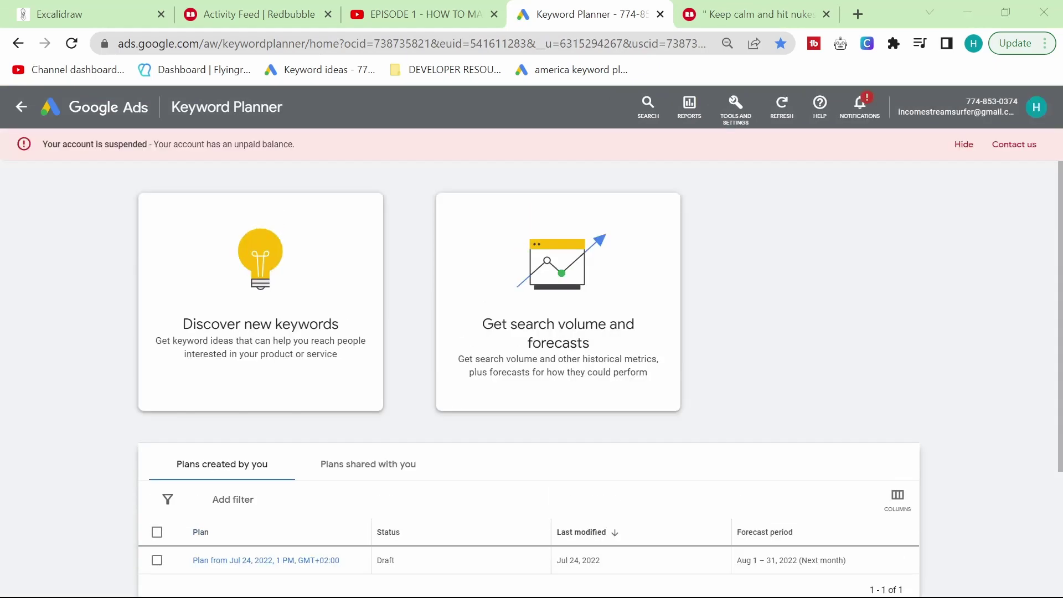
left_click(261, 334)
left_click(221, 340)
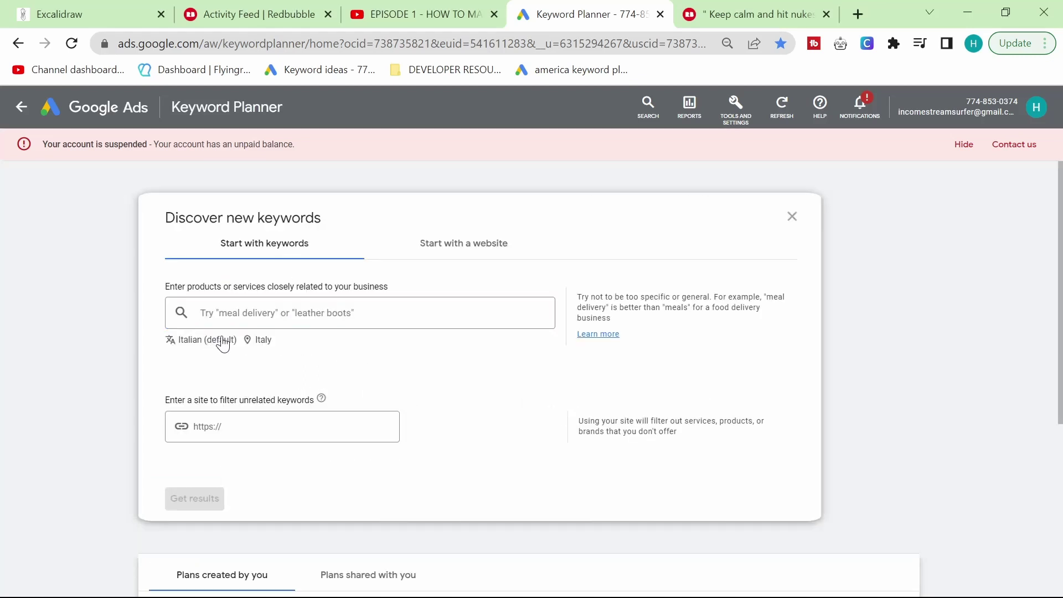
type("english")
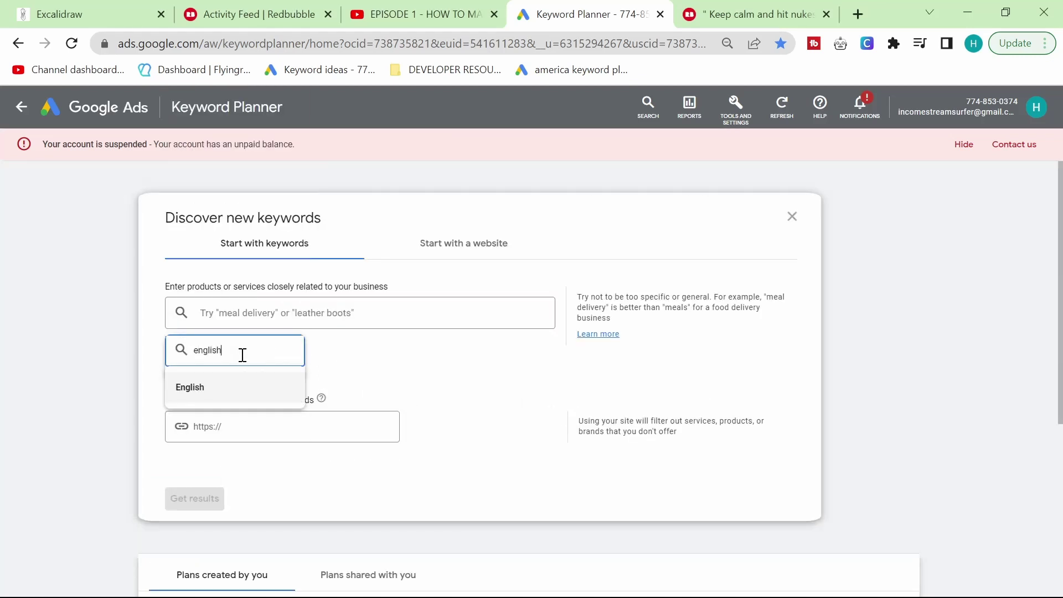
left_click(197, 394)
Step: Target Italy and the United States, paste 'keep calm and hit nukes' as seed keyword, and get results
left_click(234, 347)
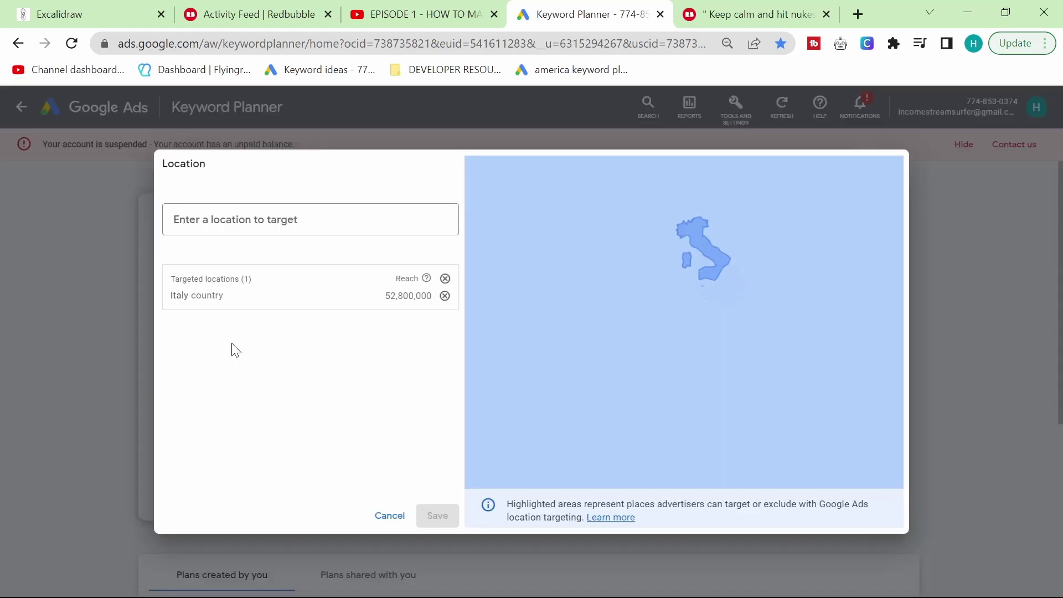
left_click(261, 230)
type("us")
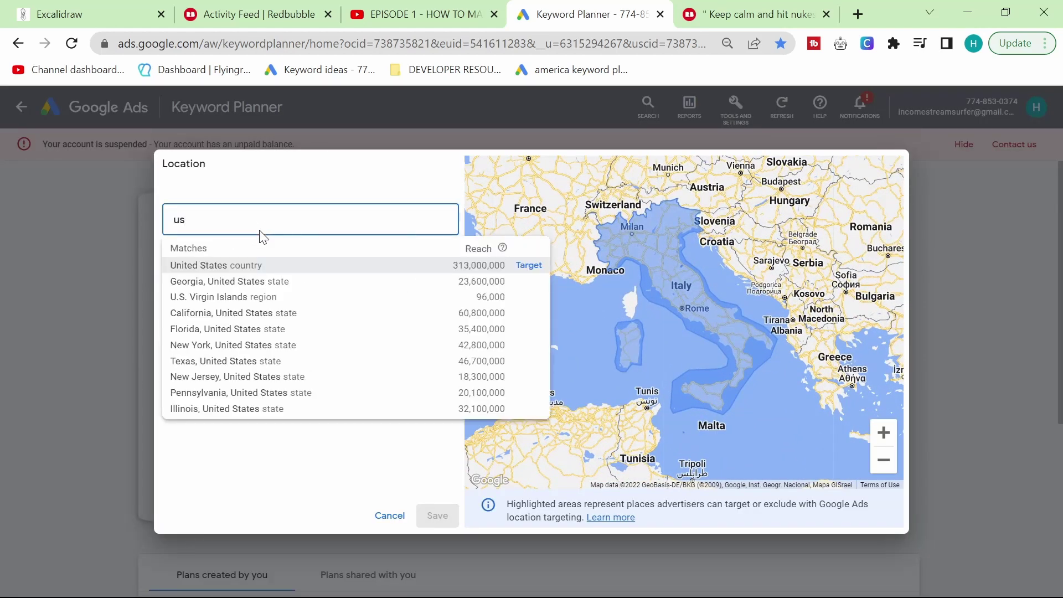
left_click(223, 266)
left_click(437, 515)
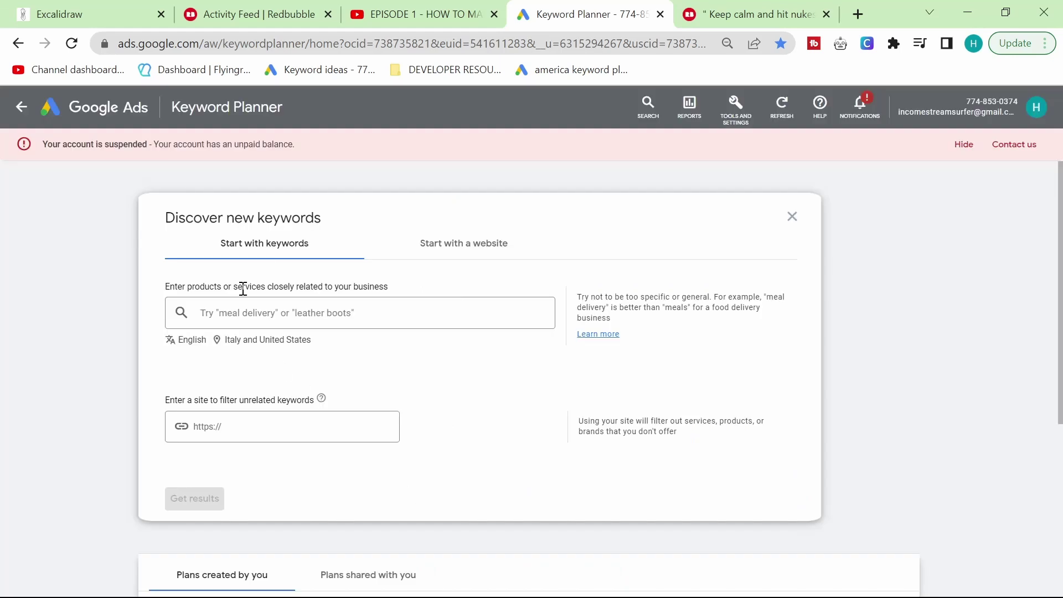
left_click(247, 312)
key("ctrl+v")
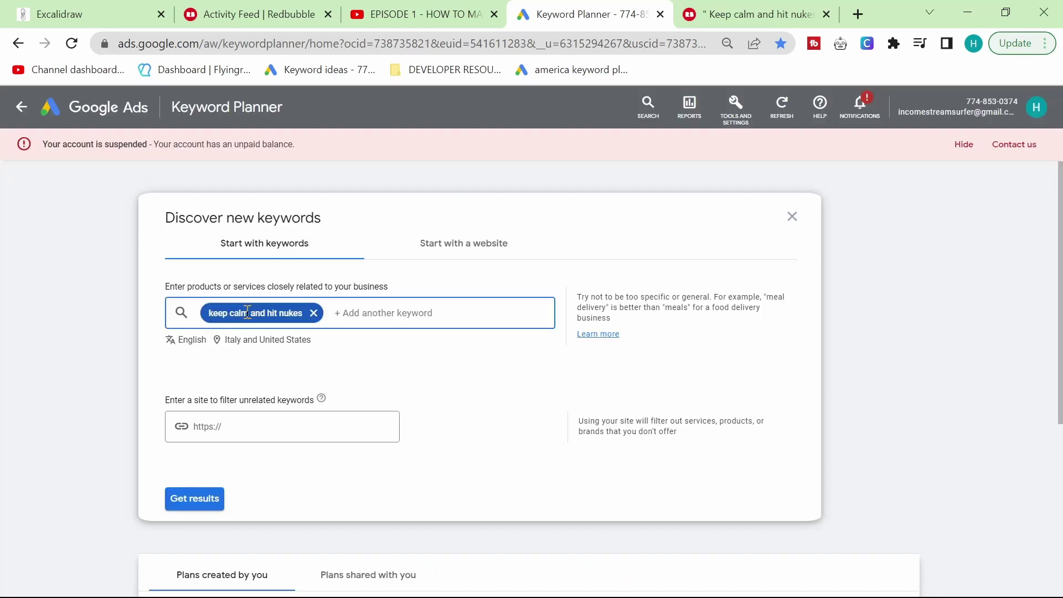
left_click(198, 501)
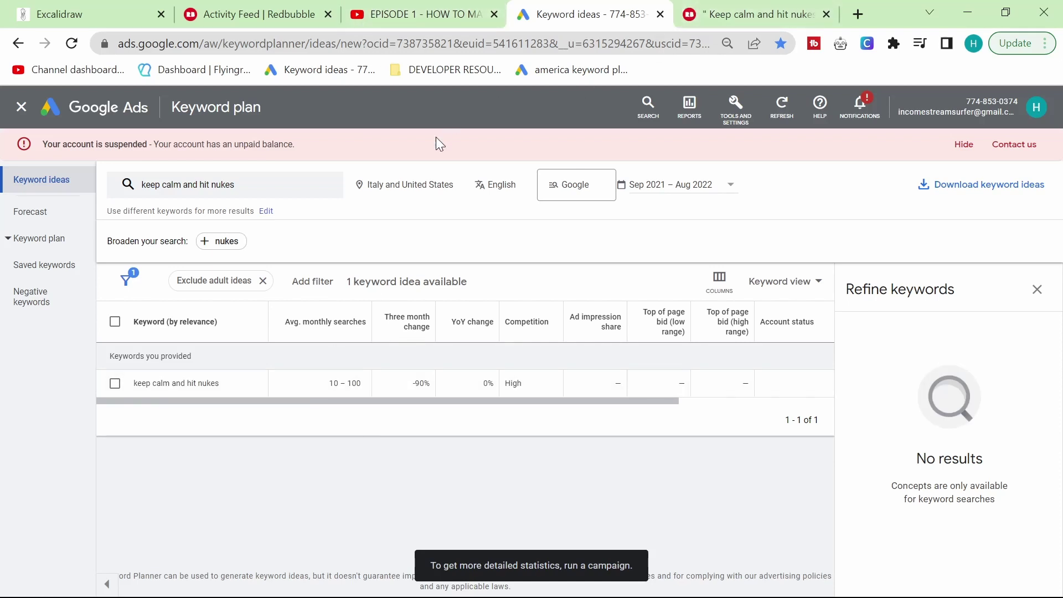
Step: Go from the hit nukes t-shirt page to the seller's Redbubble shop
left_click(751, 15)
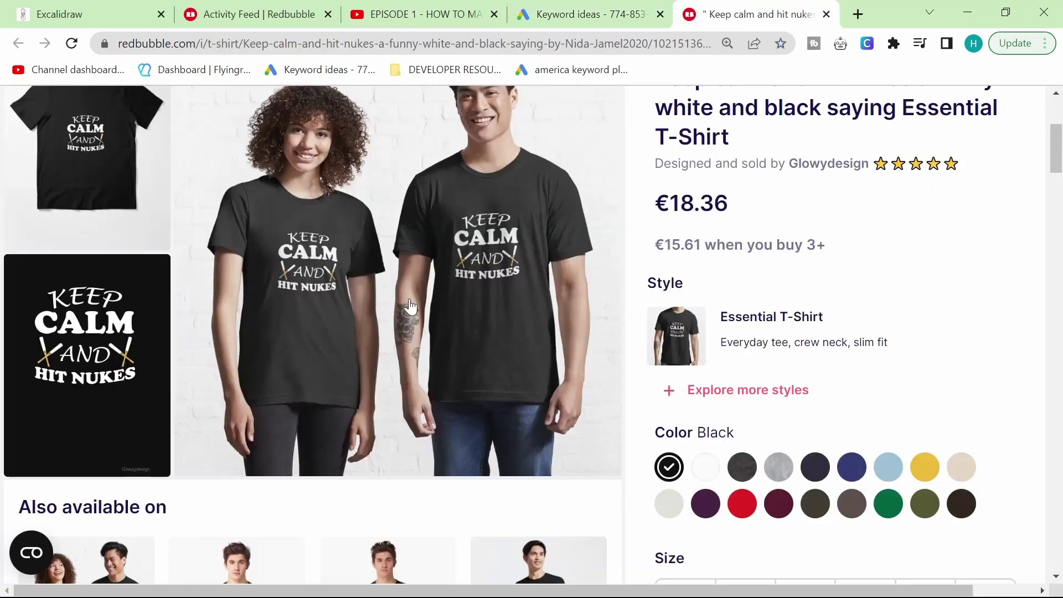
scroll(409, 306, "up", 3)
left_click_drag(962, 247, 788, 248)
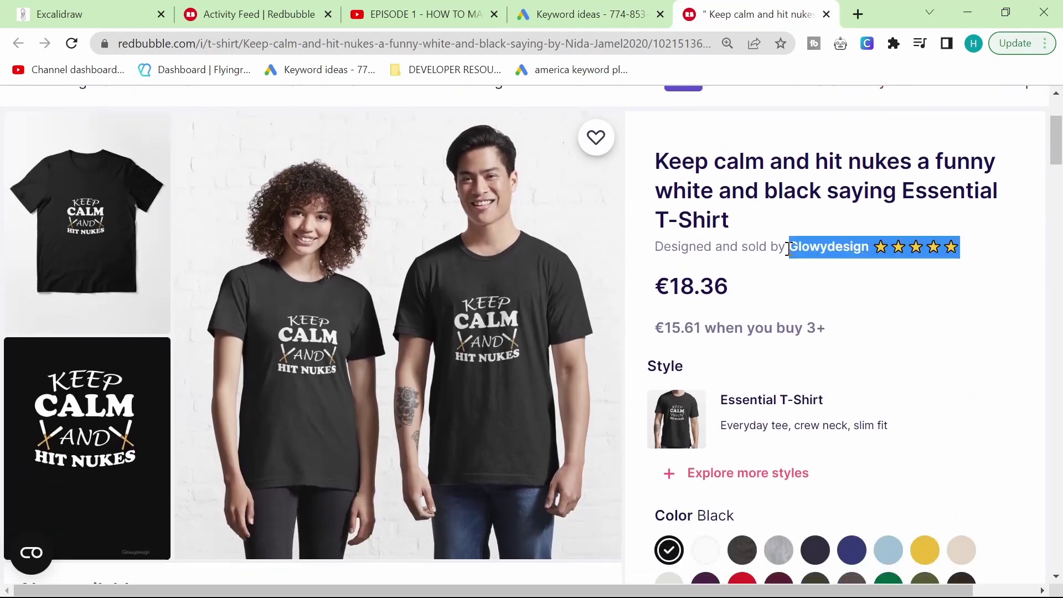
left_click(884, 322)
scroll(881, 318, "down", 3)
scroll(883, 321, "up", 3)
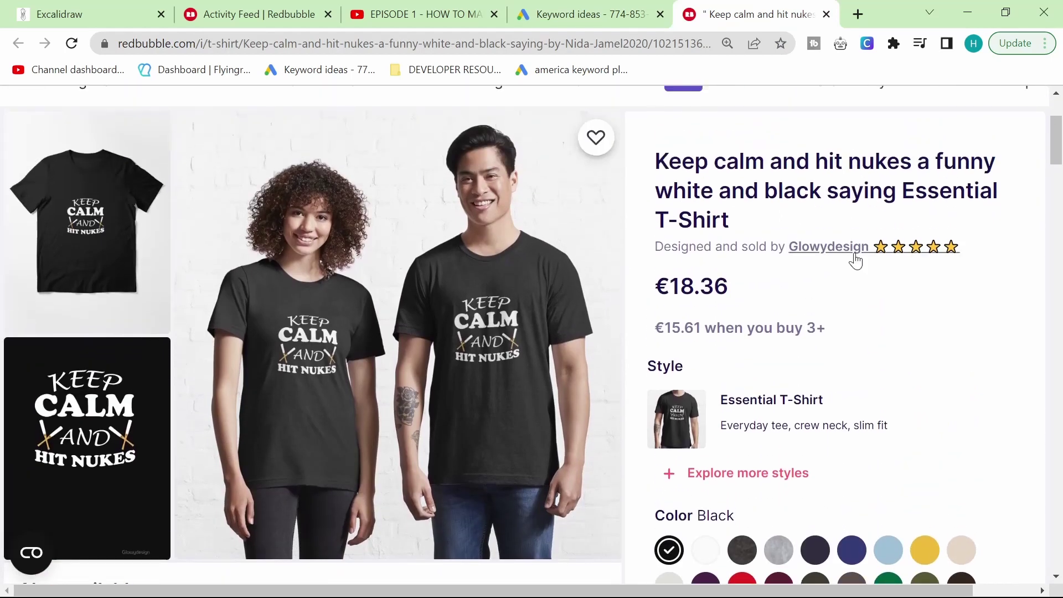
left_click(855, 254)
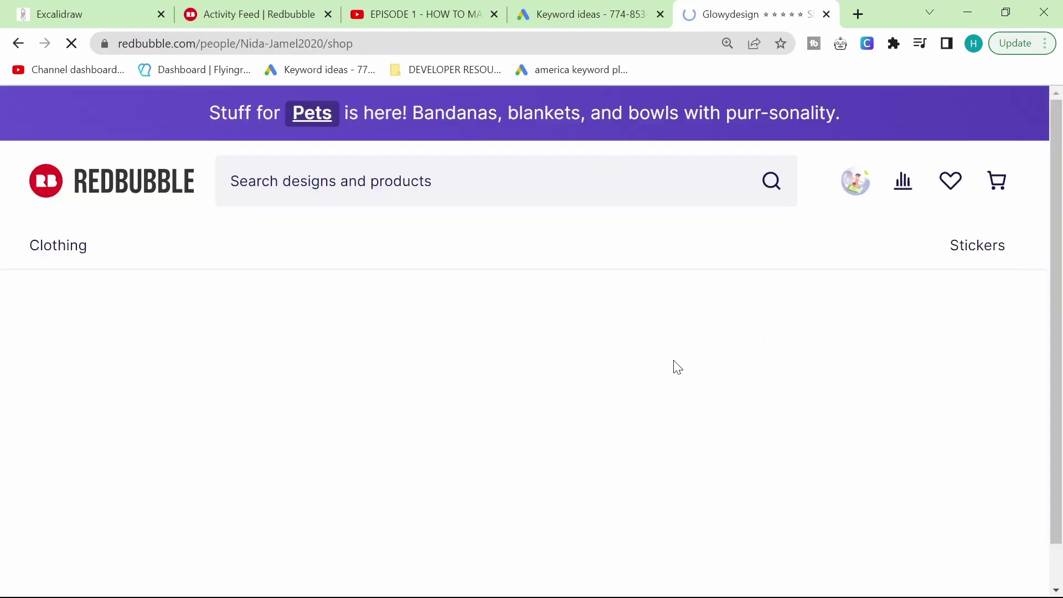
Step: Sort the shop's 103 designs by Best Selling instead of Most Relevant
scroll(701, 354, "down", 5)
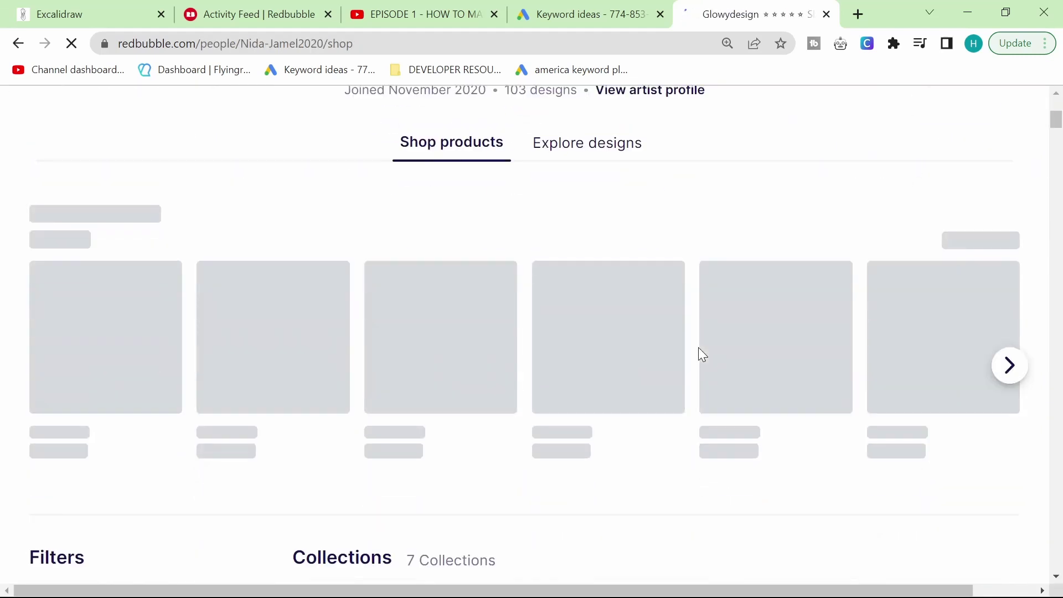
scroll(702, 355, "down", 5)
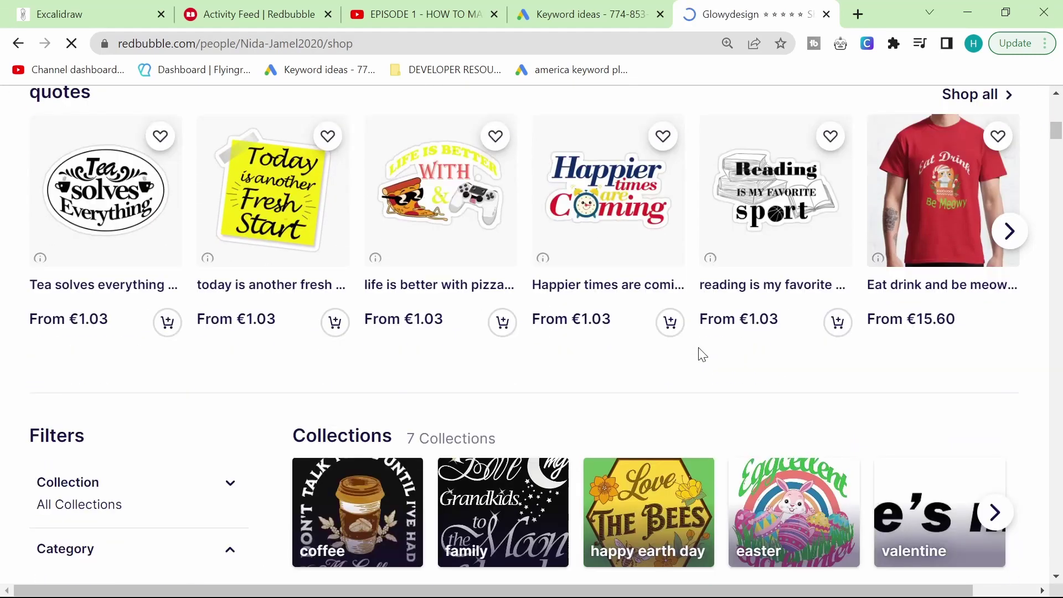
scroll(701, 355, "down", 8)
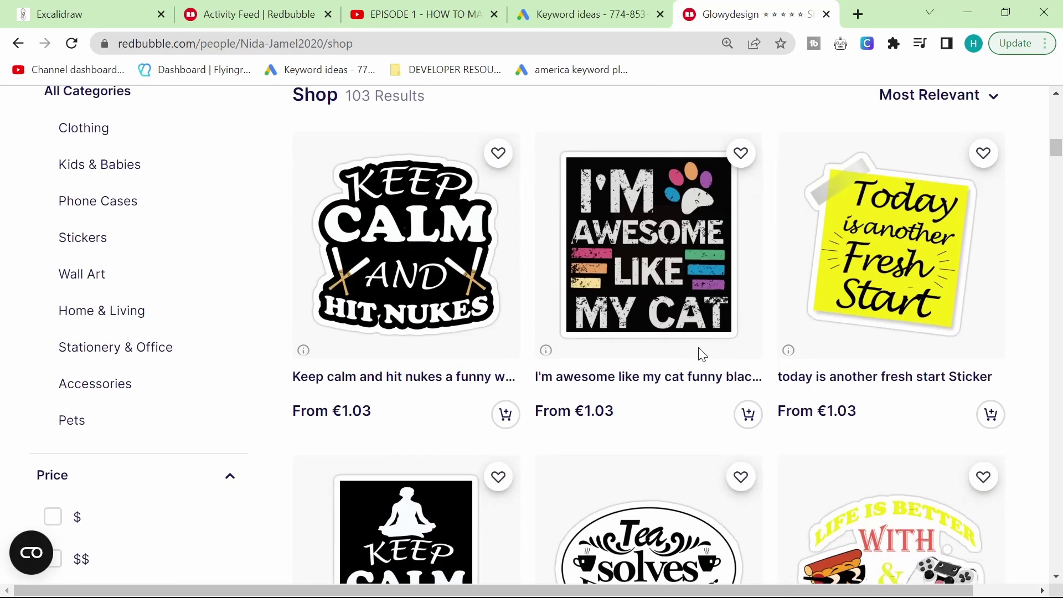
scroll(767, 289, "up", 1)
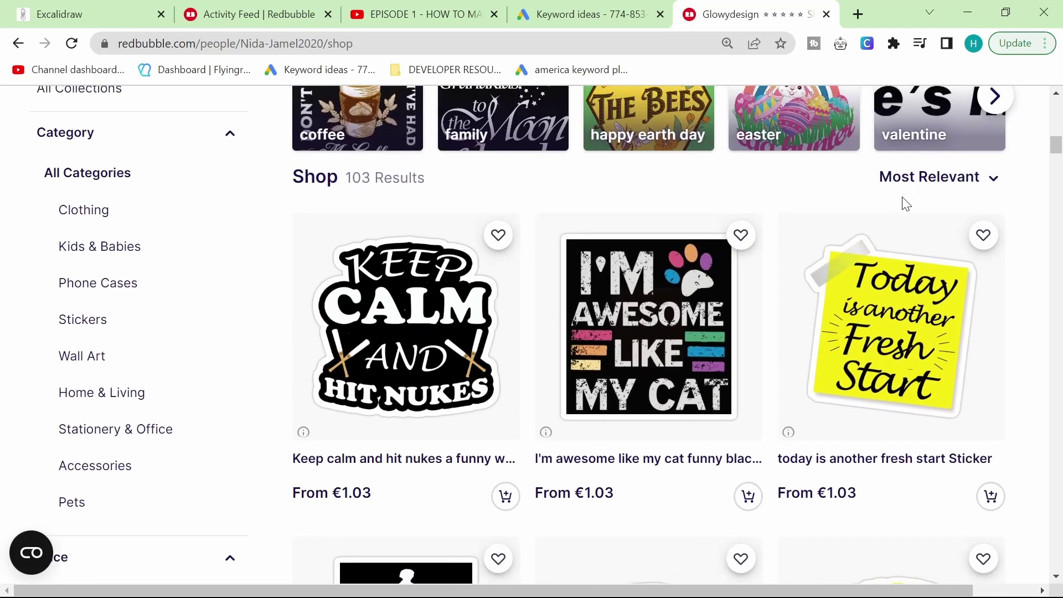
left_click(926, 180)
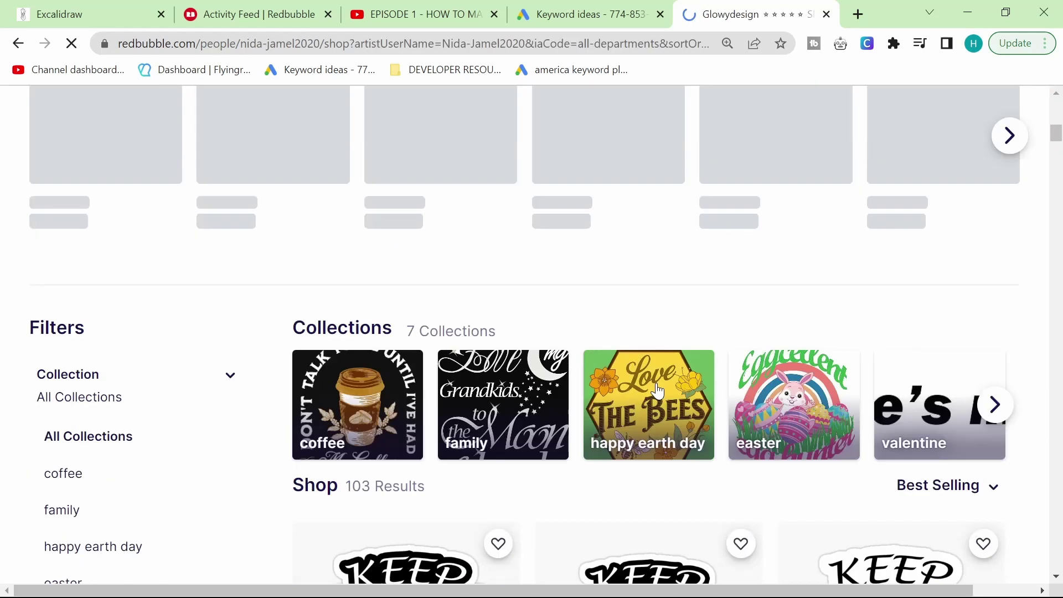
scroll(658, 391, "down", 6)
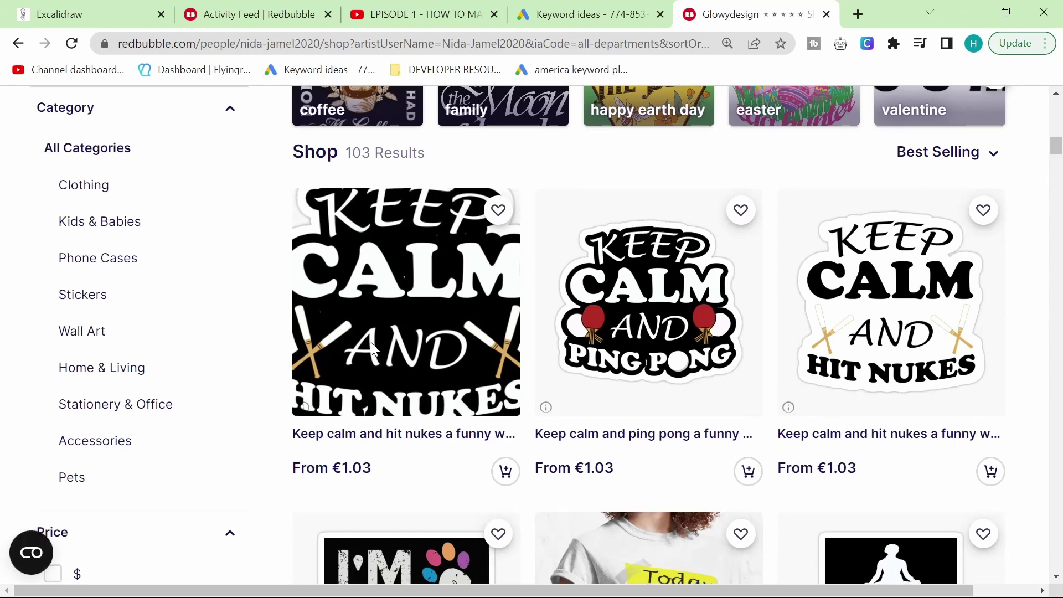
Step: Load Google in a new tab and search for 'keep calm and carry on'
left_click(859, 16)
type("go")
key("Return")
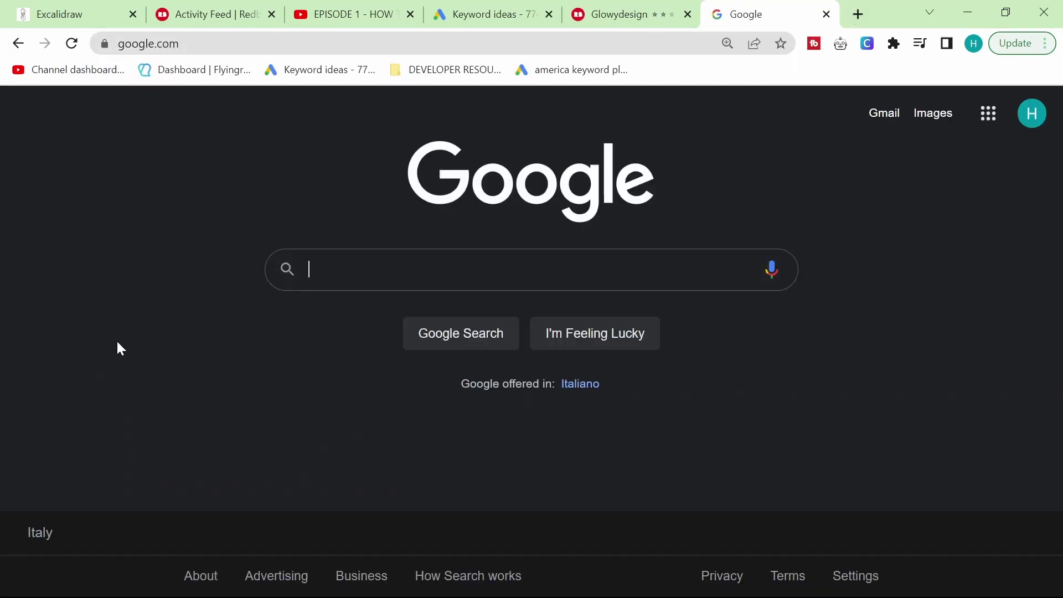
type("keep calm")
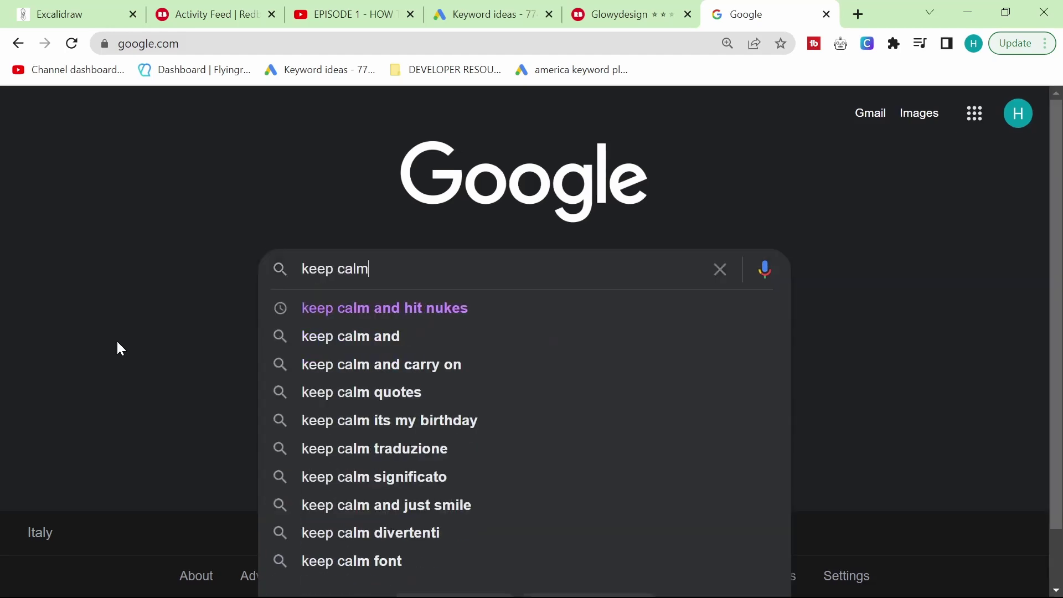
type(" and carry on")
key("Return")
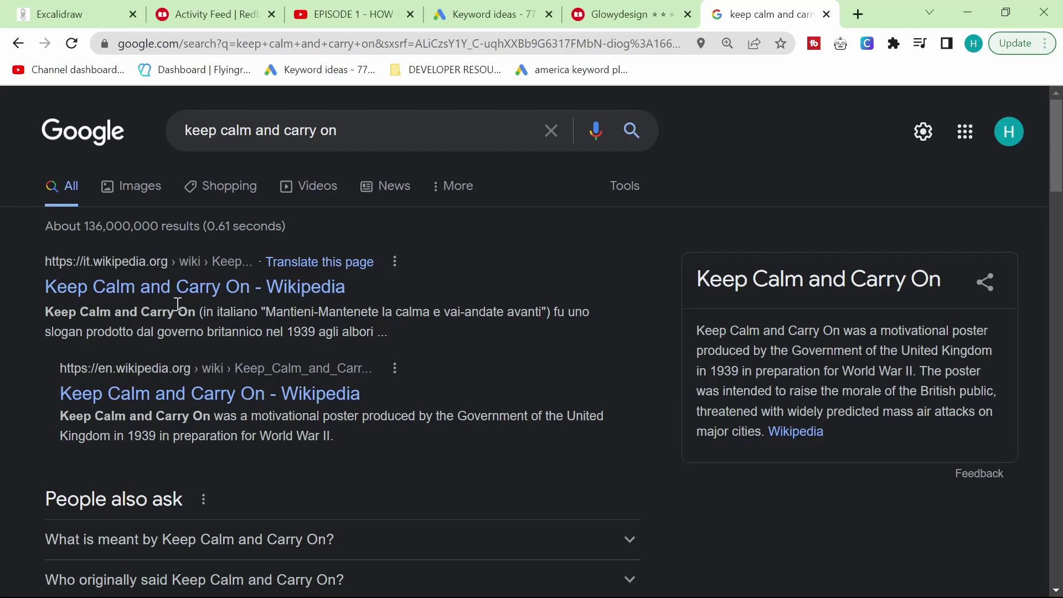
Step: Trim 'carry on' from the query and run the 'keep calm and sono in ferie' suggestion
left_click_drag(378, 131, 144, 137)
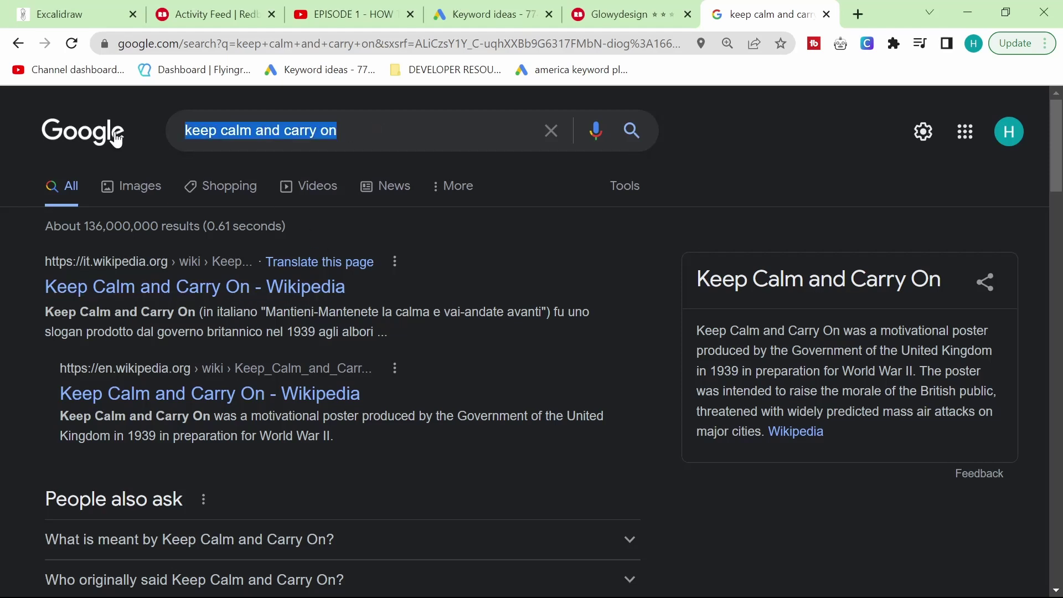
left_click(391, 125)
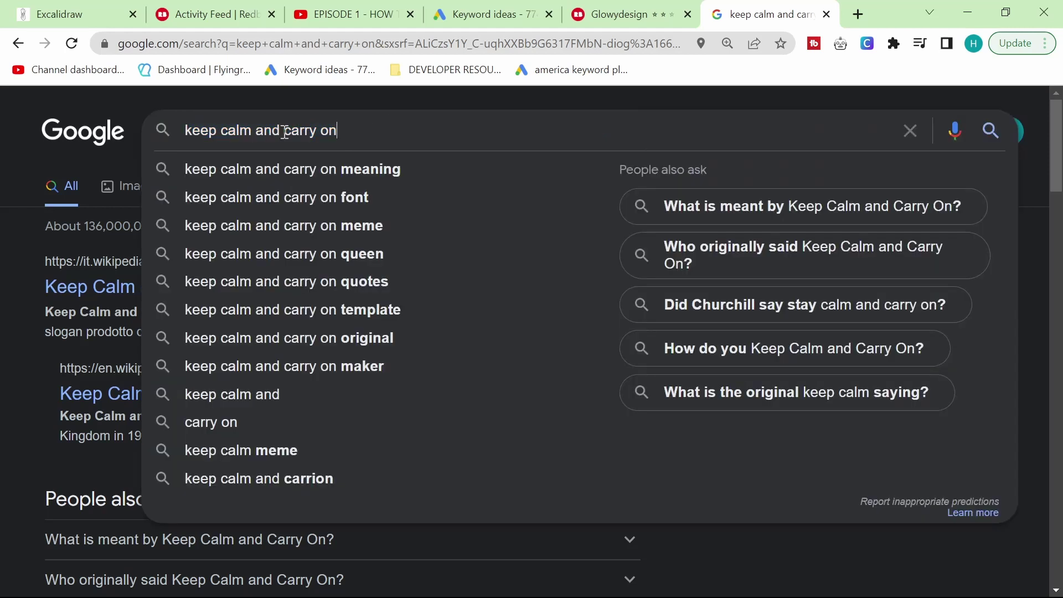
left_click_drag(285, 132, 477, 139)
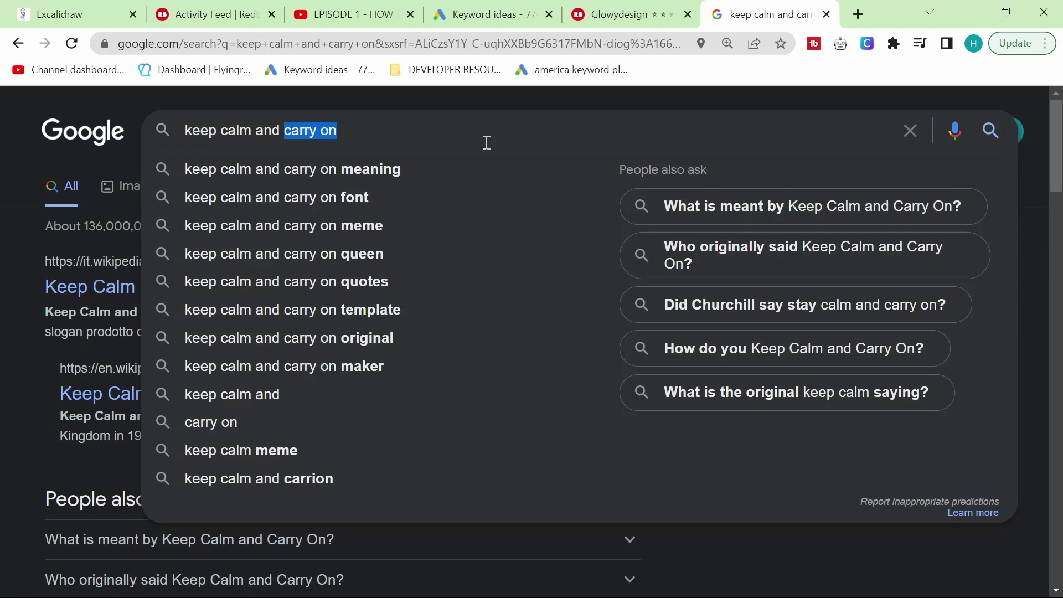
key("BackSpace")
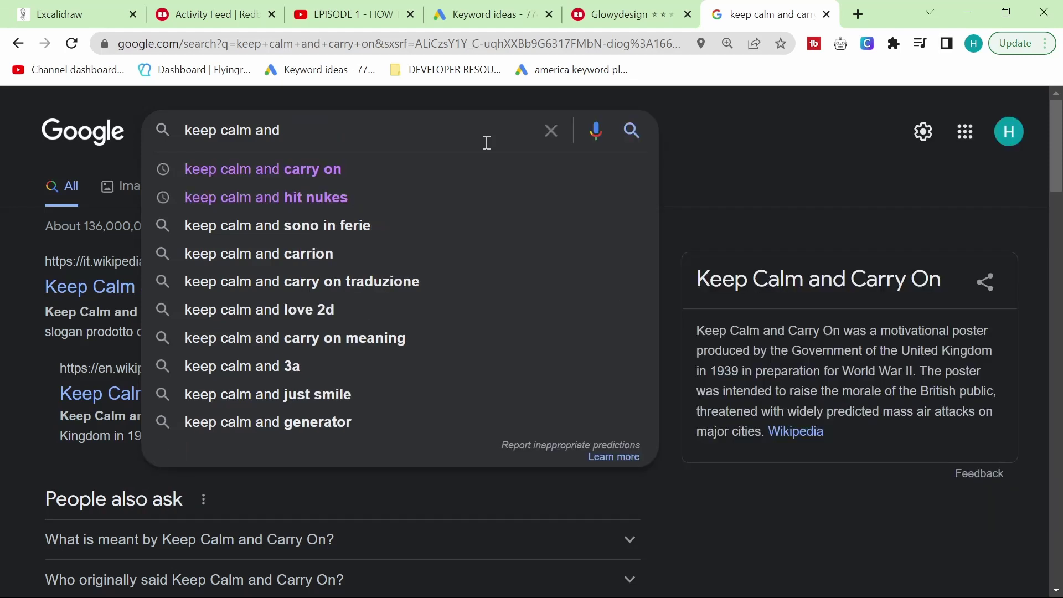
key("BackSpace")
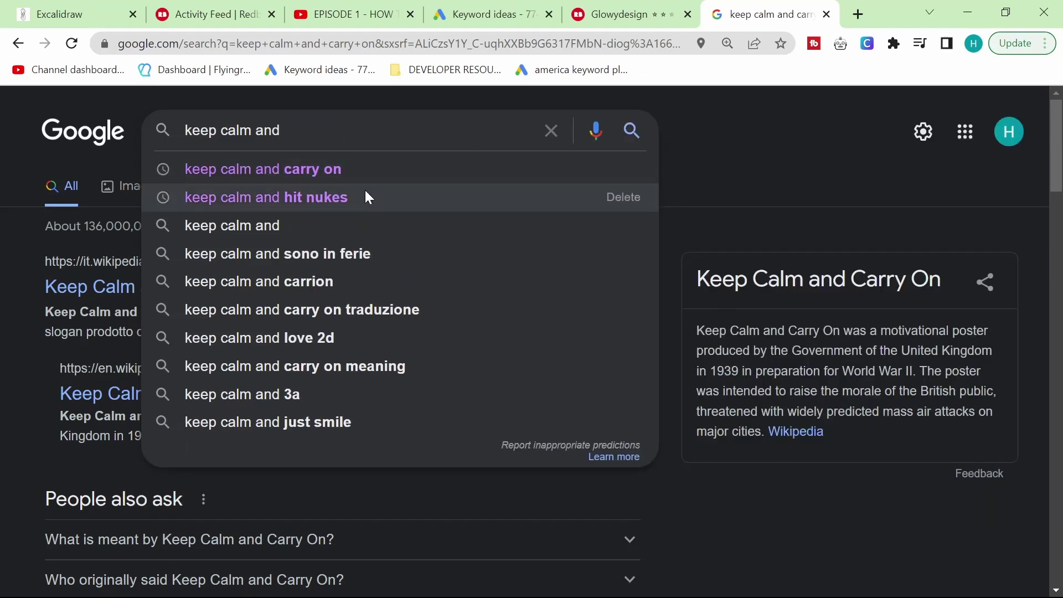
left_click(248, 264)
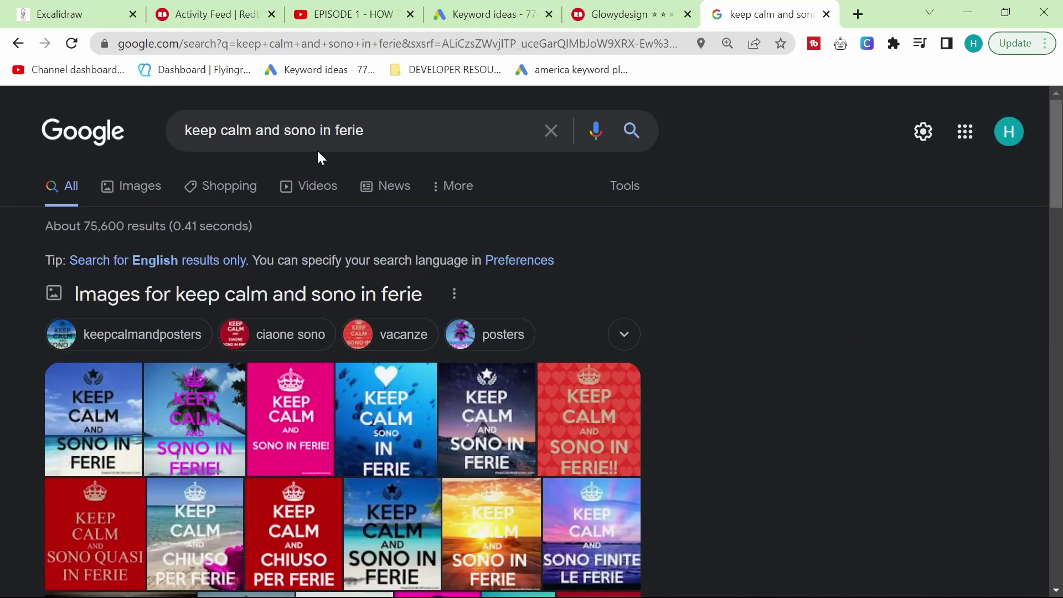
left_click_drag(381, 124, 71, 105)
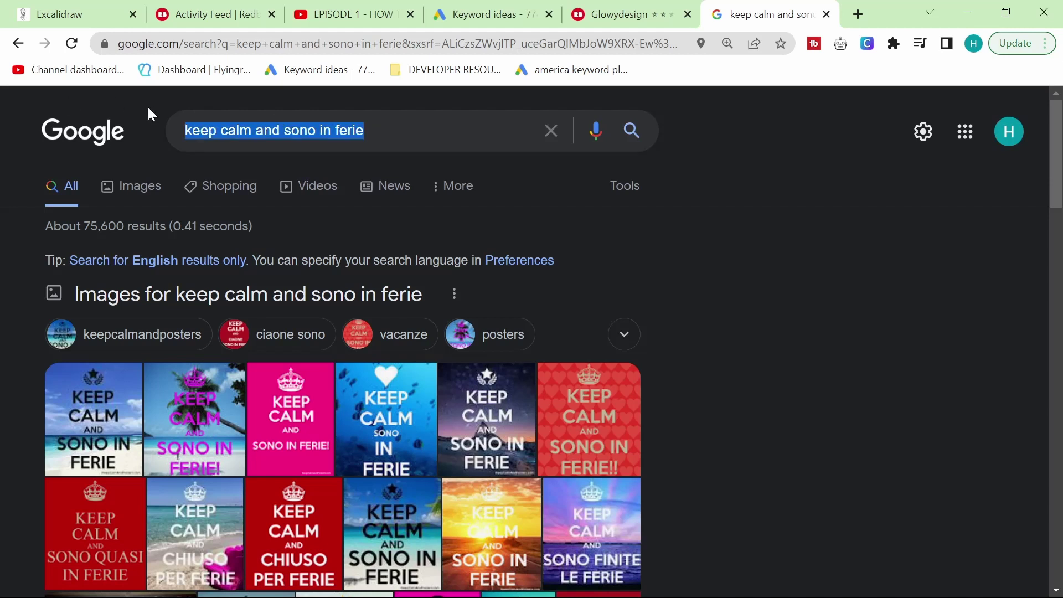
left_click(271, 250)
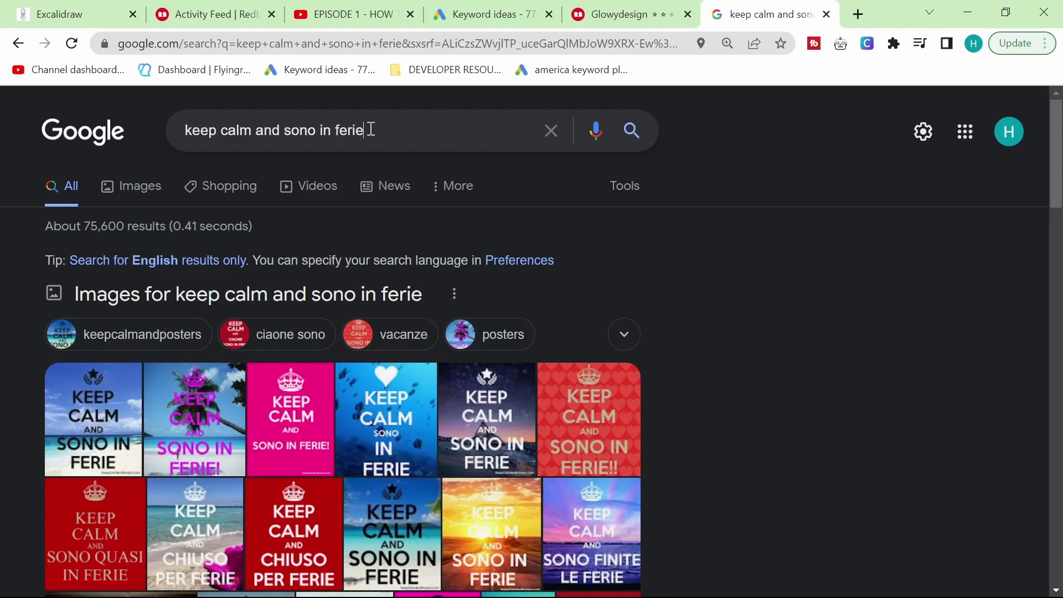
left_click_drag(371, 130, 90, 139)
left_click(4, 301)
Step: Find 'keywordtool' with a Google search and open the Keyword Tool site in a new tab
left_click(861, 12)
type("go")
key("Return")
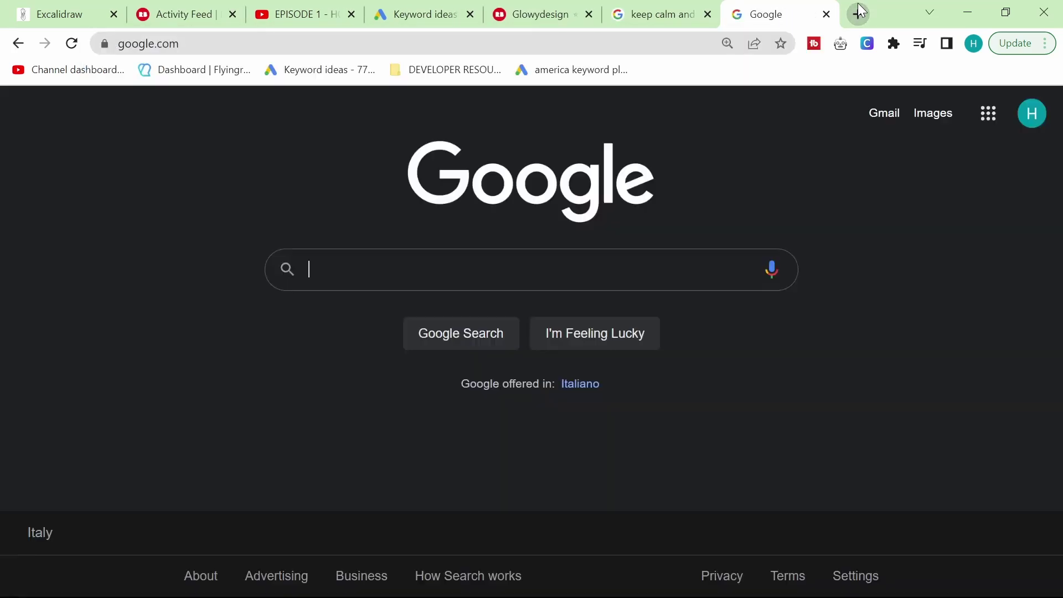
type("keywordtool")
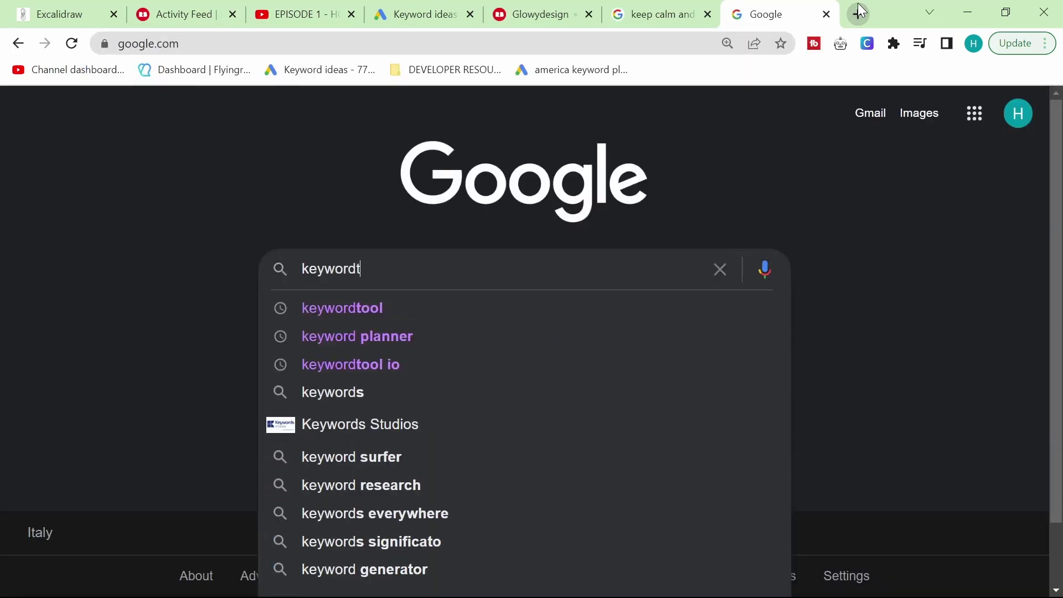
key("Return")
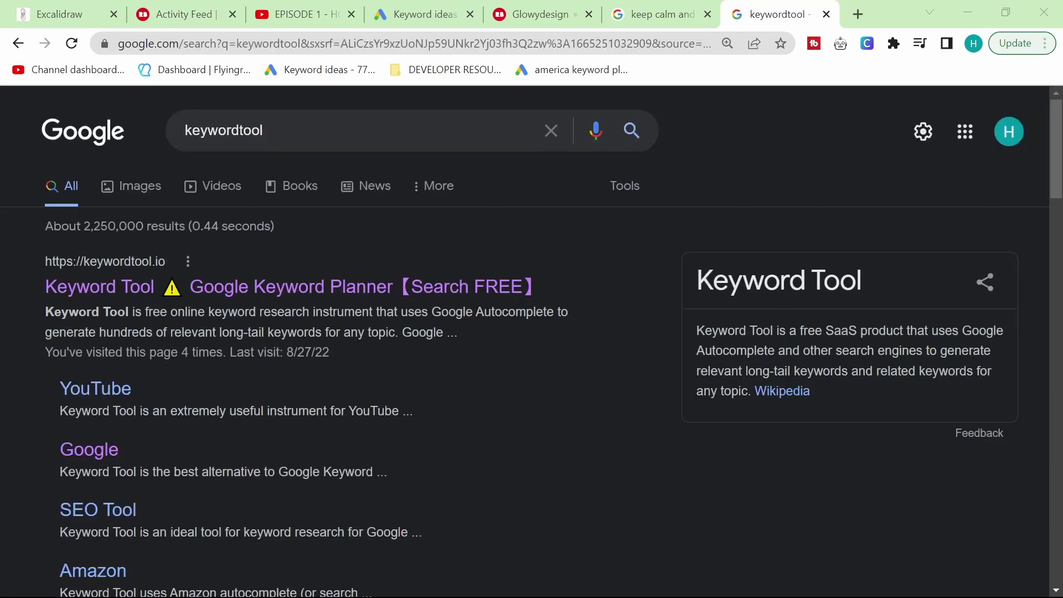
left_click(214, 292)
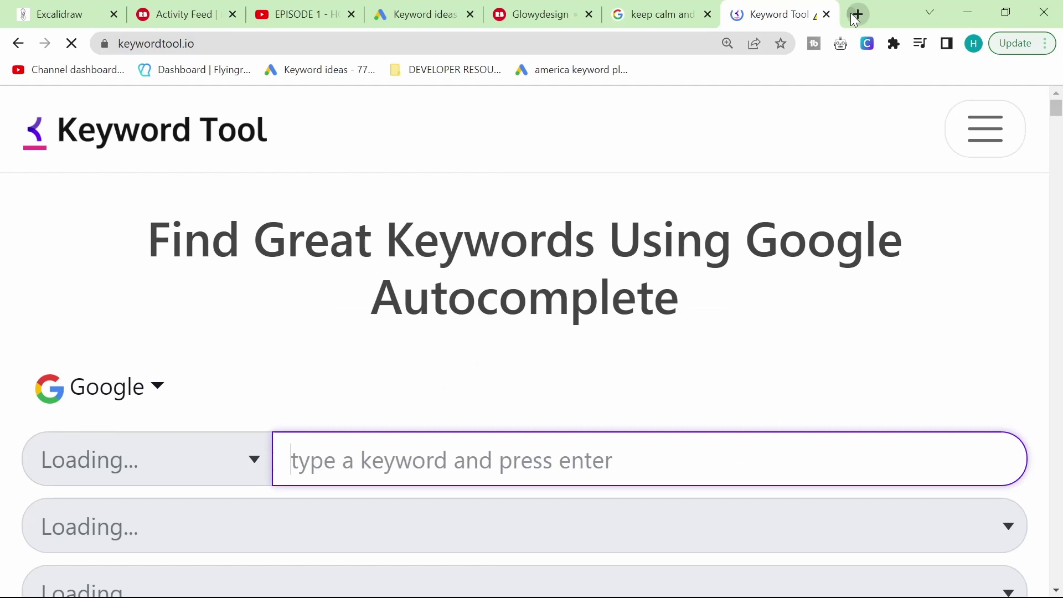
Step: In another new tab, search Google for 'ahrefs keyword generator'
left_click(856, 18)
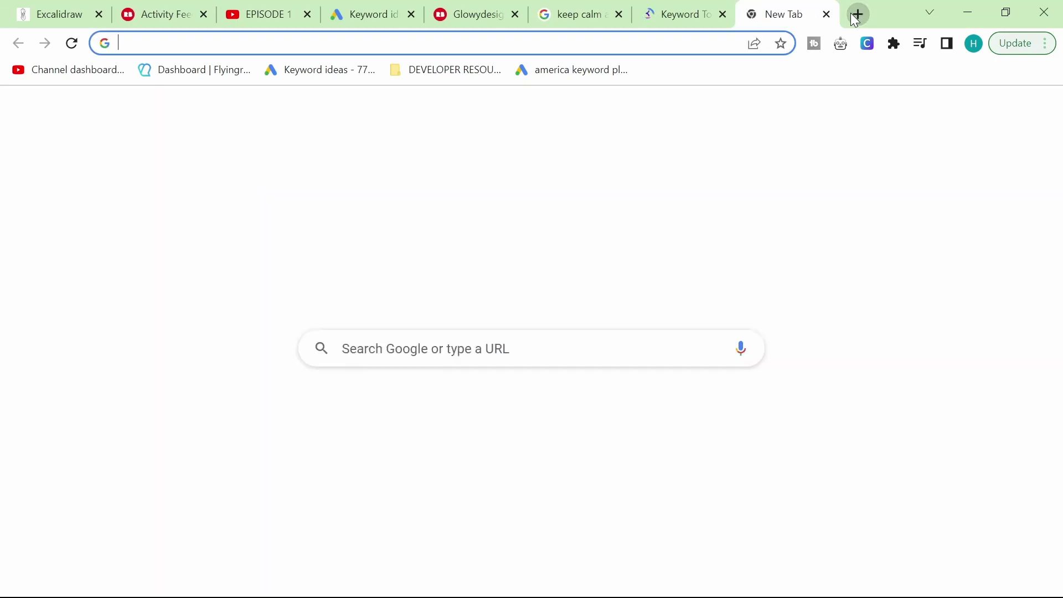
type("go")
key("Return")
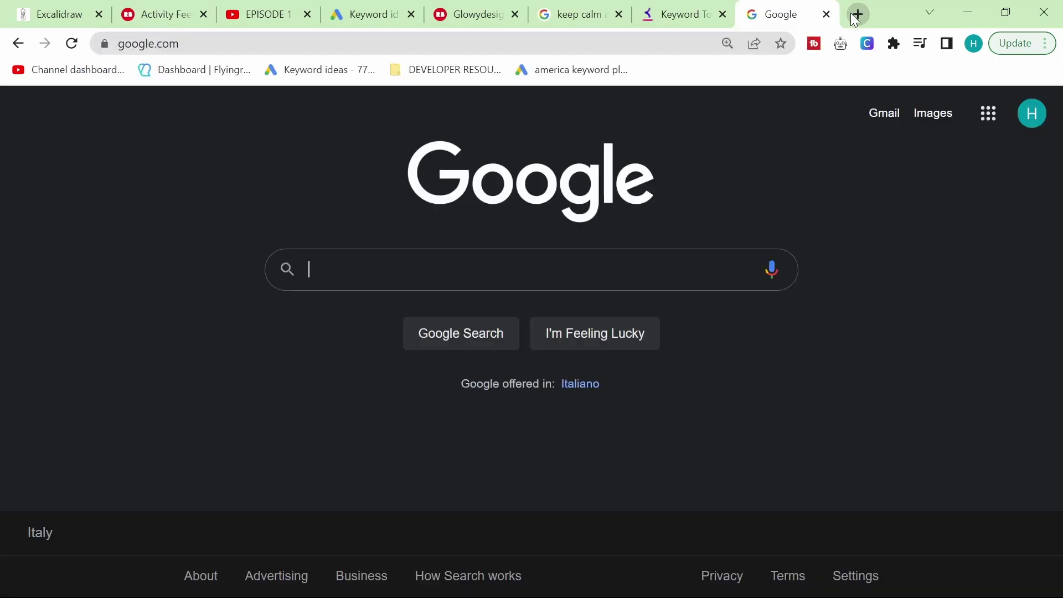
type("ahrefs fre")
key("BackSpace")
key("BackSpace")
key("BackSpace")
key("BackSpace")
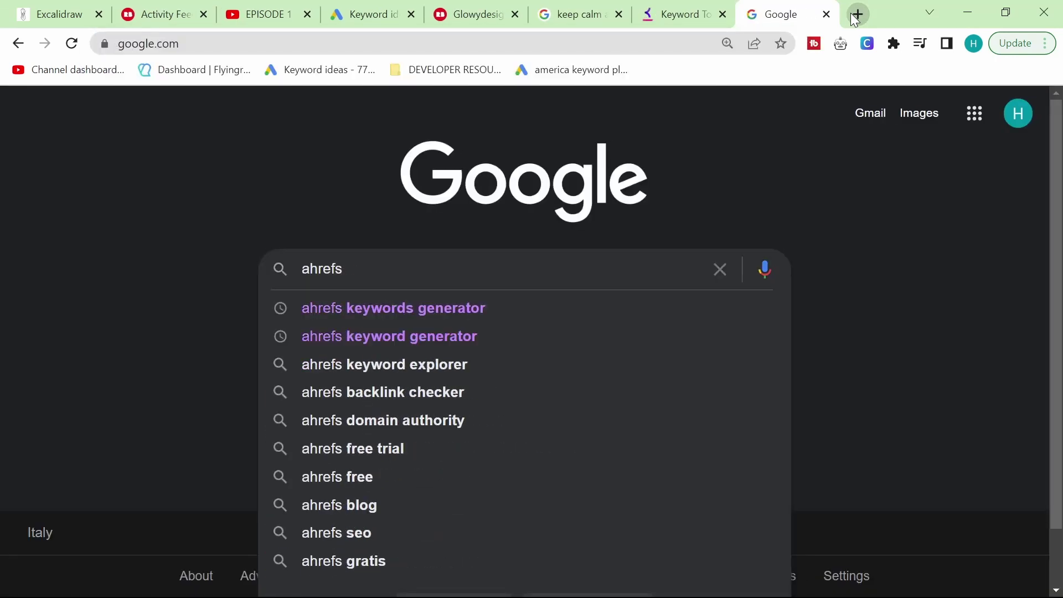
type("keyword generator")
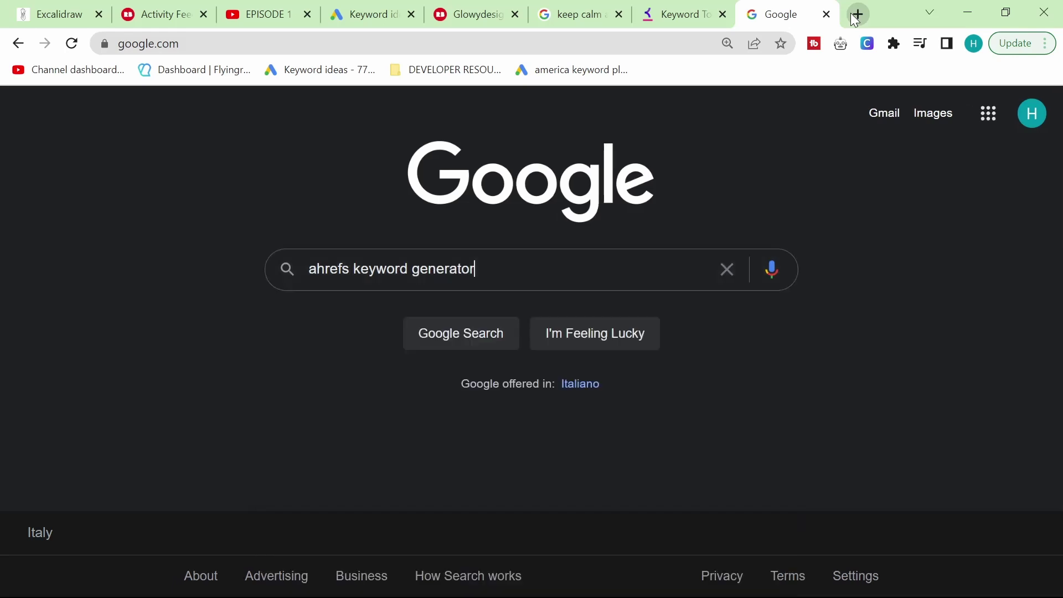
key("Return")
Step: Back on Keyword Tool, search for 'keep calm and' and scroll through the results
left_click(682, 14)
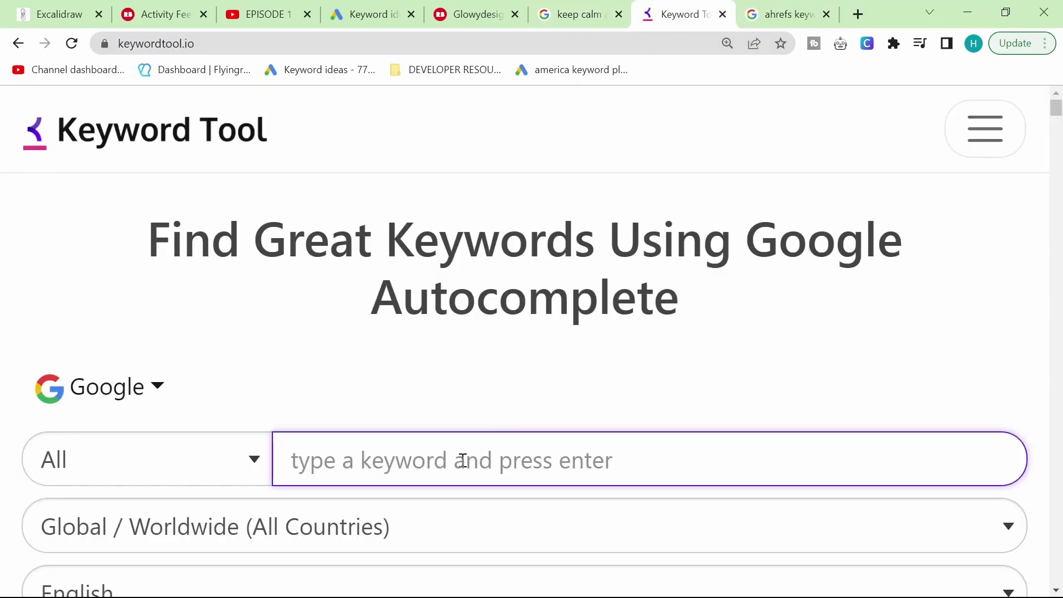
type("keep calm and")
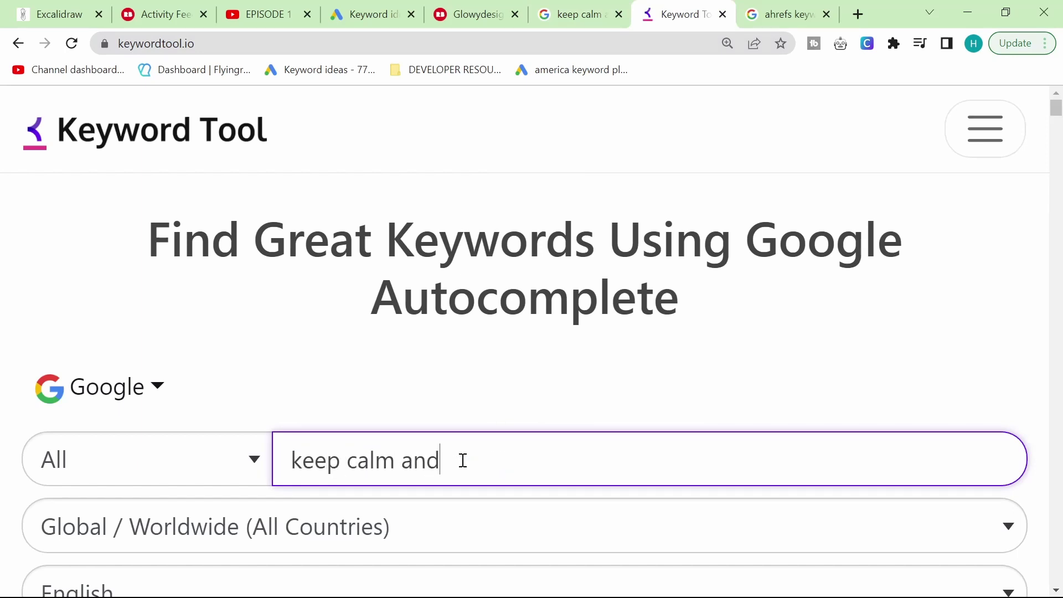
scroll(202, 499, "down", 5)
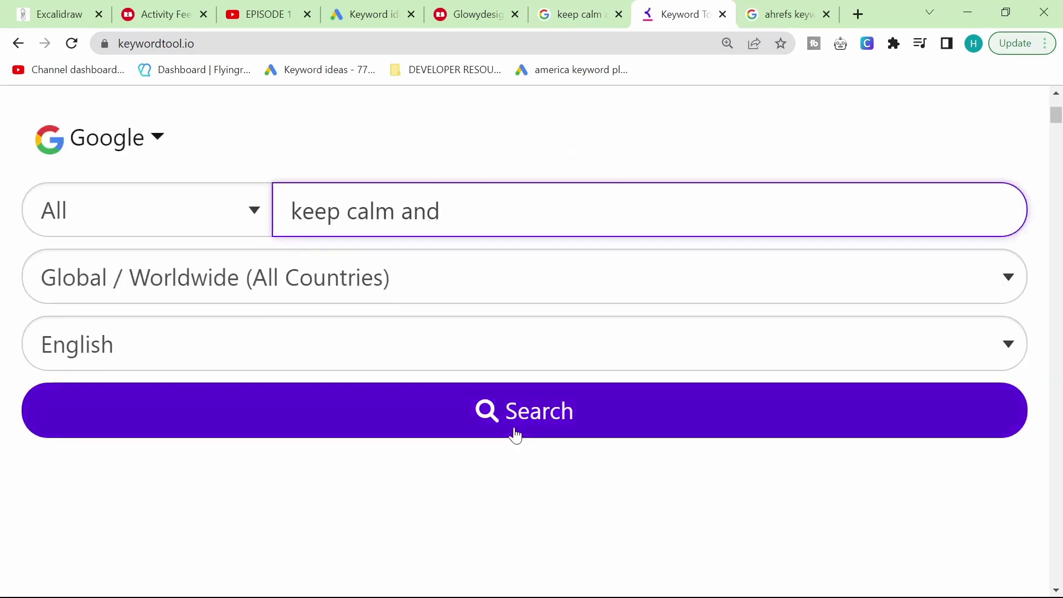
left_click(514, 432)
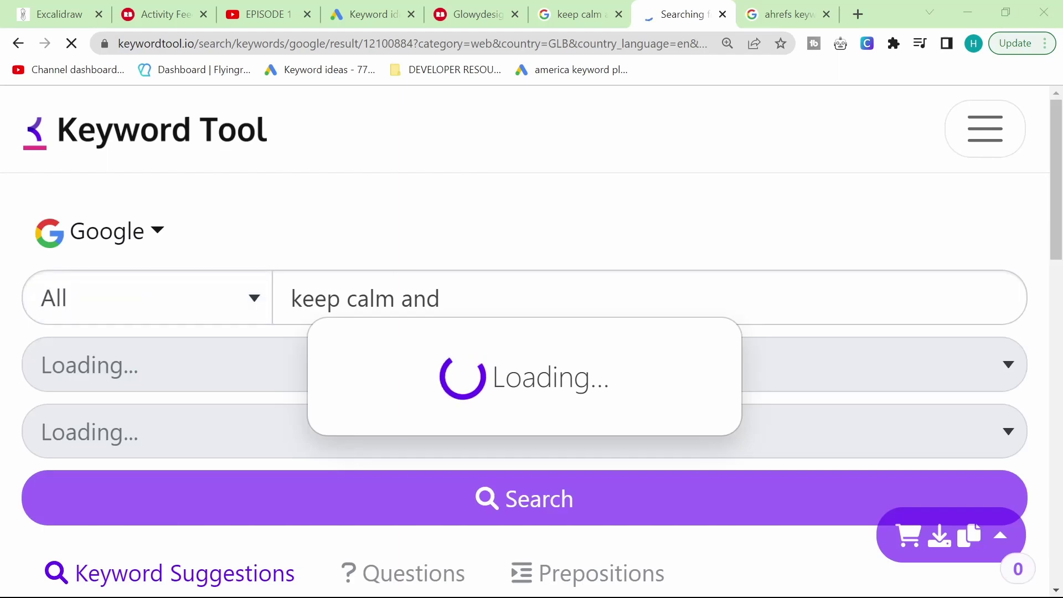
scroll(700, 325, "down", 6)
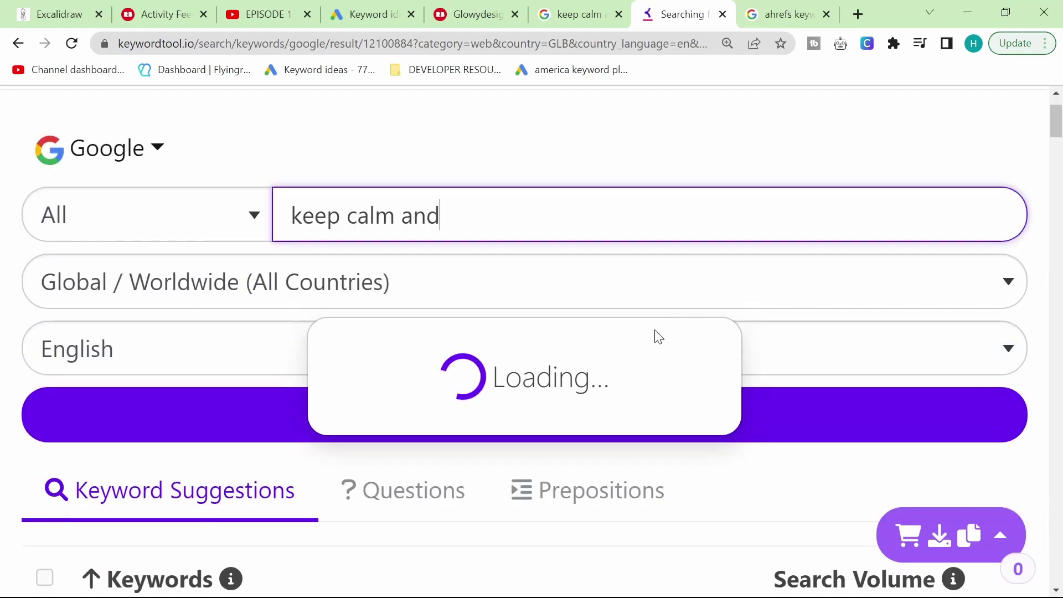
scroll(644, 307, "down", 16)
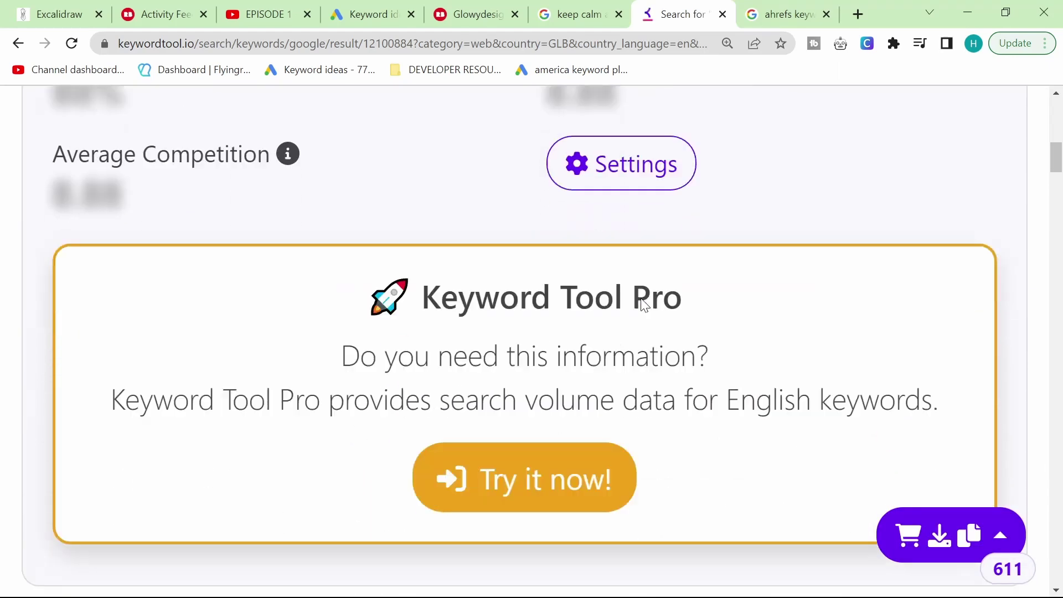
scroll(111, 354, "down", 1)
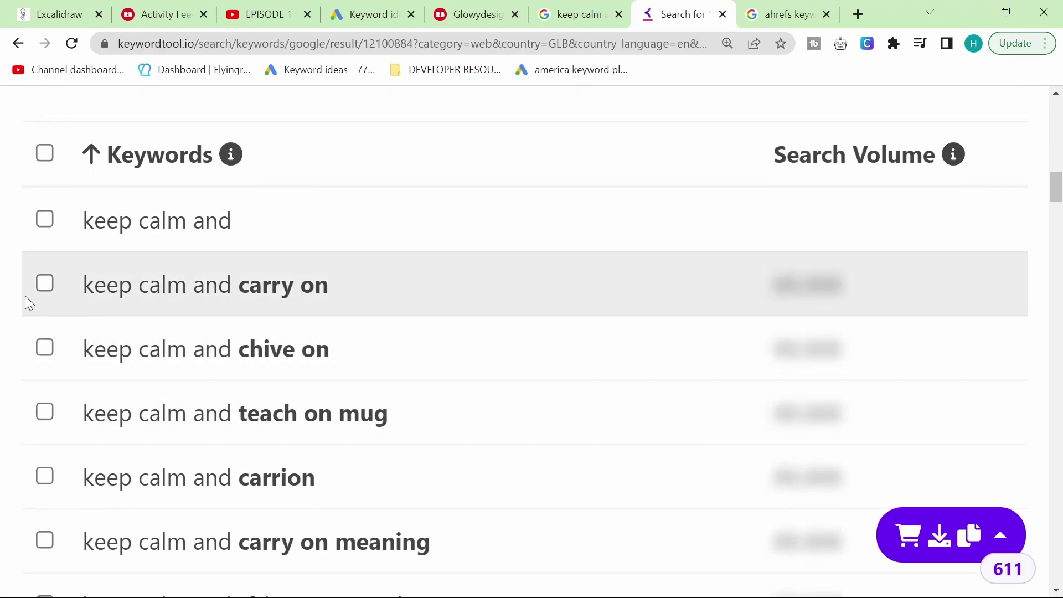
scroll(25, 296, "down", 1)
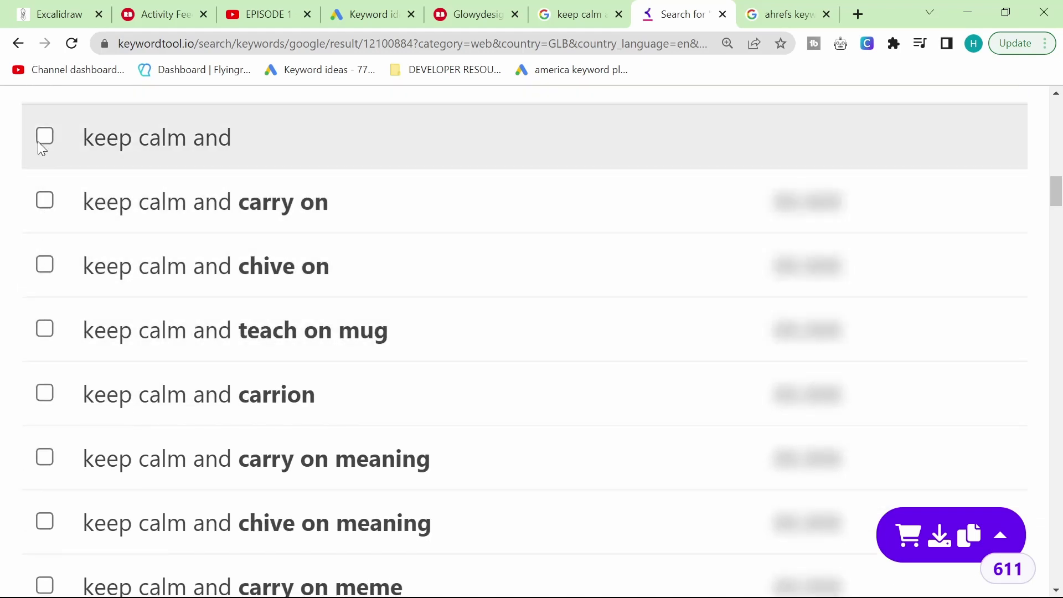
Step: Select all 611 keyword suggestions and bring up the copy action for them
left_click(39, 143)
scroll(148, 183, "up", 3)
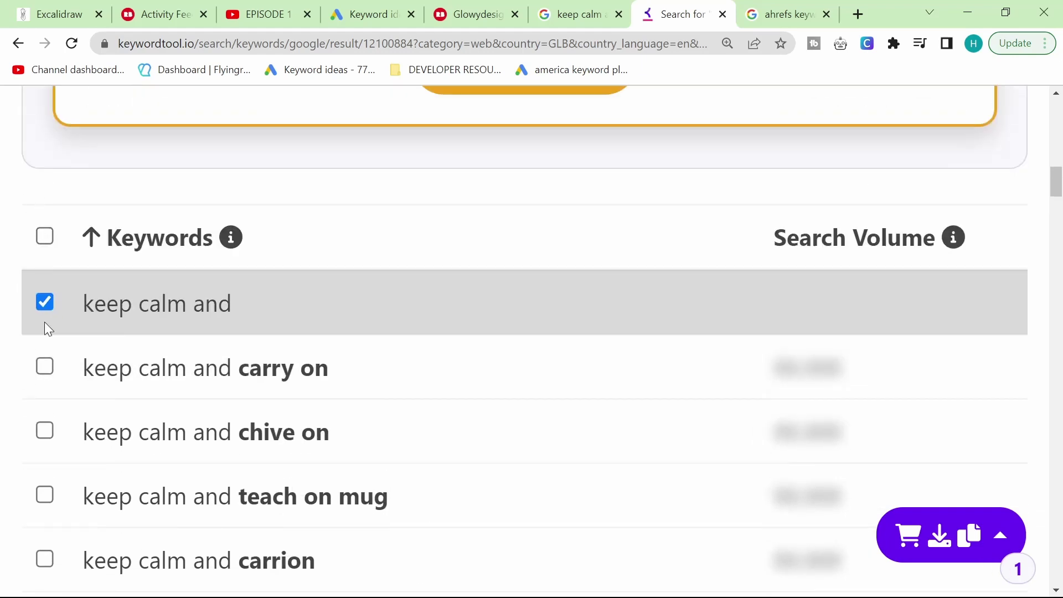
left_click(44, 303)
left_click(44, 236)
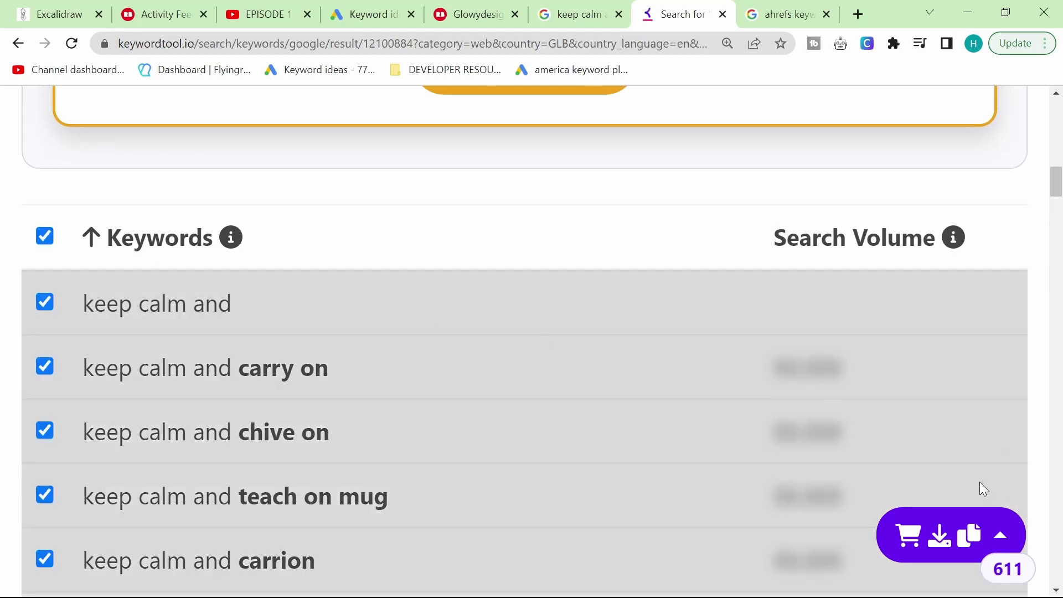
left_click(1000, 536)
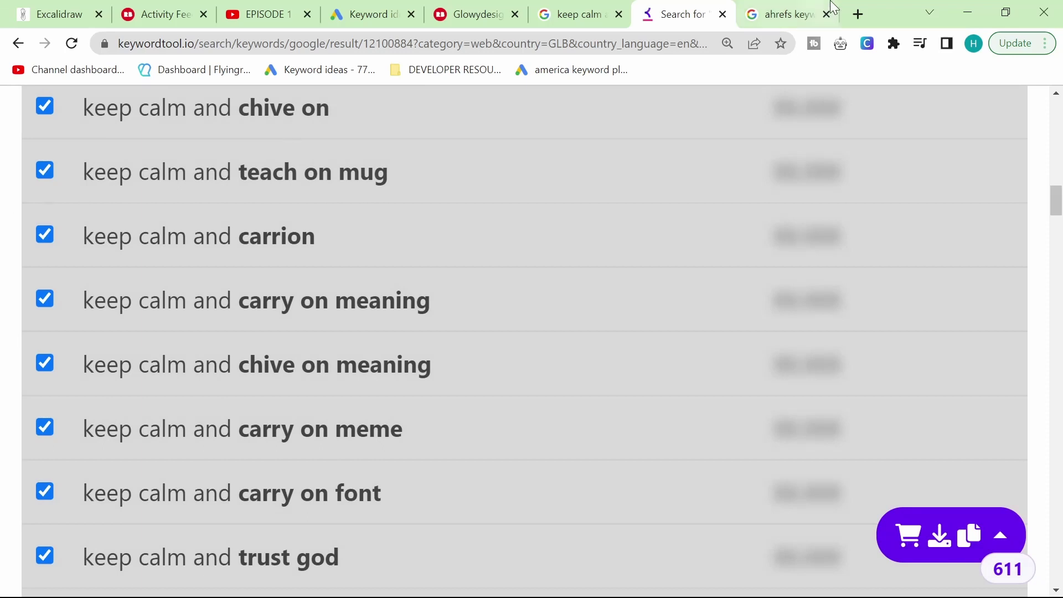
Step: In a new tab, search Google for 'sheets' and open Google Sheets
left_click(858, 14)
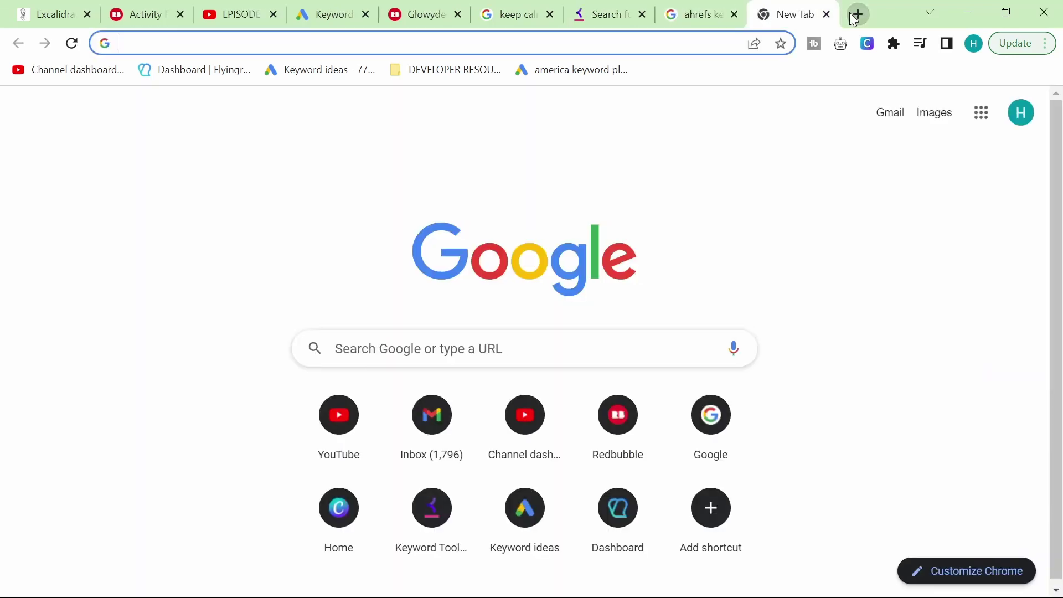
type("sheets")
key("Return")
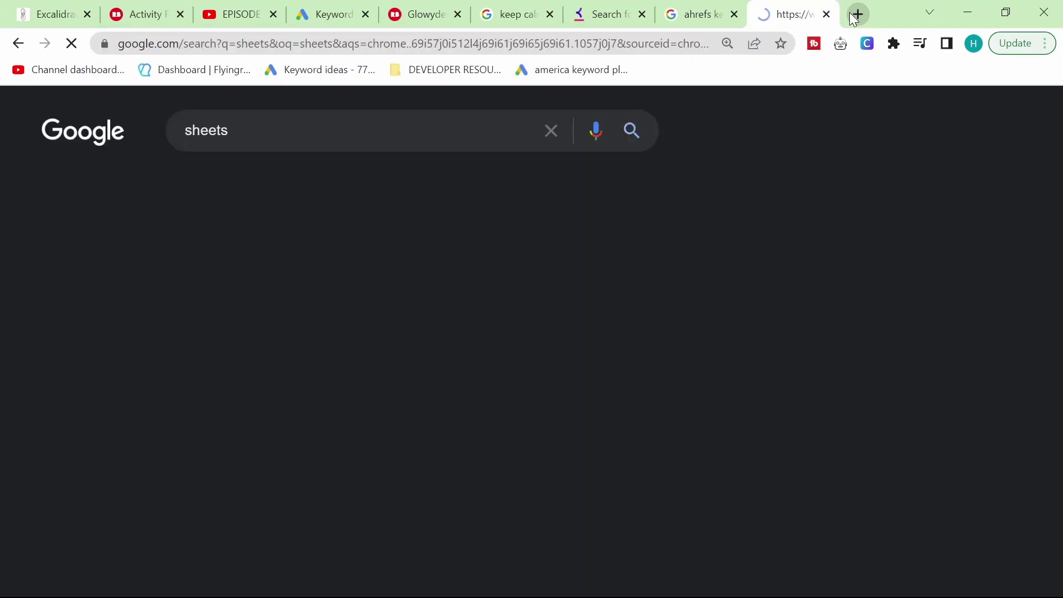
left_click(159, 286)
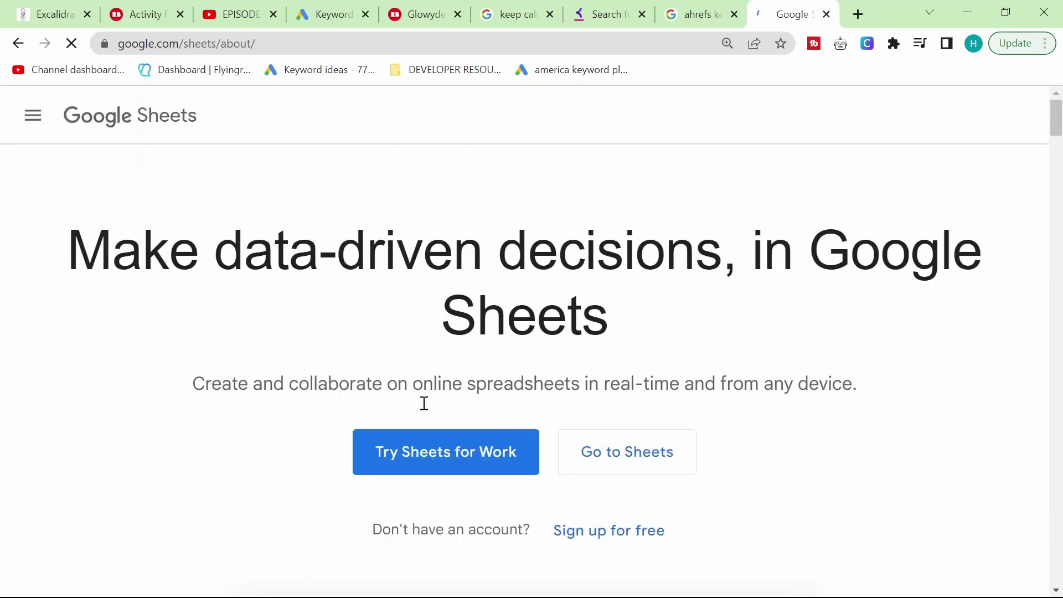
left_click(637, 453)
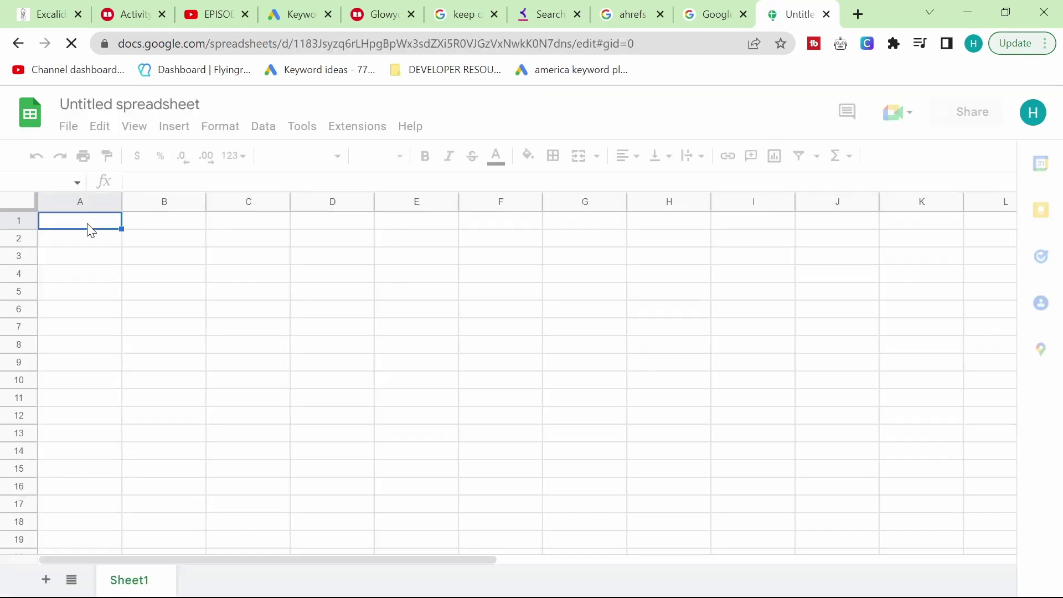
Step: Paste the 611 copied keywords into column A of a blank spreadsheet and scroll through them
key("ctrl+v")
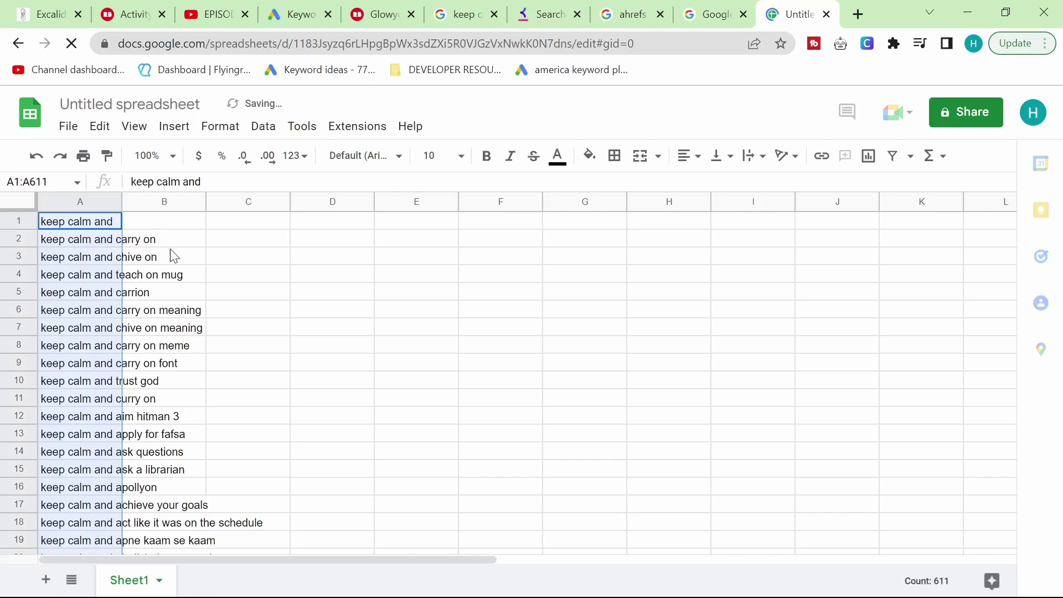
left_click(234, 260)
scroll(234, 267, "down", 20)
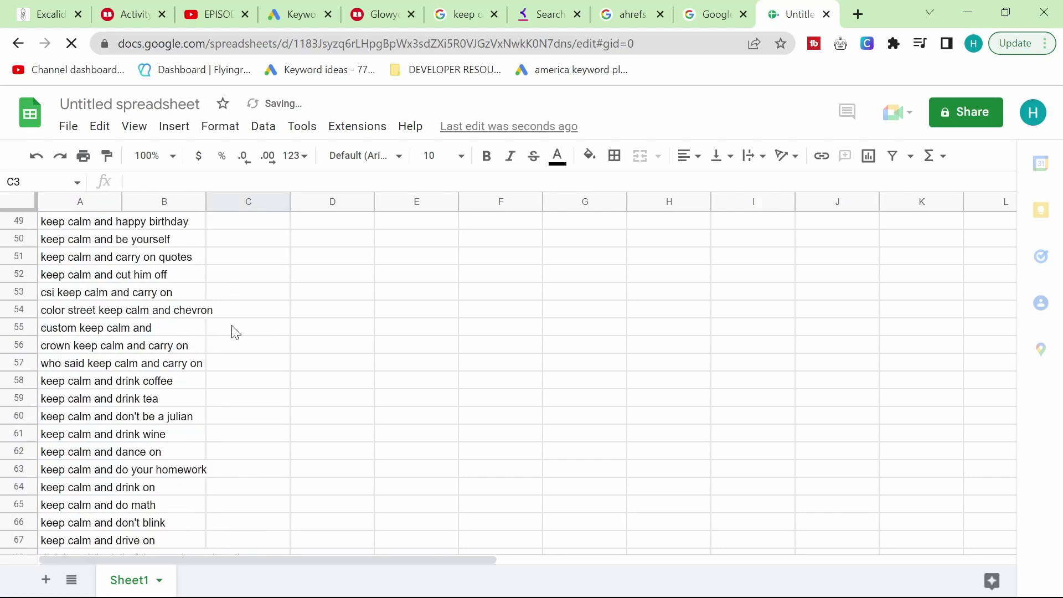
scroll(249, 345, "down", 20)
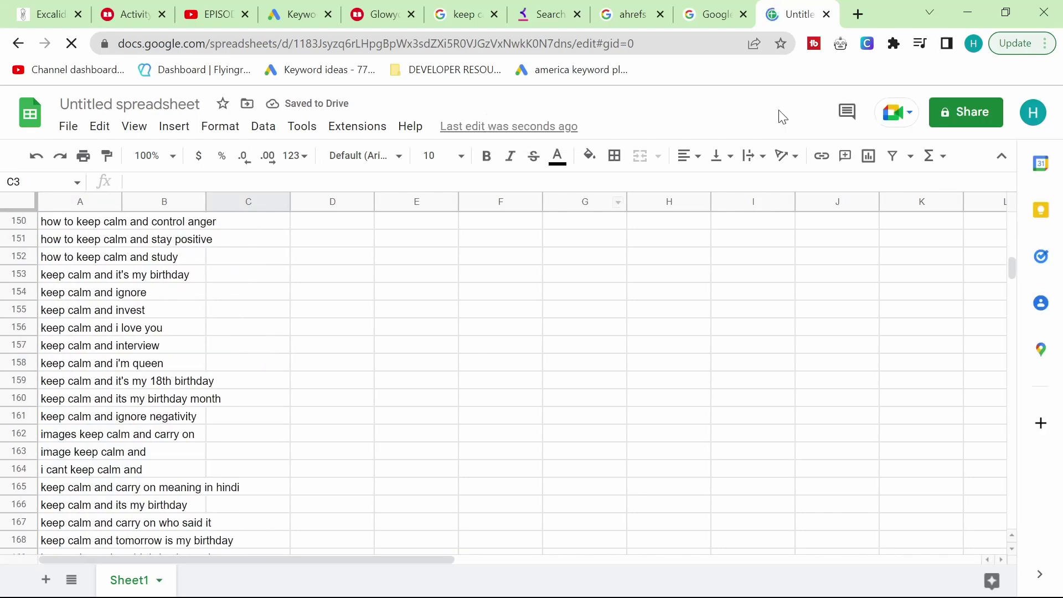
Step: Load Canva in a new tab and create a custom-size design of 4500 × 5400 px
left_click(857, 15)
type("canva")
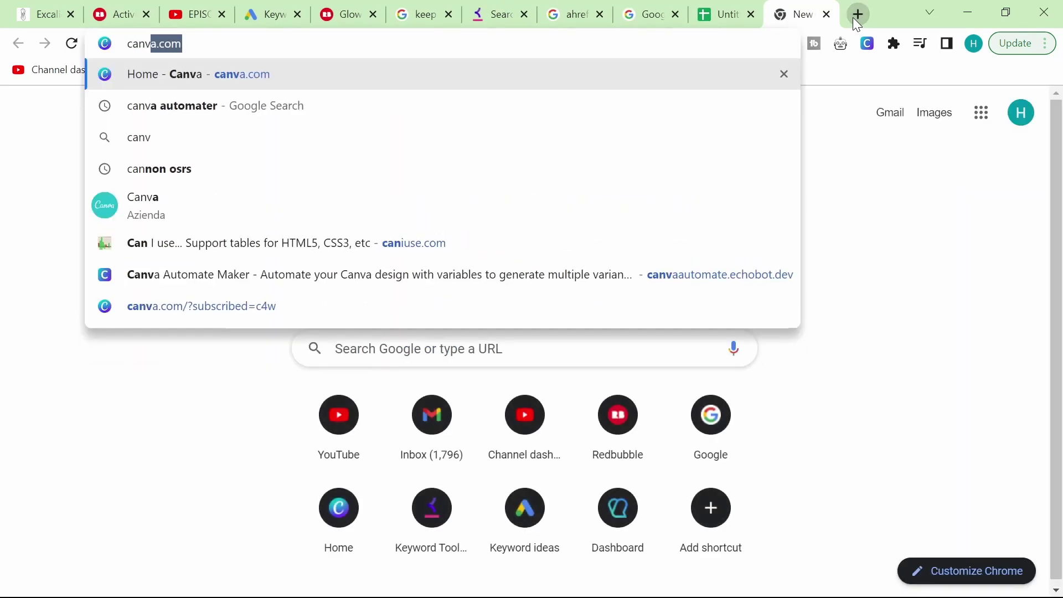
key("Return")
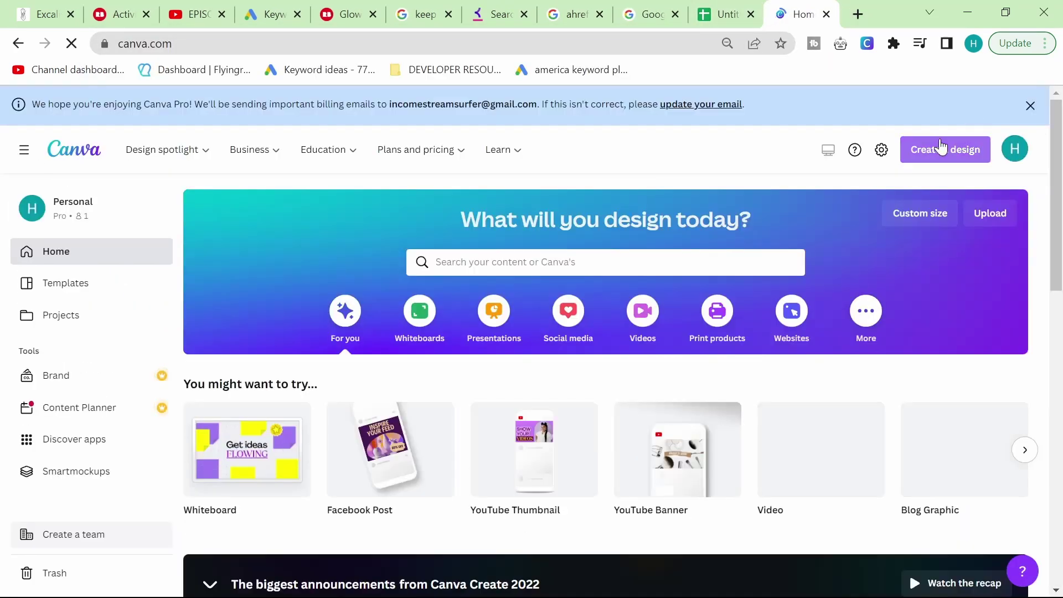
left_click(941, 147)
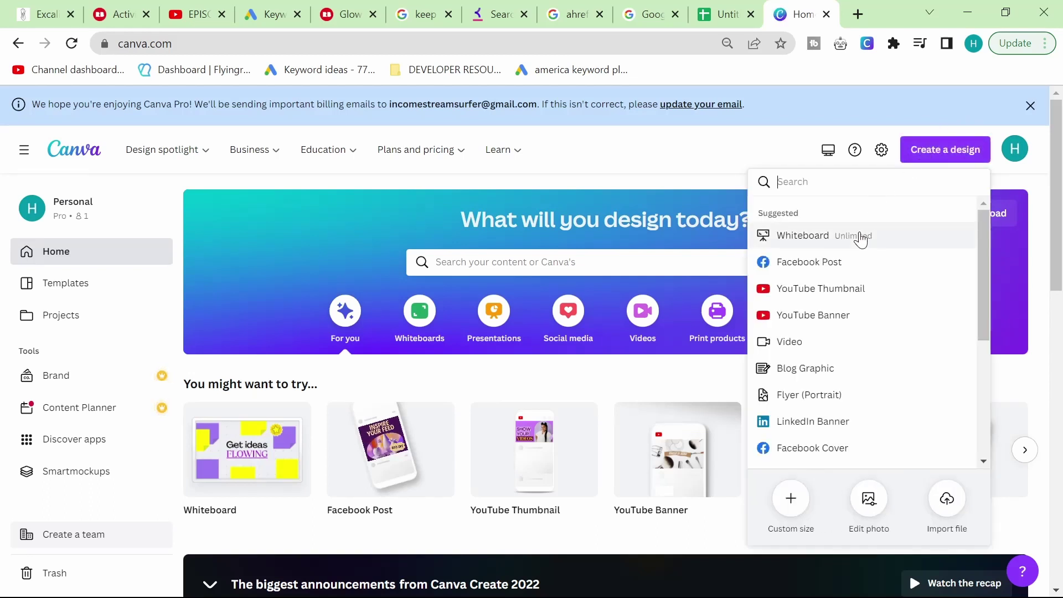
left_click(806, 507)
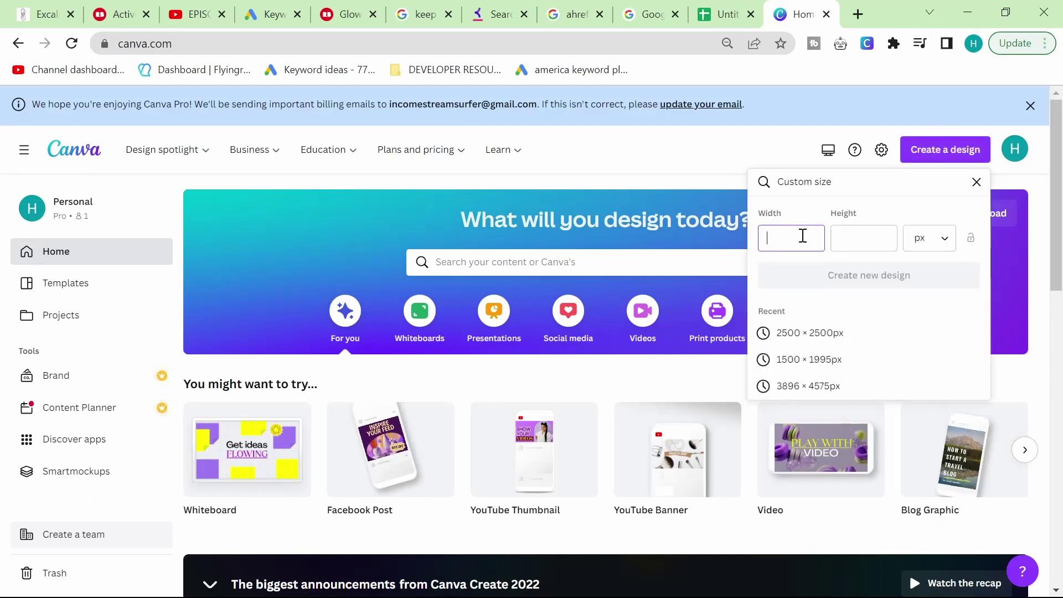
type("4500")
key("Tab")
type("5400")
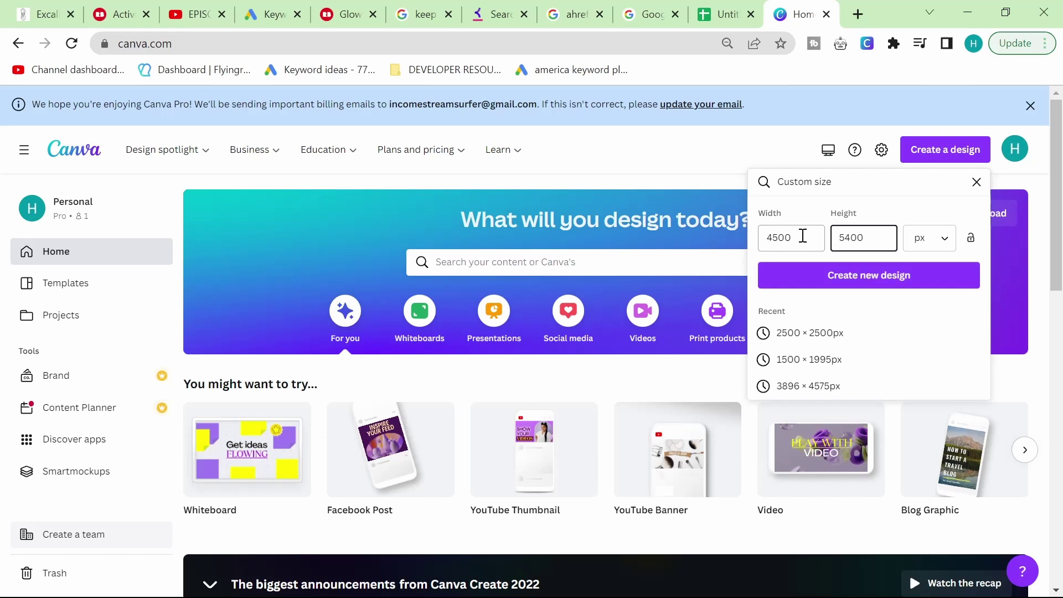
left_click(782, 268)
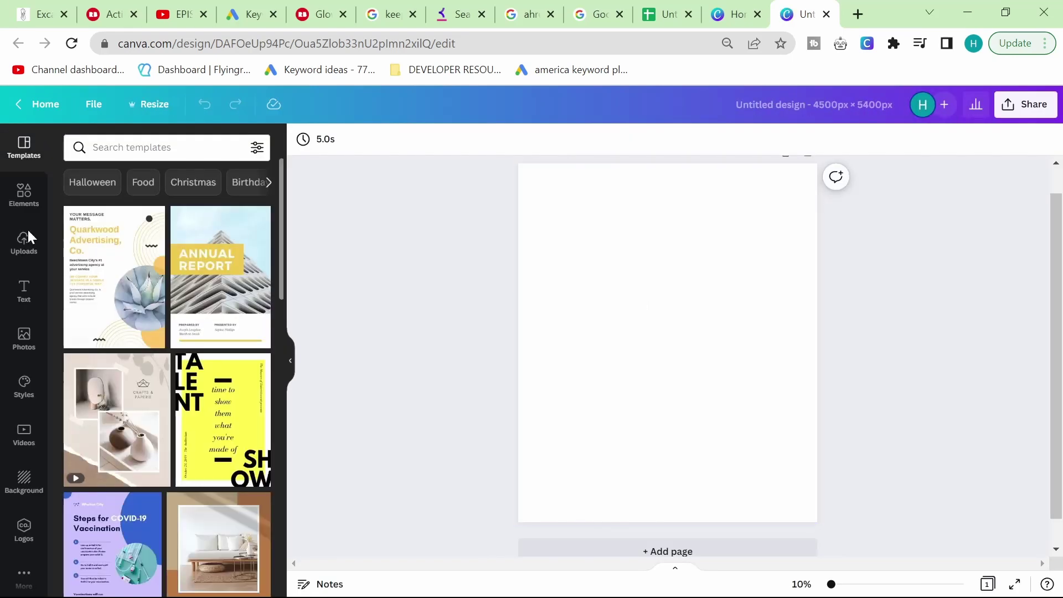
Step: Add an 'Add a heading' text box, drag it toward the top of the page, and select its text
left_click(38, 297)
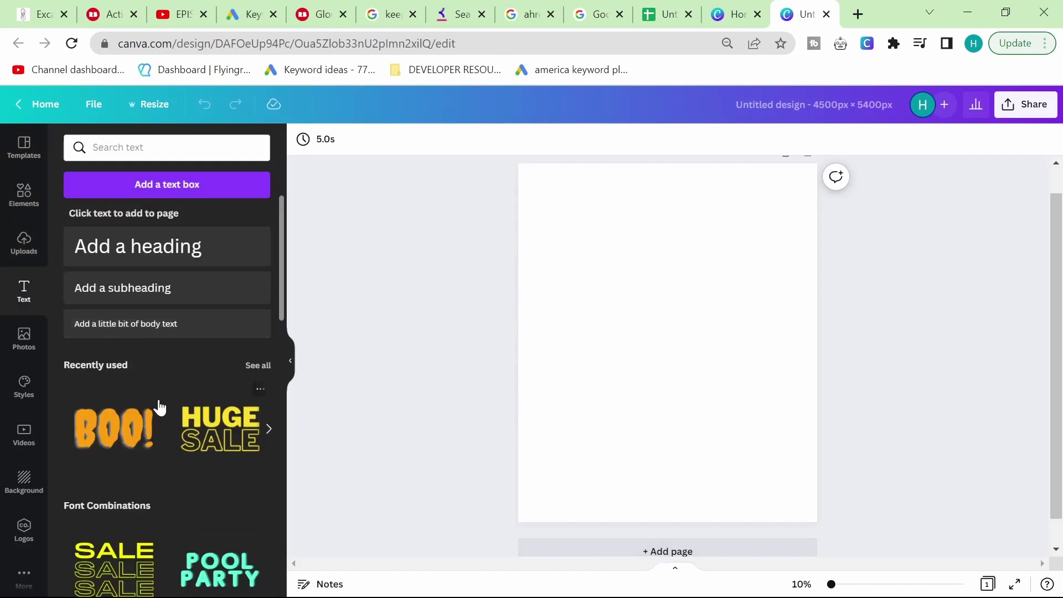
scroll(155, 403, "down", 3)
scroll(143, 285, "up", 3)
scroll(157, 394, "down", 3)
scroll(160, 394, "up", 3)
scroll(159, 394, "down", 4)
scroll(194, 442, "up", 1)
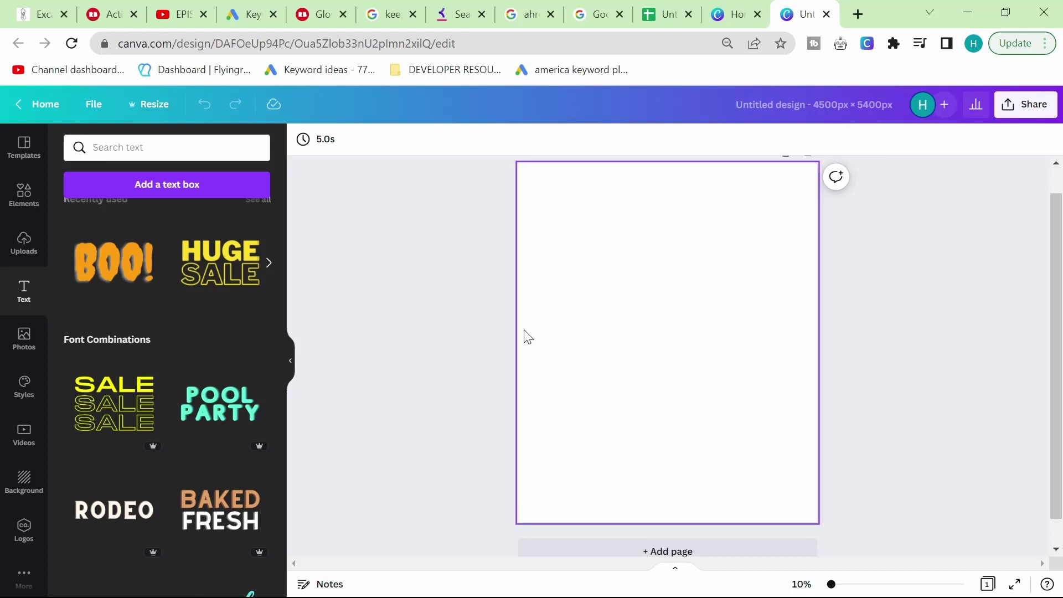
scroll(143, 367, "down", 3)
scroll(144, 367, "up", 6)
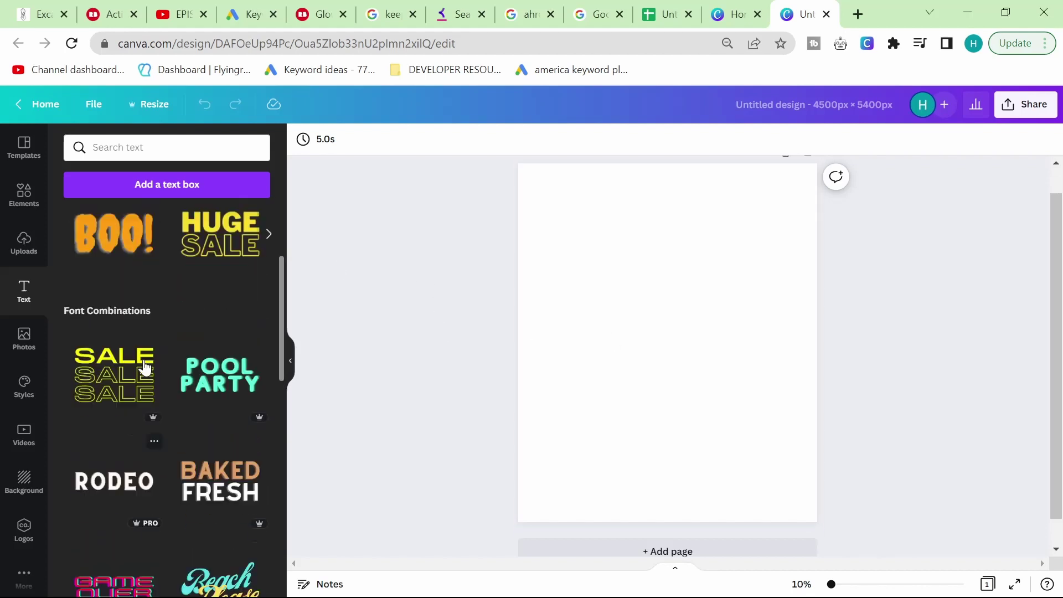
left_click(180, 244)
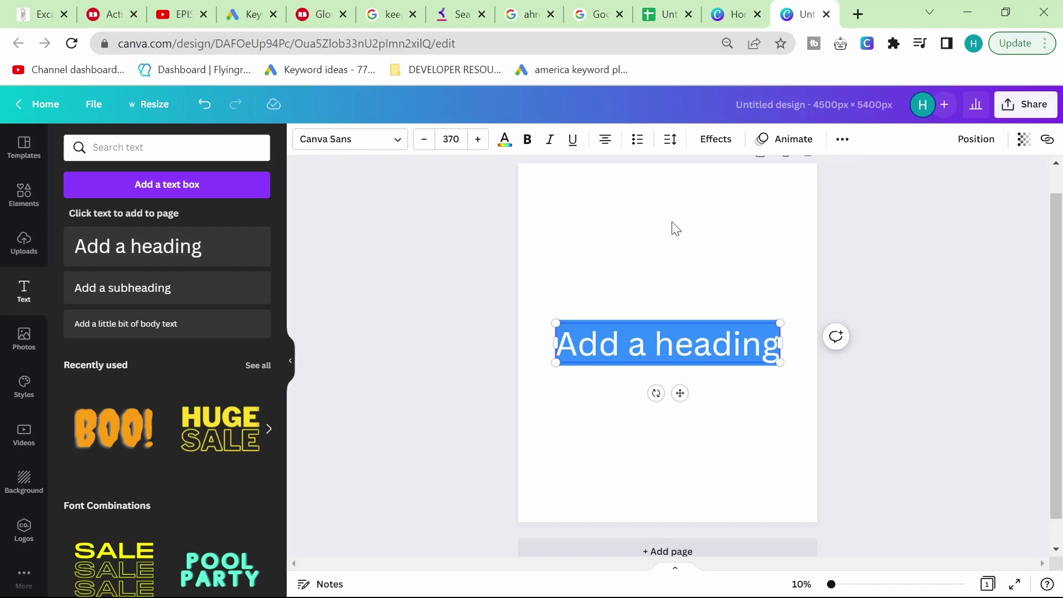
left_click_drag(643, 350, 662, 230)
double_click(657, 234)
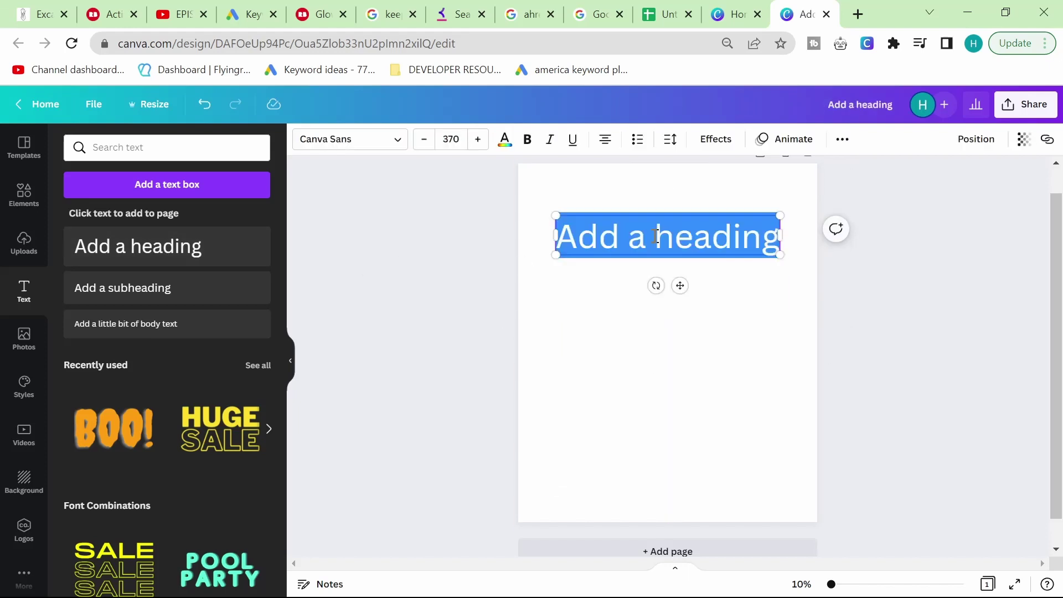
Step: Paste the A151 keyword 'how to keep calm and stay positive' over the Canva heading text
left_click(664, 14)
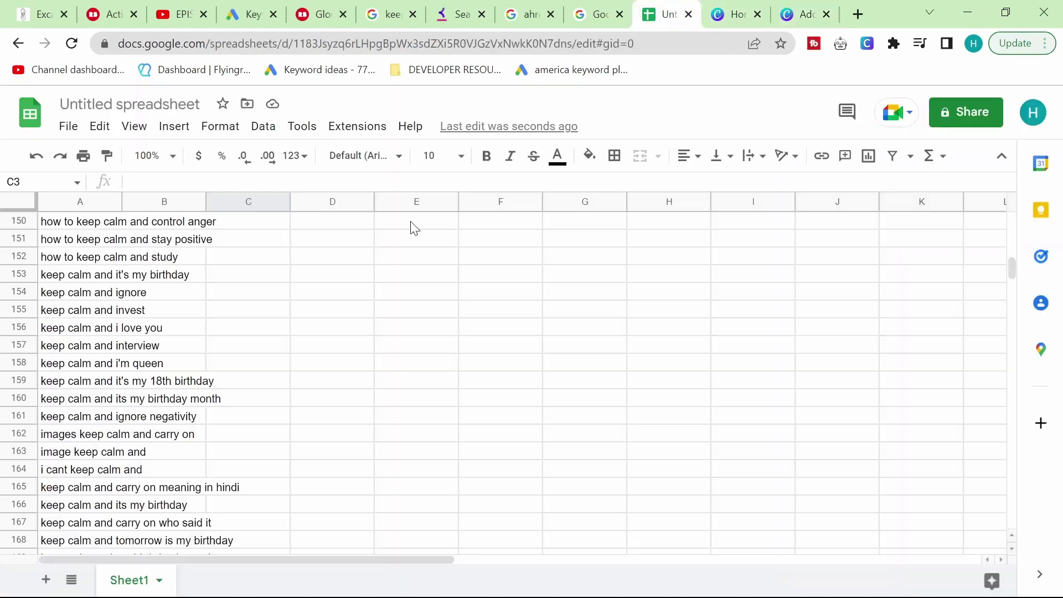
left_click(92, 243)
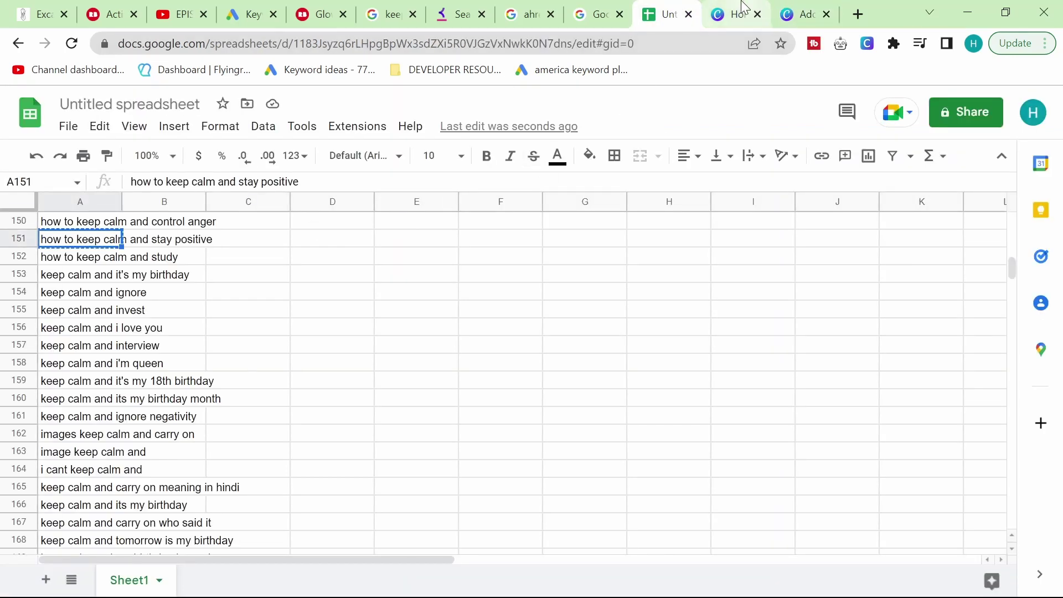
left_click(740, 14)
left_click(804, 13)
type("how to keep calm and stay positive")
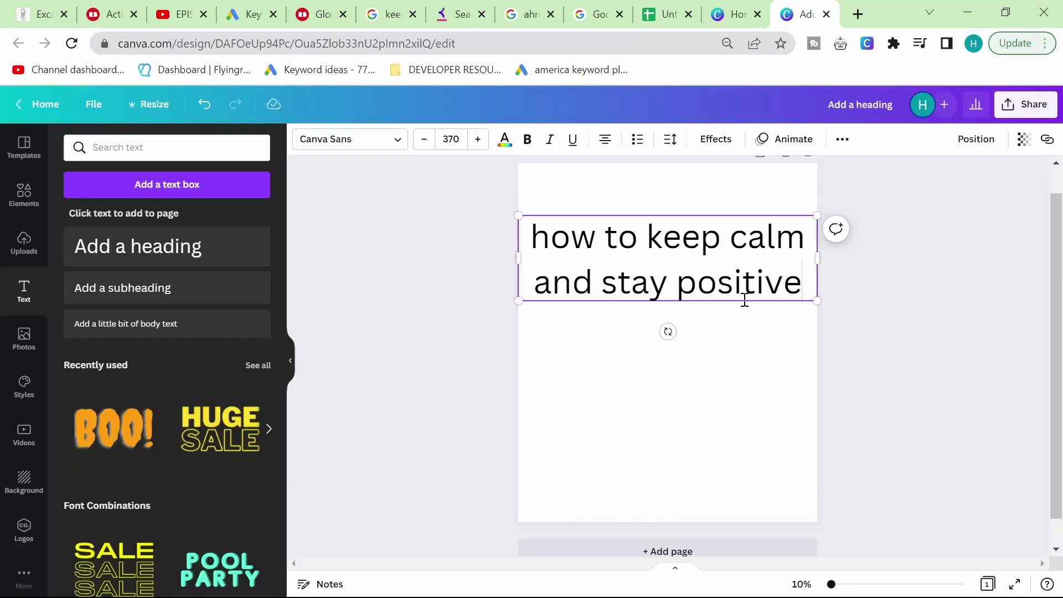
Step: Select 'keep calm and be a princess' in cell A38, then return to the Canva design
left_click(760, 8)
left_click(668, 14)
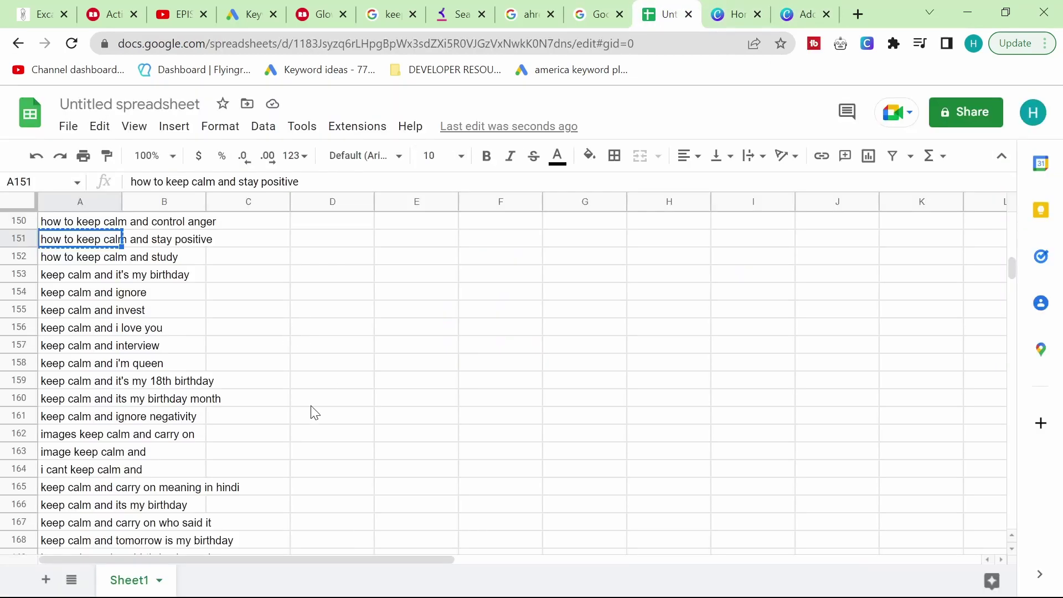
scroll(314, 413, "up", 5)
scroll(197, 414, "down", 2)
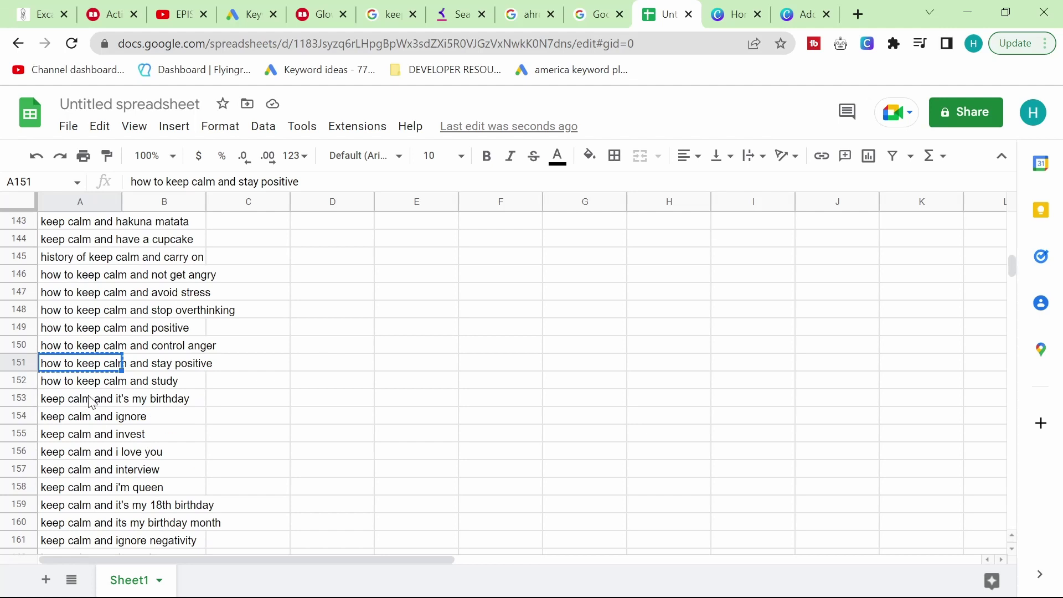
scroll(108, 422, "up", 20)
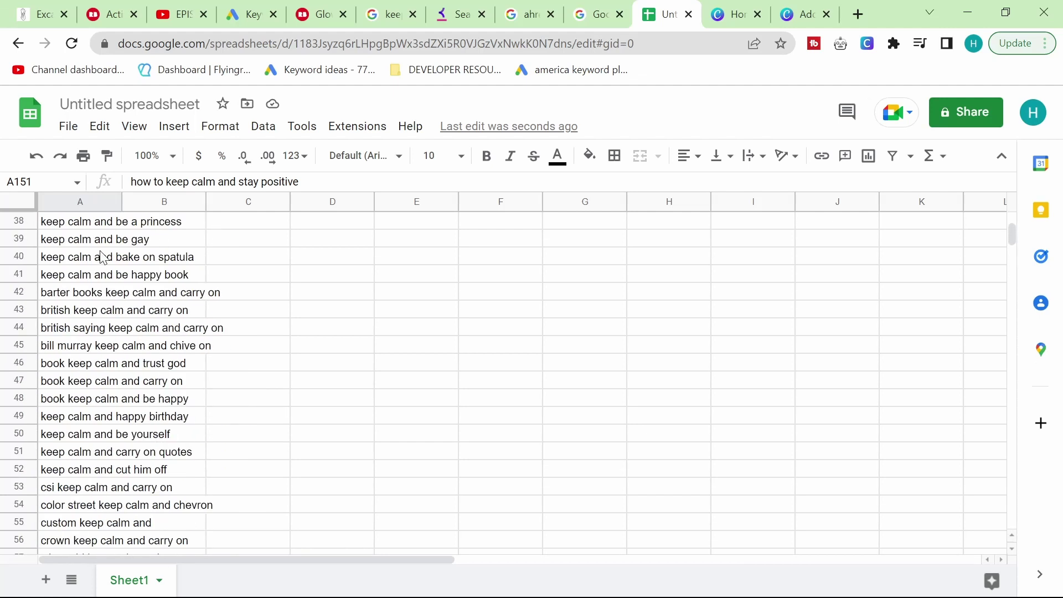
scroll(73, 246, "up", 1)
left_click(105, 275)
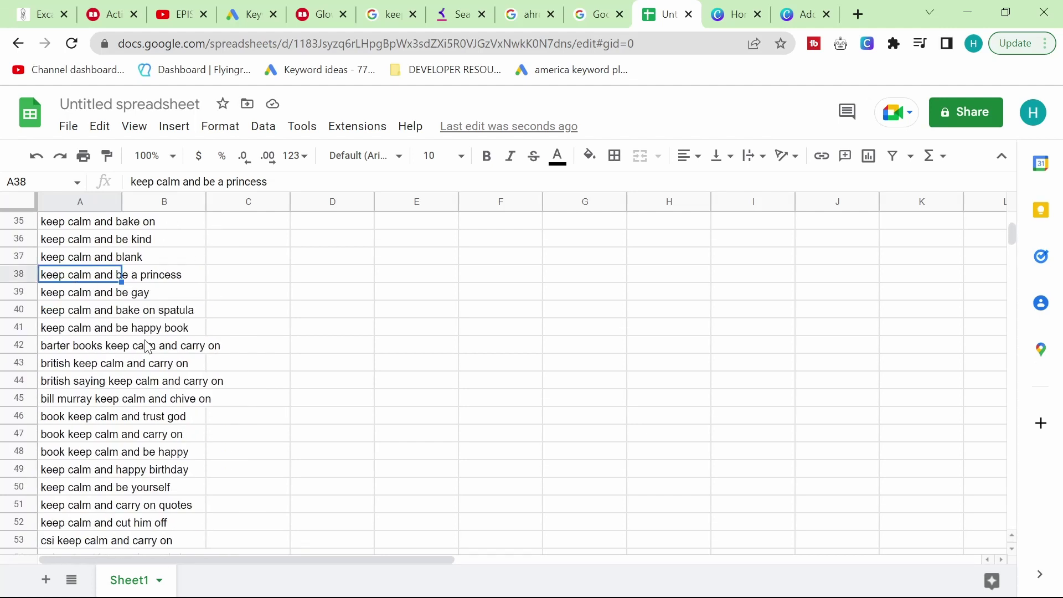
left_click(736, 14)
left_click(804, 14)
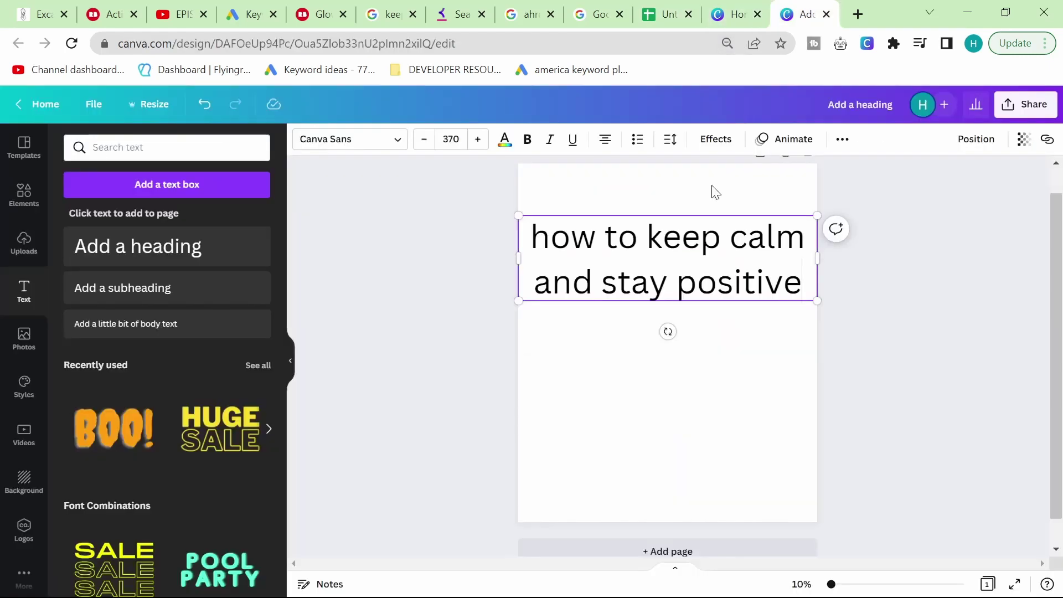
Step: Retype the heading as 'keep calm / and / carry on'
triple_click(661, 270)
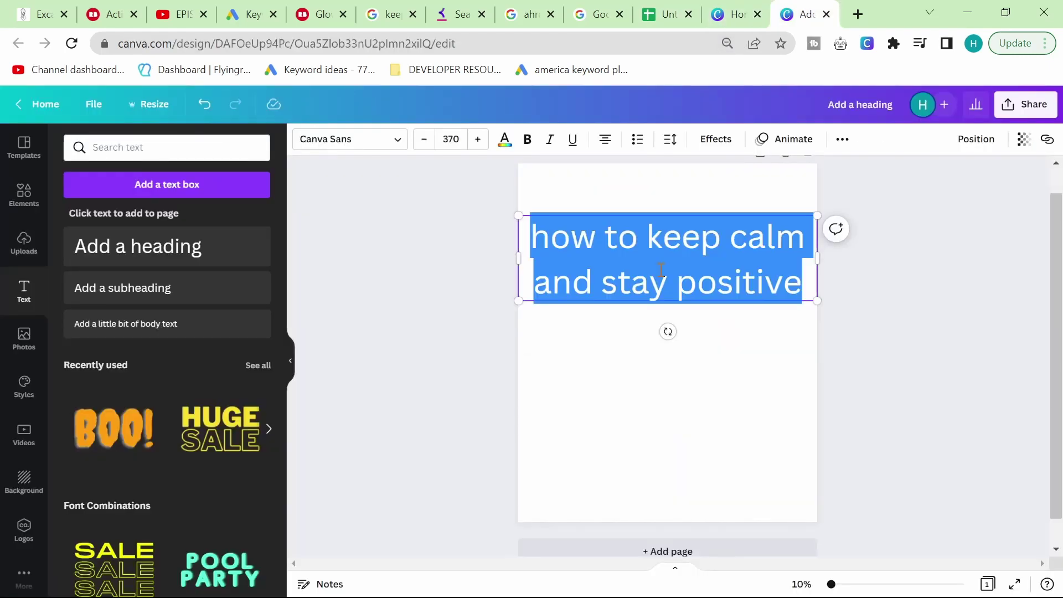
type("how")
key("BackSpace")
key("BackSpace")
key("BackSpace")
type("keep")
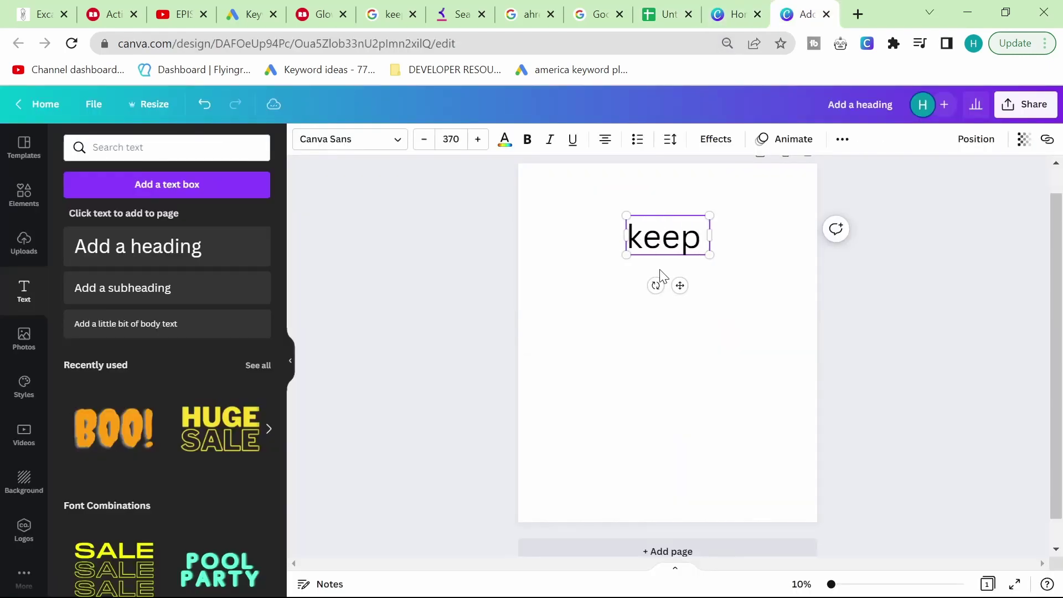
type(" calm and ")
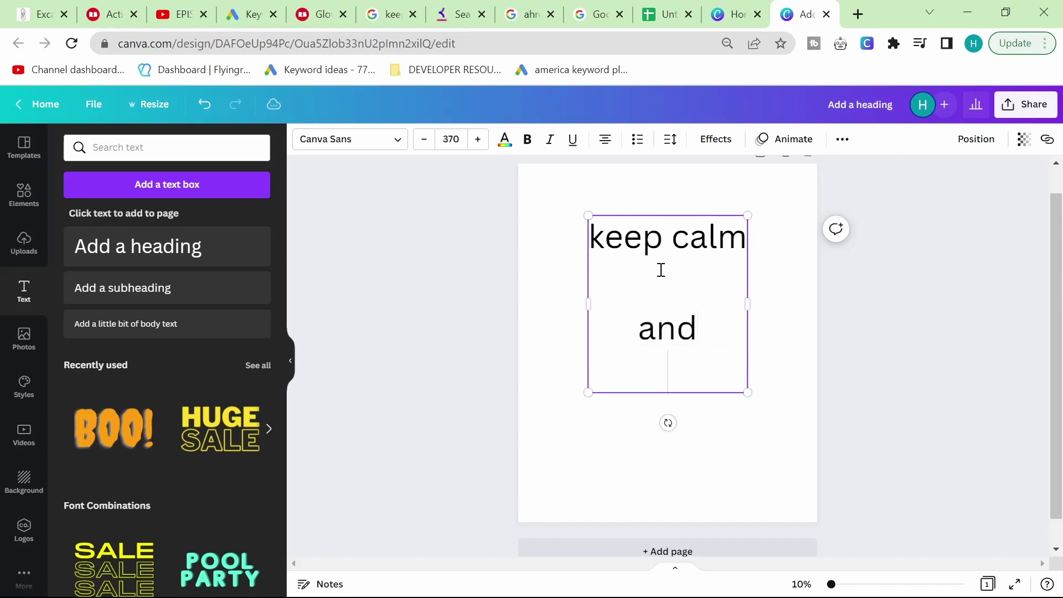
type("carry o")
key("BackSpace")
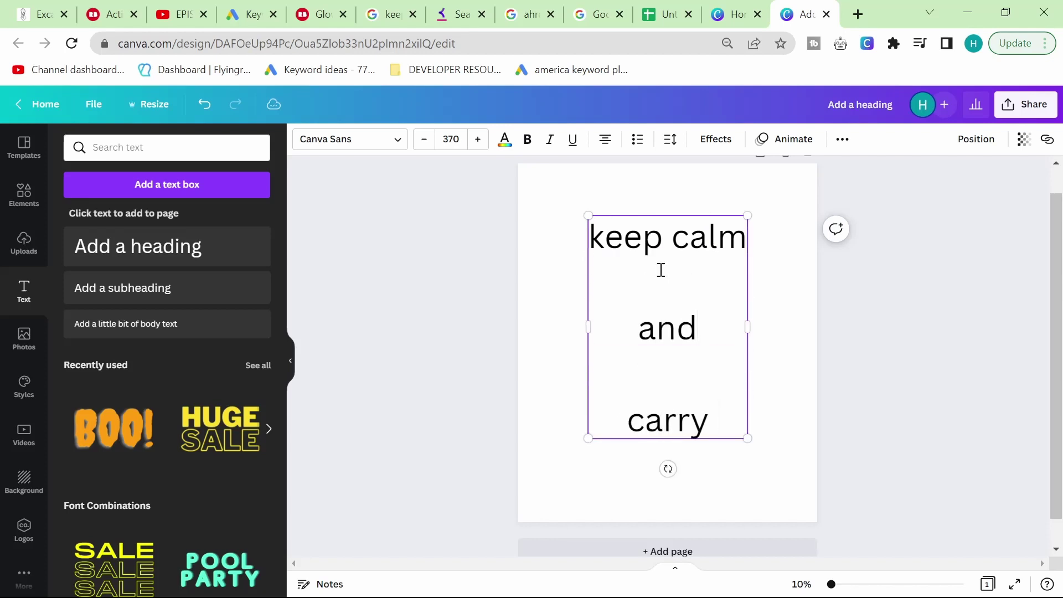
type("on")
left_click(851, 337)
Step: Enlarge the text box to size 490 and align it with the page centre
left_click_drag(623, 328, 584, 298)
left_click_drag(714, 417, 793, 458)
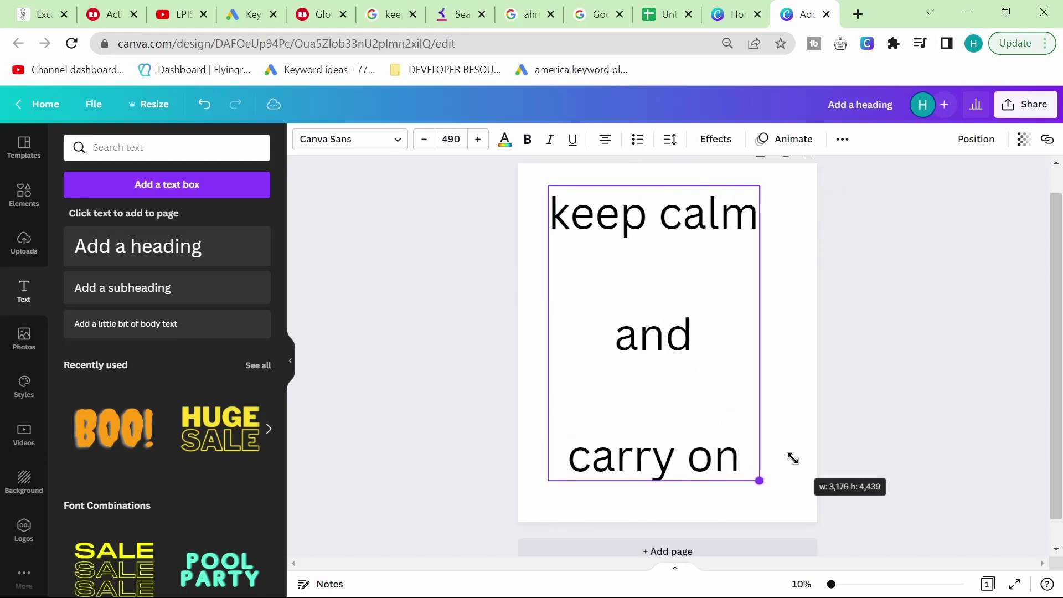
left_click(826, 427)
mouse_move(687, 383)
left_mouse_down()
mouse_move(714, 388)
mouse_move(699, 385)
left_mouse_up()
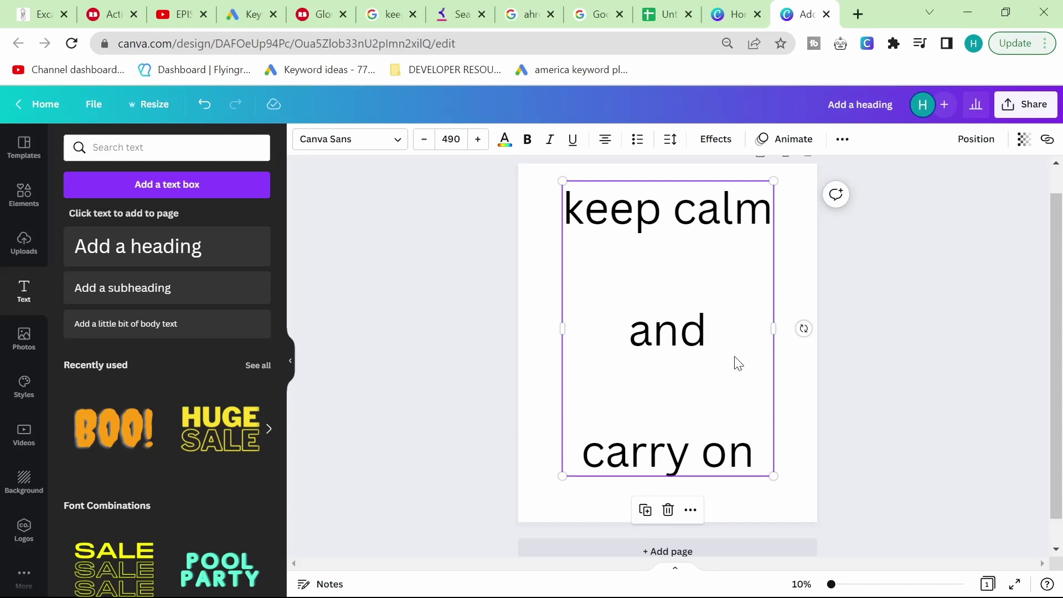
left_click(882, 379)
left_click_drag(714, 358, 756, 351)
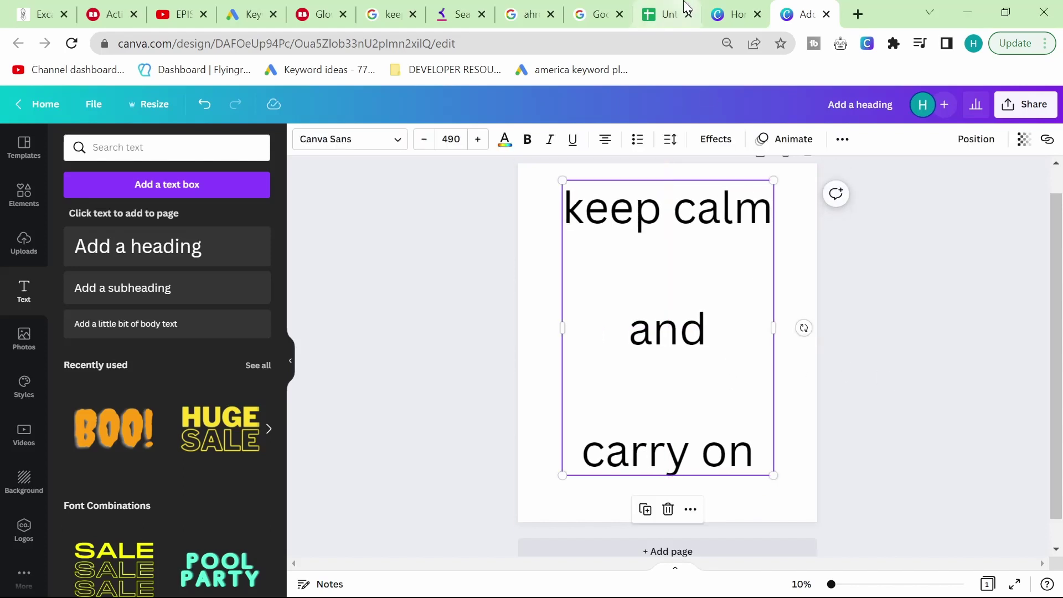
left_click(667, 14)
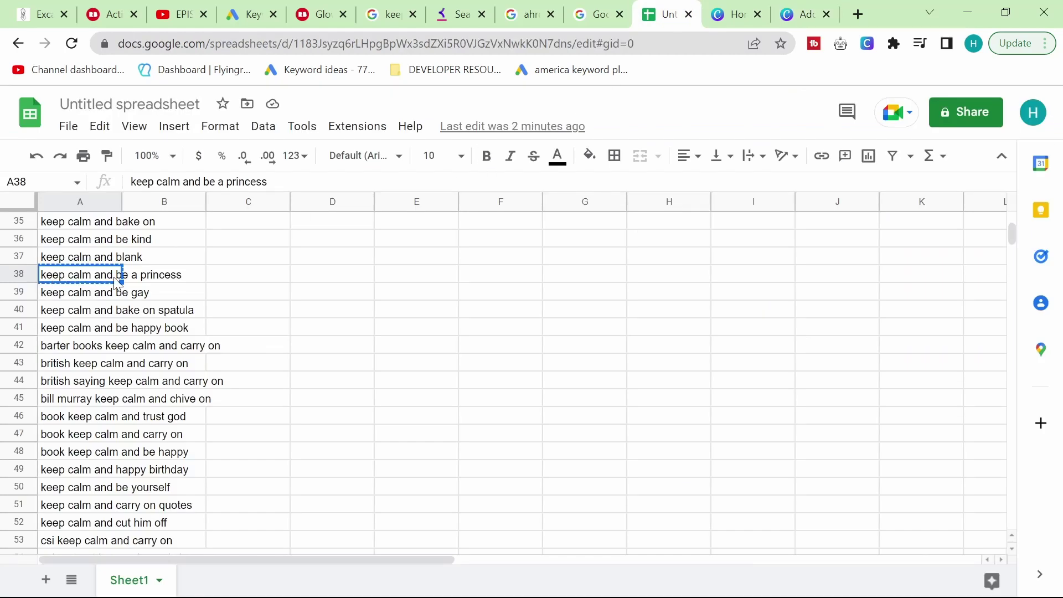
left_click(775, 8)
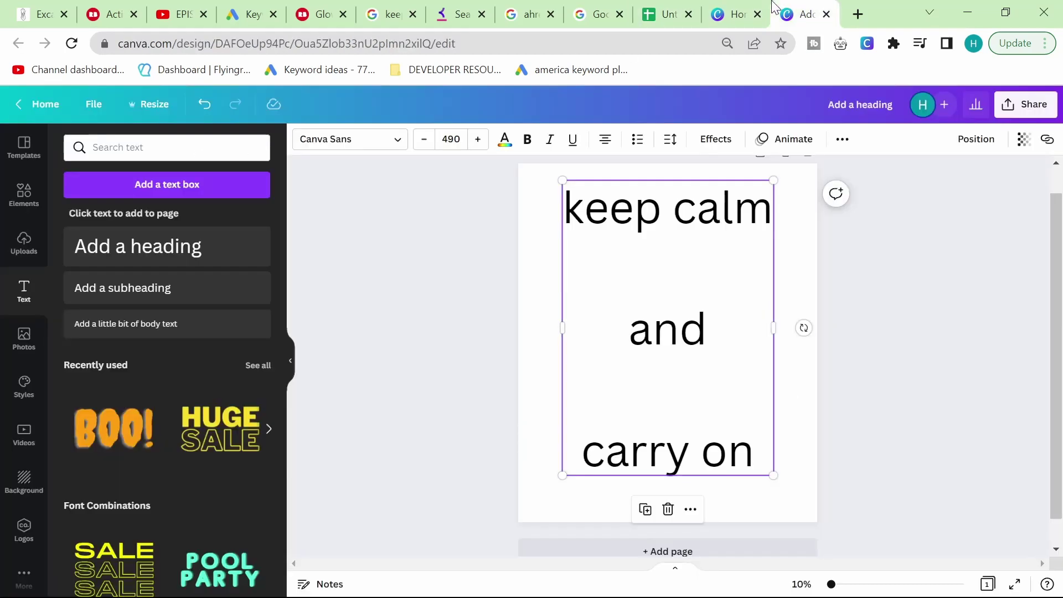
triple_click(610, 441)
left_click(945, 311)
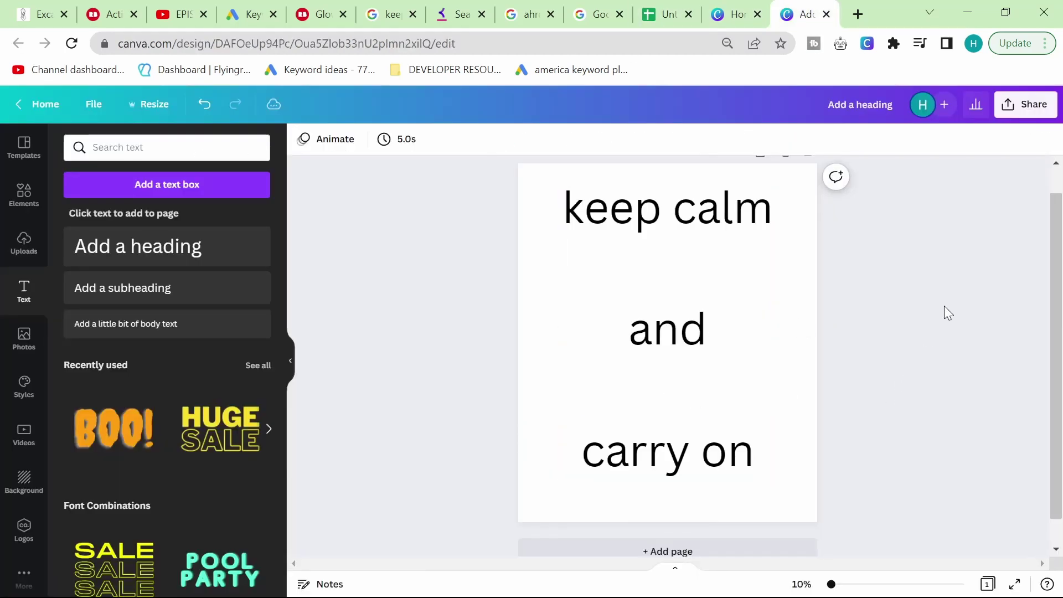
Step: Duplicate the first page and change the copy's last line to 'be a princess'
left_click(707, 547)
scroll(612, 373, "up", 5)
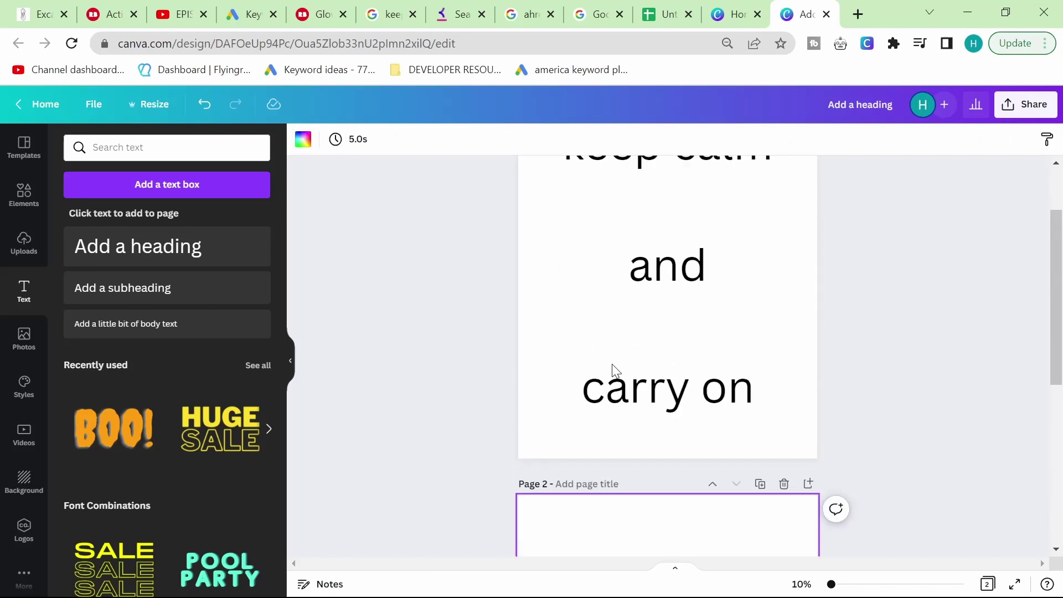
left_click(784, 484)
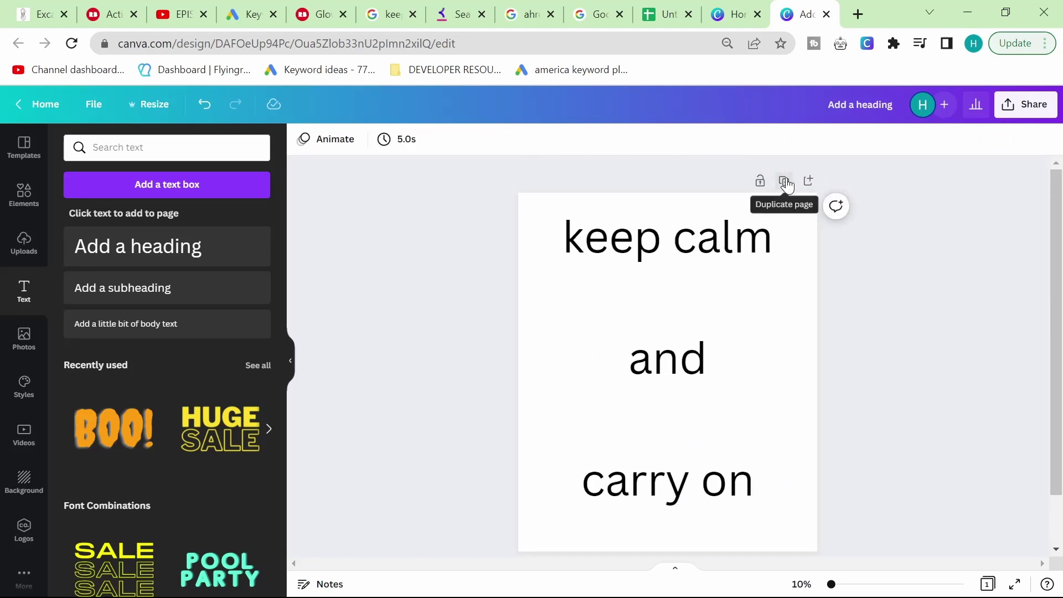
left_click(784, 182)
left_click(655, 455)
triple_click(654, 452)
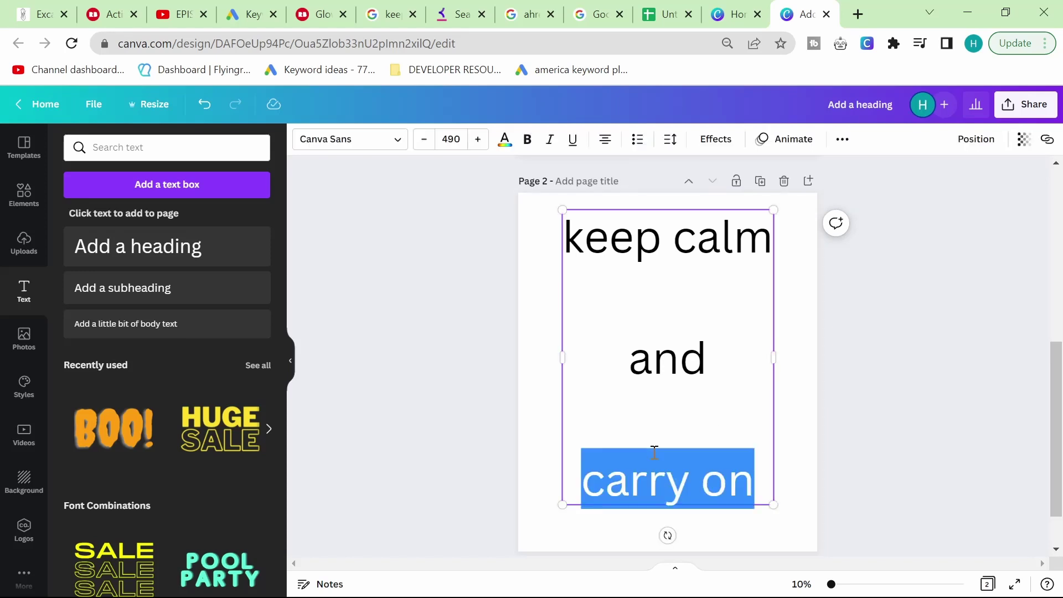
type("be a princess")
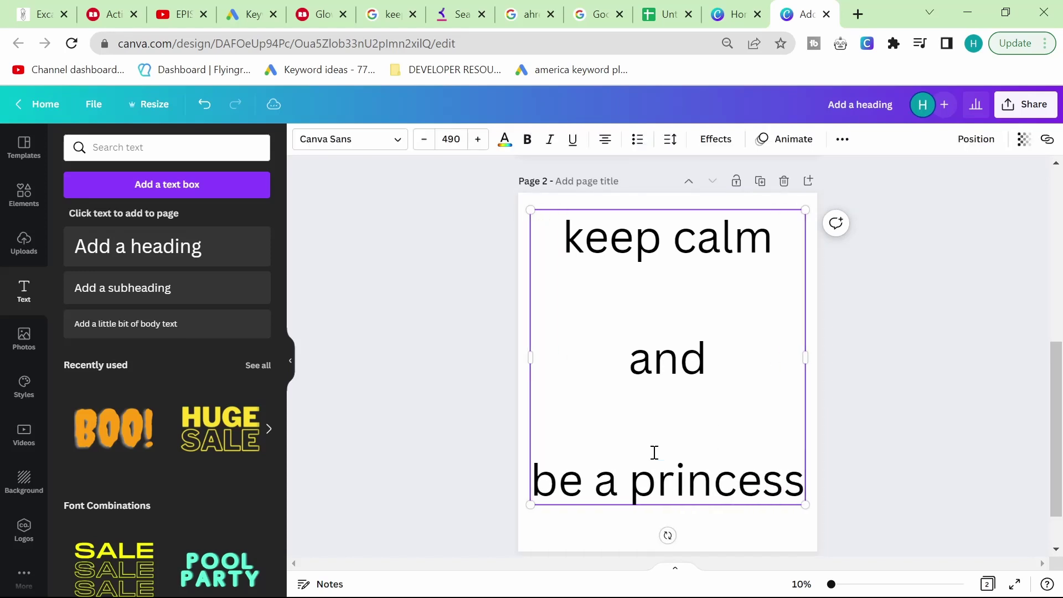
left_click(847, 376)
Step: Duplicate the 'be a princess' page to create a third page
scroll(923, 276, "down", 1)
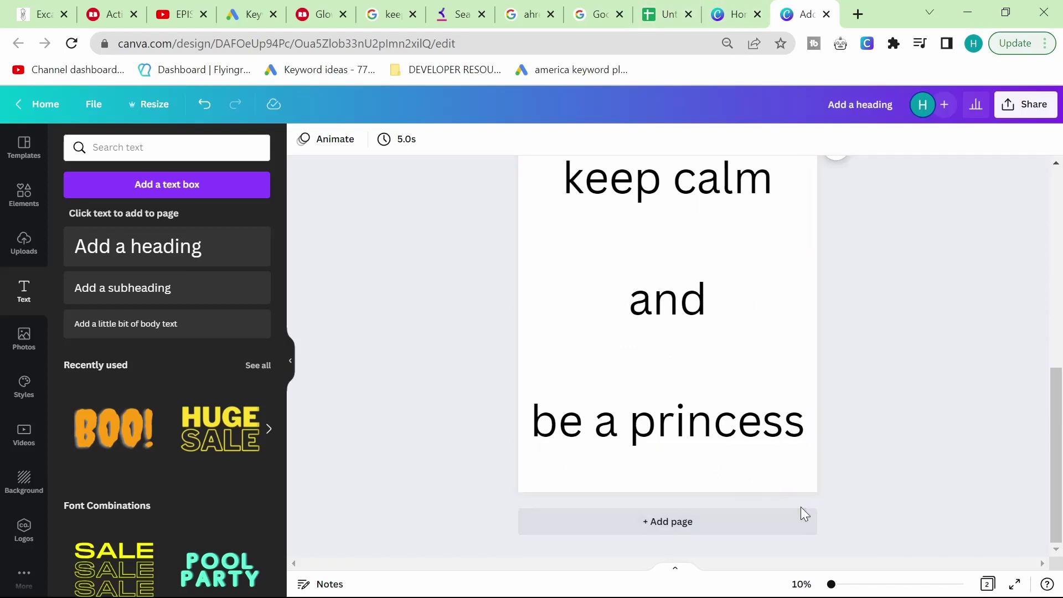
scroll(749, 495, "up", 2)
scroll(750, 497, "up", 2)
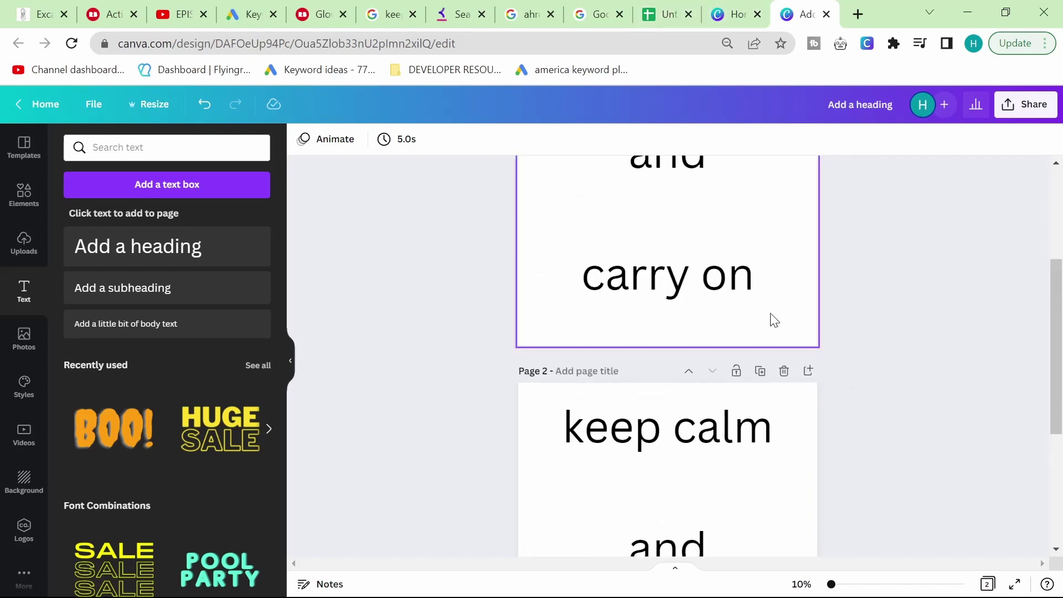
left_click(760, 371)
Step: Search the keyword spreadsheet for 'nuke' entries, browse them, then return to Canva
left_click(651, 7)
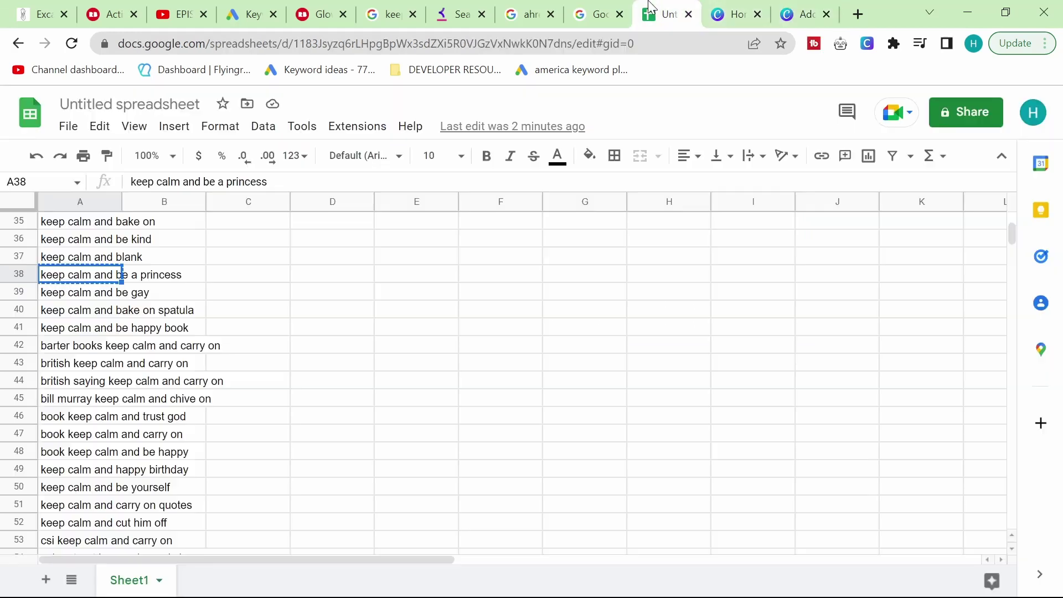
scroll(104, 289, "up", 1)
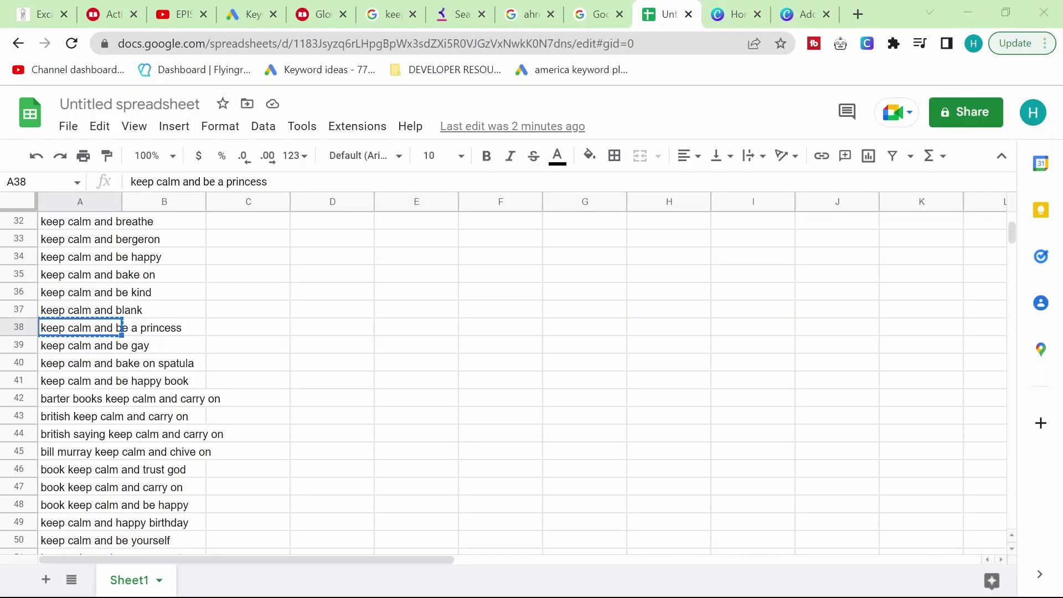
key("ctrl+f")
type("nuke")
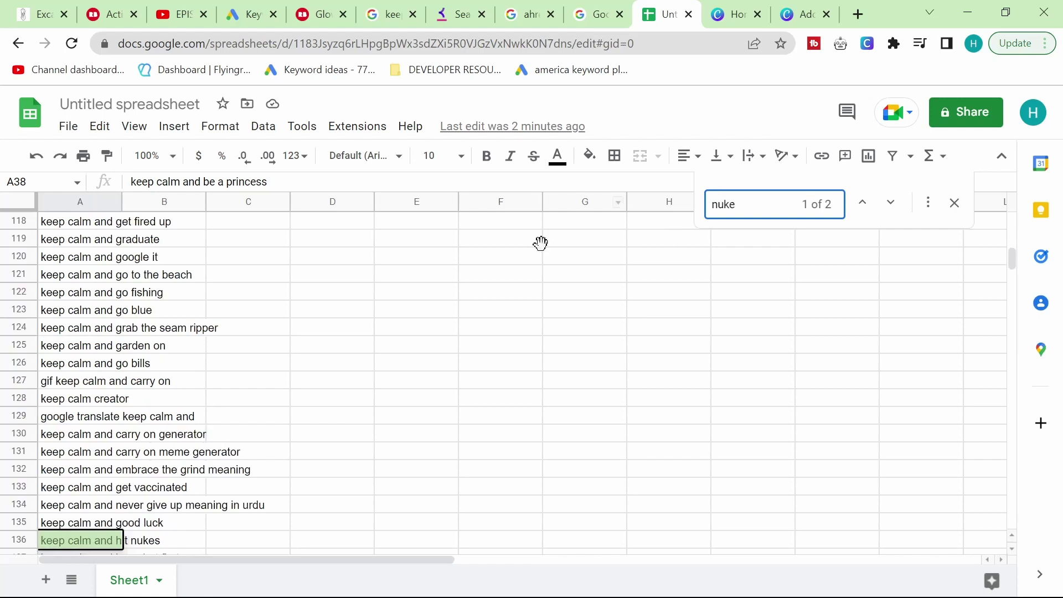
scroll(61, 508, "up", 20)
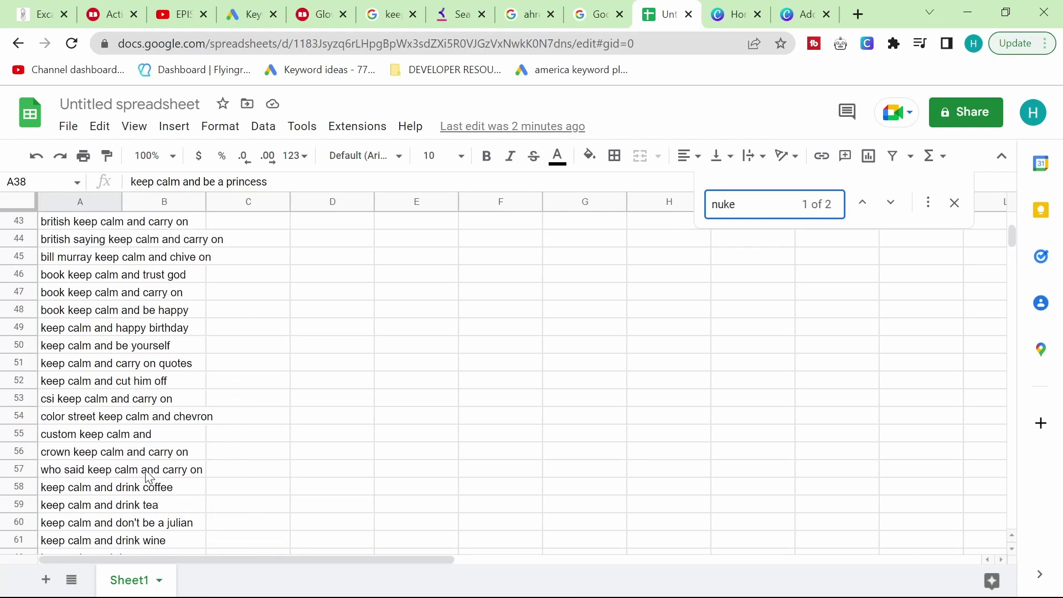
scroll(150, 477, "up", 11)
scroll(150, 477, "down", 2)
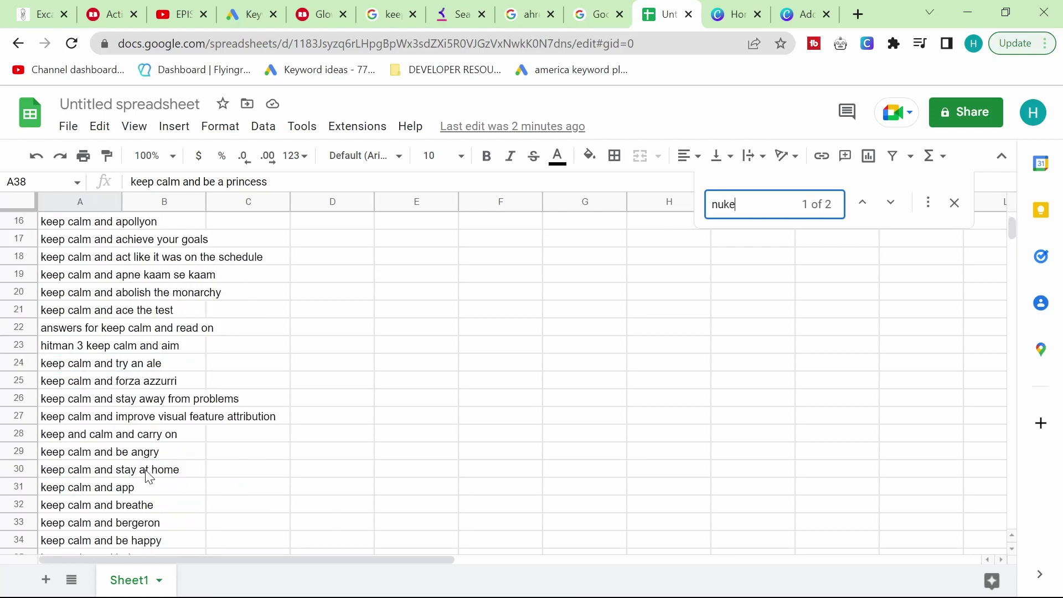
scroll(147, 473, "down", 2)
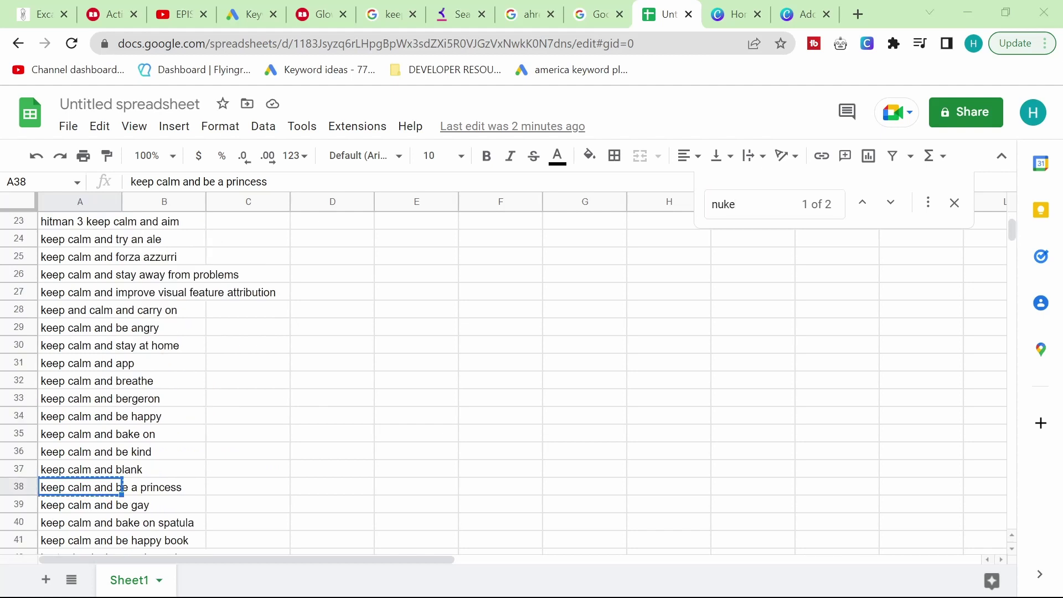
left_click(803, 14)
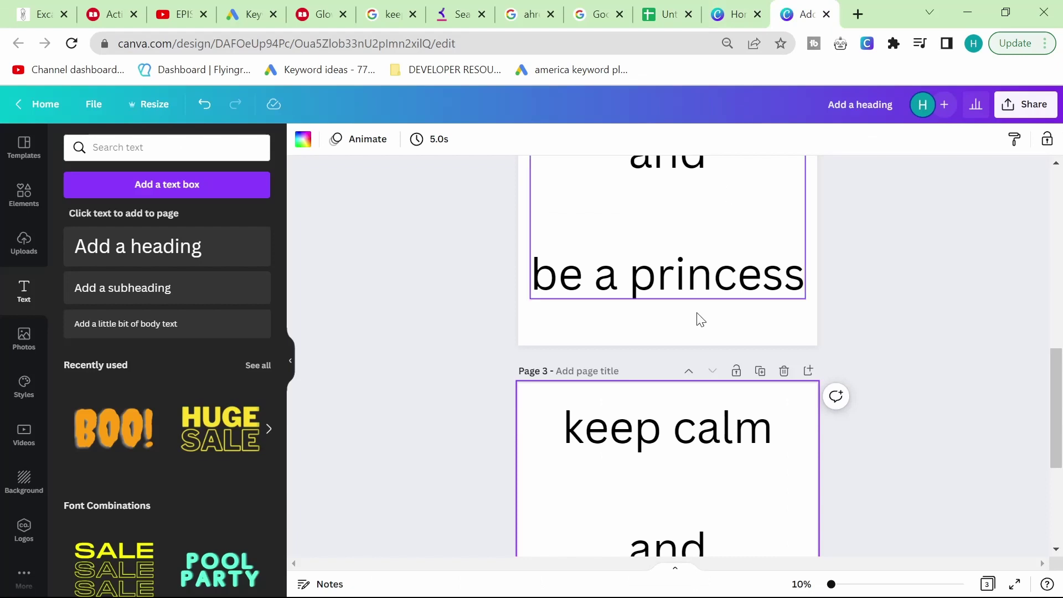
scroll(698, 360, "down", 3)
Step: Replace 'a princess' with 'kind' on page 3 so the last line reads 'be kind'
left_click(667, 14)
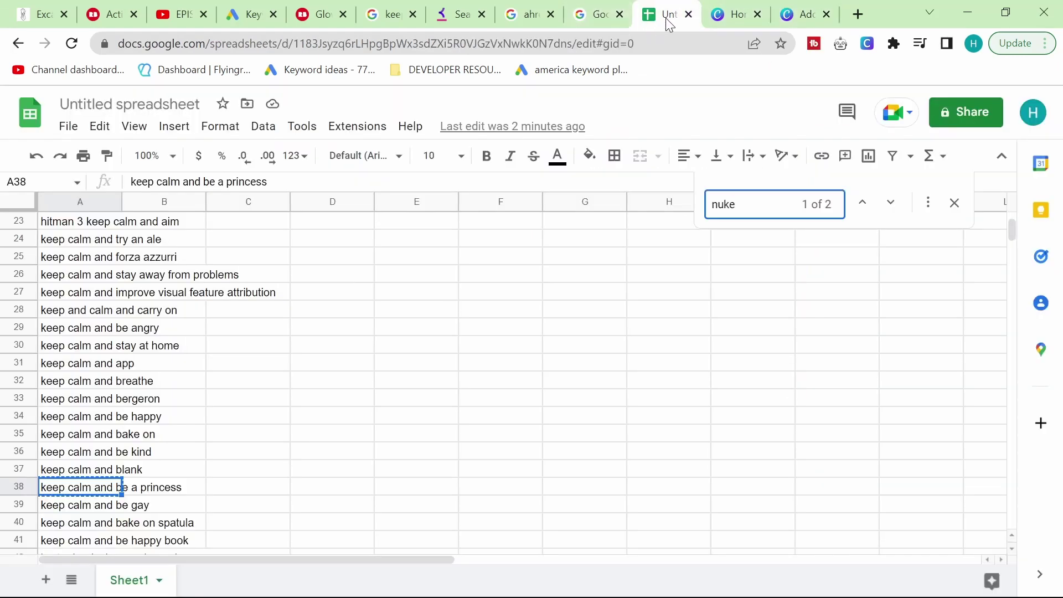
left_click(803, 14)
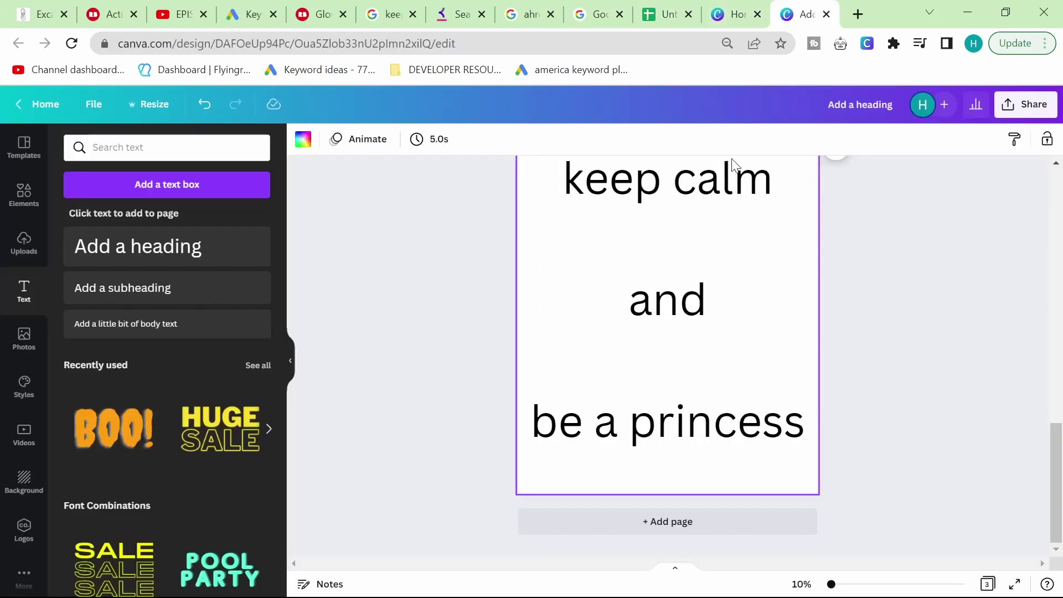
triple_click(743, 438)
left_click(617, 430)
double_click(617, 430)
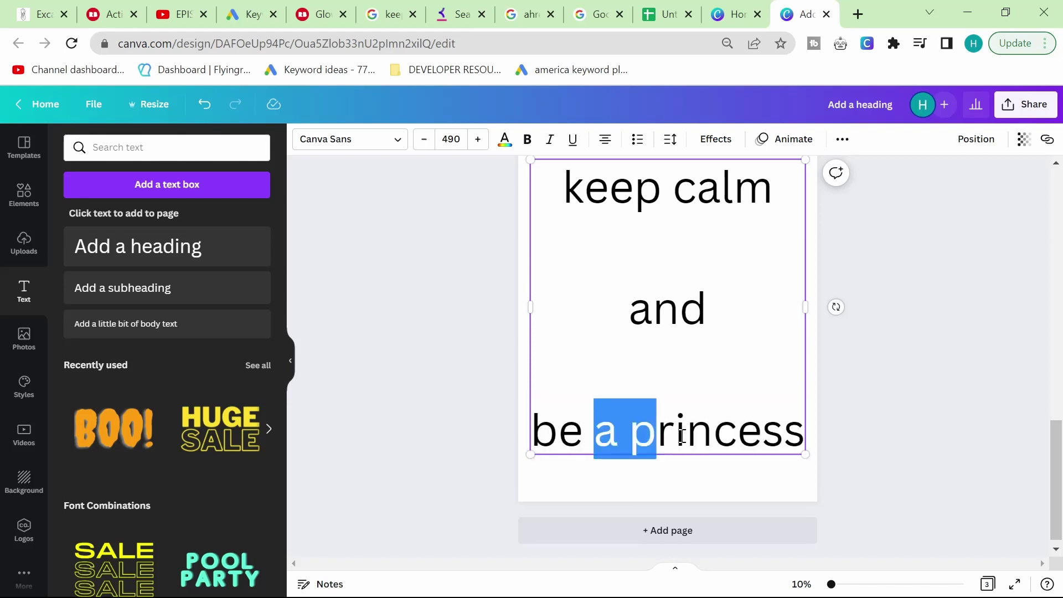
key("ctrl+shift+Home")
left_click(676, 437)
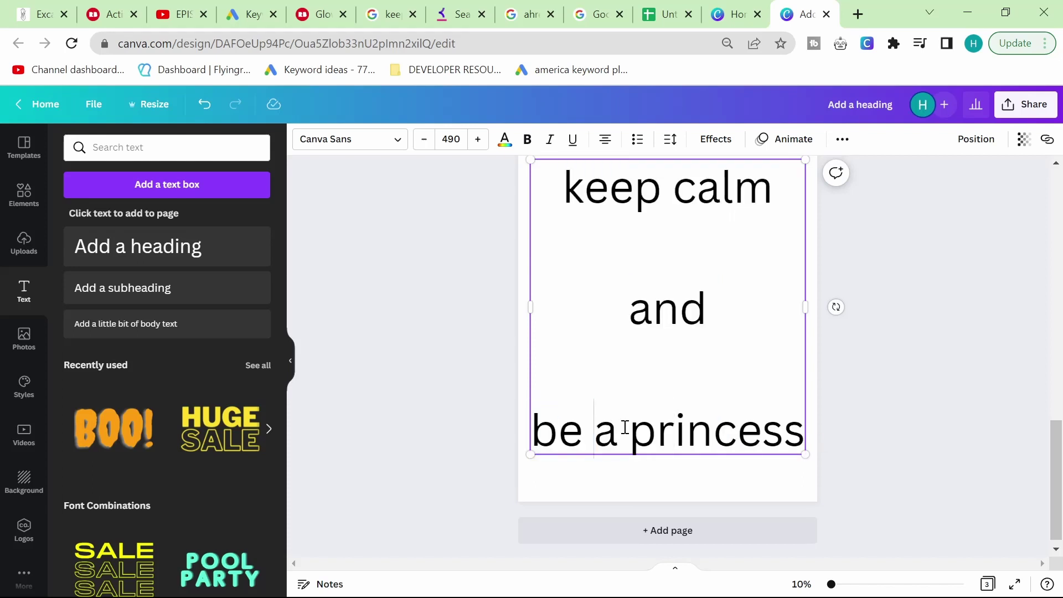
left_click(799, 426, "shift")
type("kind")
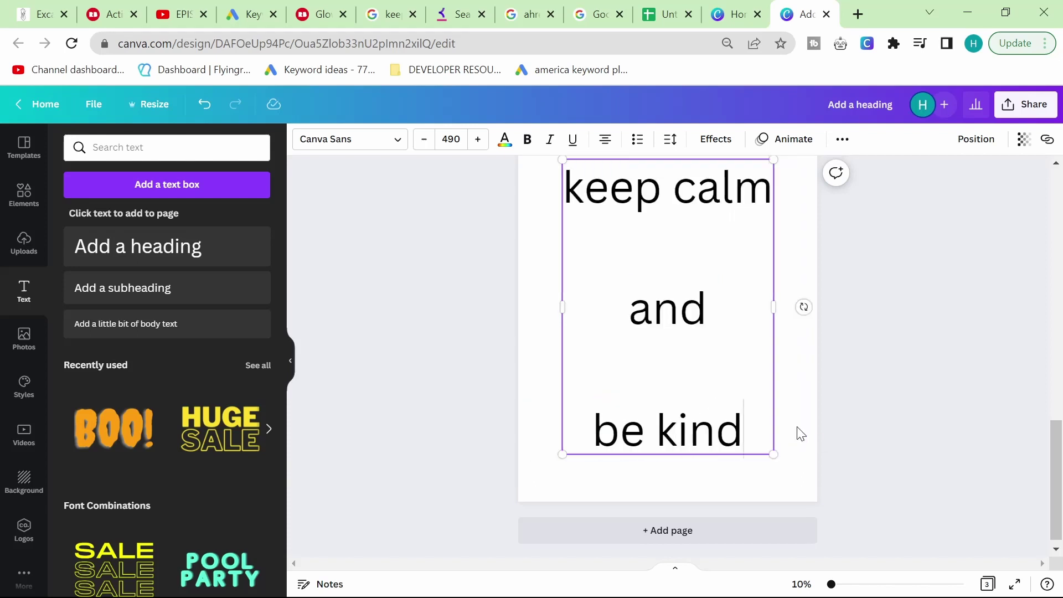
left_click(873, 374)
Step: Select and copy the full 'keep calm and be kind' text
triple_click(738, 430)
key("ctrl+a")
key("ctrl+c")
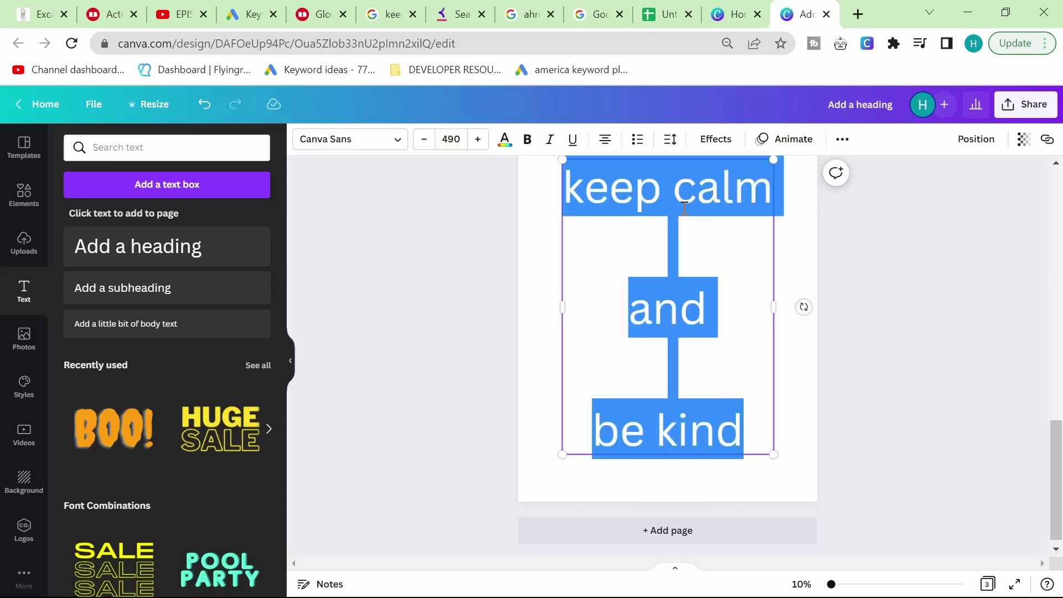
left_click(252, 14)
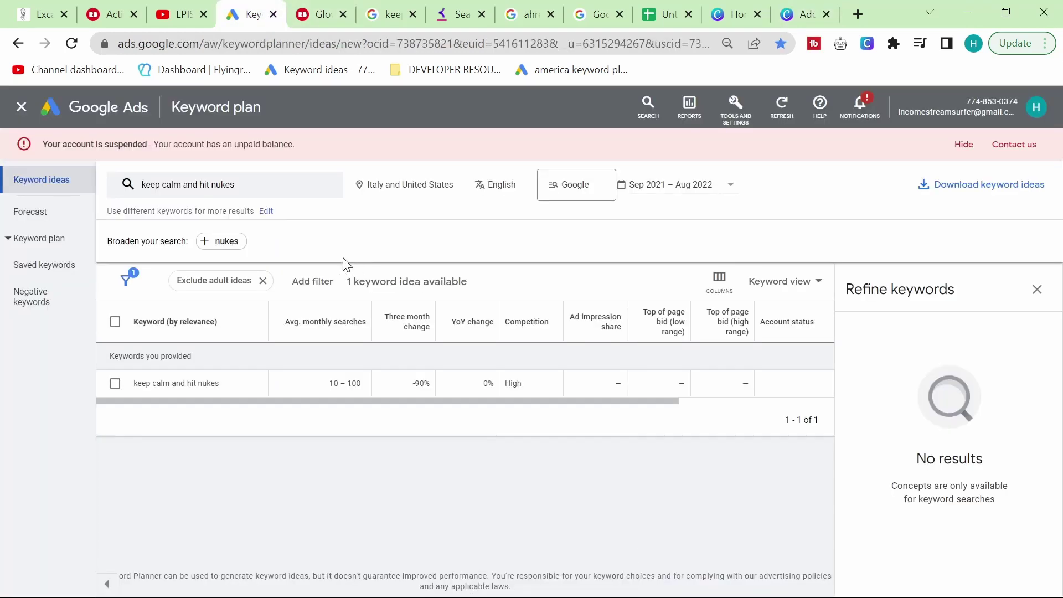
Step: Clear 'keep calm and hit nukes' and the pasted keyword fragments from the keyword box
left_click(271, 187)
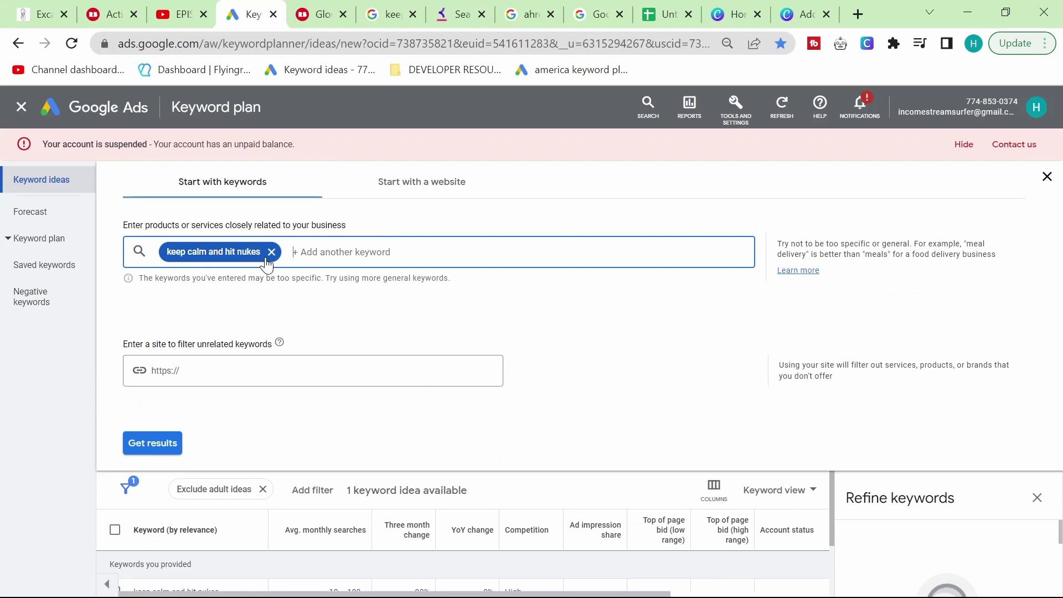
left_click(272, 252)
key("ctrl+v")
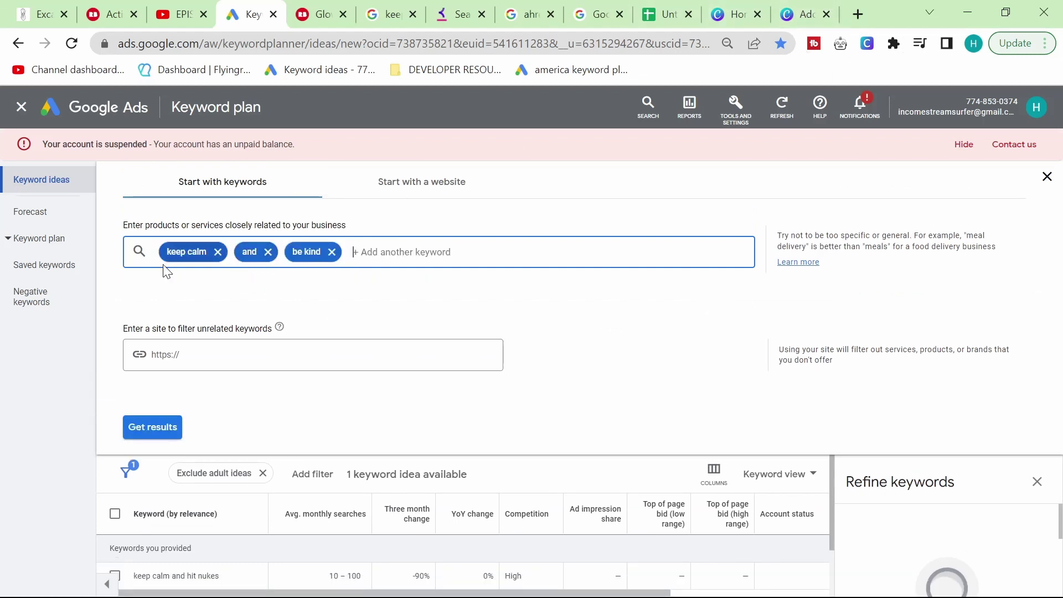
left_click(268, 252)
left_click(282, 252)
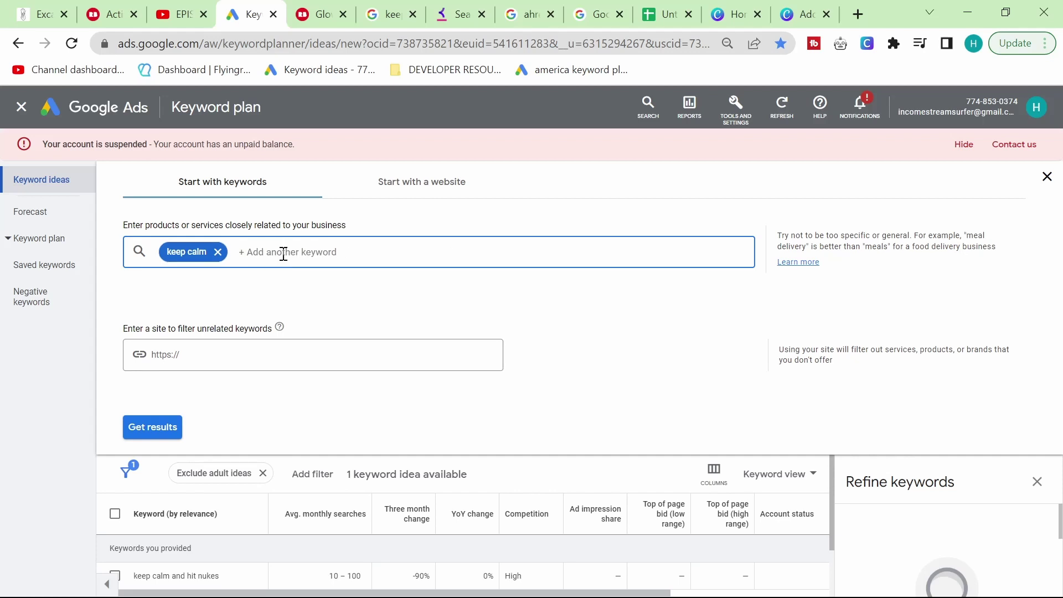
key("BackSpace")
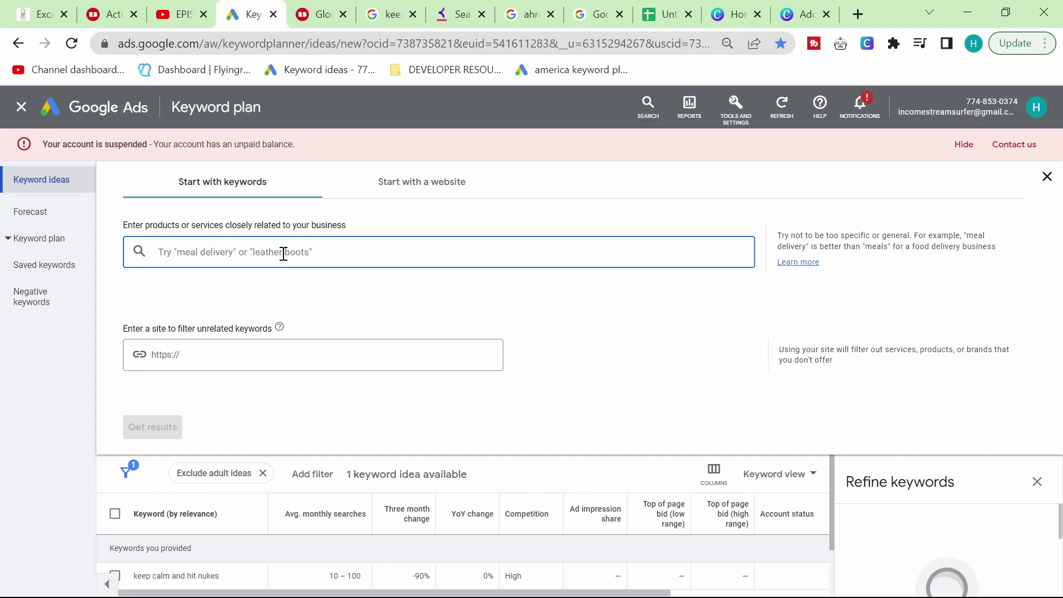
Step: Enter 'keep calm and be kind' as the seed keyword and get results
type("keep calm and")
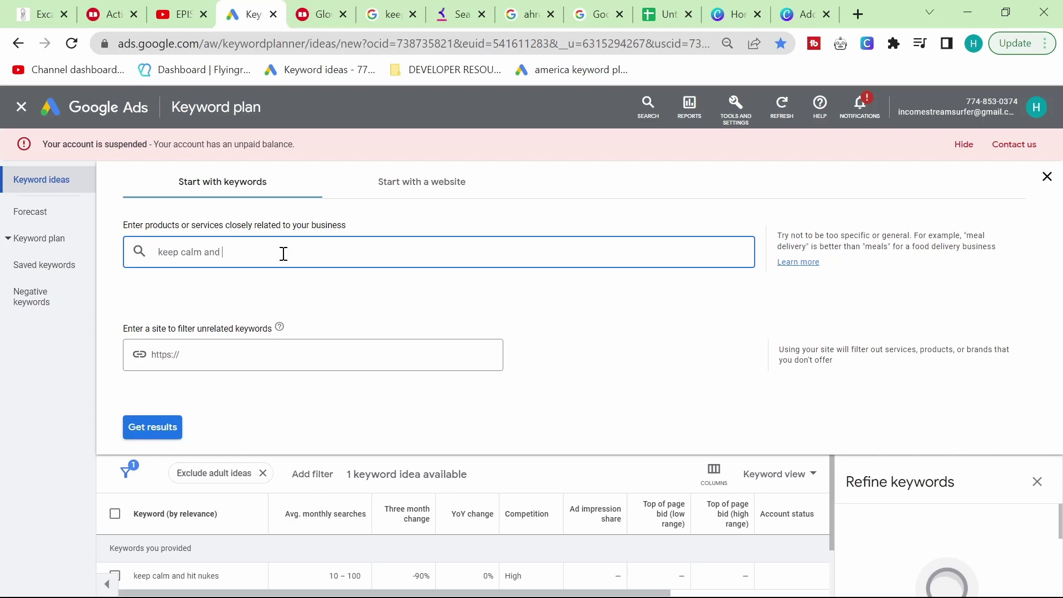
type(" be kind")
key("Return")
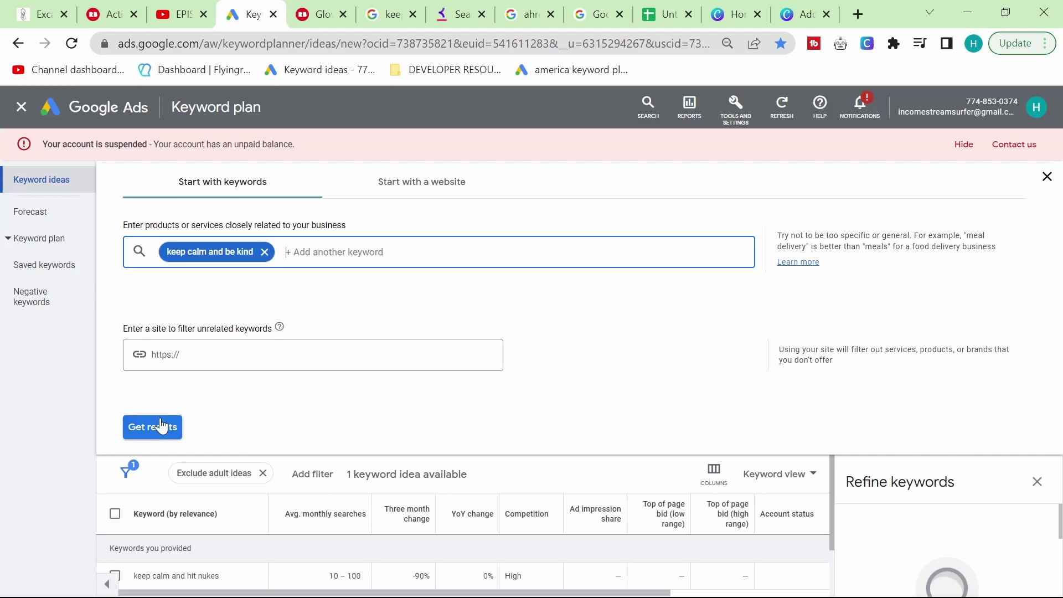
left_click(147, 429)
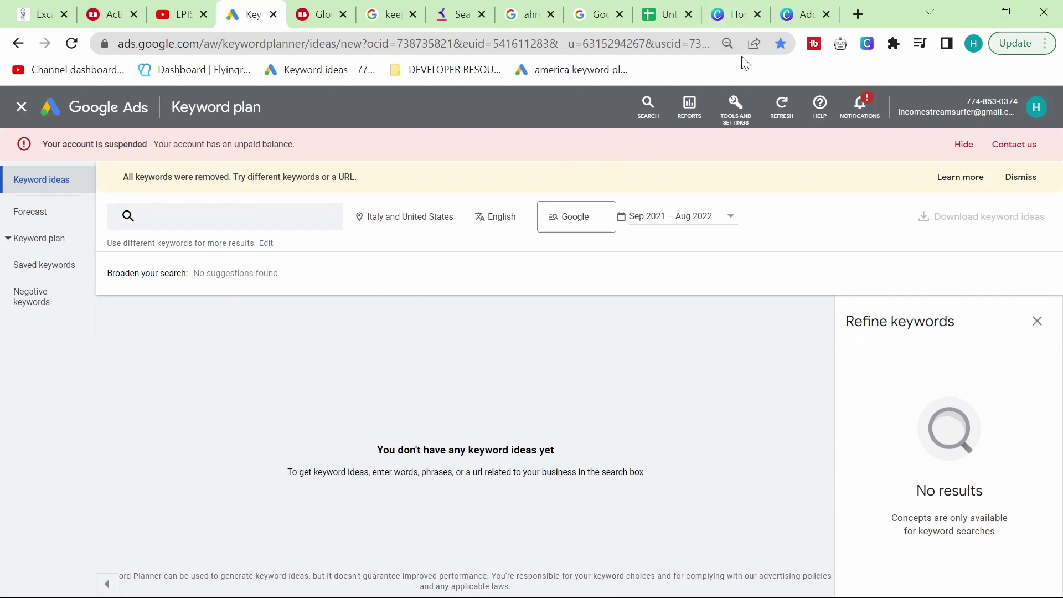
Step: Return to the Canva design and scroll up to page 1
left_click(737, 14)
left_click(808, 10)
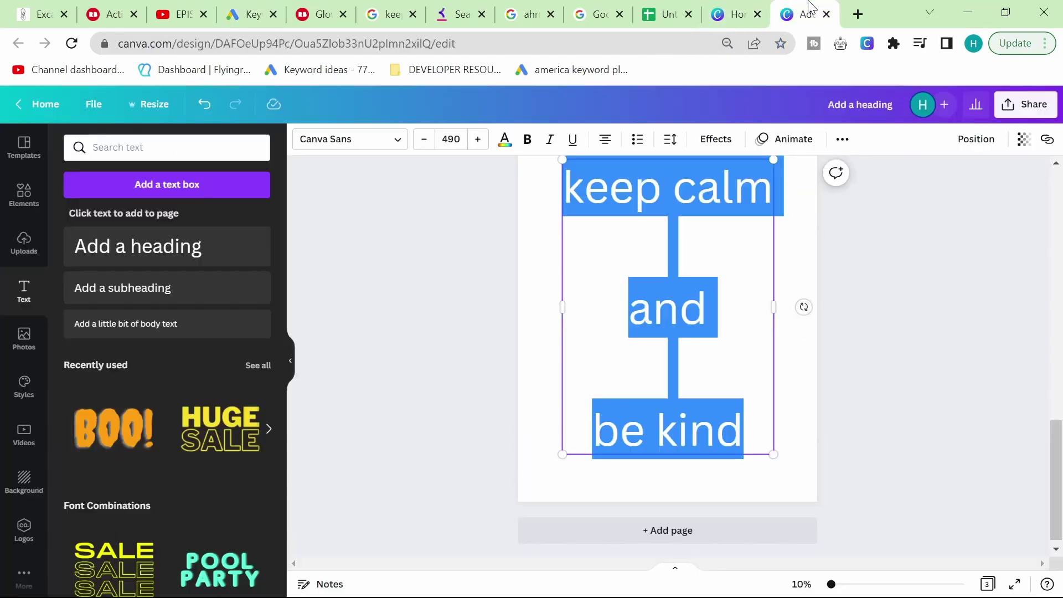
left_click(820, 303)
scroll(688, 507, "up", 10)
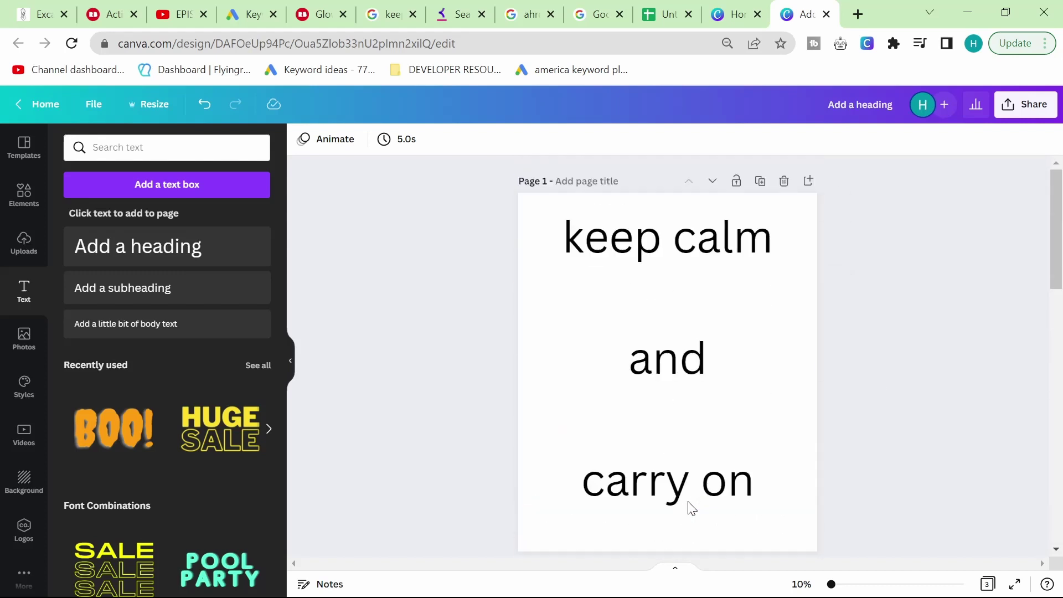
Step: Tick Transparent background in the Download settings, close the panel, and select page 1's text
left_click(1026, 104)
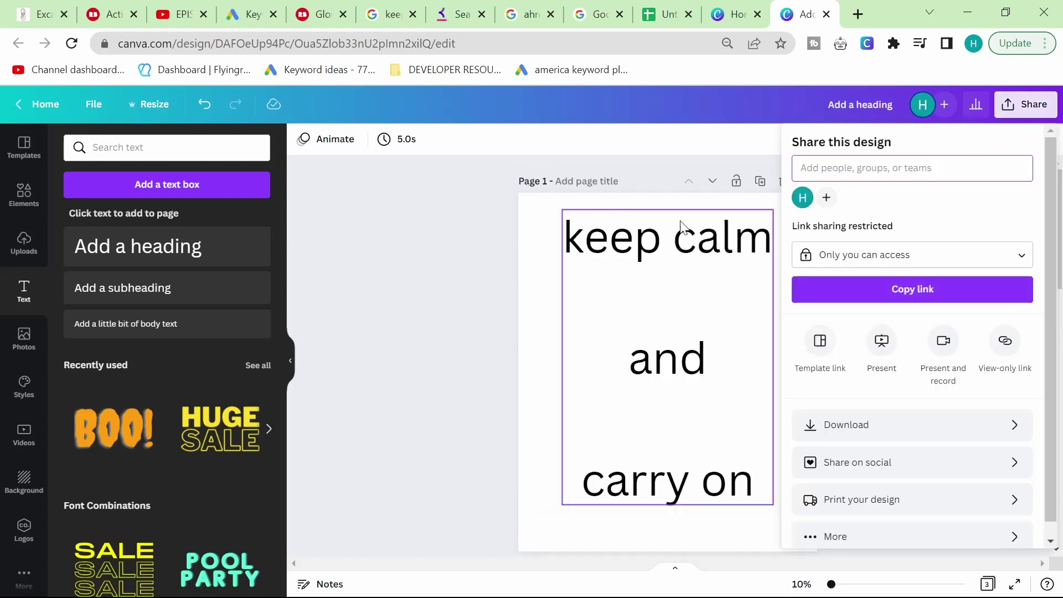
left_click(422, 219)
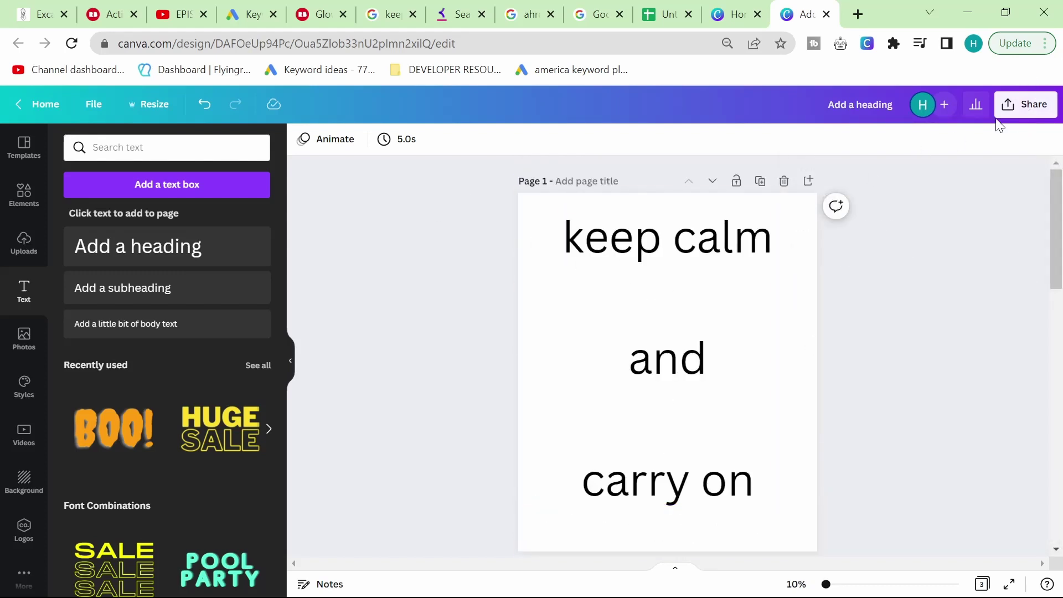
left_click(1005, 114)
left_click(858, 425)
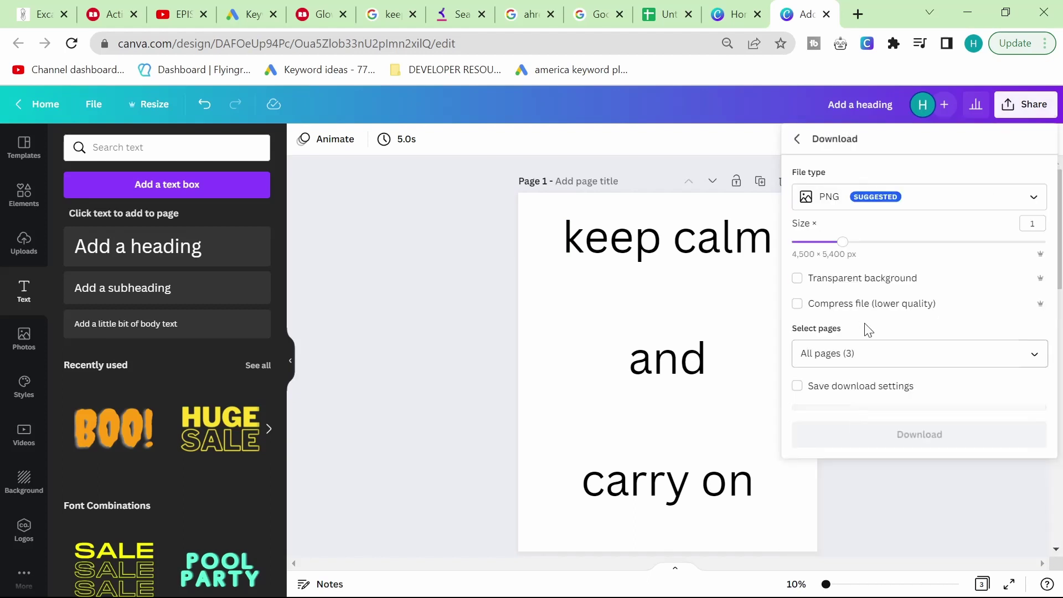
left_click(851, 285)
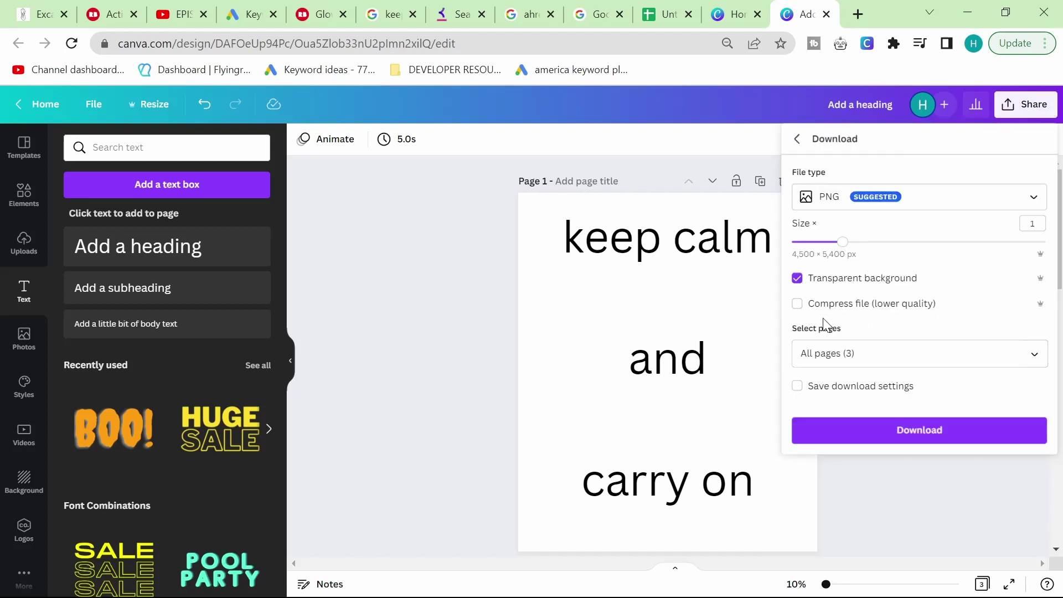
left_click(500, 318)
left_click(676, 293)
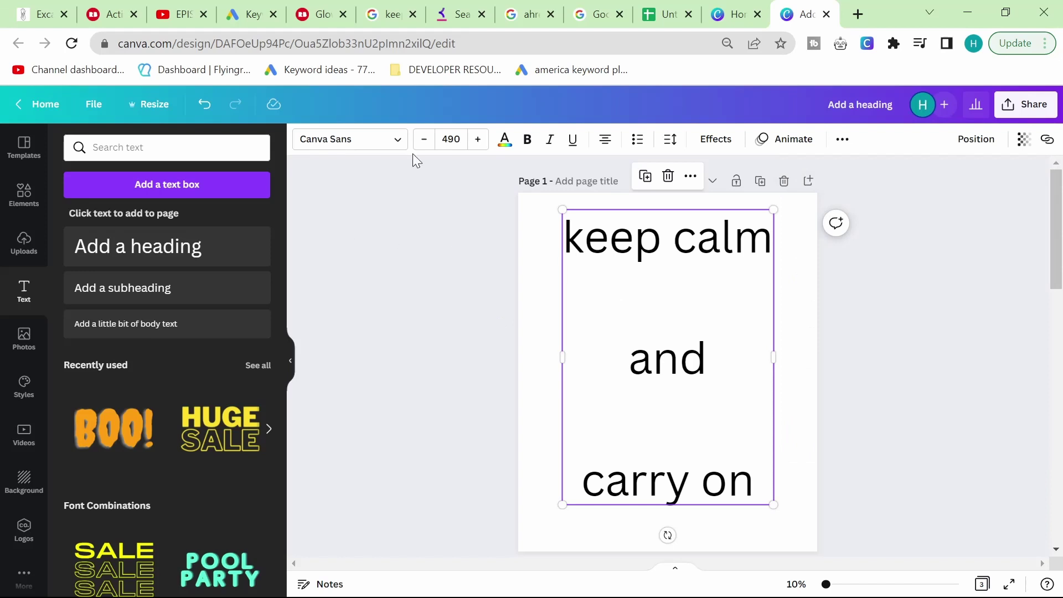
Step: Make page 1's 'keep calm and carry on' text white and its background black
left_click(505, 139)
left_click(257, 332)
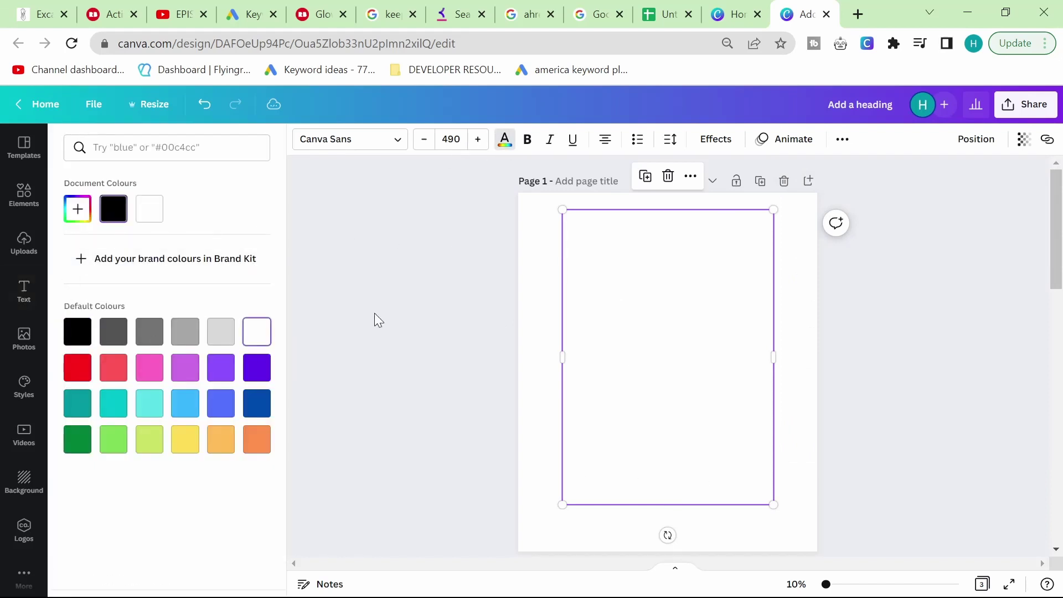
left_click(375, 314)
left_click(530, 221)
left_click(303, 139)
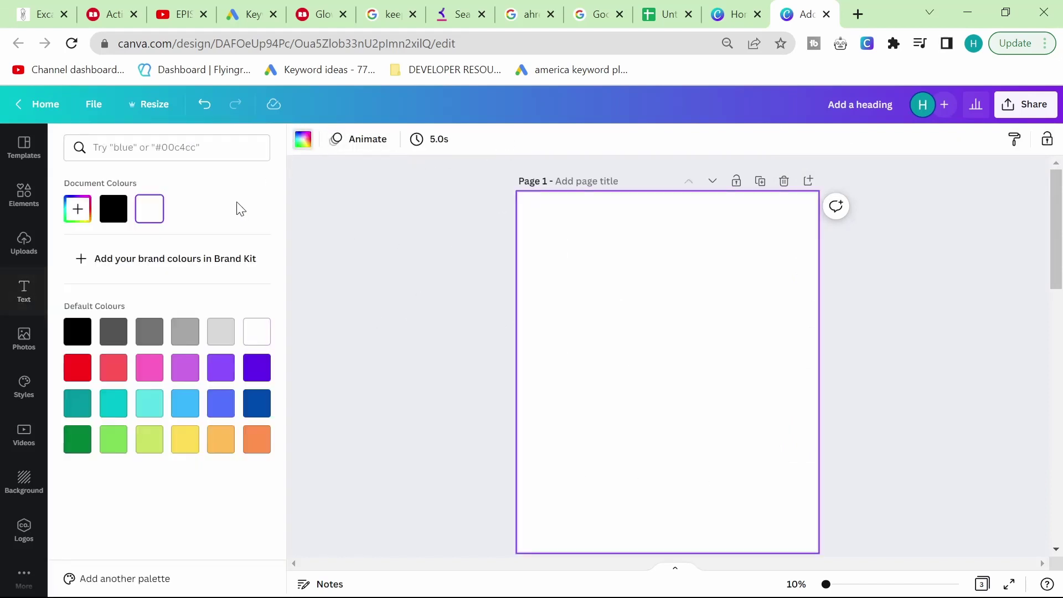
left_click(77, 335)
left_click(855, 351)
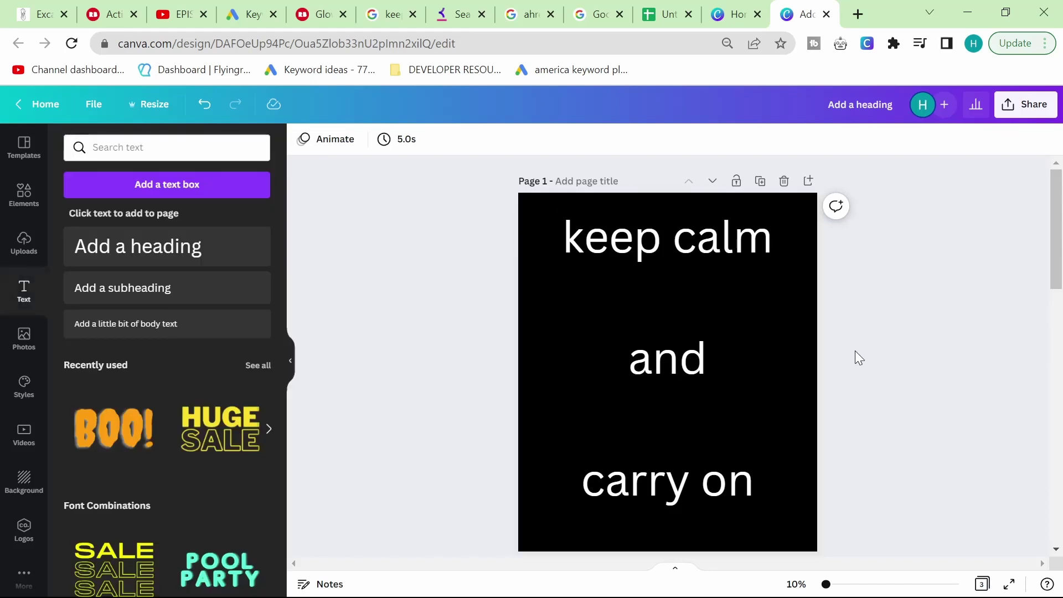
Step: Give page 2 a black background and white 'keep calm and be a princess' text
scroll(856, 350, "down", 5)
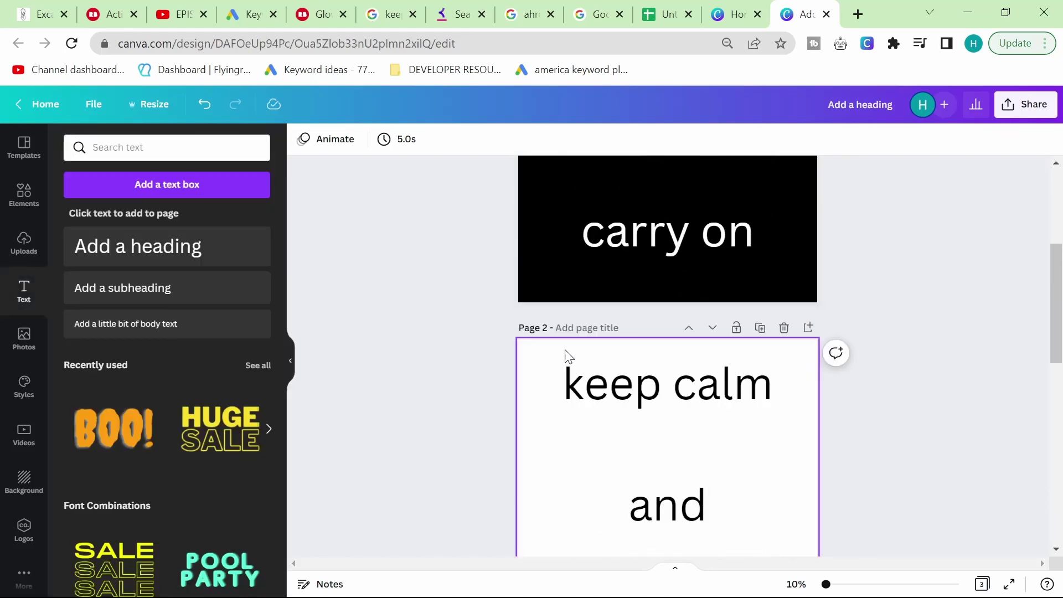
left_click(569, 356)
left_click(303, 139)
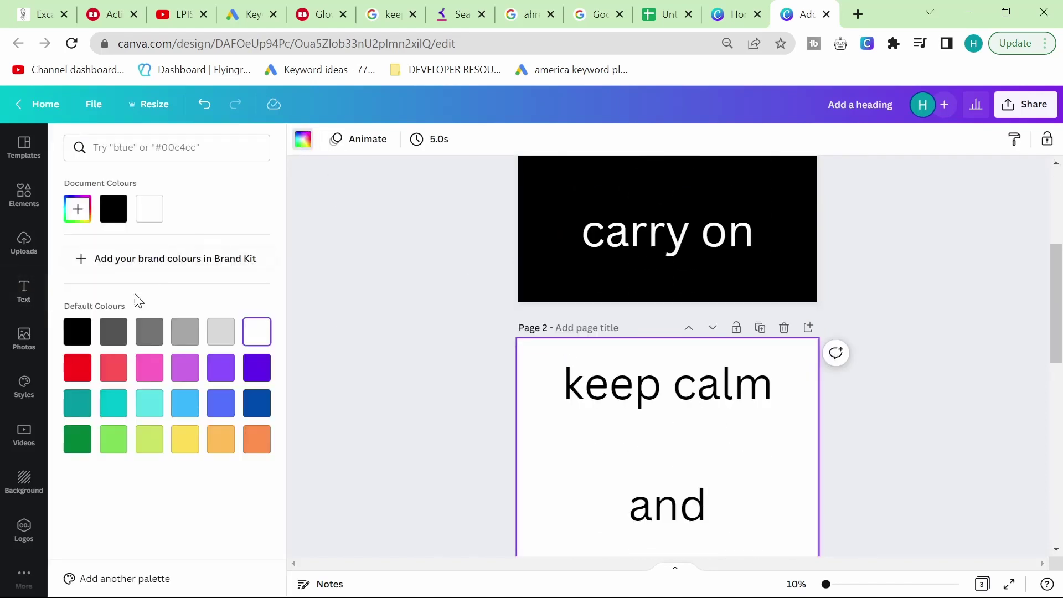
left_click(78, 331)
scroll(726, 390, "down", 3)
left_click(724, 387)
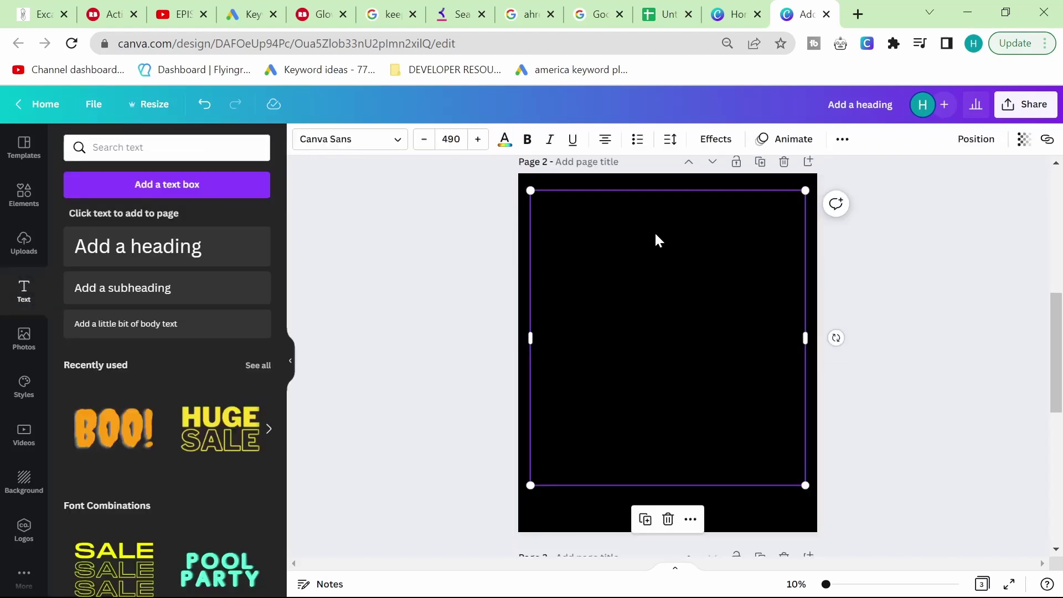
left_click(504, 141)
left_click(256, 335)
Step: Select page 3 and its text, then scroll through the pages
scroll(499, 355, "down", 5)
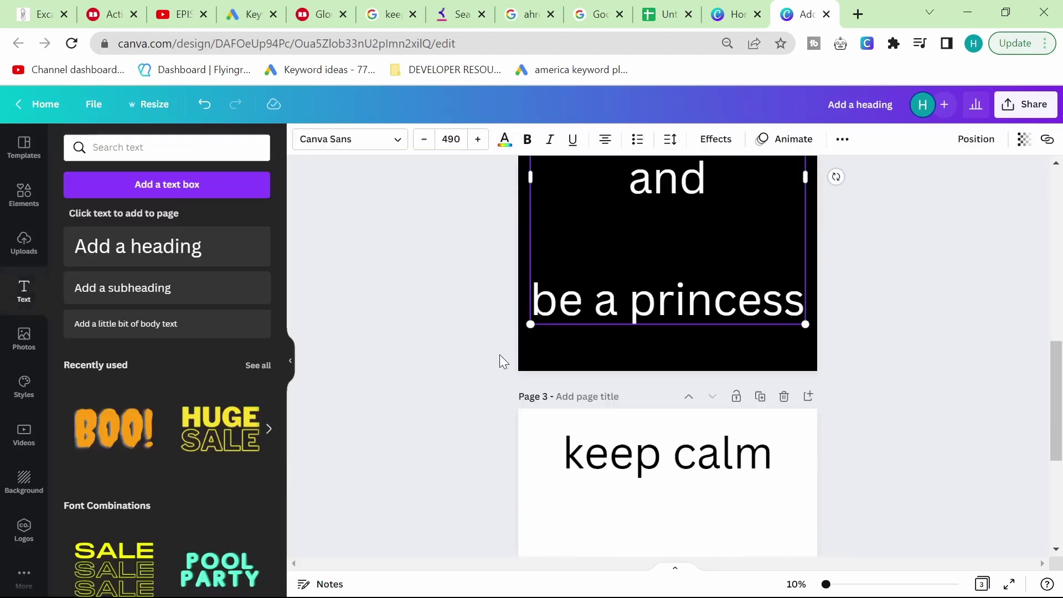
left_click(659, 410)
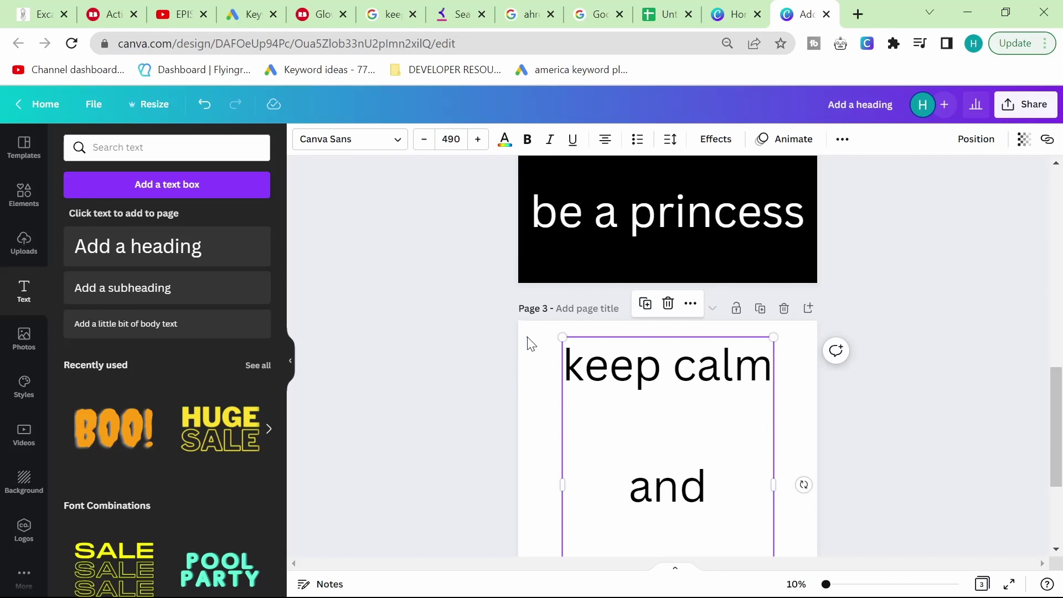
left_click(527, 344)
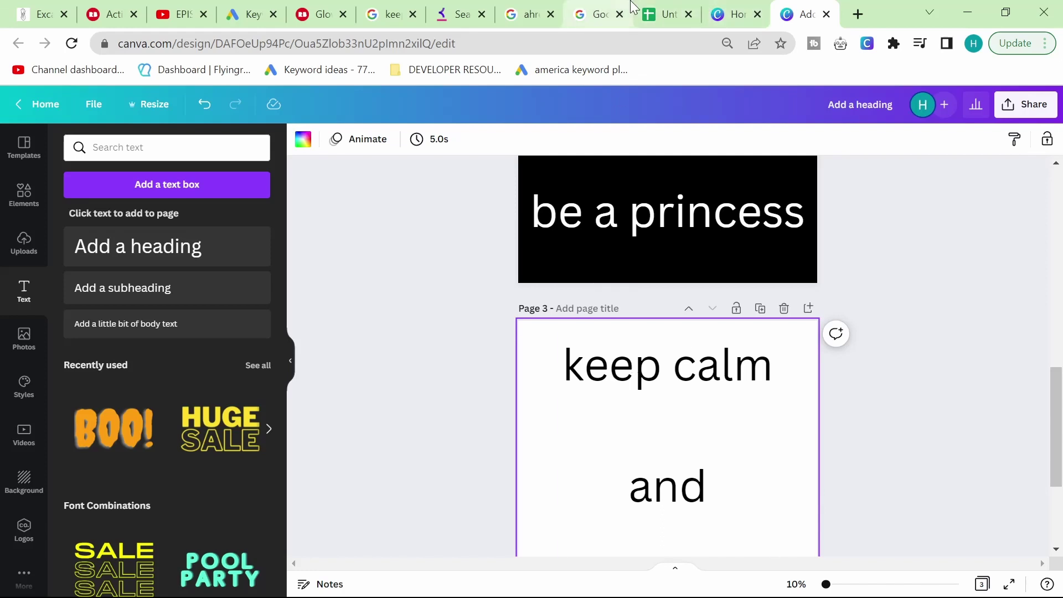
scroll(491, 280, "up", 10)
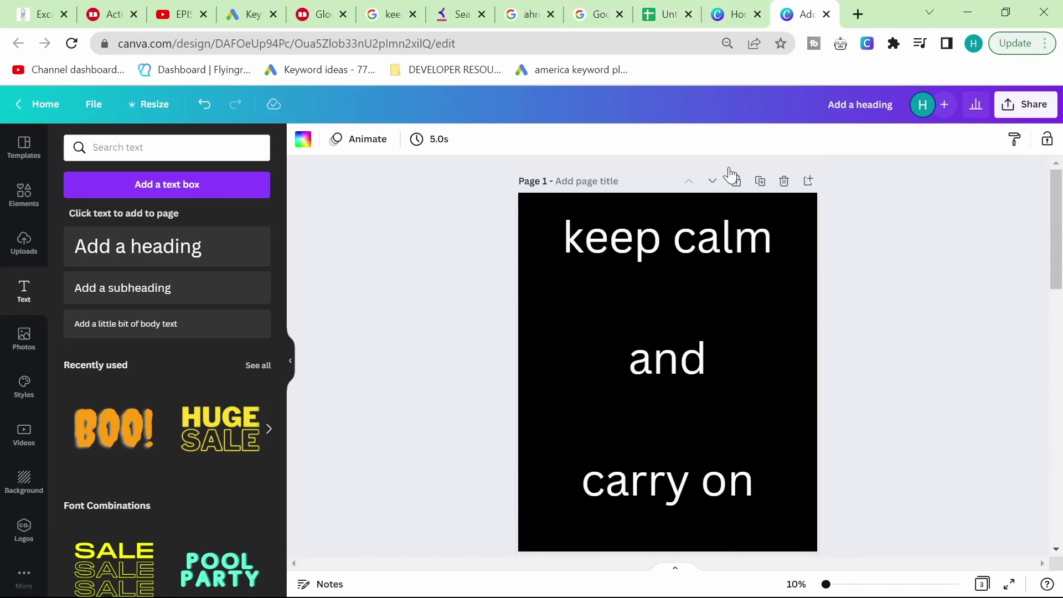
scroll(693, 369, "down", 5)
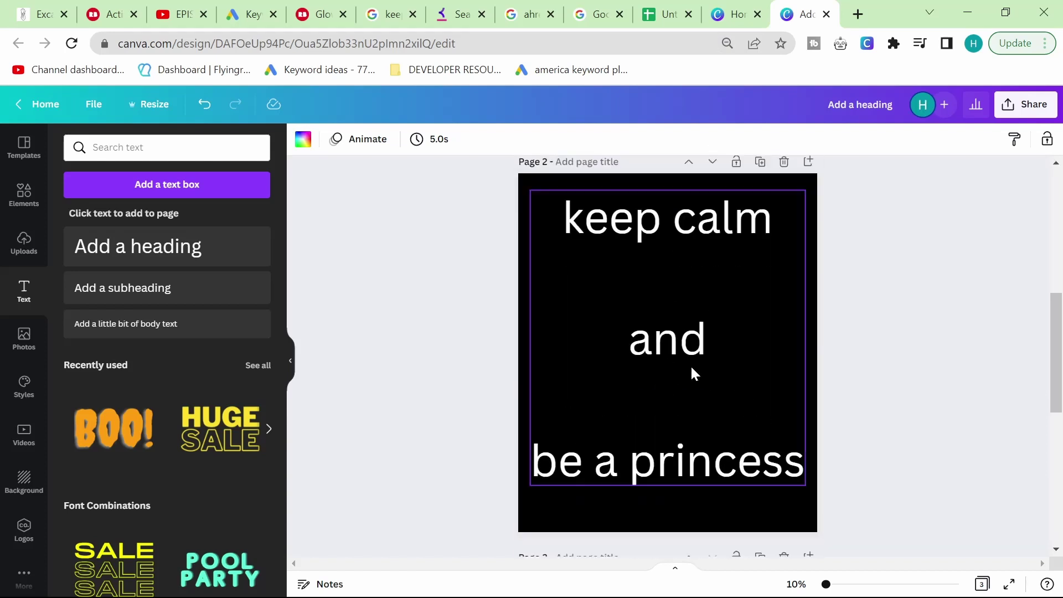
Step: Open the Ahrefs free keyword generator page from the Google results
left_click(479, 7)
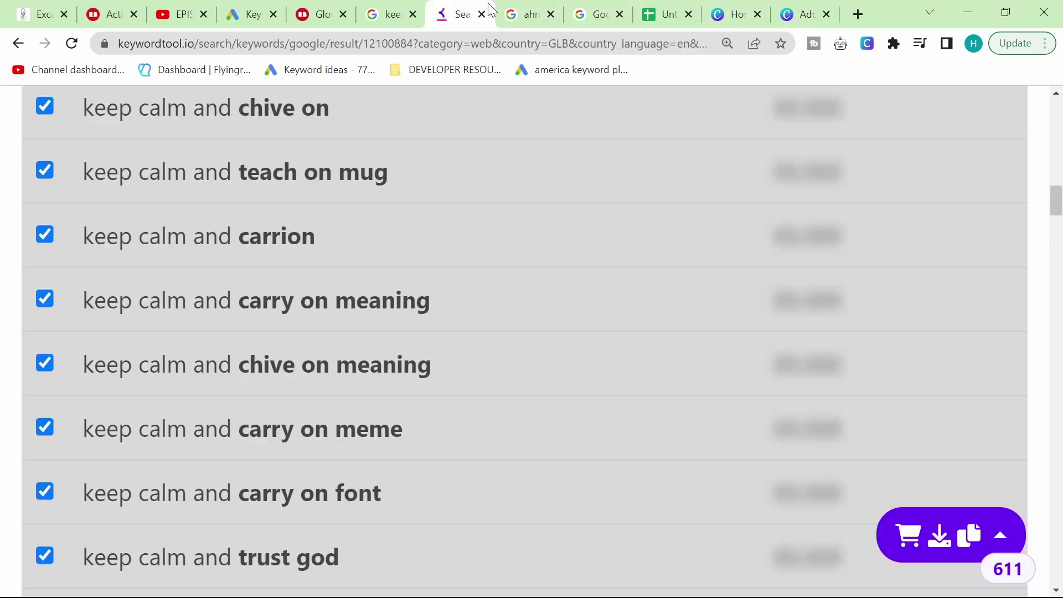
left_click(524, 14)
left_click(211, 287)
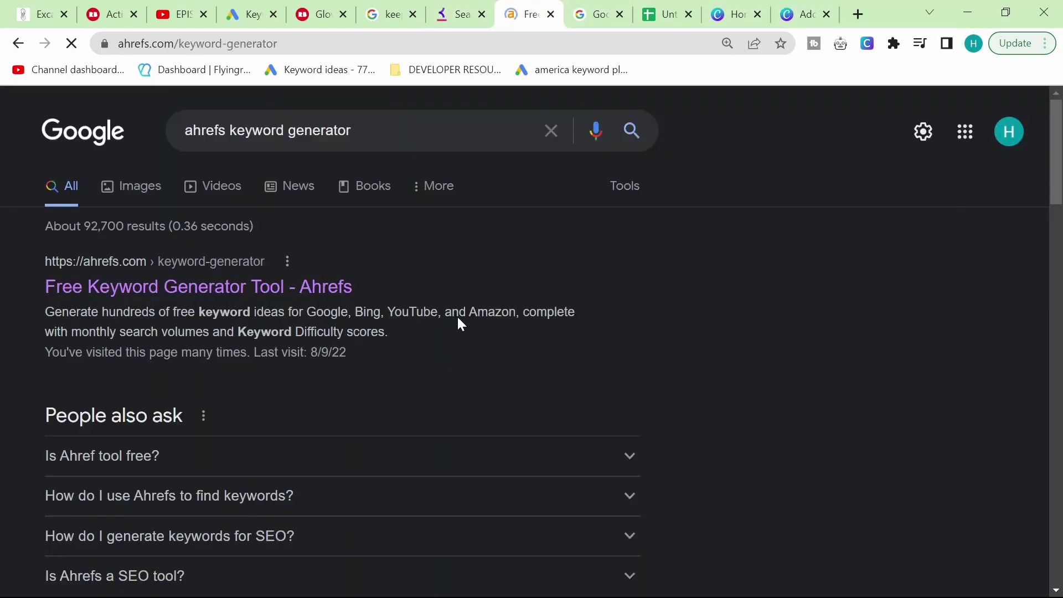
scroll(387, 253, "down", 5)
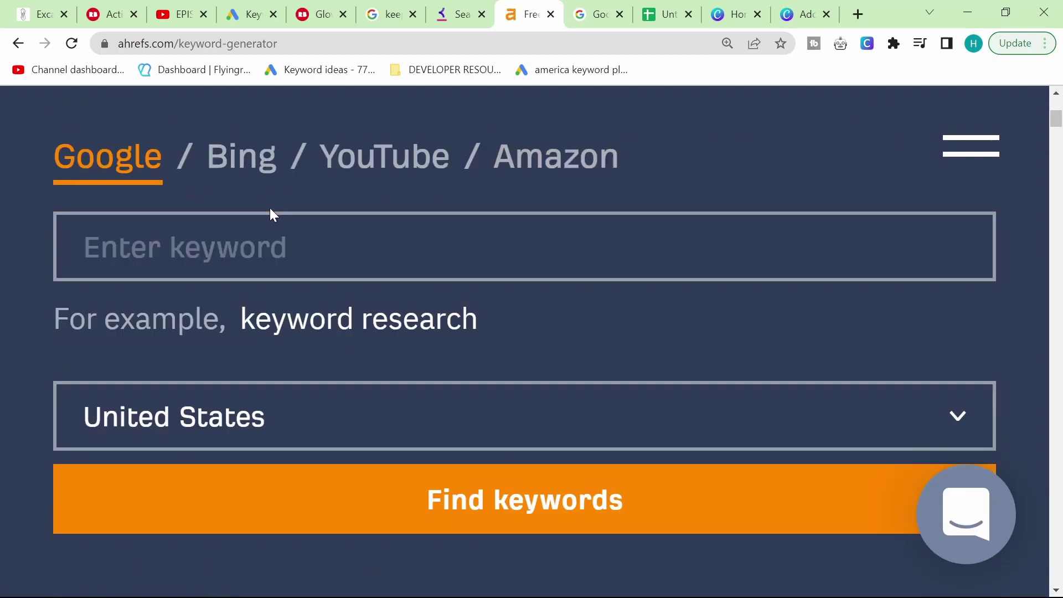
scroll(351, 267, "up", 6)
scroll(350, 273, "down", 4)
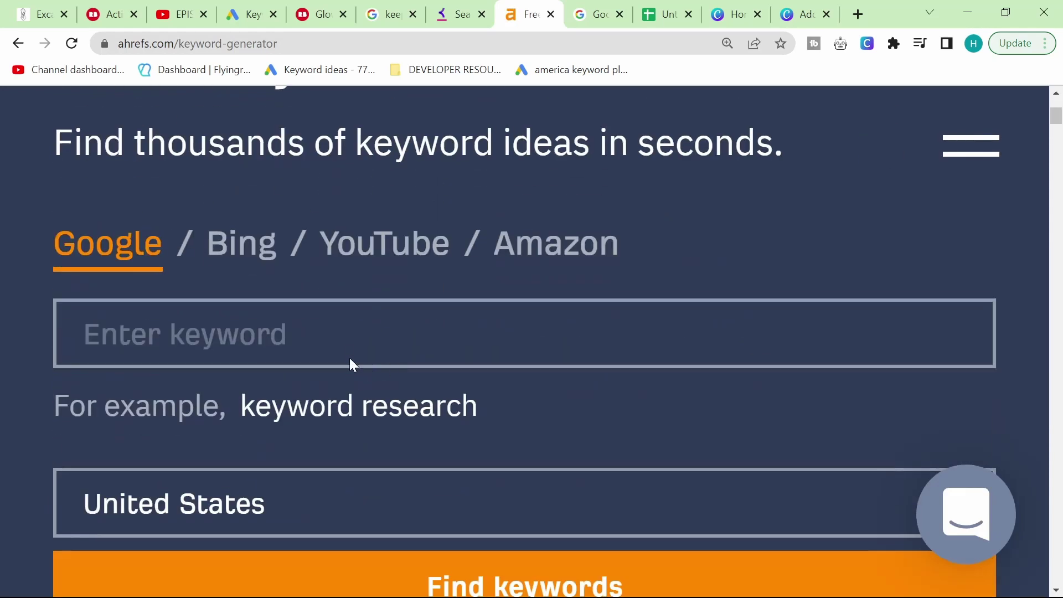
Step: Search Ahrefs for 'keep calm and' and pass the robot check
left_click(348, 351)
type("keep calm and")
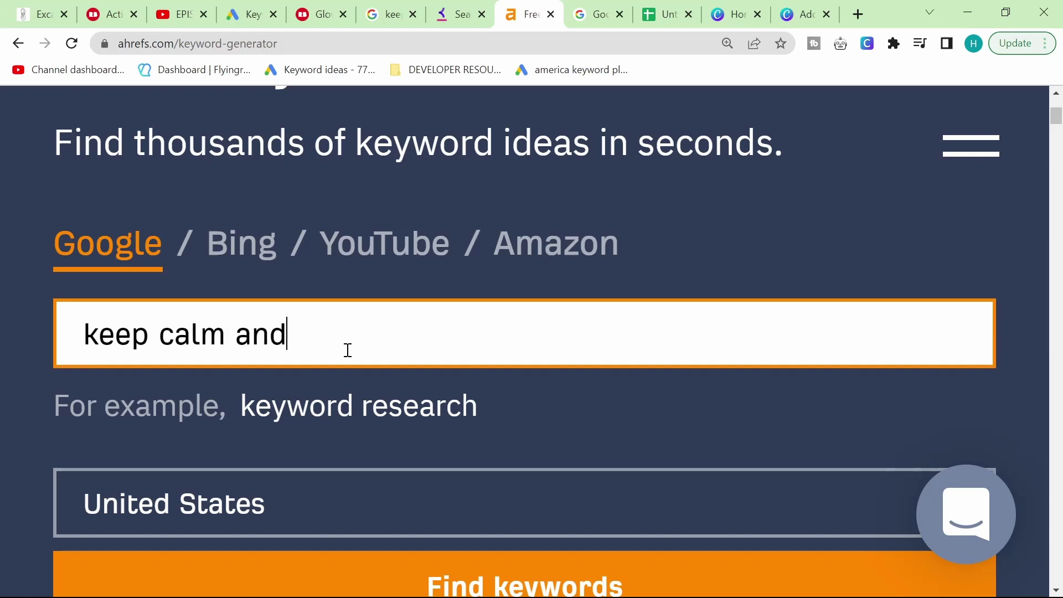
scroll(548, 438, "down", 4)
left_click(553, 354)
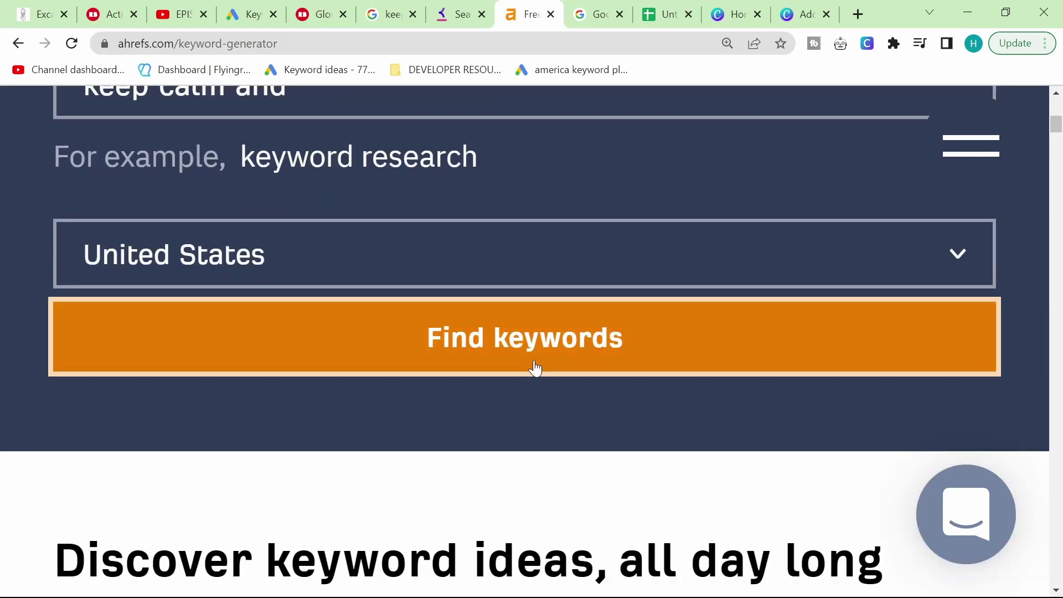
key("ctrl+minus")
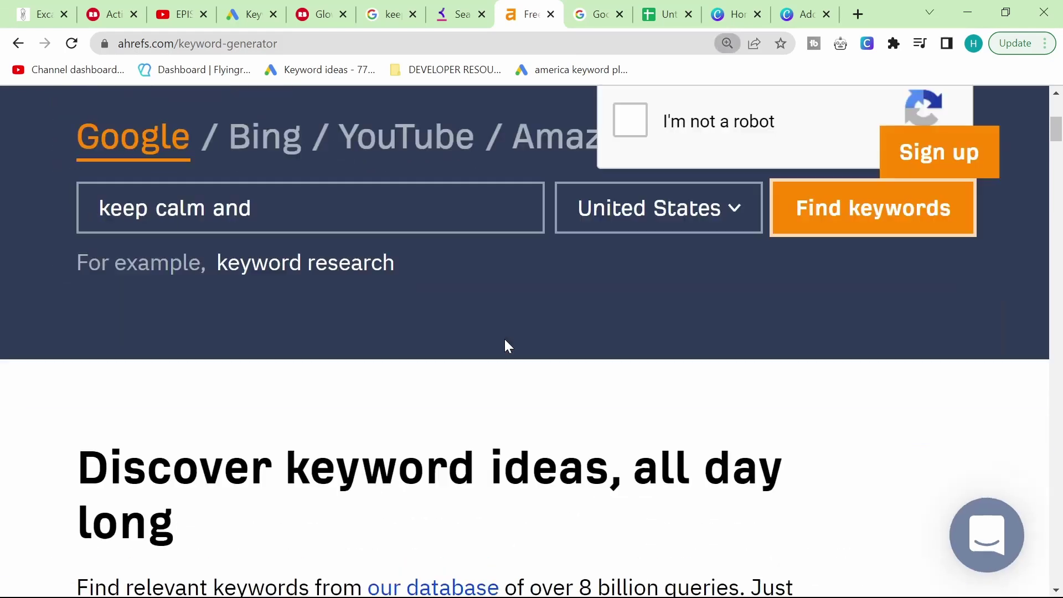
left_click(627, 110)
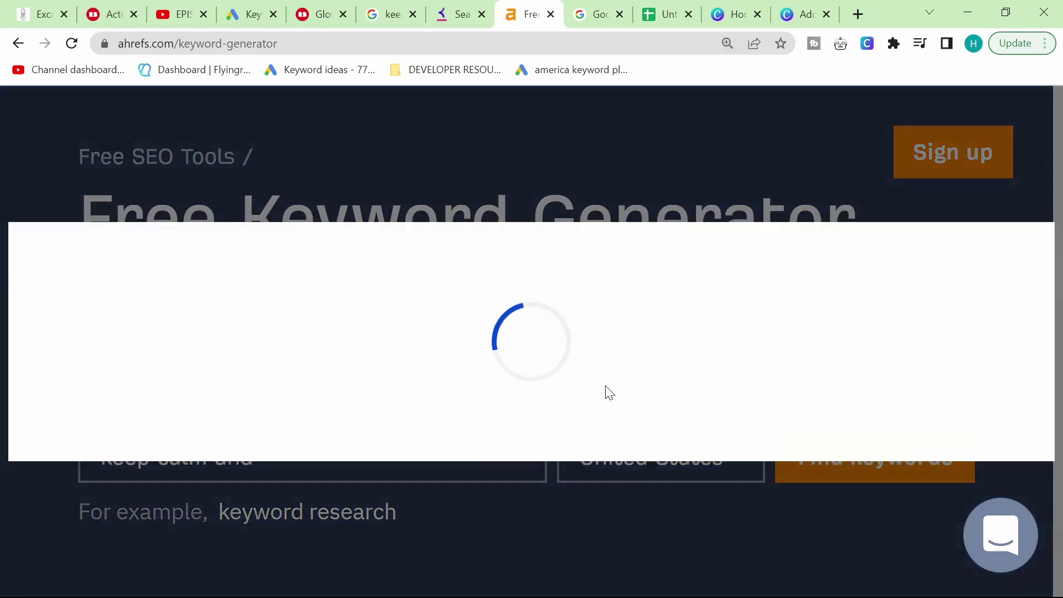
Step: Review the 'keep calm and' keyword ideas and search volumes, such as 1.7K
scroll(548, 398, "down", 5)
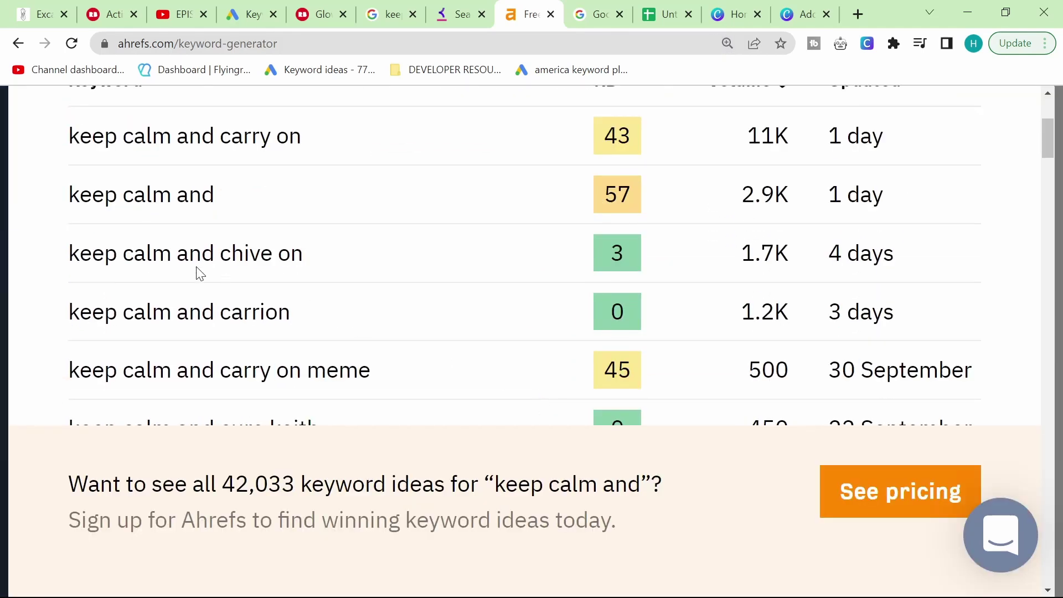
left_click_drag(94, 286, 214, 266)
left_click(608, 314)
left_click_drag(731, 252, 790, 249)
left_click(681, 315)
scroll(647, 328, "down", 2)
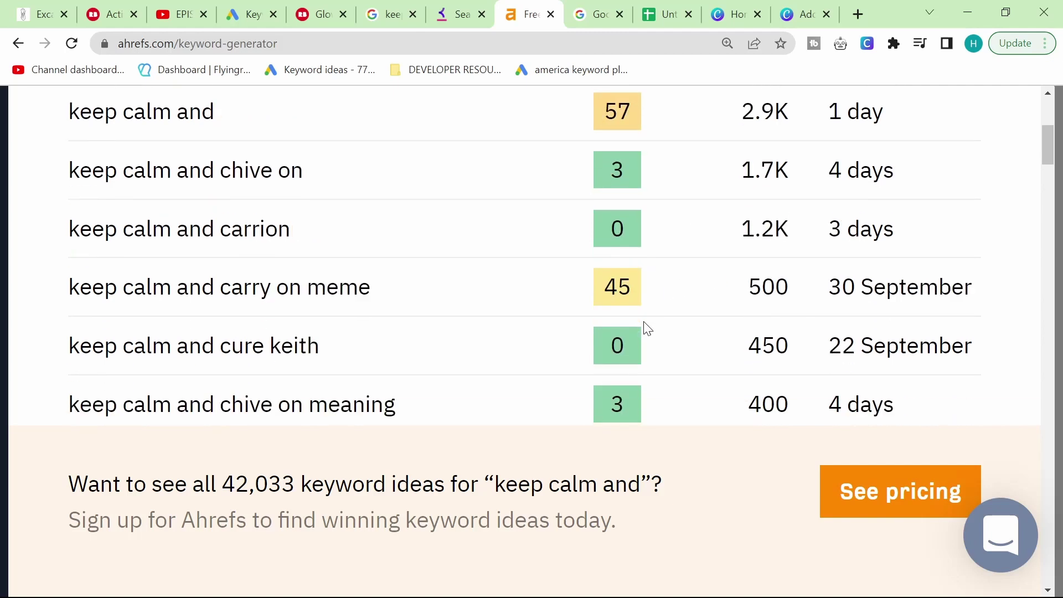
scroll(591, 318, "down", 2)
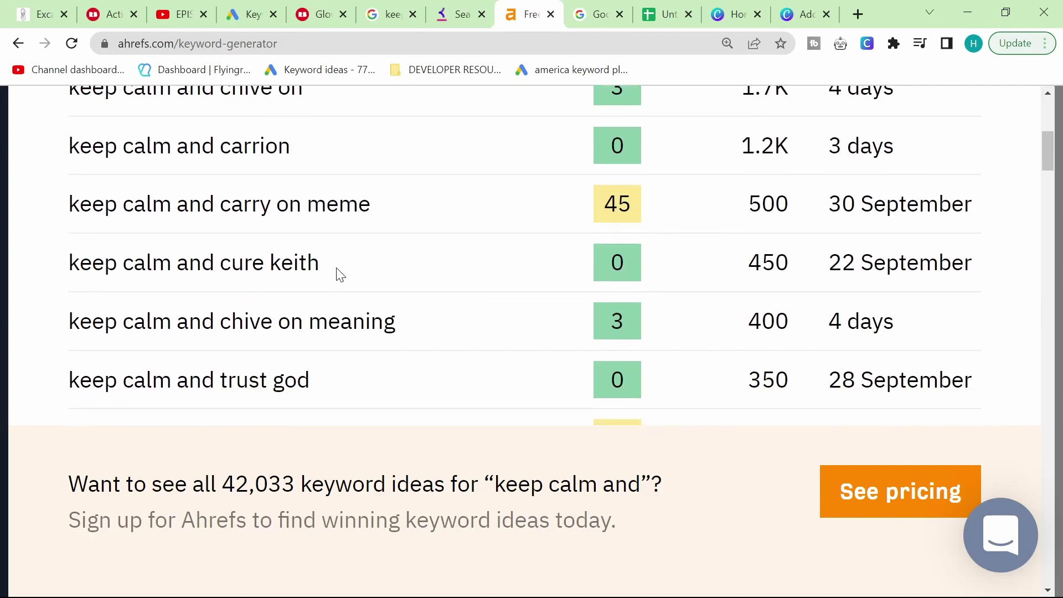
double_click(130, 263)
left_click(195, 270)
scroll(388, 339, "down", 2)
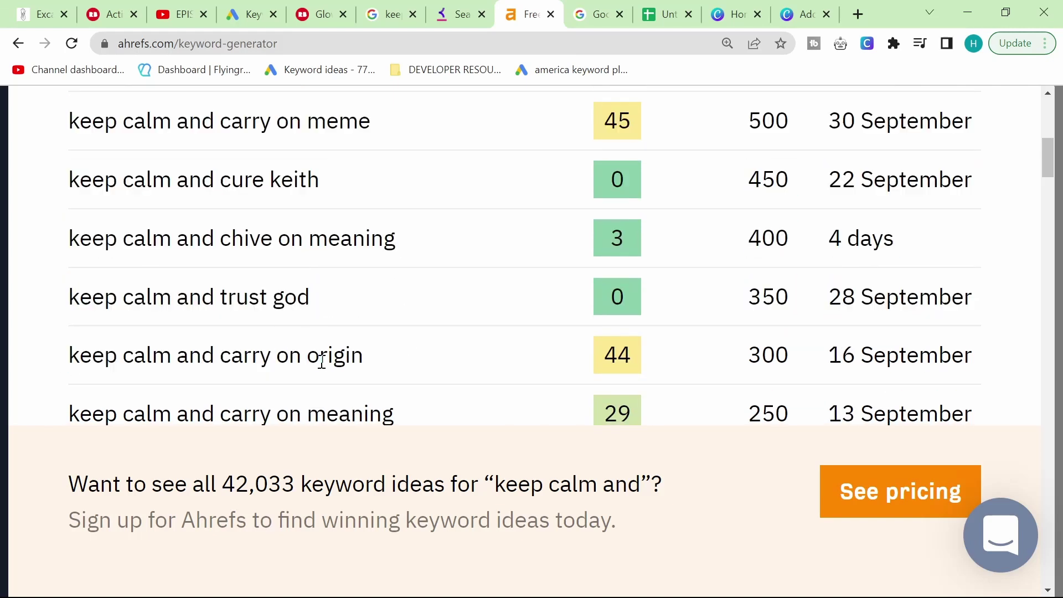
scroll(321, 361, "down", 4)
scroll(321, 360, "down", 4)
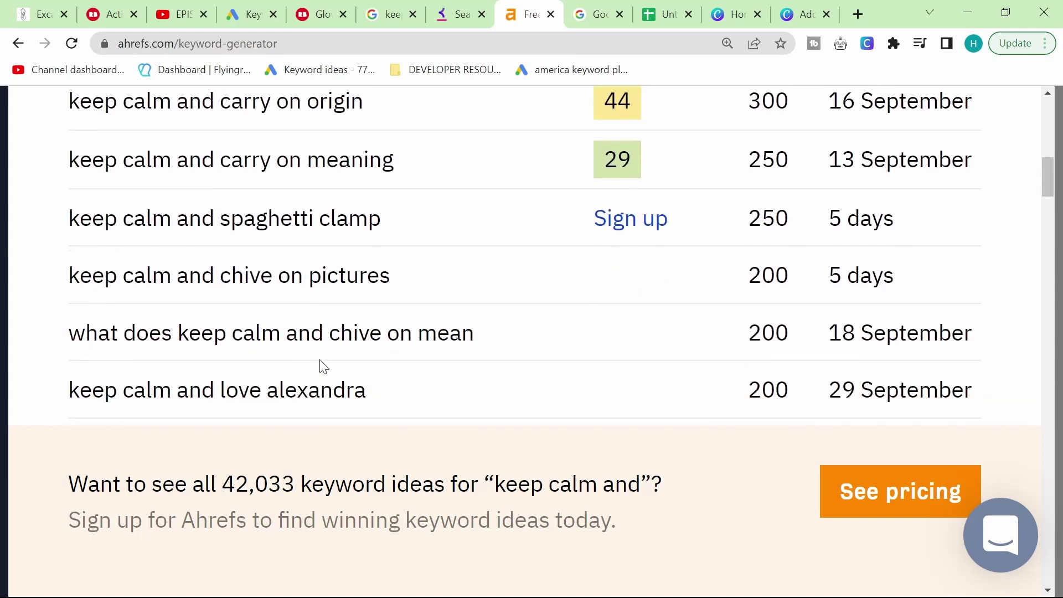
Step: Return to the Canva design, then move to the Glowydesign Redbubble shop tab
left_click(740, 10)
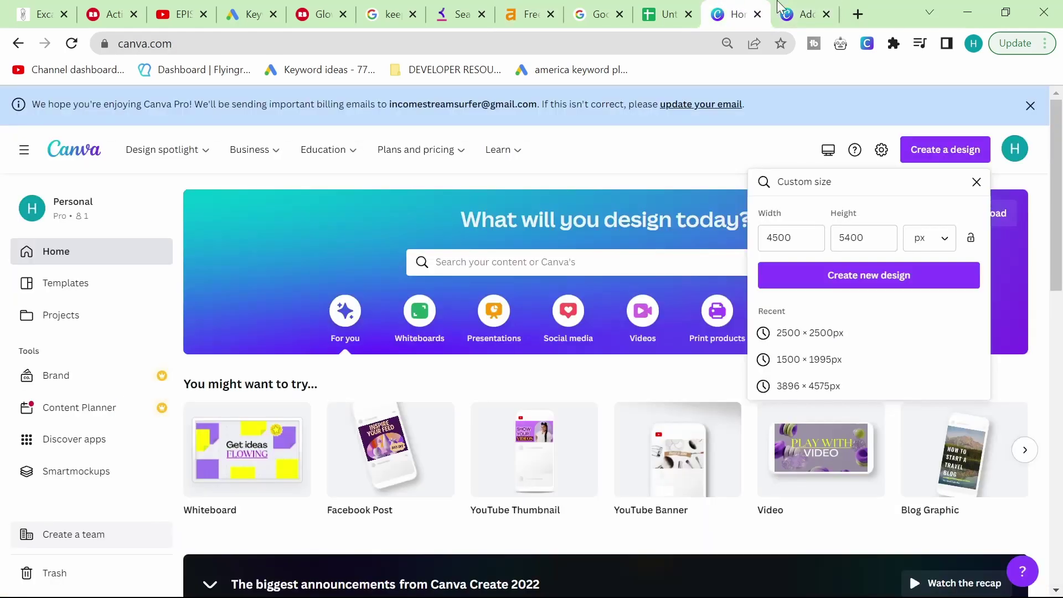
left_click(803, 14)
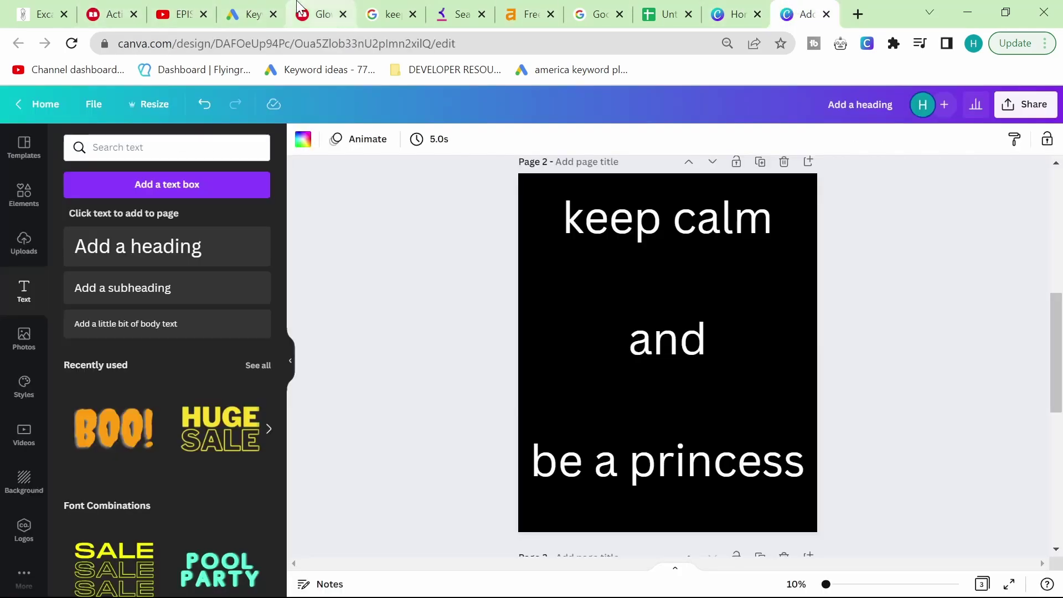
left_click(318, 14)
Step: Open the account's own Redbubble shop and scroll through its listings
scroll(748, 452, "up", 10)
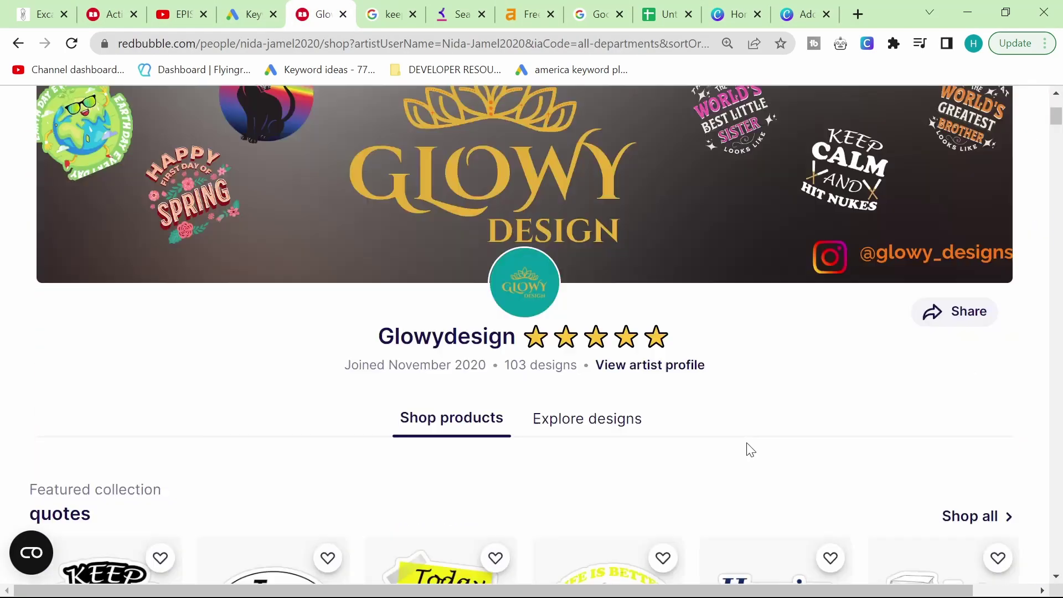
scroll(747, 448, "down", 15)
scroll(515, 411, "up", 5)
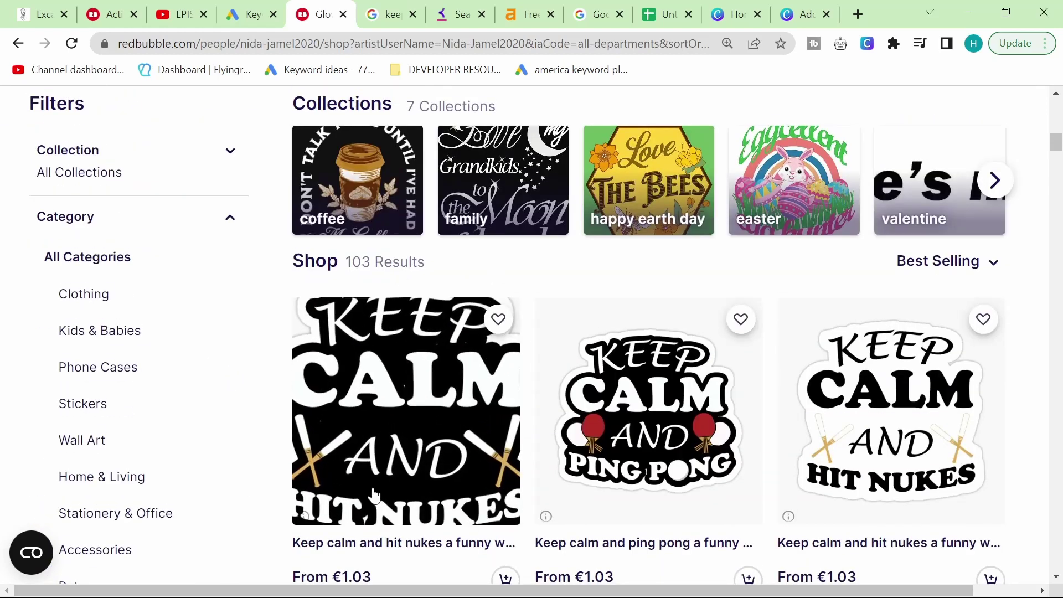
scroll(367, 319, "down", 2)
scroll(736, 318, "up", 8)
scroll(989, 141, "up", 5)
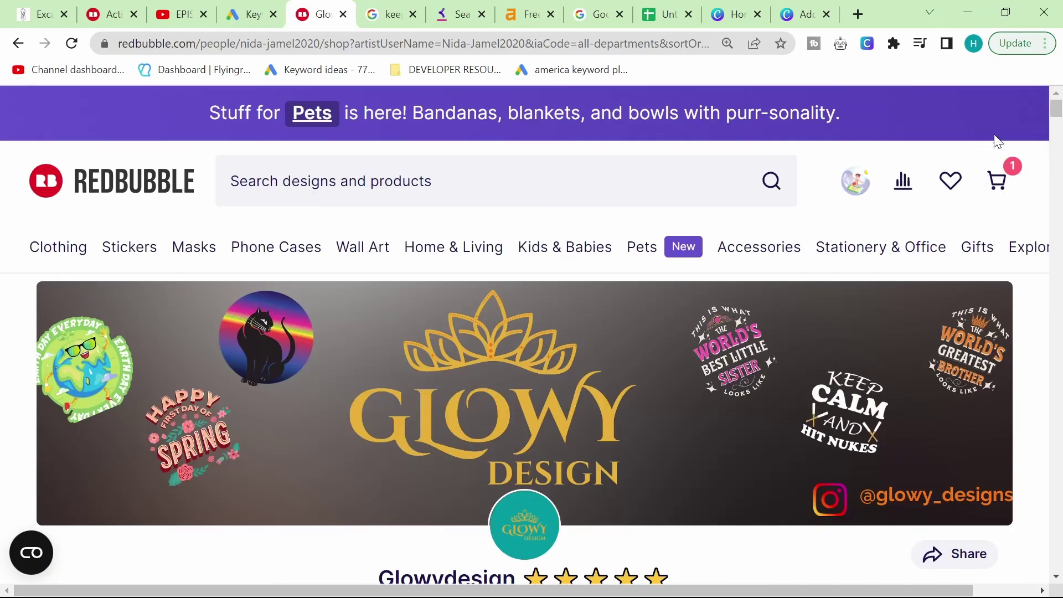
mouse_move(829, 199)
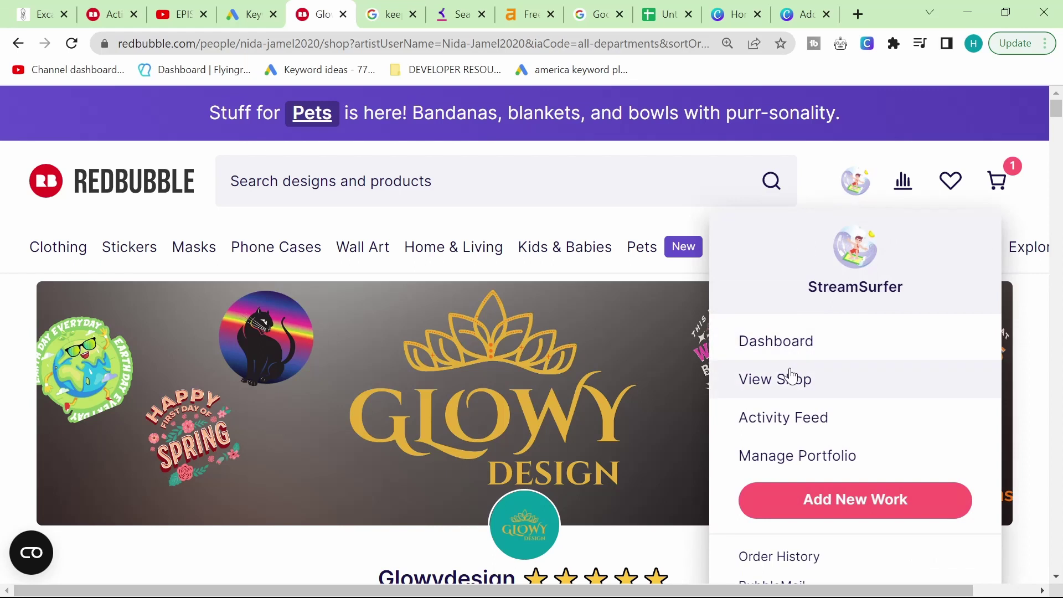
left_click(794, 377)
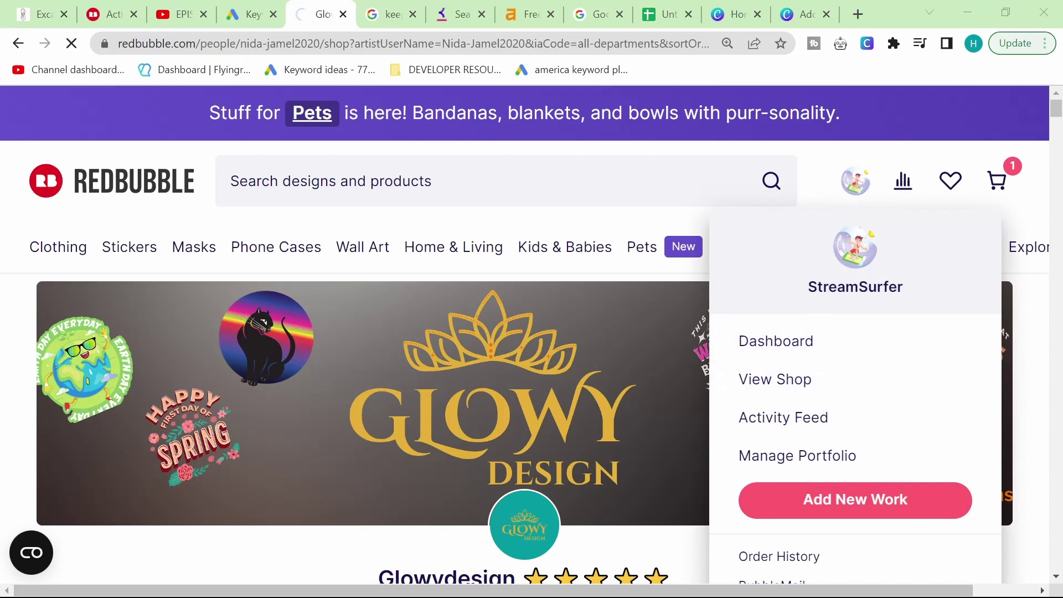
scroll(601, 352, "down", 1)
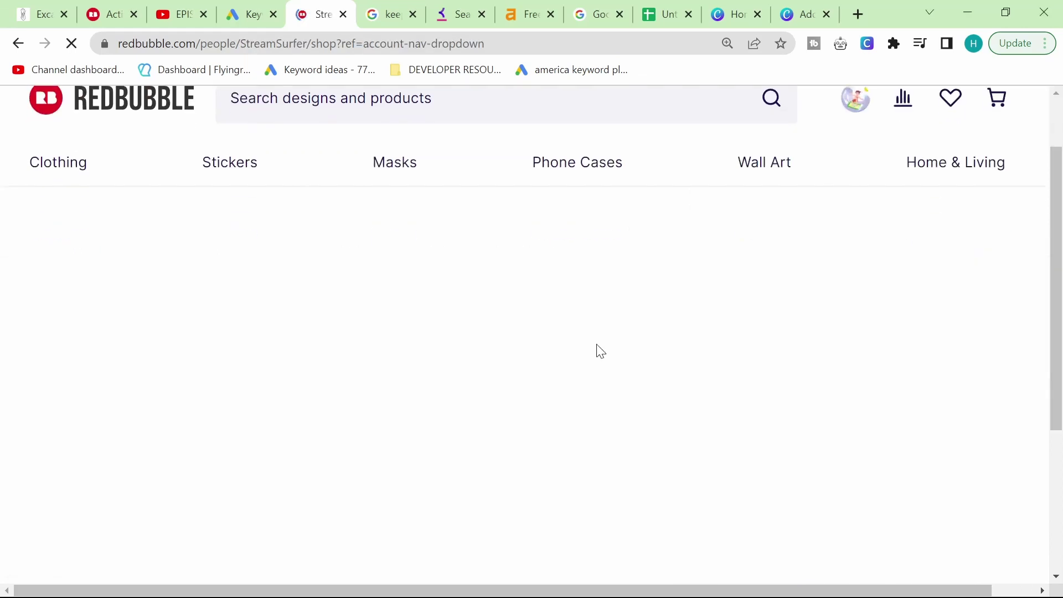
scroll(605, 349, "down", 3)
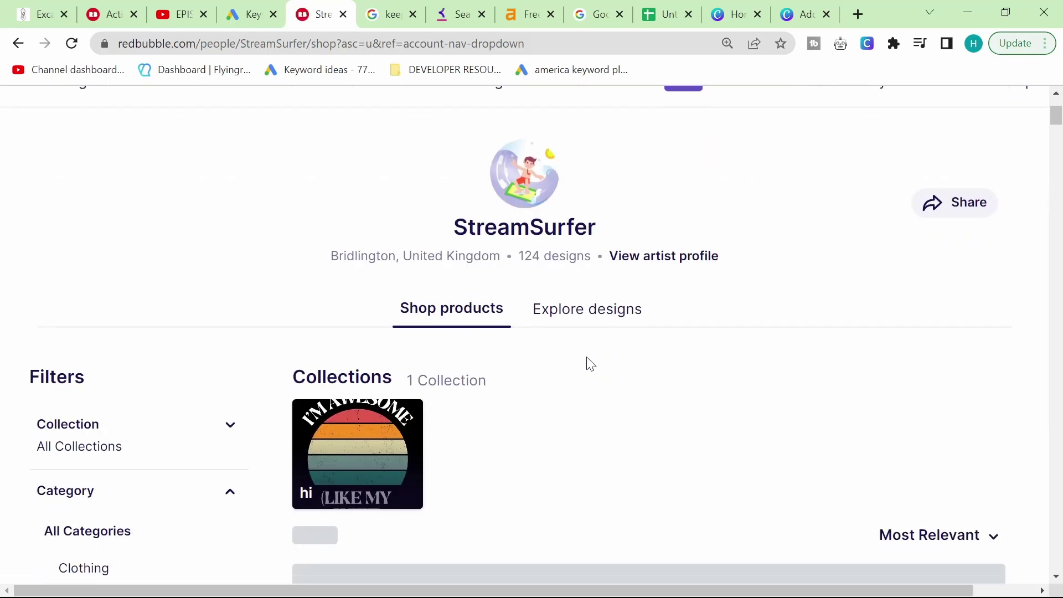
scroll(465, 333, "down", 1)
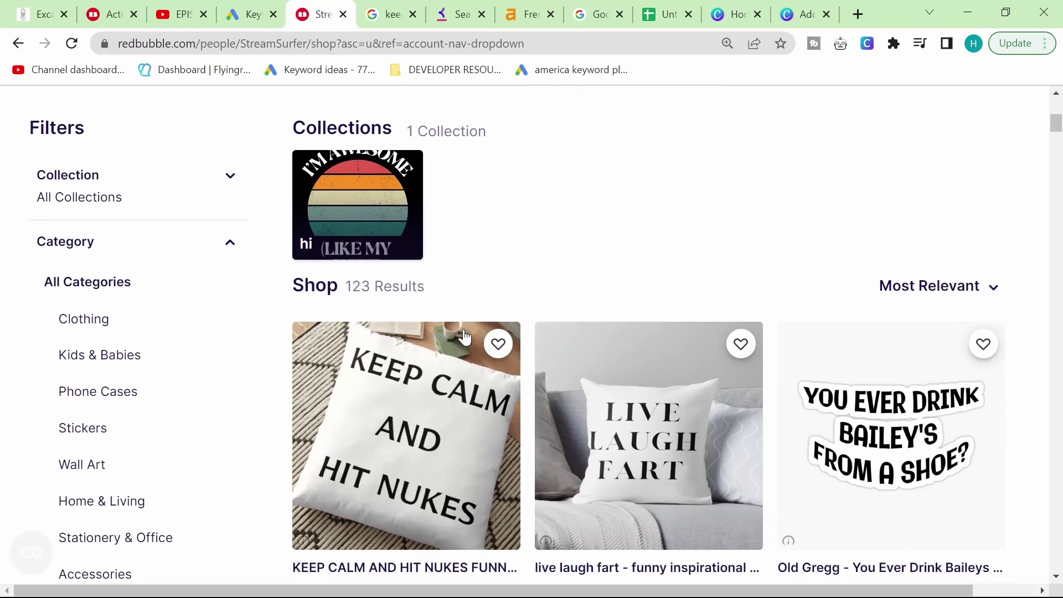
scroll(560, 333, "down", 2)
scroll(559, 333, "up", 7)
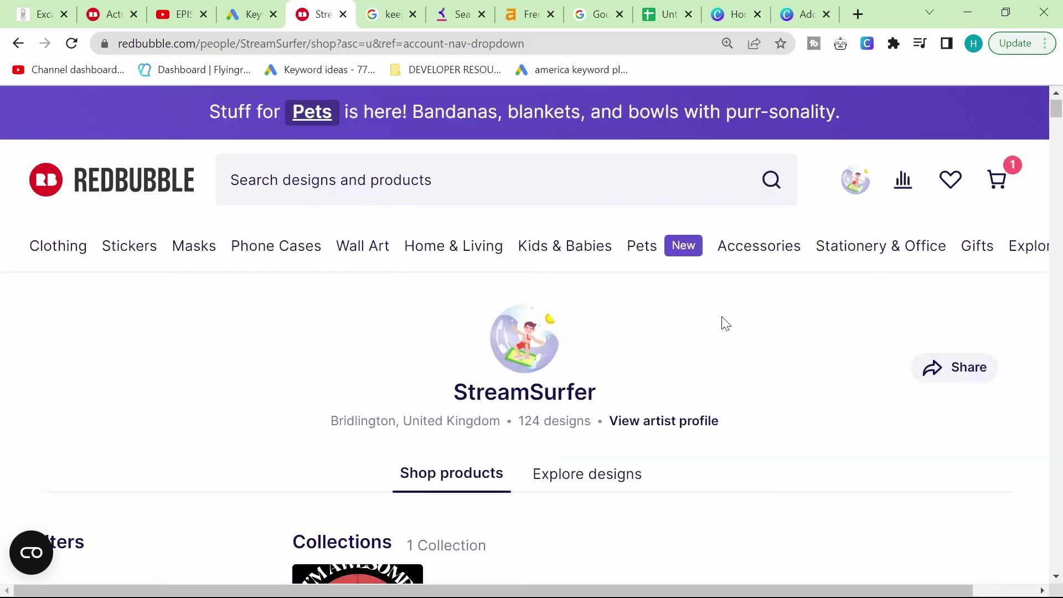
Step: Browse the shop's Activity Feed, including the 'keep calm and hit nukes' sticker sale, then go to Google Sheets
mouse_move(856, 180)
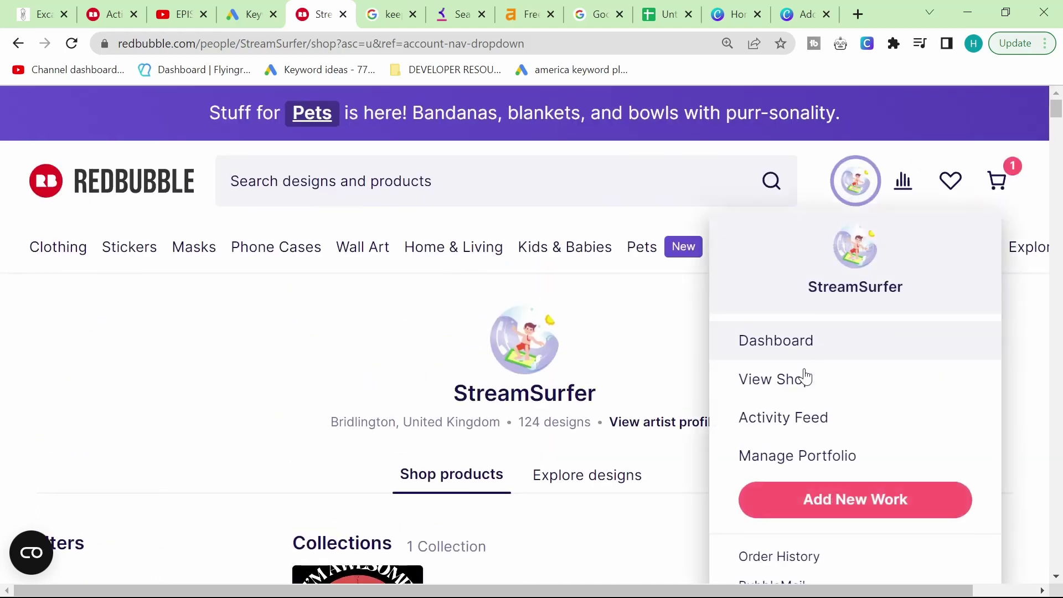
left_click(783, 416)
scroll(560, 388, "down", 6)
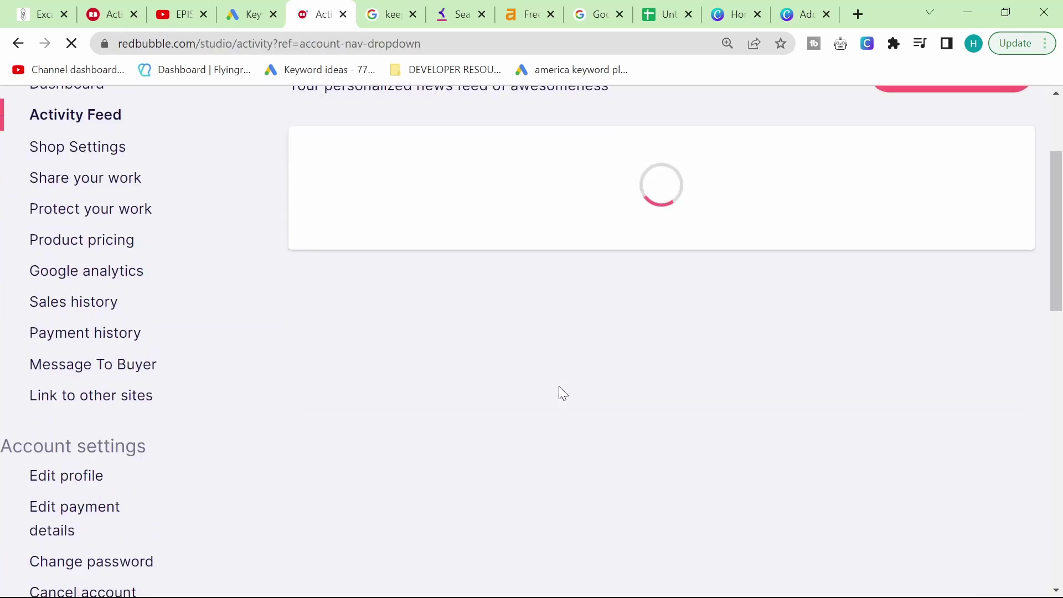
scroll(560, 387, "up", 2)
scroll(560, 386, "down", 2)
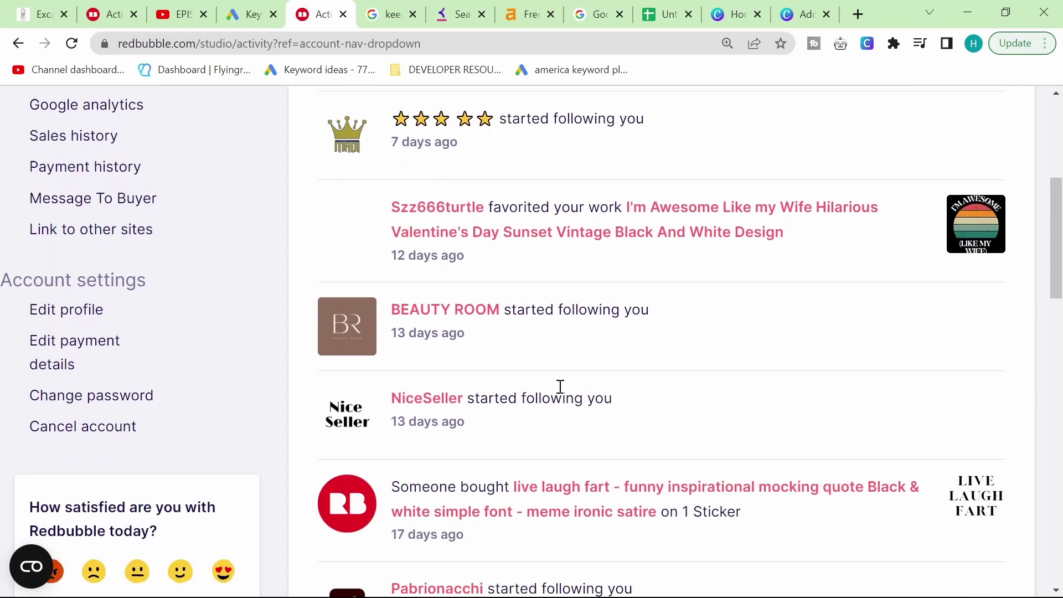
scroll(560, 387, "up", 3)
scroll(559, 386, "down", 5)
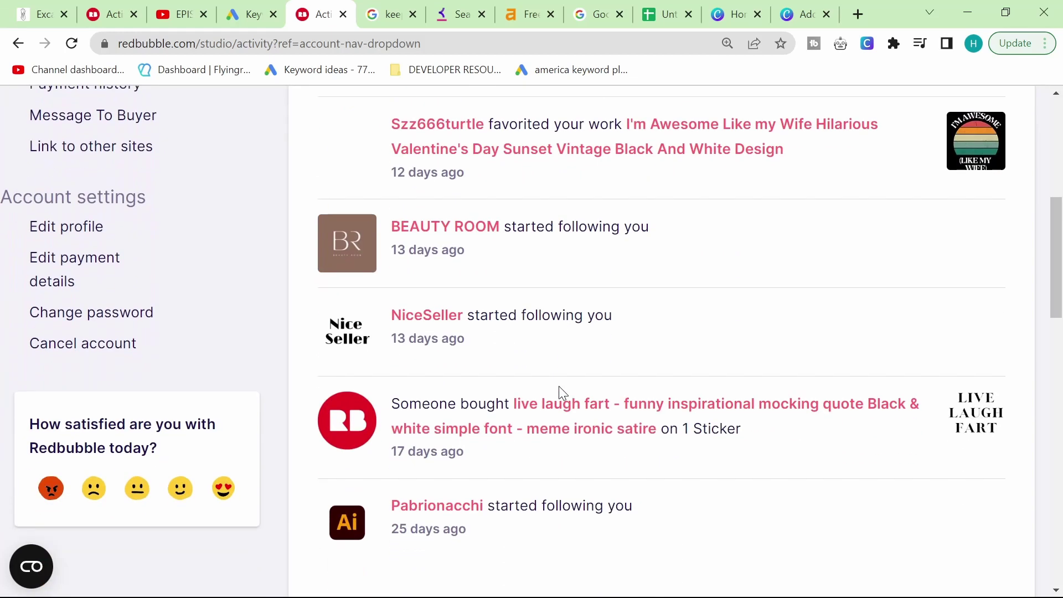
scroll(559, 386, "down", 2)
scroll(563, 393, "down", 1)
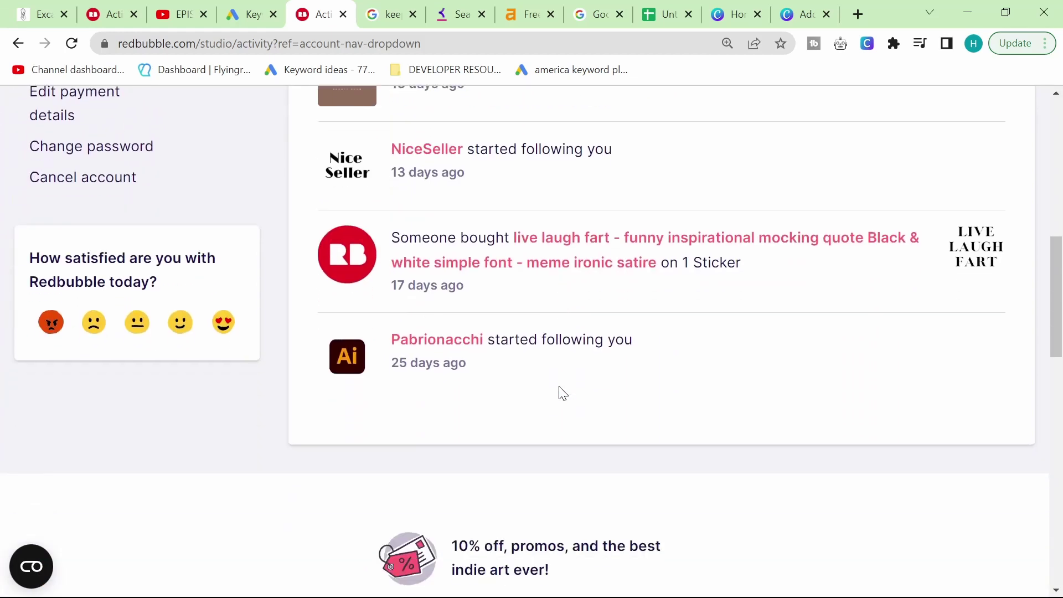
scroll(563, 393, "up", 10)
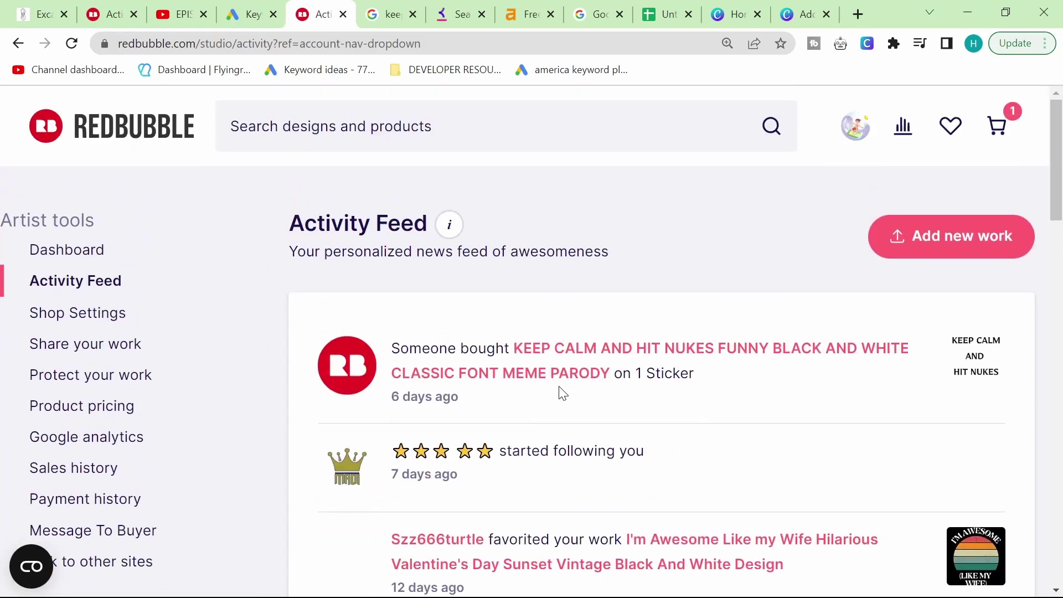
scroll(564, 393, "down", 3)
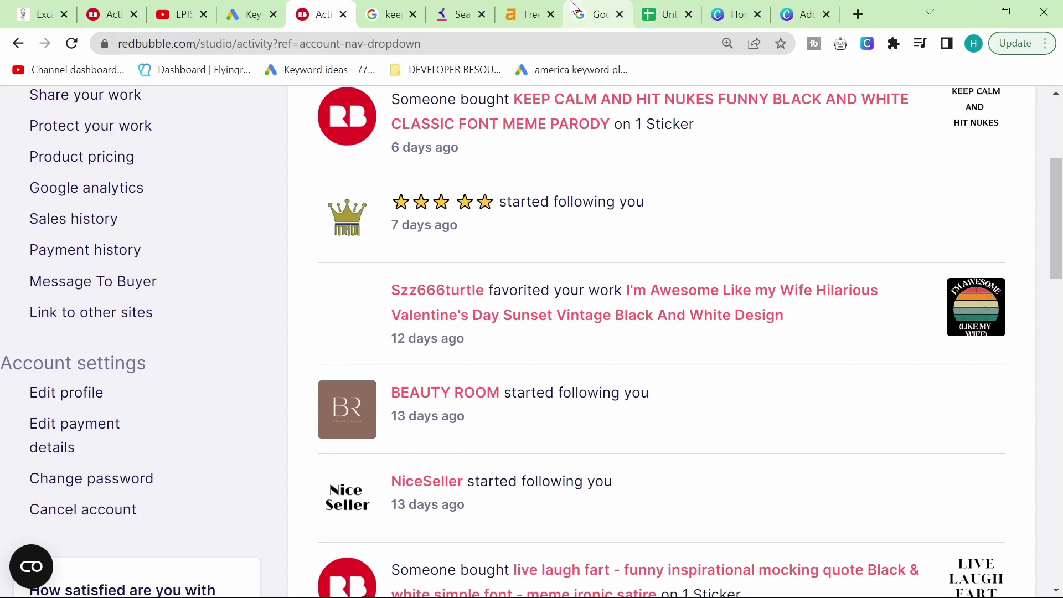
left_click(598, 14)
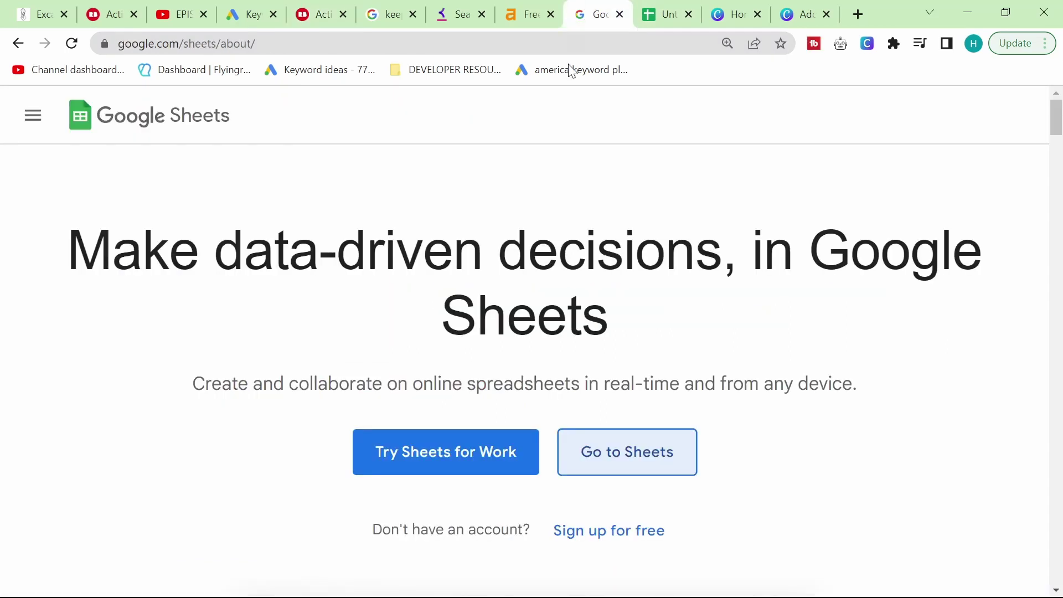
Step: Open Google in a new browser tab
left_click(859, 14)
type("go")
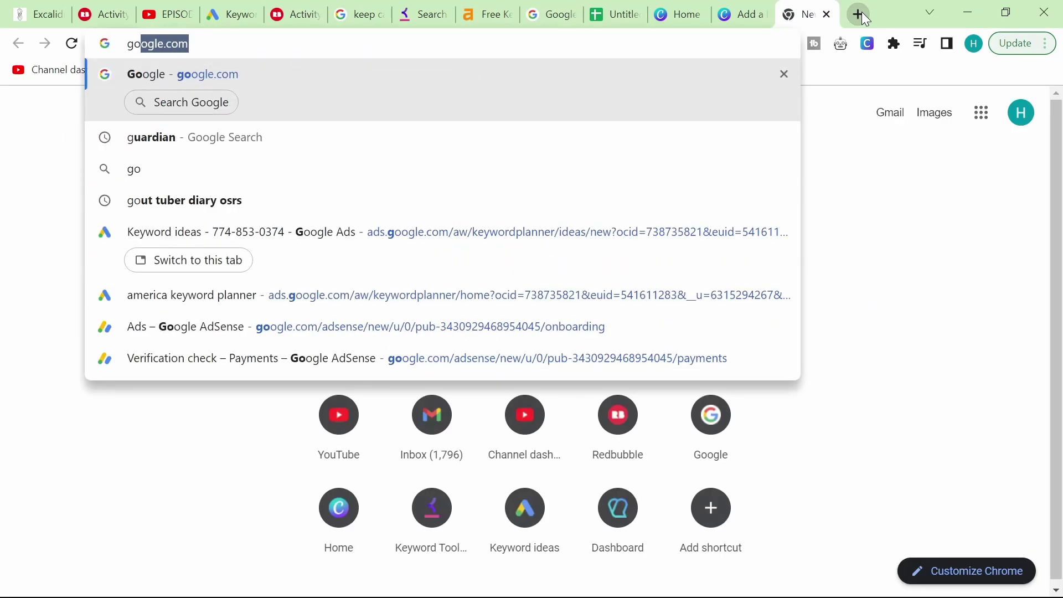
key("Return")
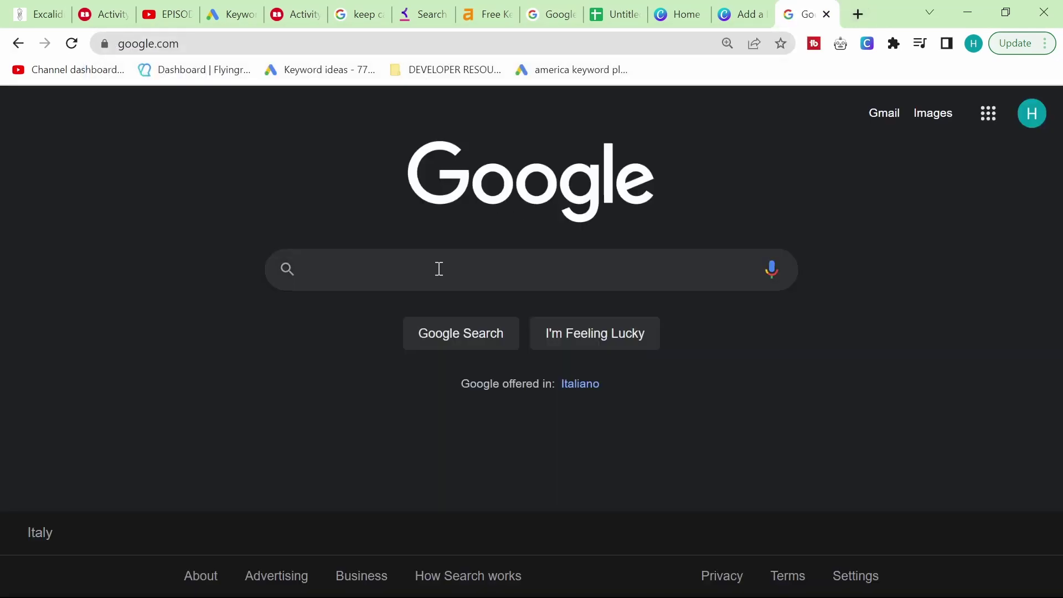
Step: Search Google for 'site:redbubble.com intitle:and fishing'
left_click(439, 269)
left_click(136, 233)
left_click(344, 261)
type("s")
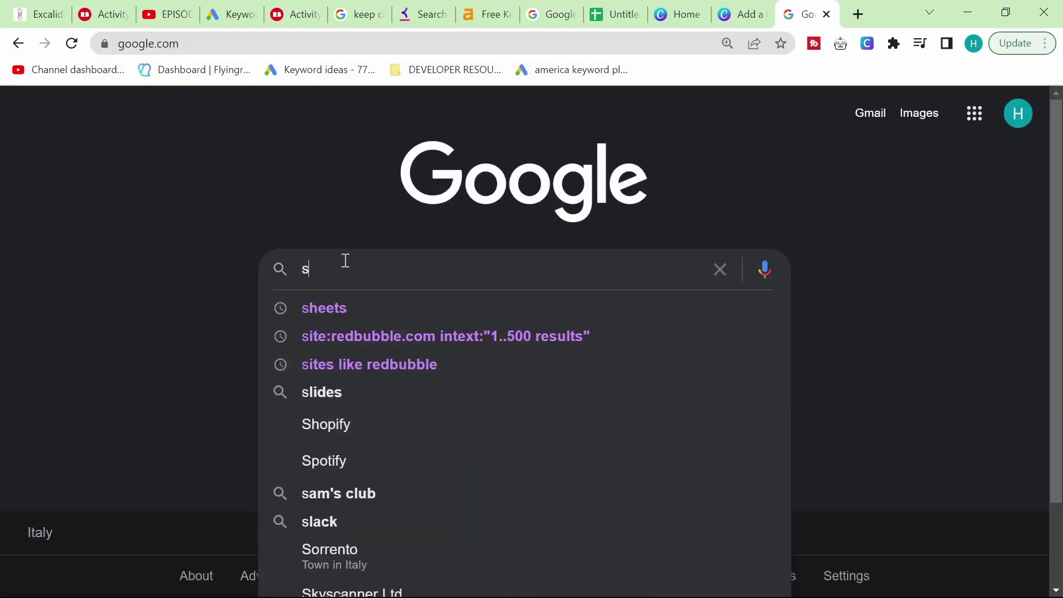
type("ite:redbub")
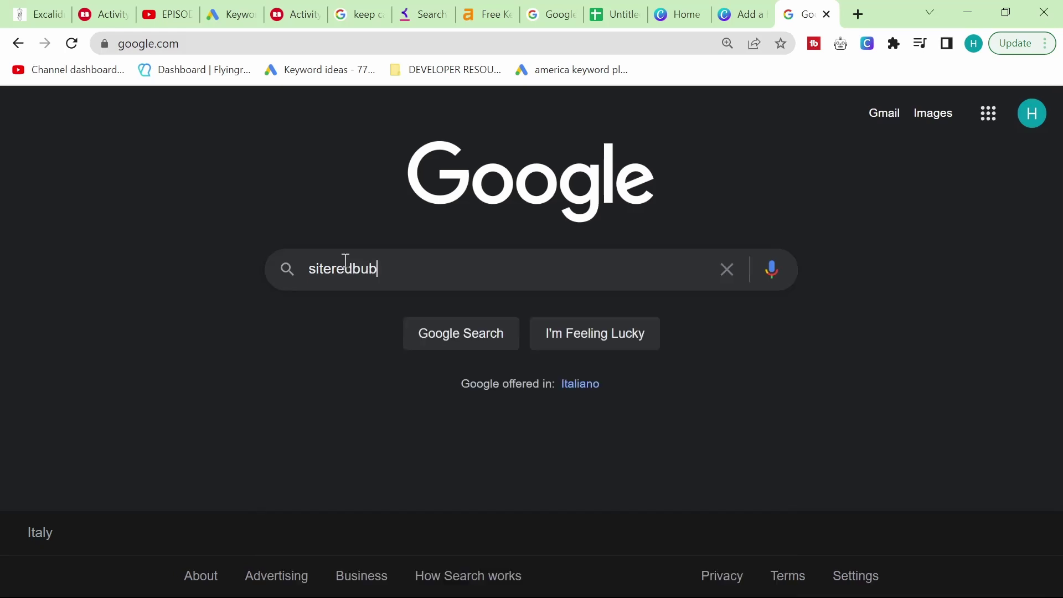
key("ctrl+a")
type("site:redbubble.com intite")
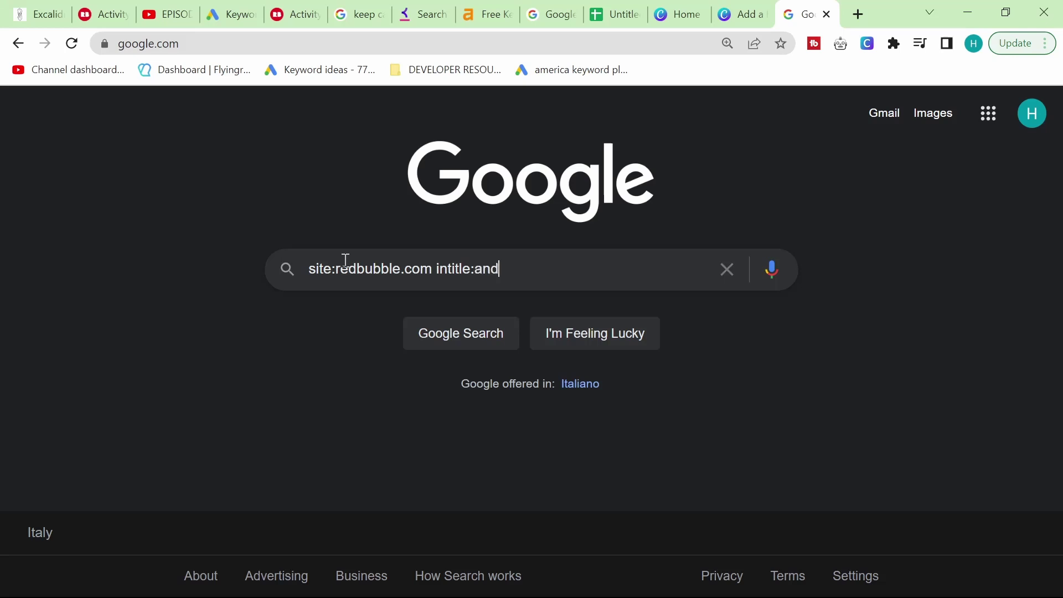
type("hing")
key("Return")
Step: Add intext:"1..1500 results" to the Redbubble fishing query and rerun it
scroll(149, 336, "down", 3)
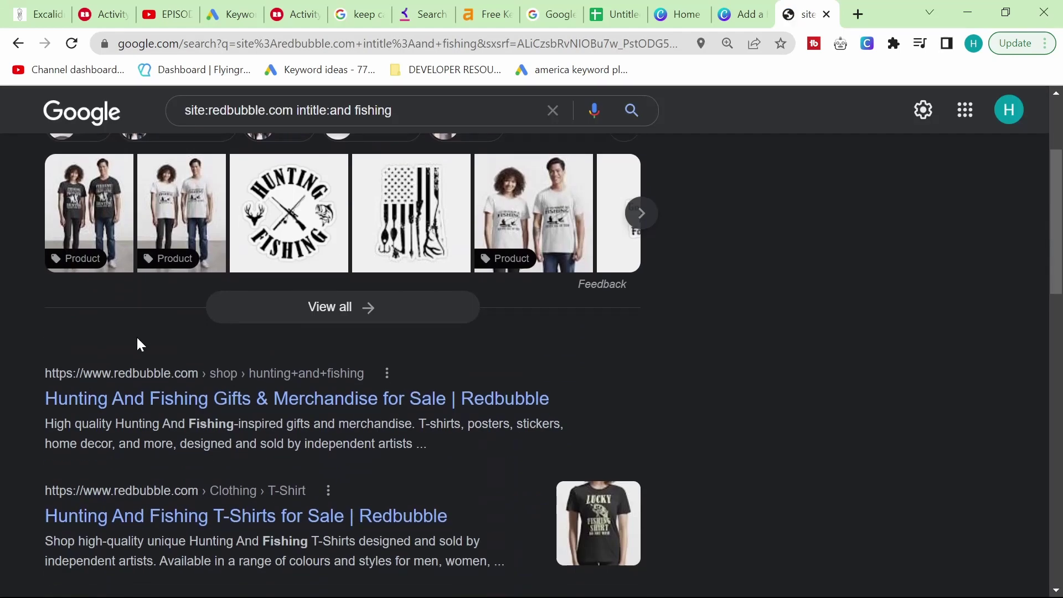
scroll(139, 341, "down", 8)
scroll(138, 345, "down", 7)
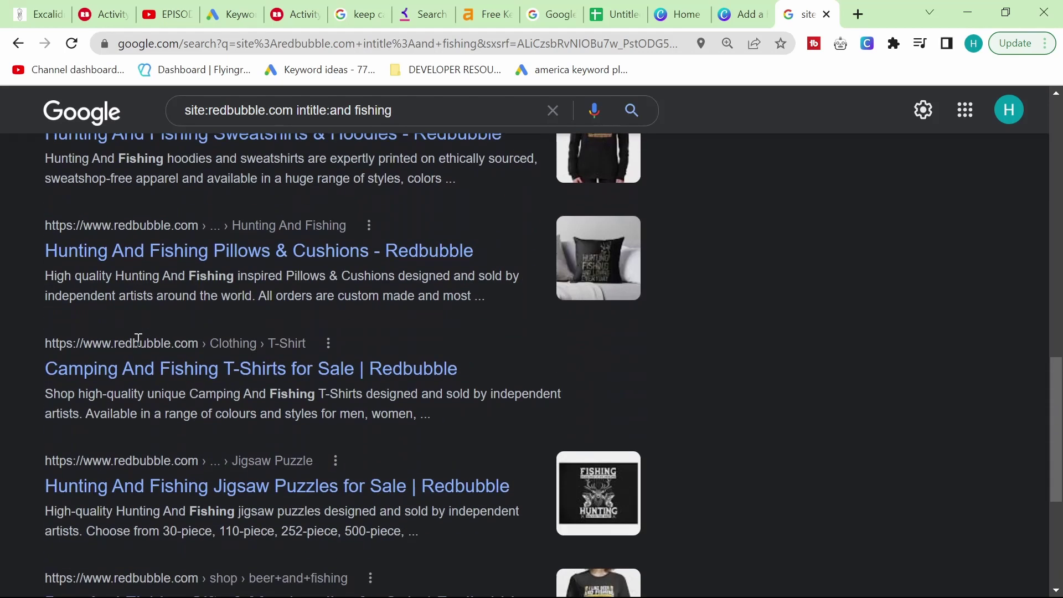
scroll(289, 452, "up", 20)
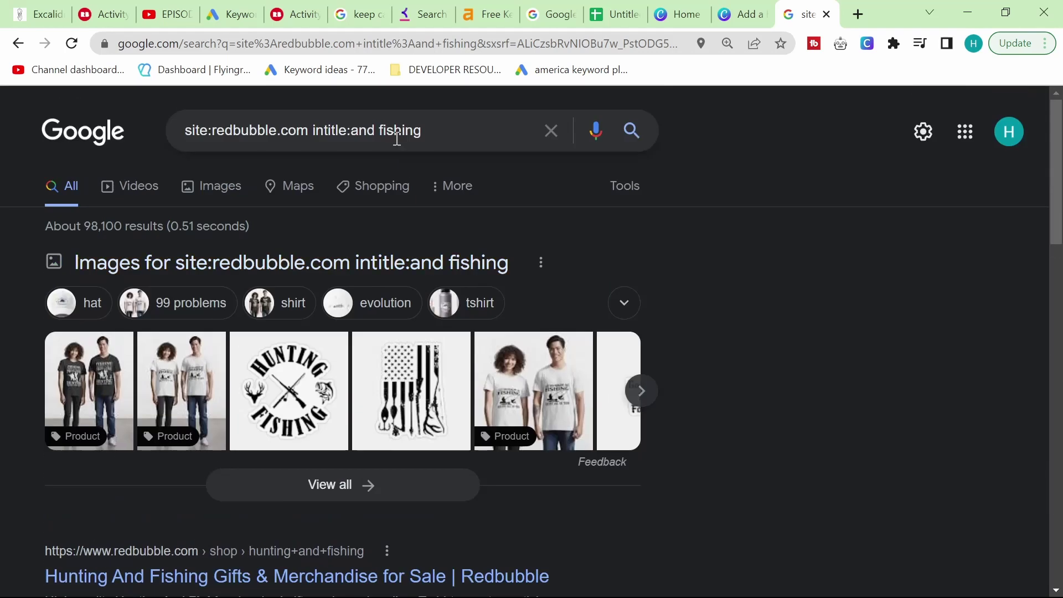
left_click(444, 133)
type("intext:\"1.")
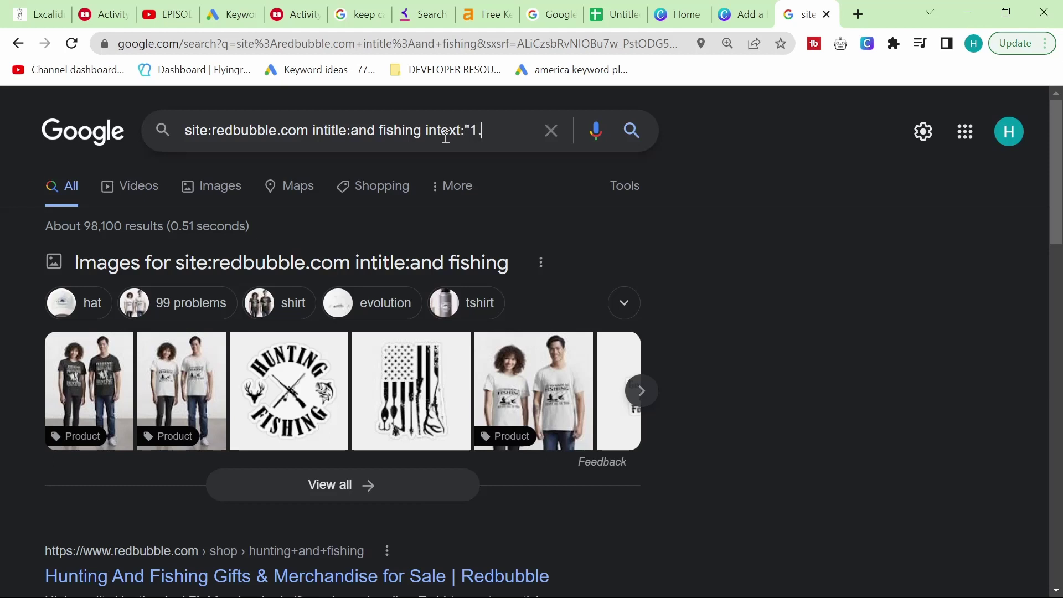
type(".1500 resul")
key("BackSpace")
key("BackSpace")
key("BackSpace")
type("sults\"")
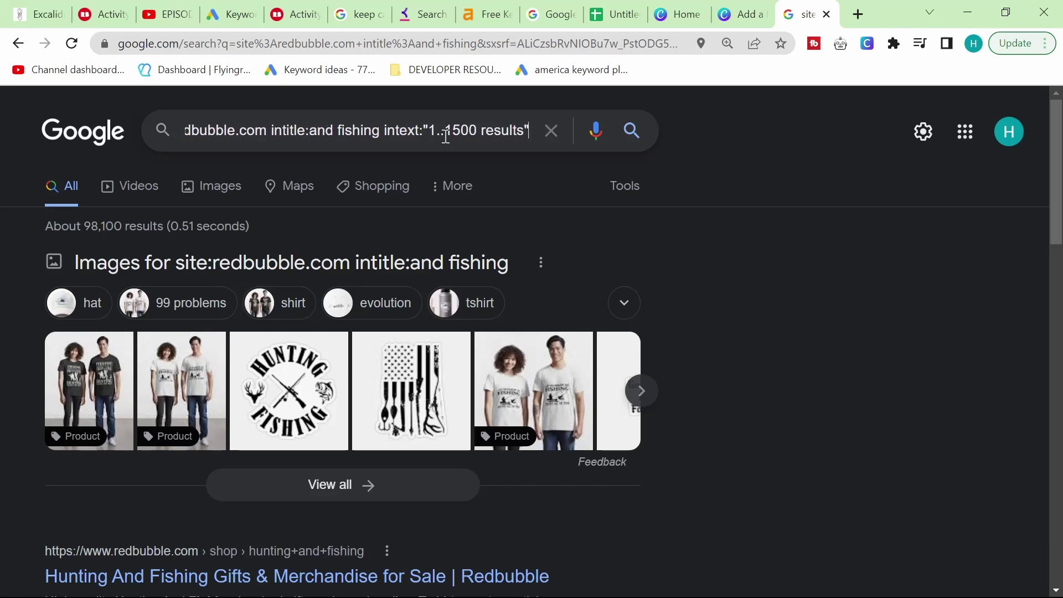
key("Return")
Step: Check results page 2 and open Dogs And Fishing T-Shirts in a background tab
scroll(325, 334, "down", 7)
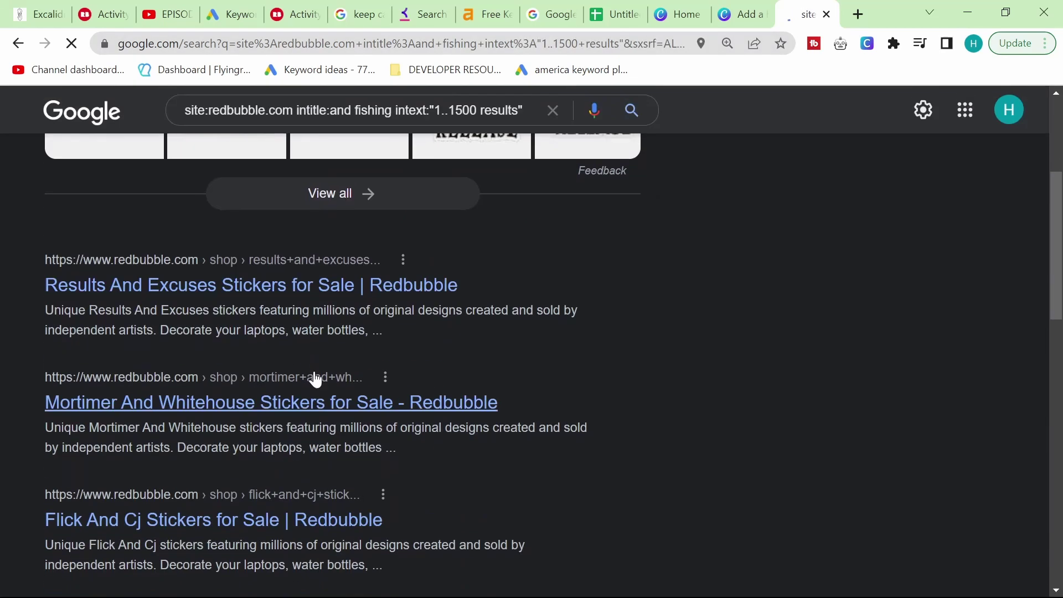
scroll(316, 405, "down", 3)
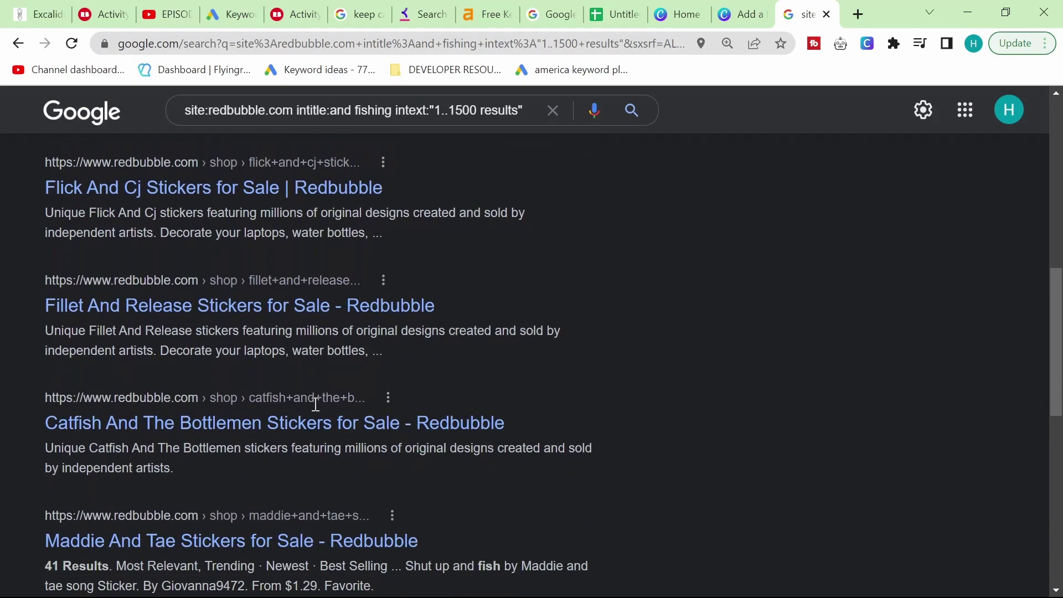
scroll(313, 410, "down", 6)
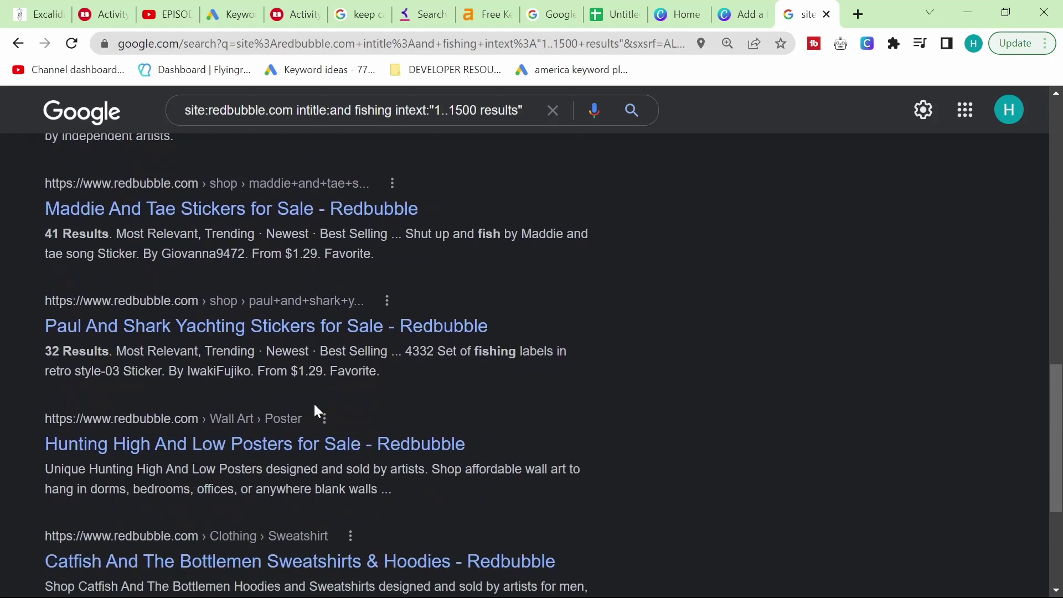
scroll(311, 404, "down", 1)
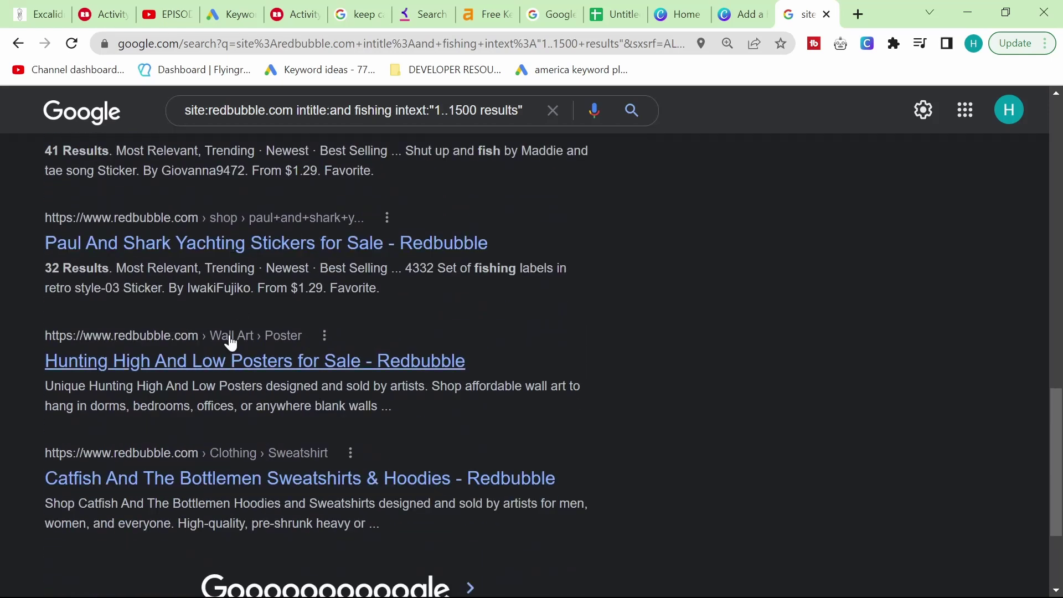
scroll(195, 376, "down", 3)
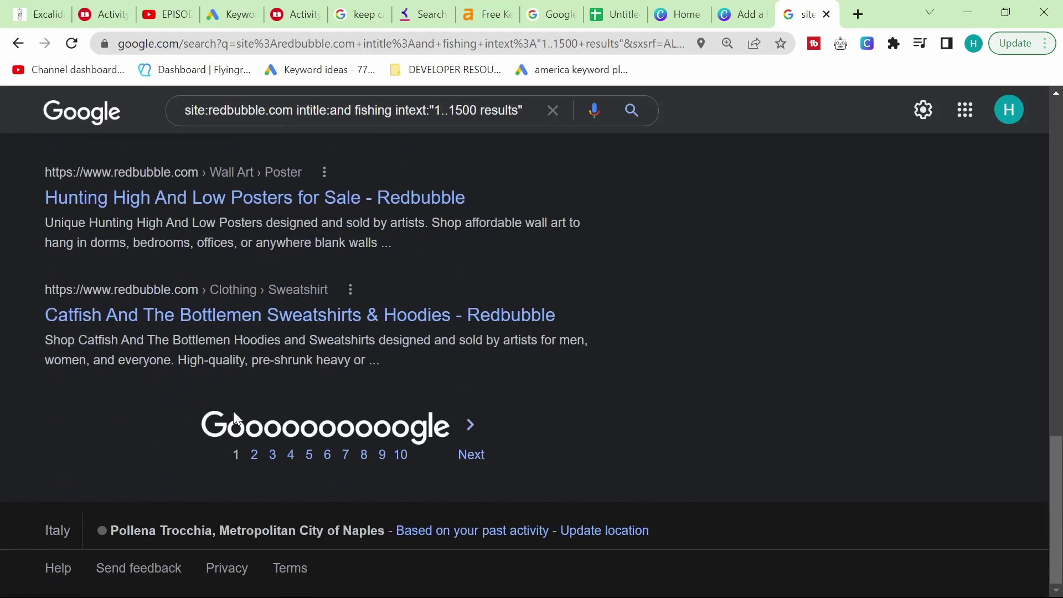
left_click(254, 455)
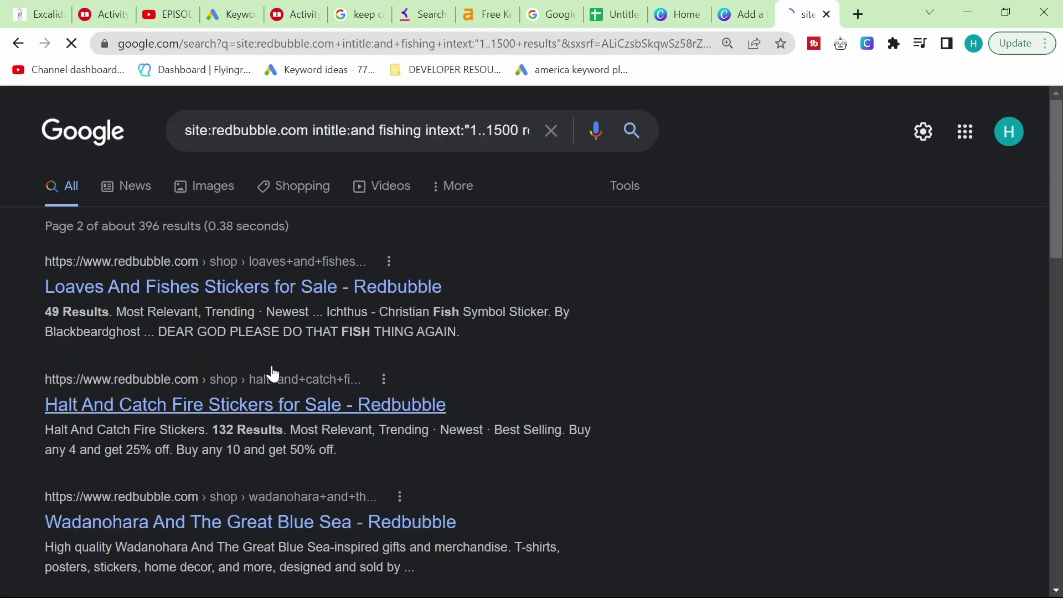
scroll(273, 333, "down", 2)
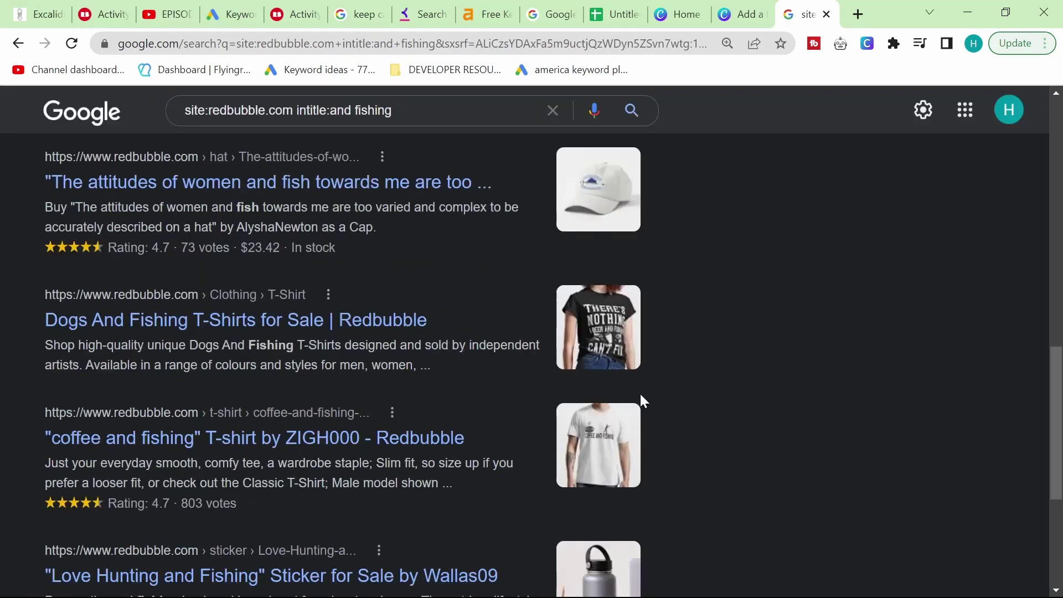
middle_click(396, 339)
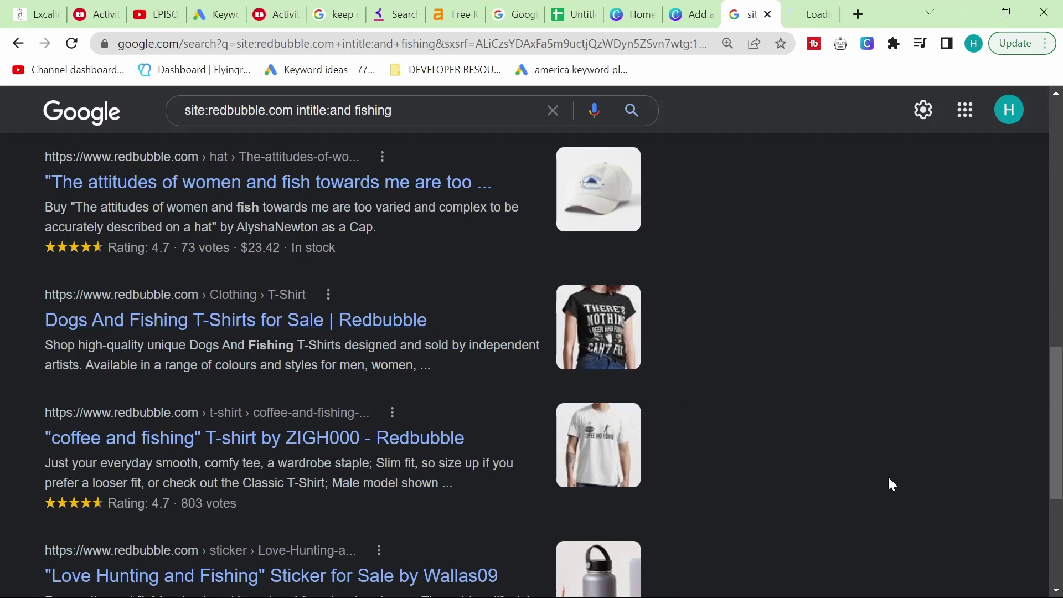
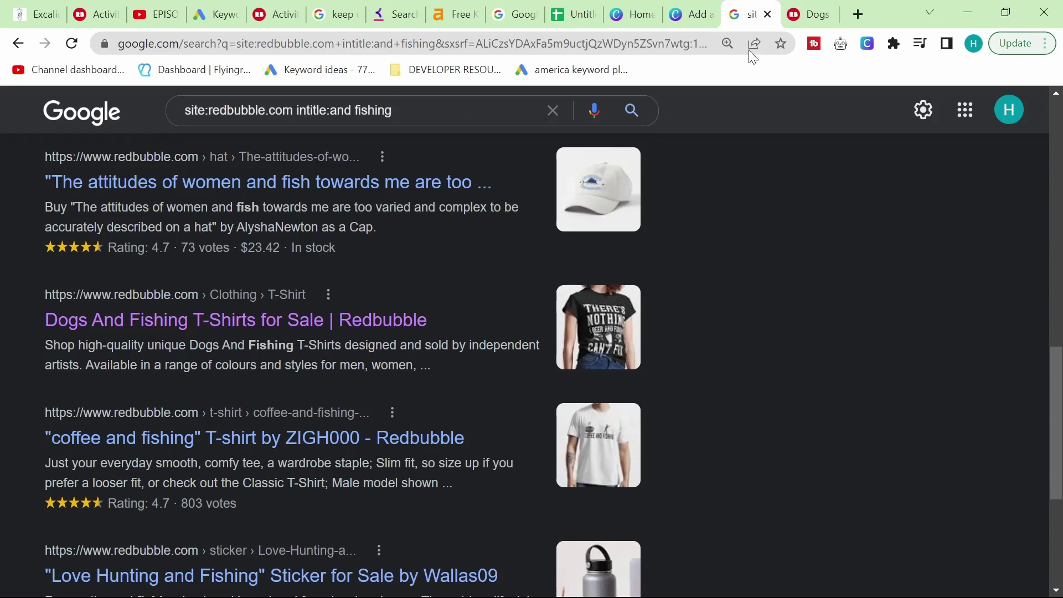
Step: Look over the dogs-and-fishing listing and the Ahrefs ideas for 'keep calm and carry on'
left_click(809, 13)
scroll(680, 346, "down", 1)
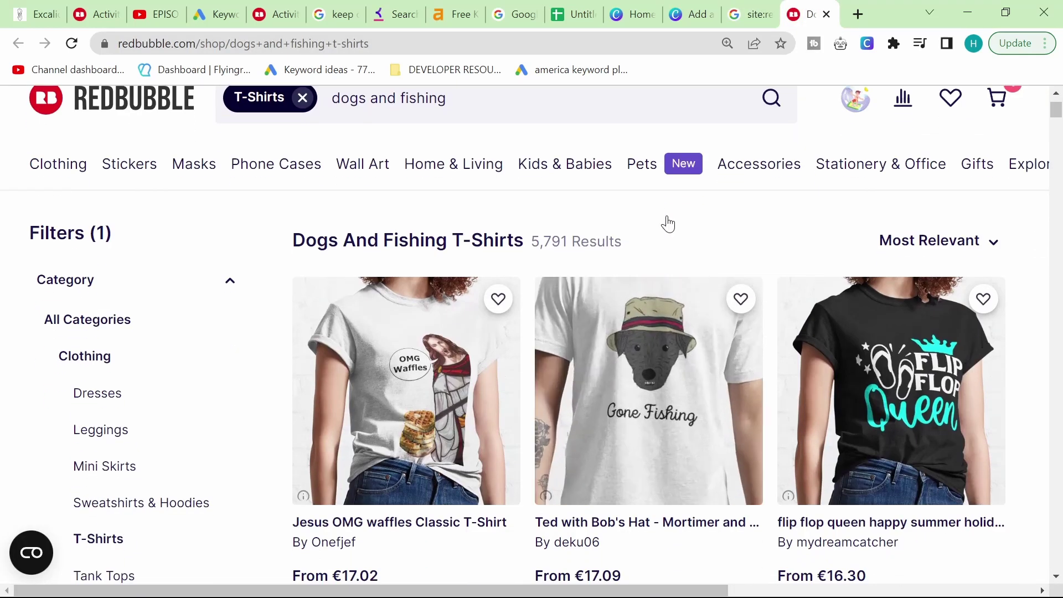
left_click(751, 14)
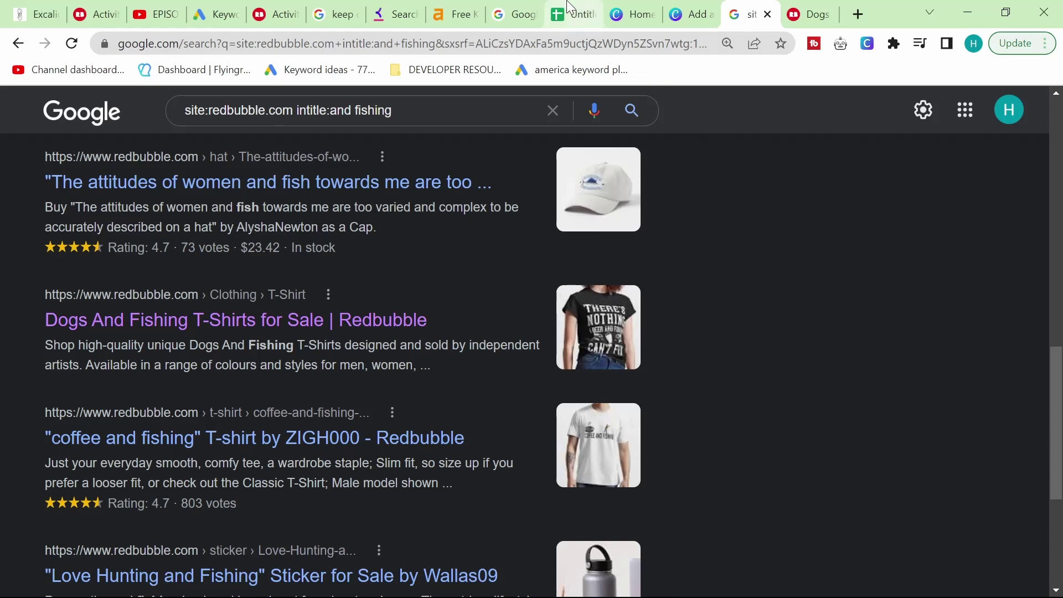
left_click(404, 13)
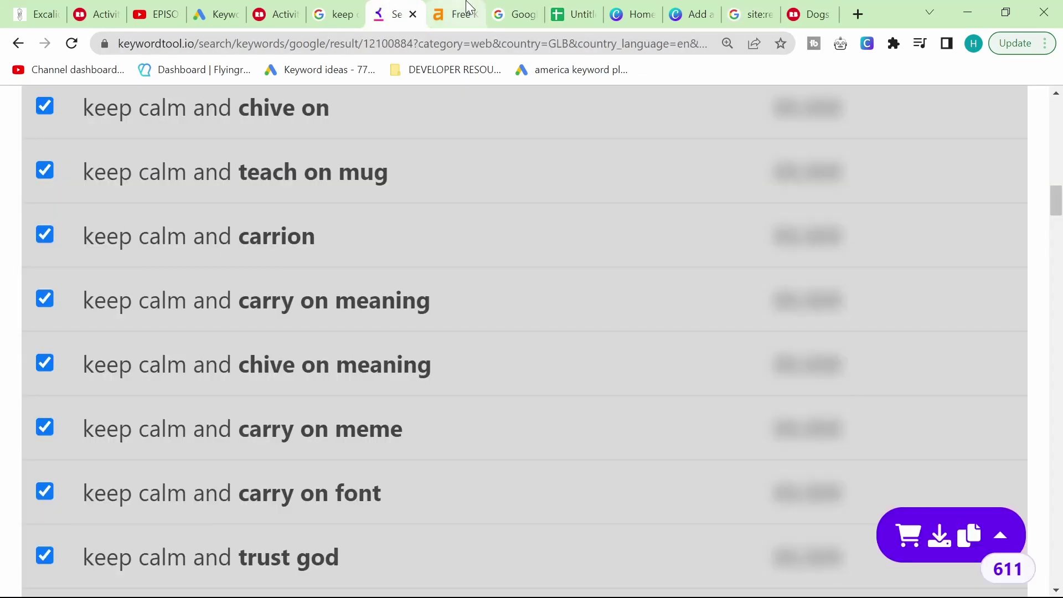
left_click(466, 12)
scroll(349, 237, "up", 10)
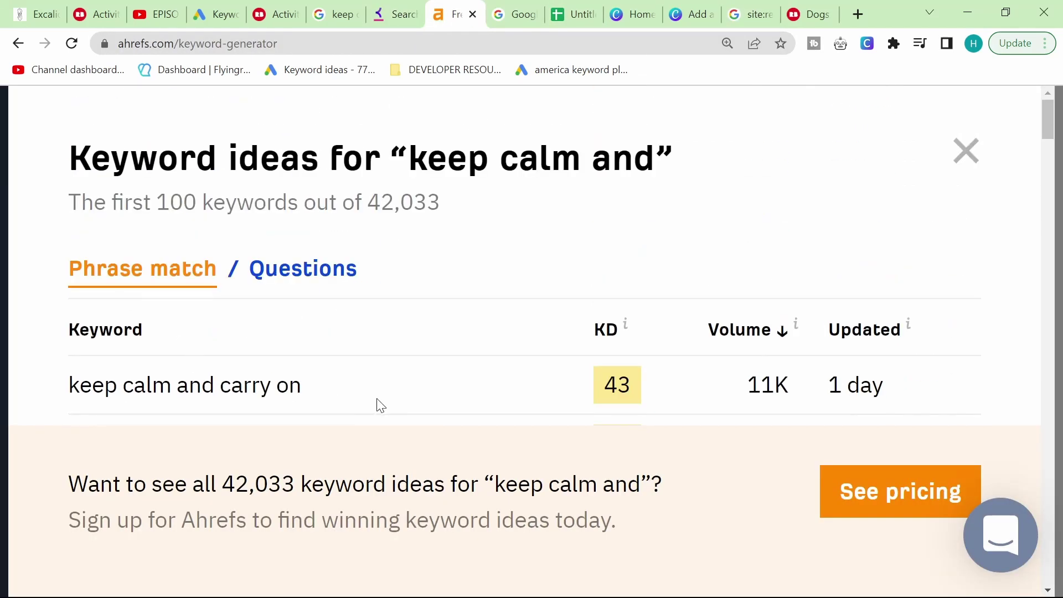
left_click_drag(381, 406, 5, 399)
left_click(316, 392)
Step: Search Keyword Tool for 'theres nothing that cant fix'
left_click(394, 14)
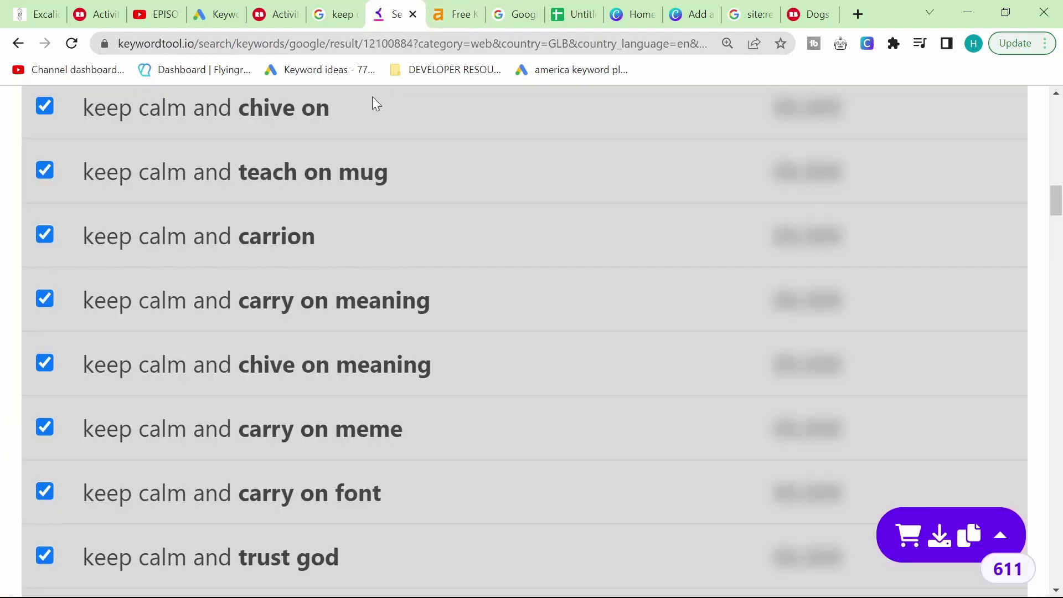
scroll(299, 283, "up", 15)
left_click_drag(499, 279, 249, 297)
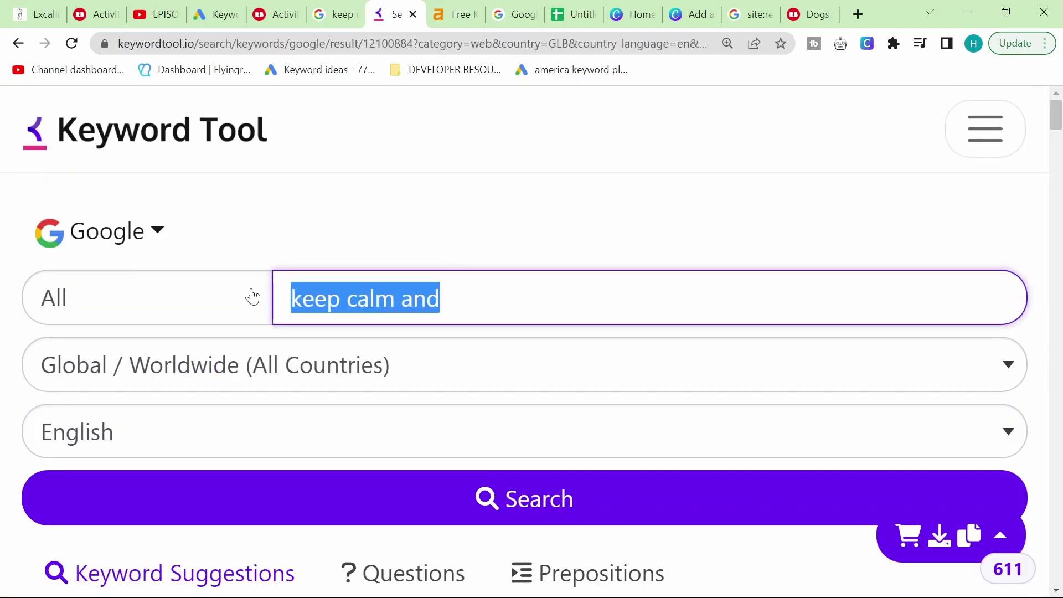
type("theres nothing that")
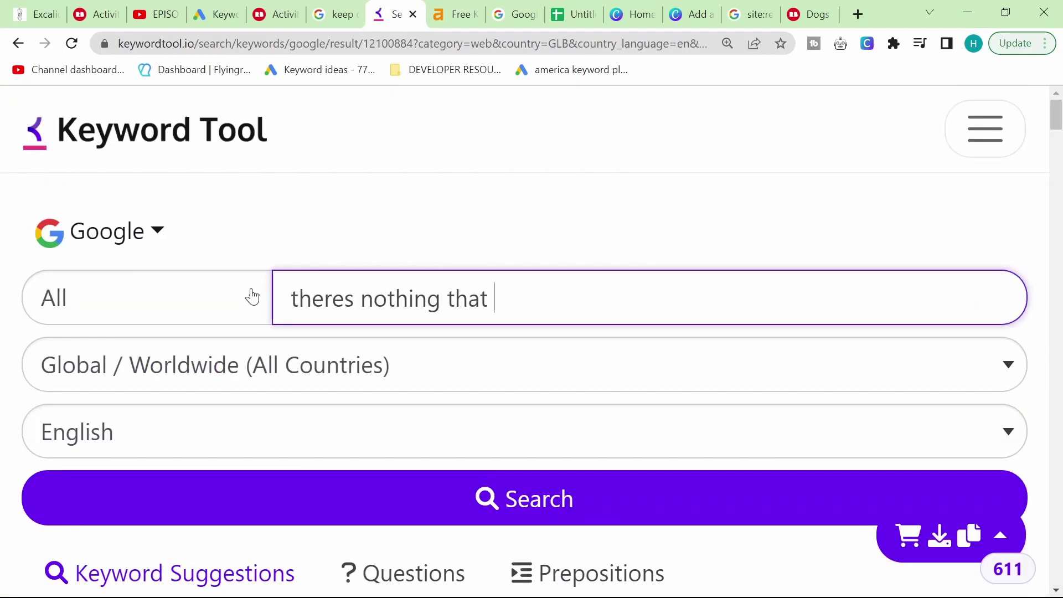
type(" cant fix")
key("Return")
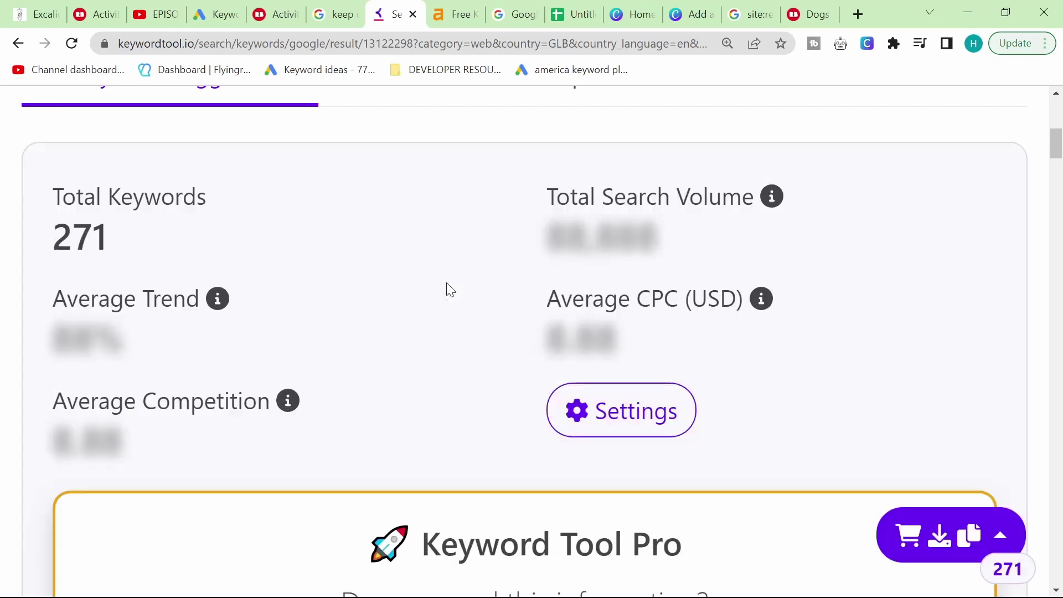
Step: Scroll the 271 suggestions, then return to the Redbubble 'and fishing' Google results
scroll(397, 264, "down", 3)
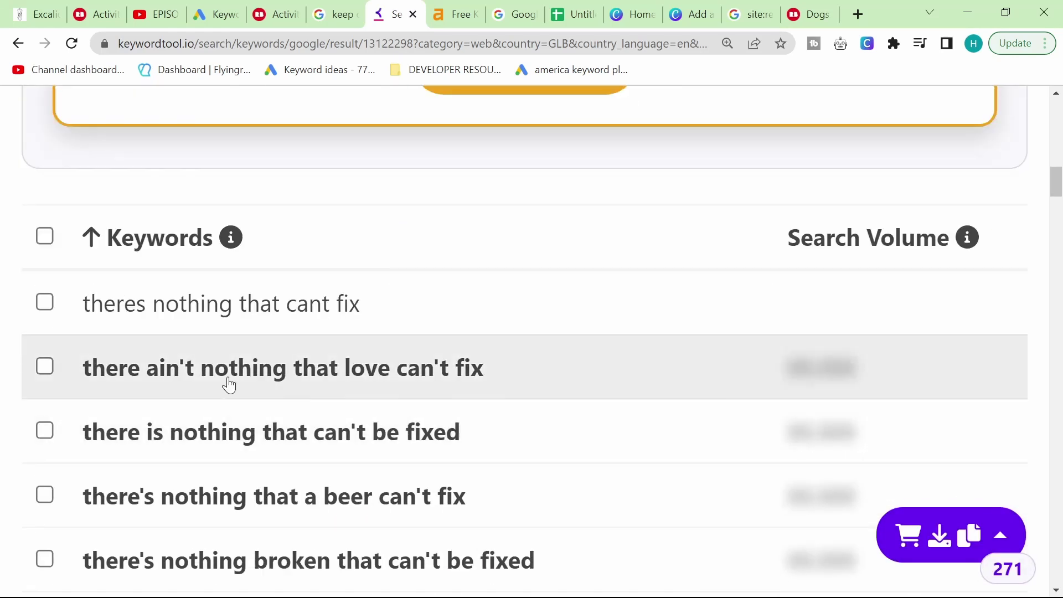
scroll(227, 384, "down", 1)
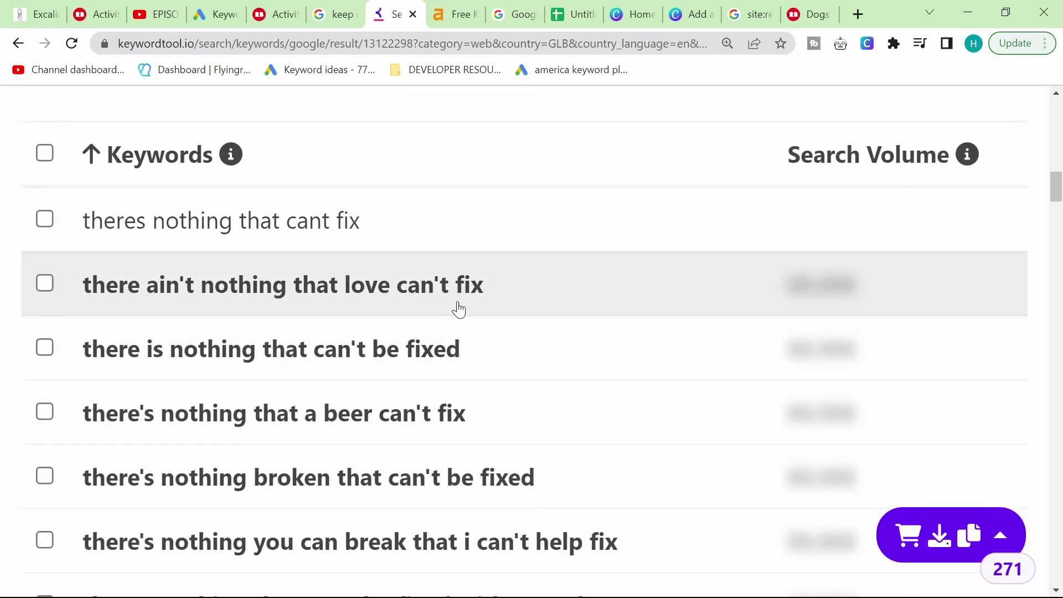
scroll(459, 309, "down", 1)
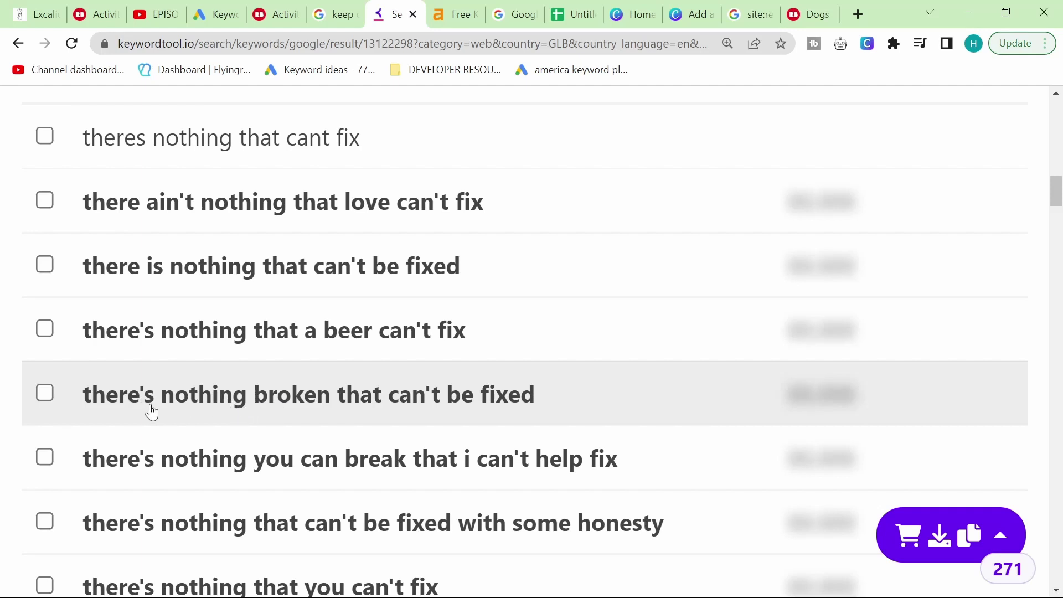
scroll(348, 411, "down", 2)
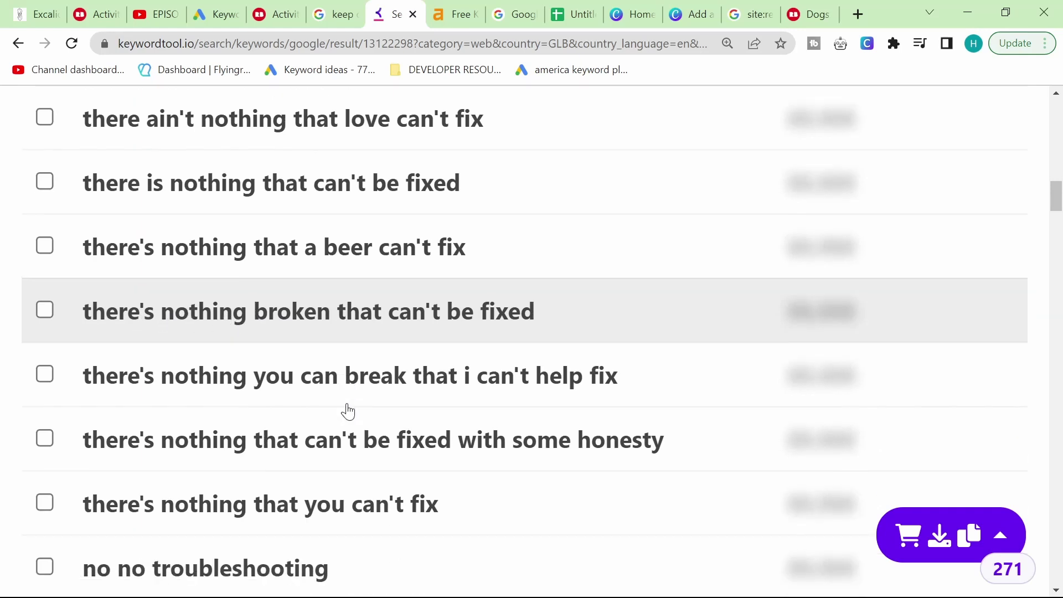
scroll(189, 374, "down", 1)
scroll(187, 378, "down", 8)
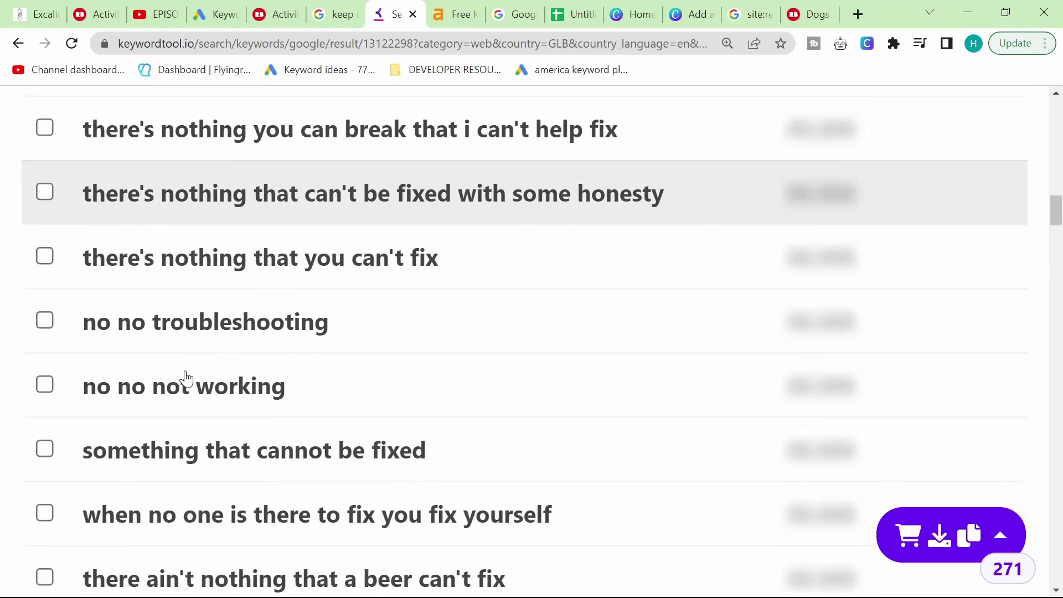
scroll(186, 378, "down", 6)
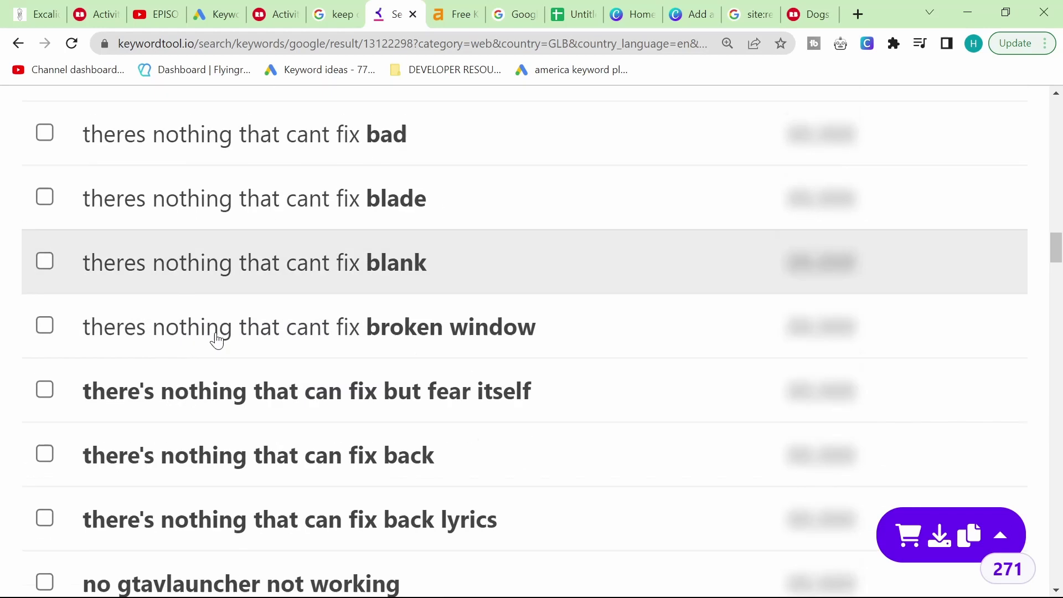
left_click(810, 11)
left_click(747, 11)
Step: Go to page 3 of the Redbubble 'and fishing' Google results
scroll(508, 321, "down", 3)
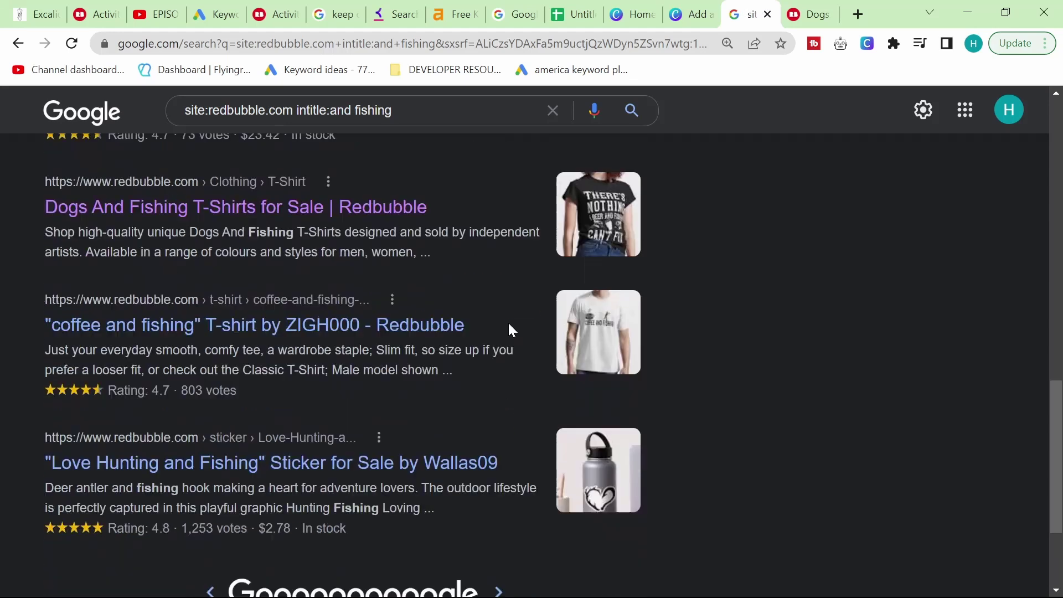
scroll(299, 341, "down", 2)
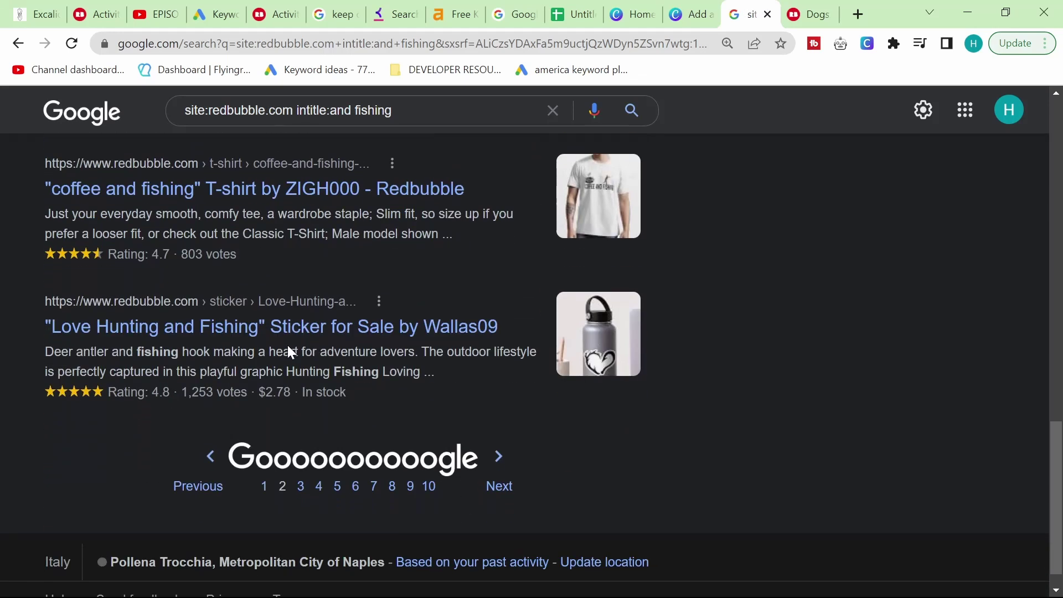
left_click(300, 487)
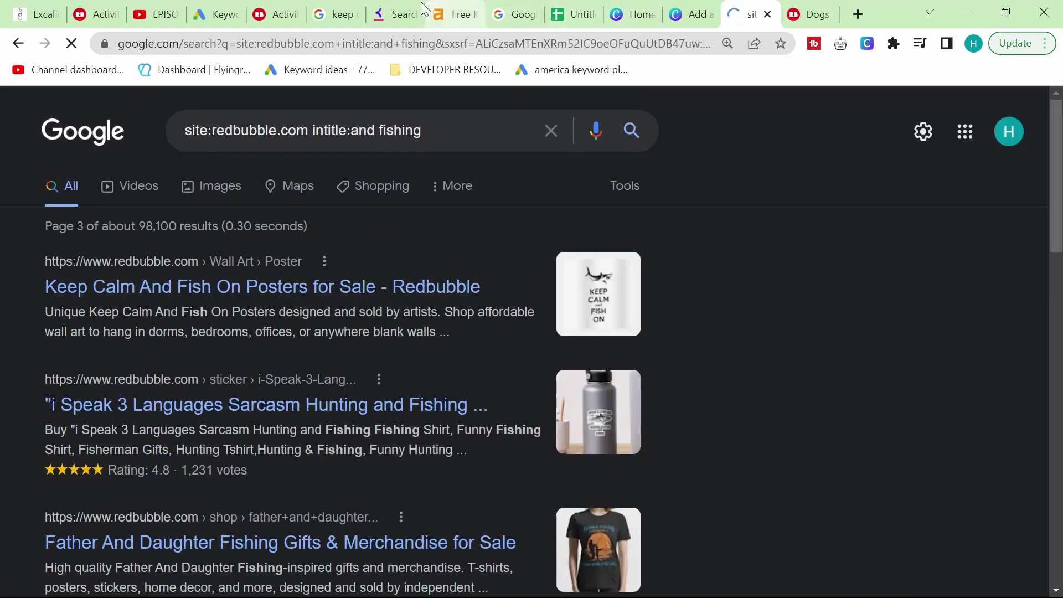
Step: Search Keyword Tool for 'fishing and' and check the Ahrefs keyword ideas
left_click(395, 13)
scroll(325, 265, "up", 5)
scroll(328, 268, "up", 15)
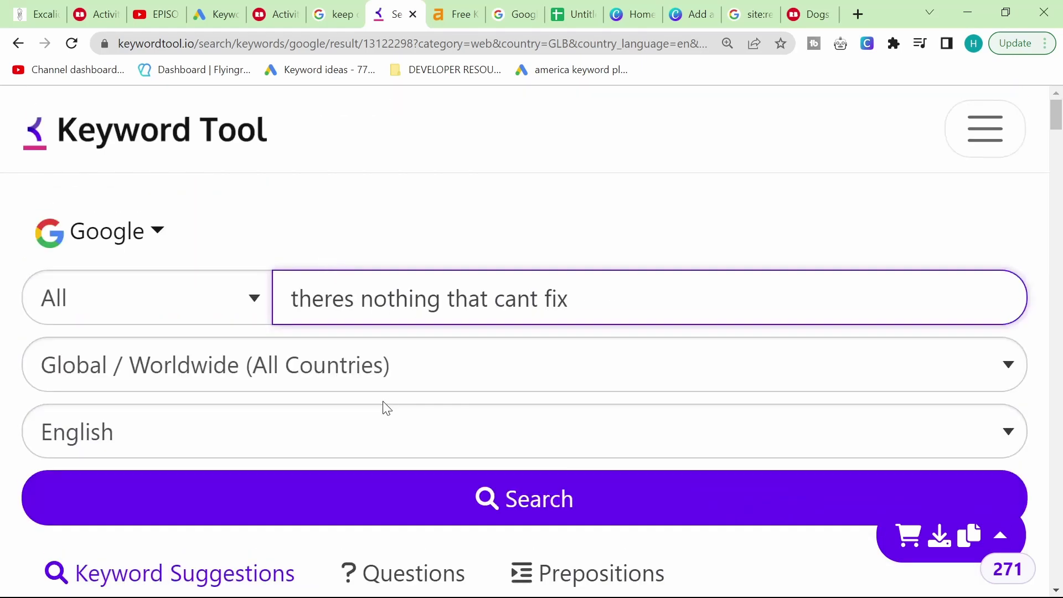
key("ctrl+a")
type("f")
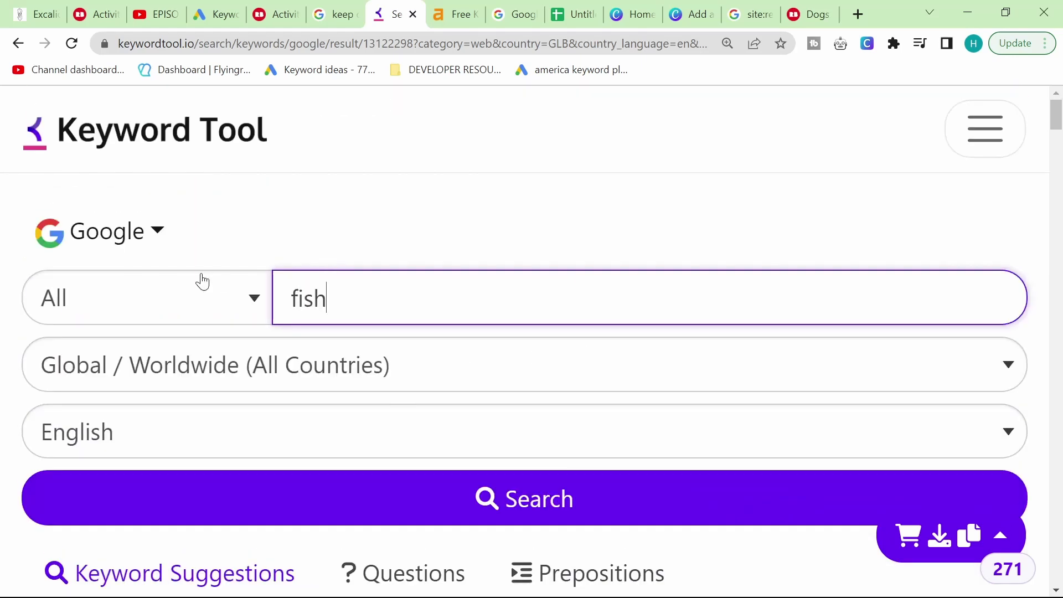
key("Return")
left_click(750, 14)
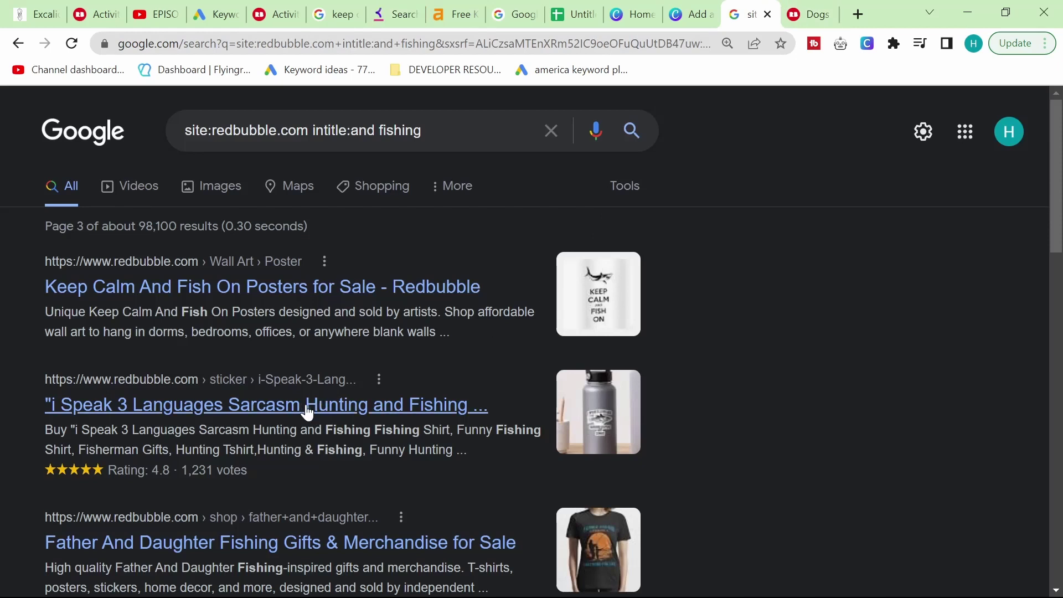
left_click(455, 14)
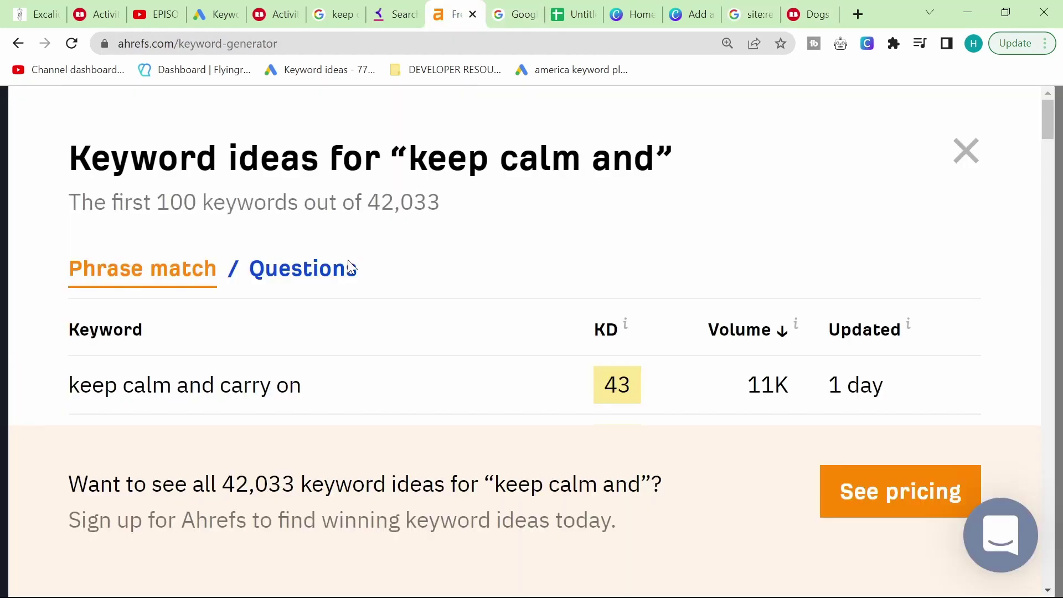
left_click(394, 14)
Step: Search 'i speak 3 languages sarcasm' and scroll its 214 suggestions, like 'fluently' and 'meme'
left_click(439, 308)
left_click_drag(440, 309, 192, 306)
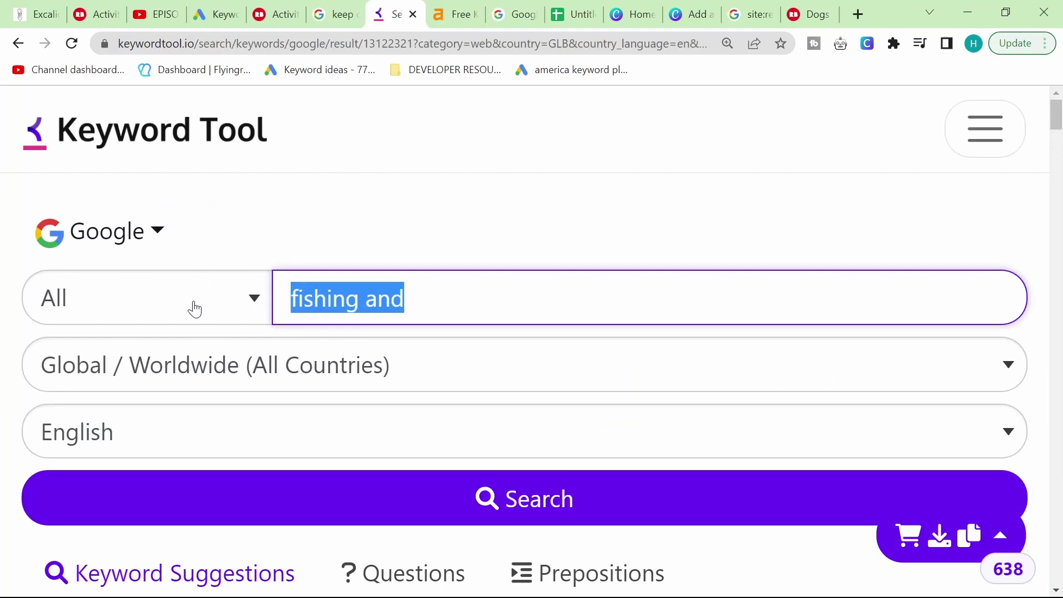
type("i speak 3 languages")
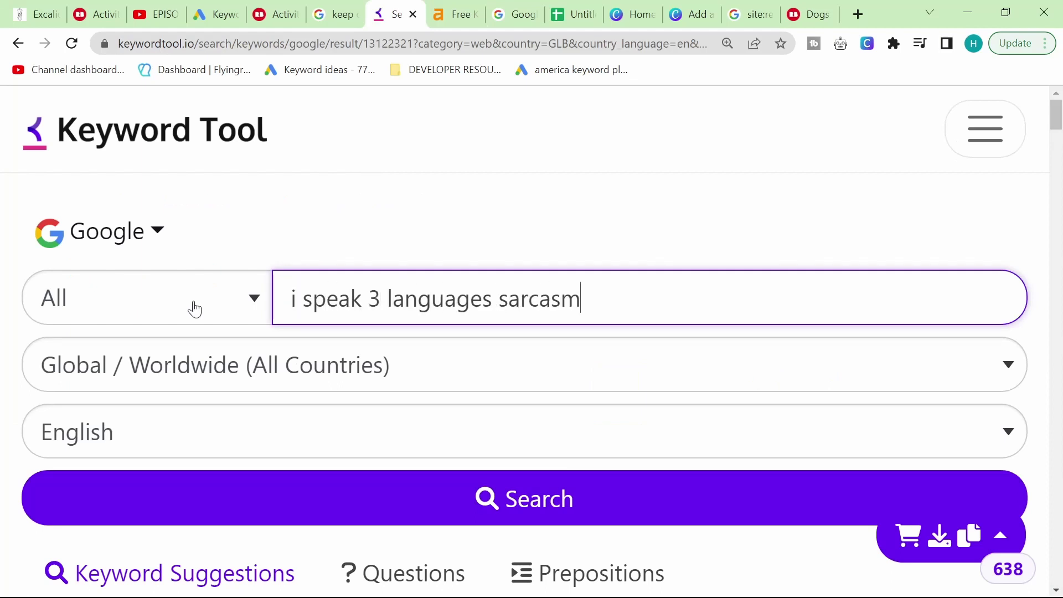
key("Return")
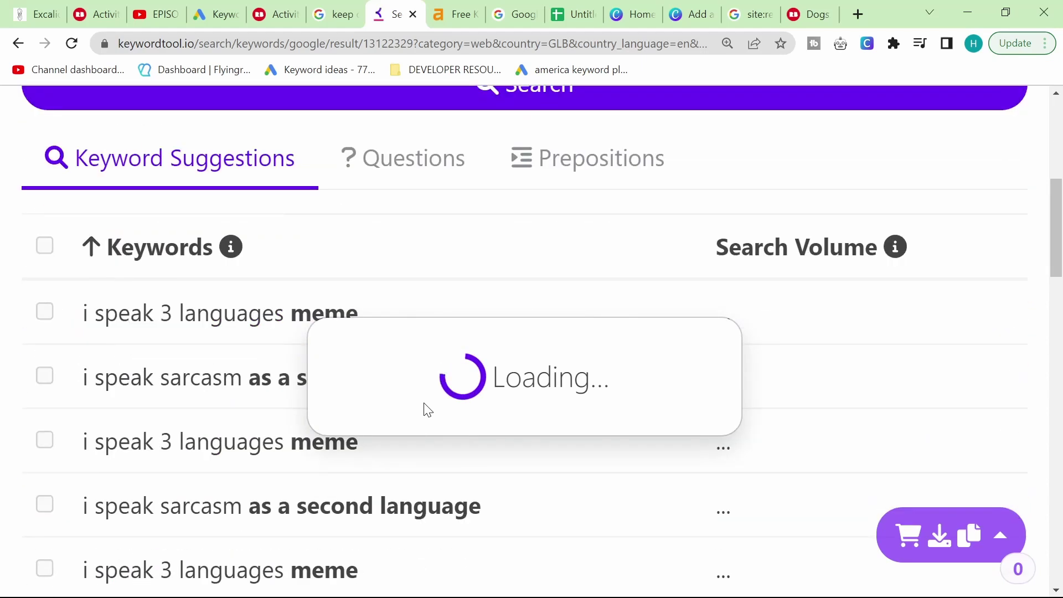
scroll(242, 331, "down", 10)
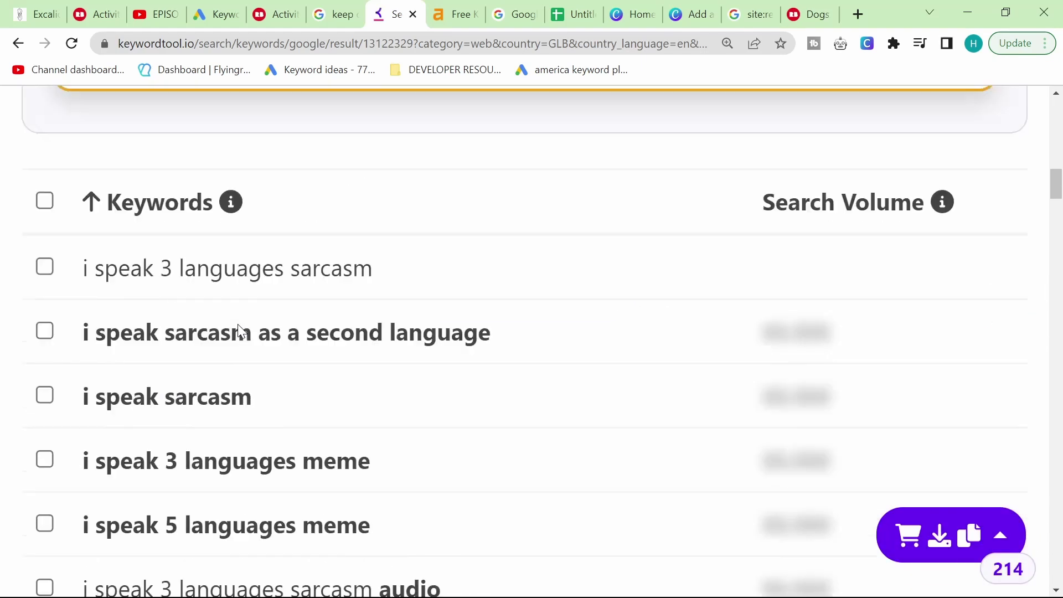
scroll(205, 375, "down", 4)
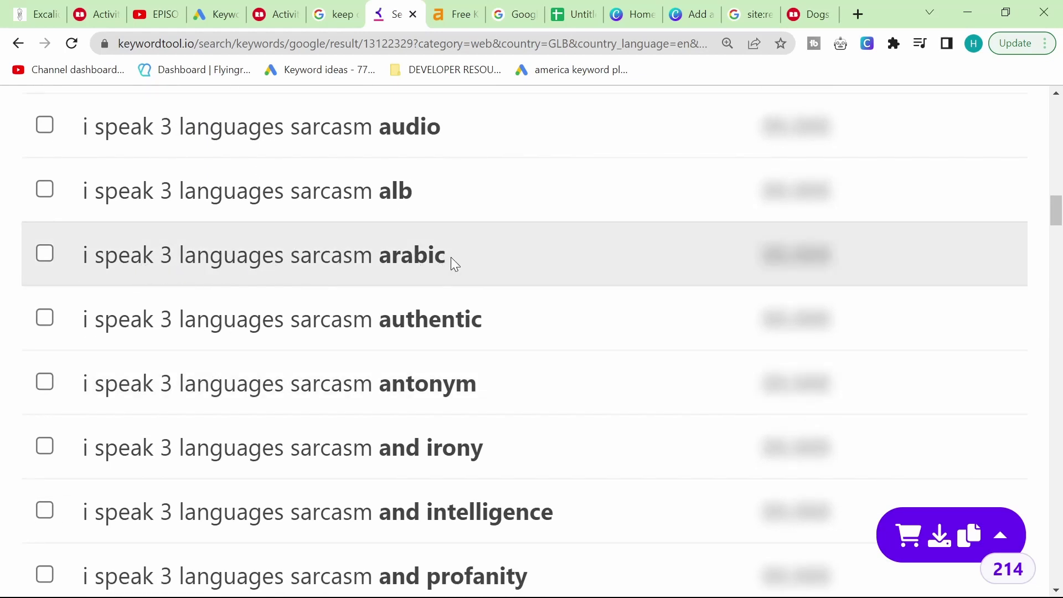
scroll(290, 360, "down", 4)
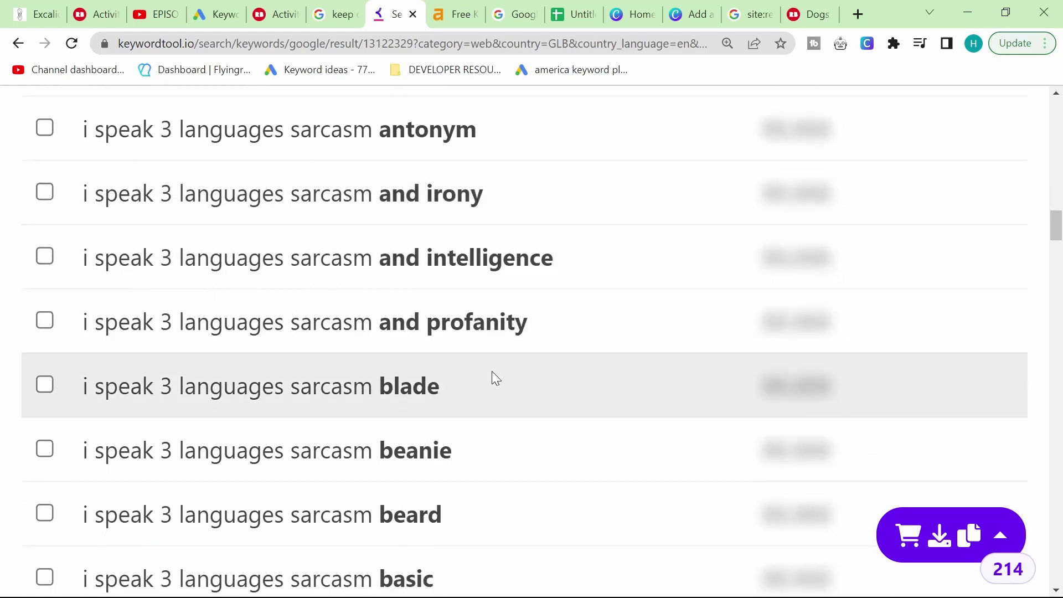
scroll(491, 377, "down", 4)
scroll(380, 354, "down", 2)
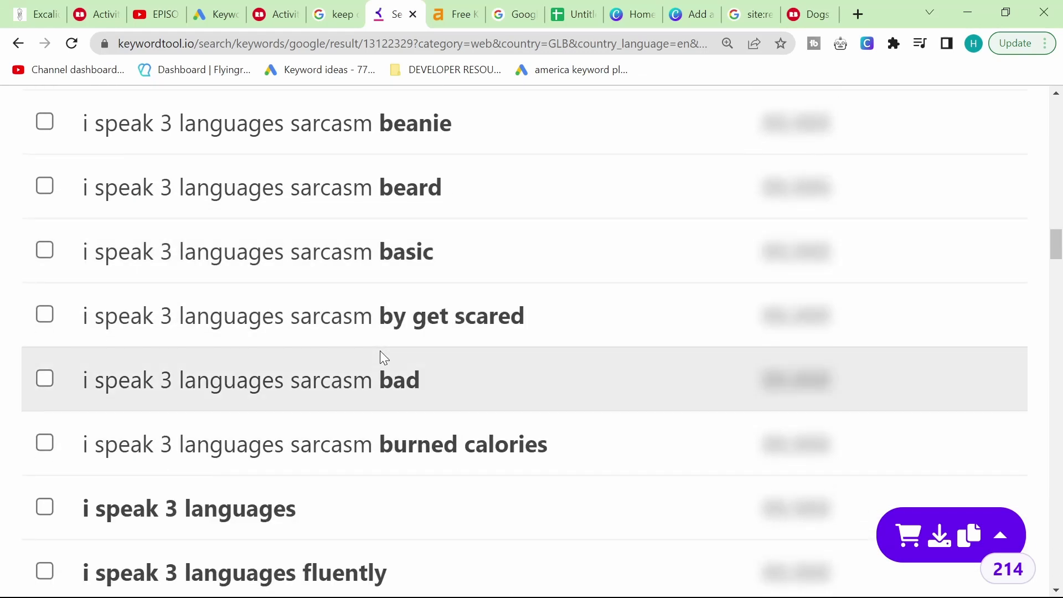
scroll(380, 356, "down", 4)
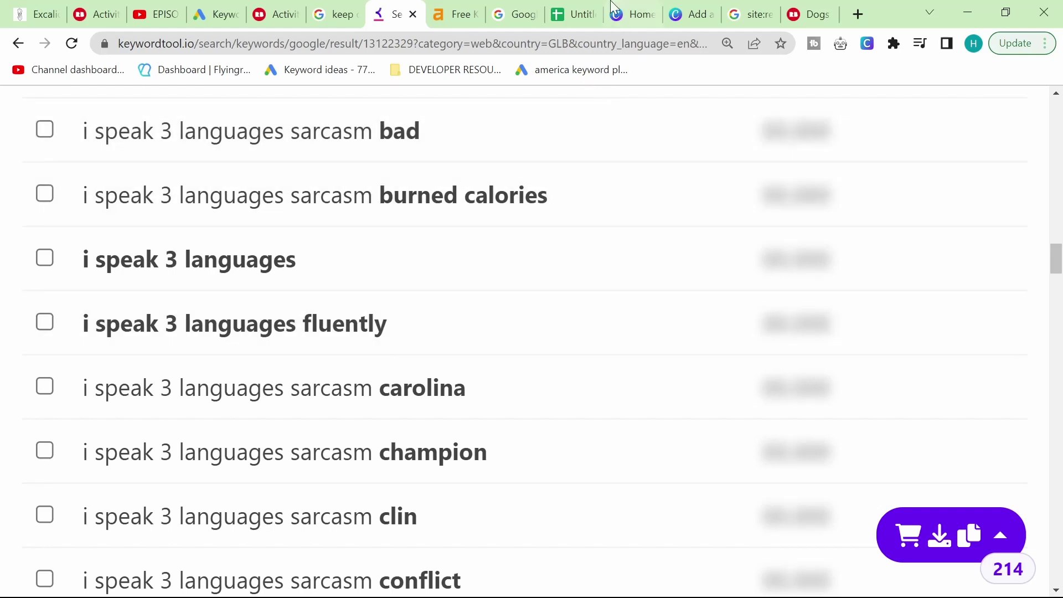
Step: Open the 'Hunting And Fishing' sticker listing and scroll its 9 designs priced from €1.12
left_click(742, 14)
scroll(603, 304, "down", 3)
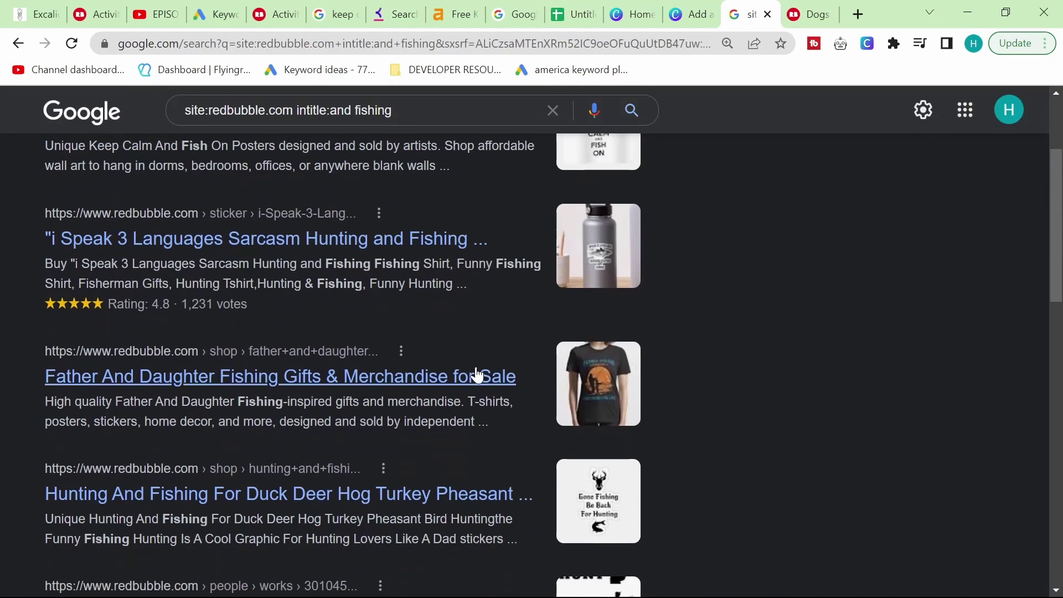
scroll(478, 376, "down", 2)
scroll(682, 368, "down", 1)
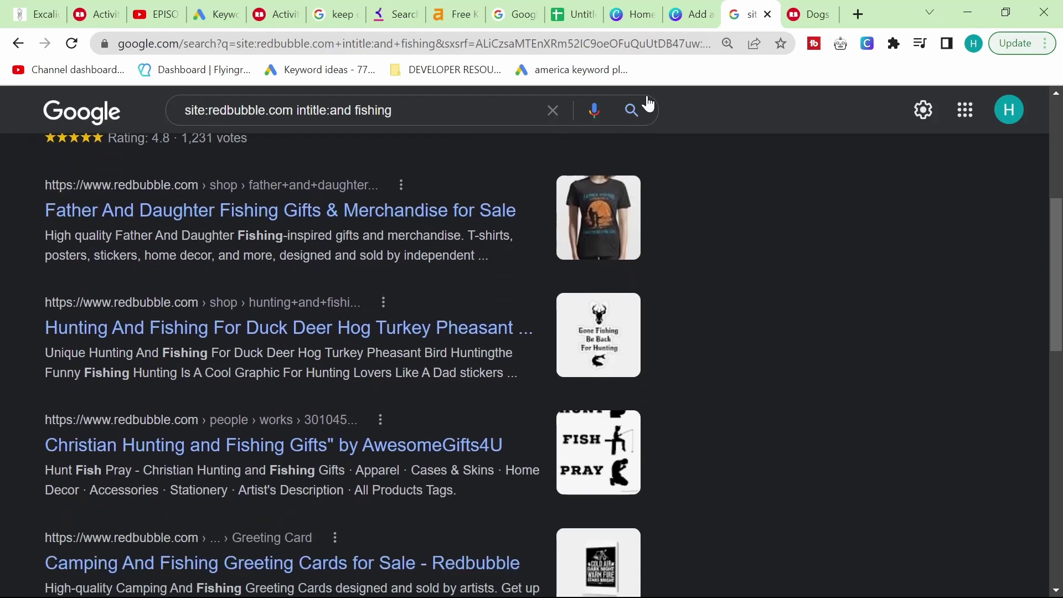
left_click(756, 14)
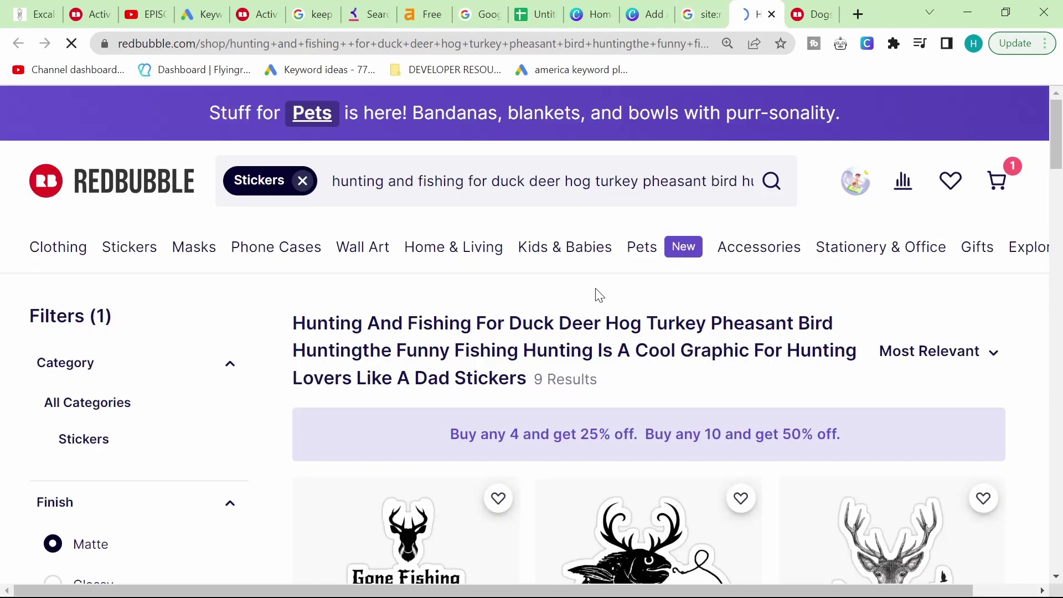
scroll(603, 298, "down", 3)
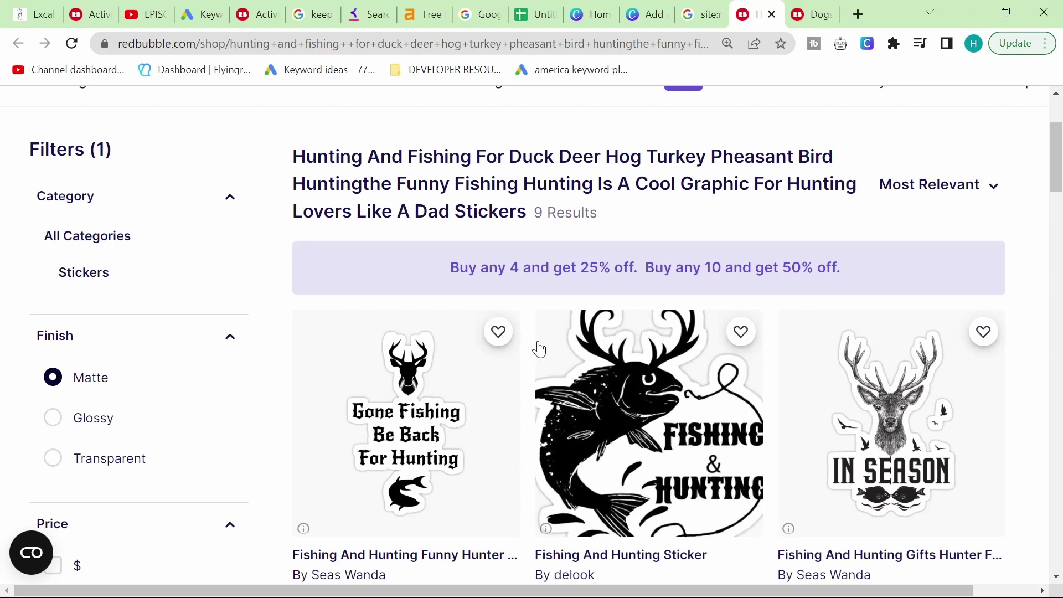
scroll(539, 347, "down", 1)
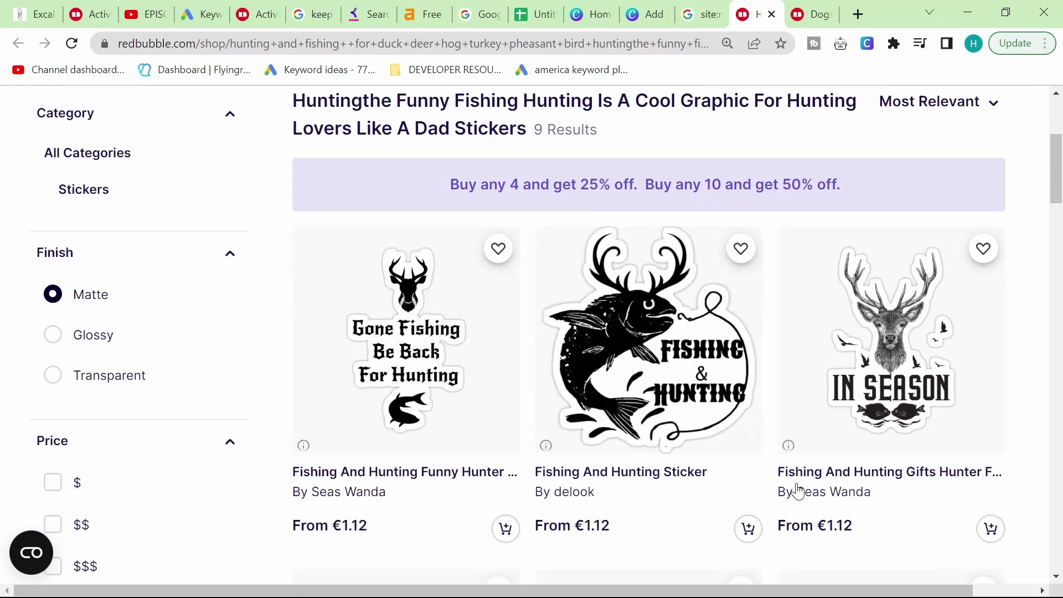
scroll(795, 487, "down", 6)
scroll(795, 487, "down", 4)
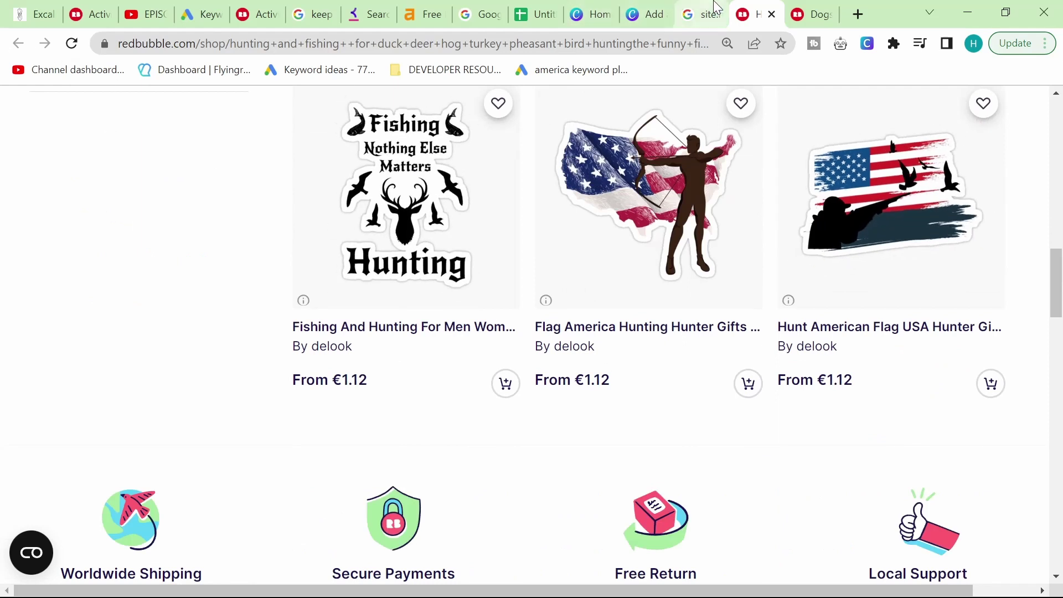
Step: Search Google for 'site:redbubble.com intitle:beer and' and scroll the ~146,000 results
left_click(701, 14)
scroll(449, 151, "up", 1)
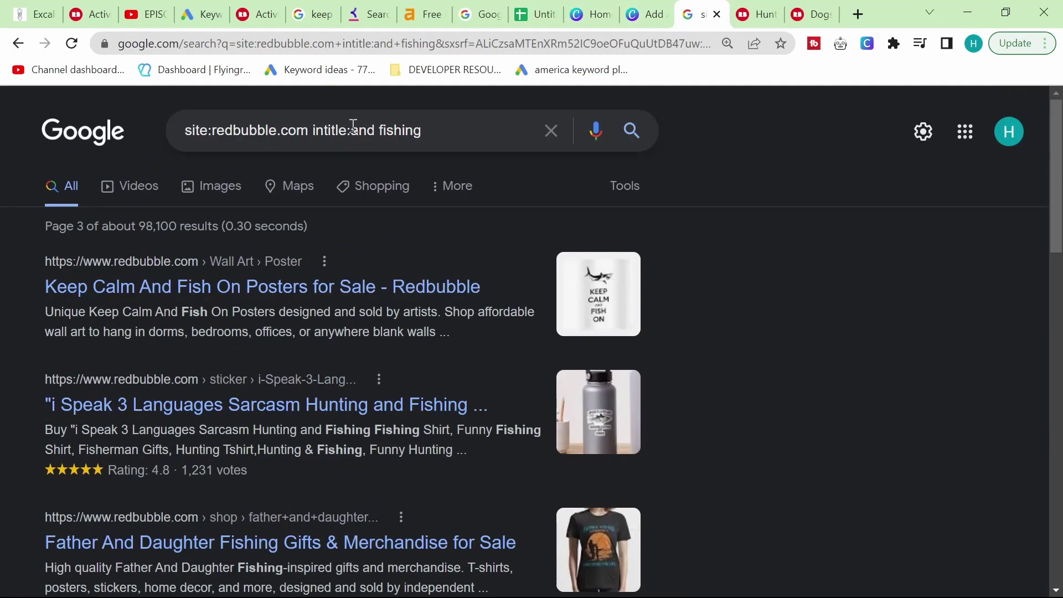
left_click_drag(353, 125, 639, 133)
type("beer")
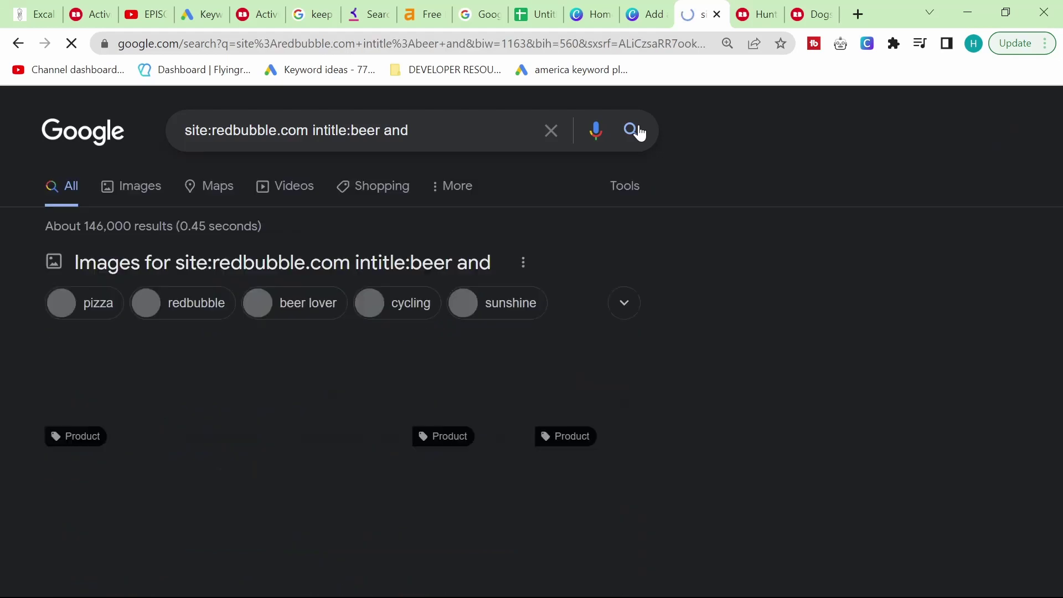
scroll(365, 365, "down", 3)
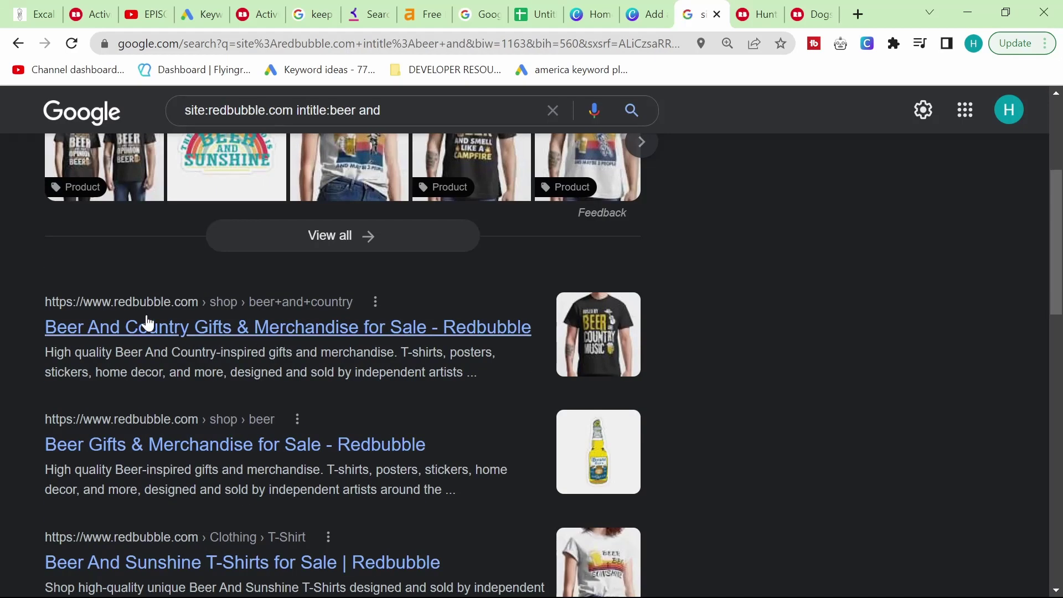
scroll(83, 332, "down", 3)
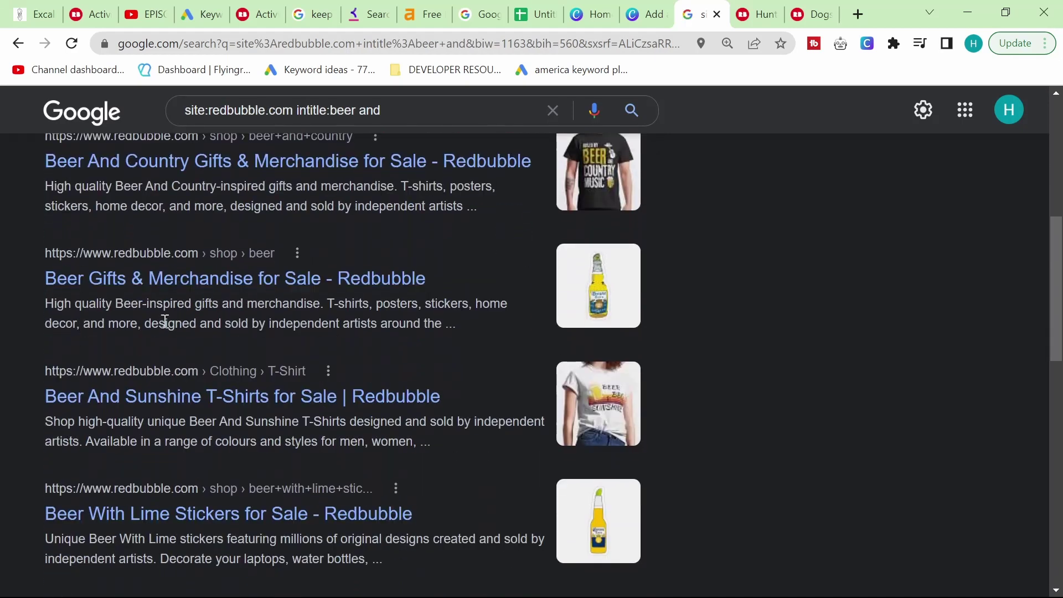
scroll(146, 377, "down", 2)
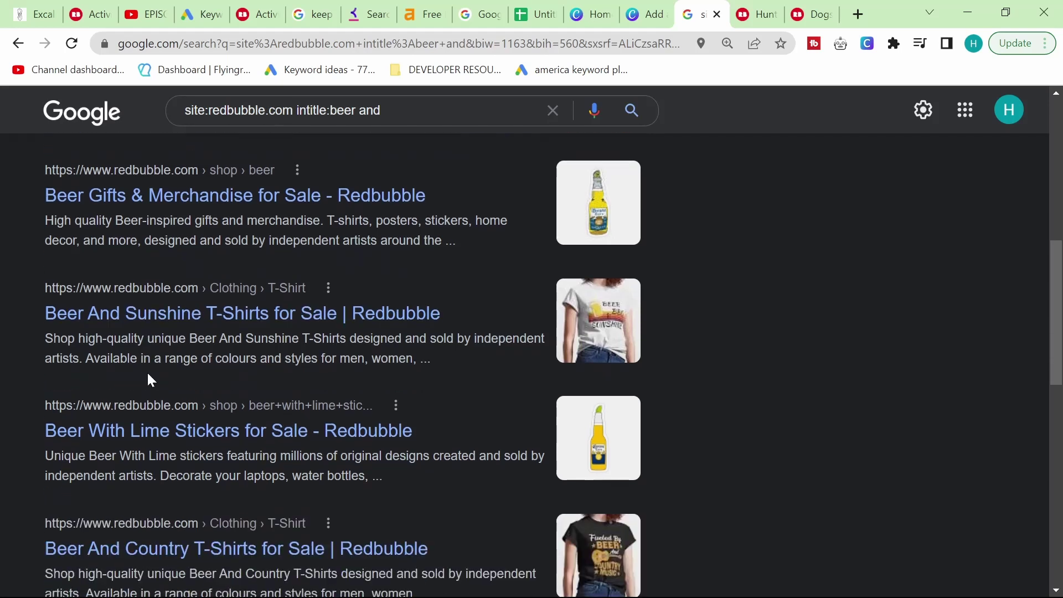
scroll(147, 379, "down", 2)
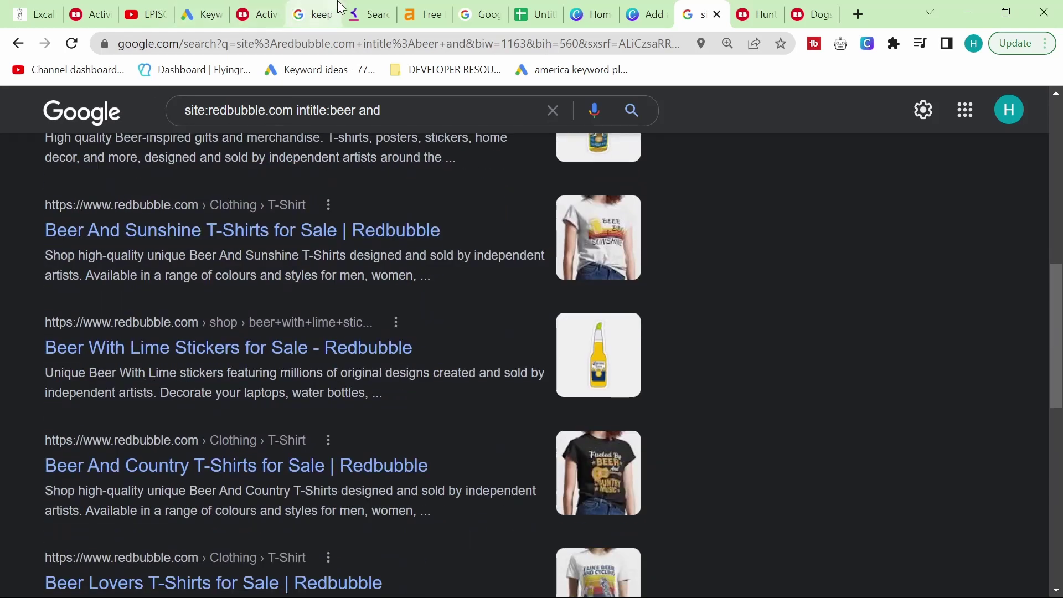
left_click(368, 14)
scroll(451, 306, "up", 15)
scroll(453, 311, "up", 10)
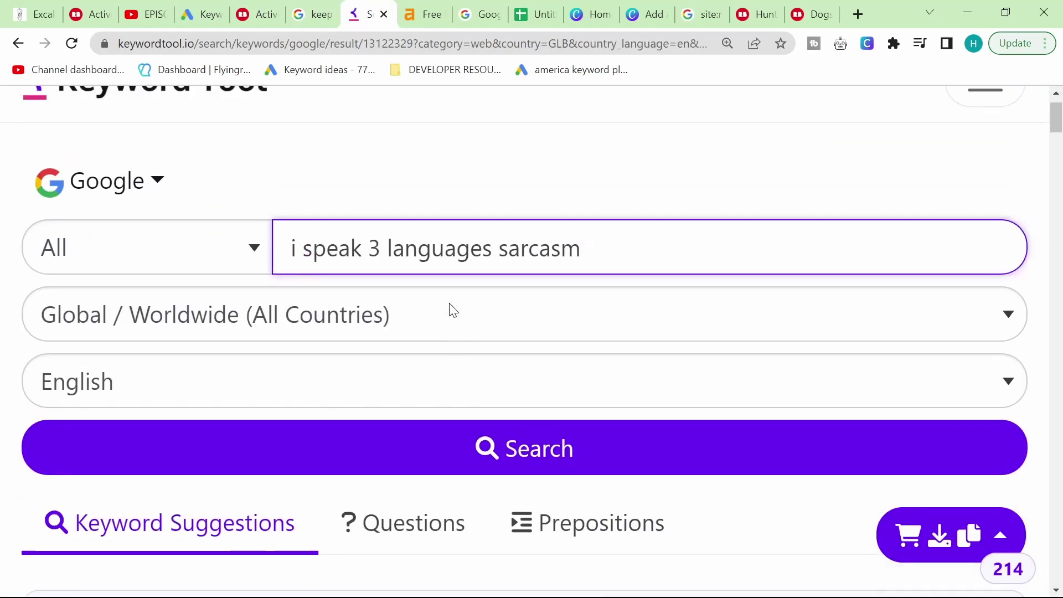
Step: Search Keyword Tool for 'i love beer and', then scroll Google's Redbubble beer results
left_click_drag(615, 299, 147, 287)
type("i love")
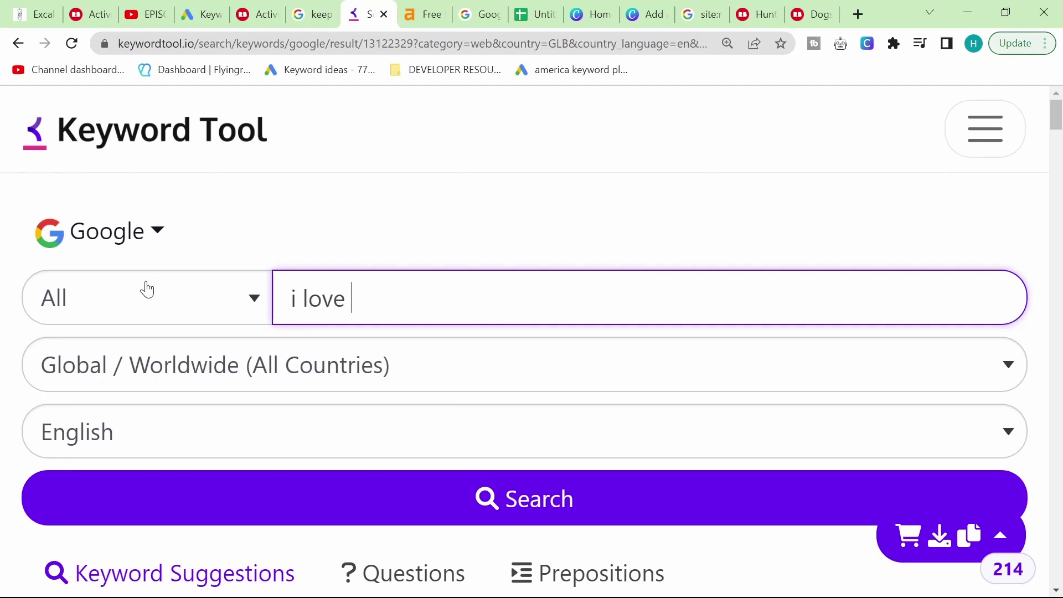
type(" beer and")
key("Return")
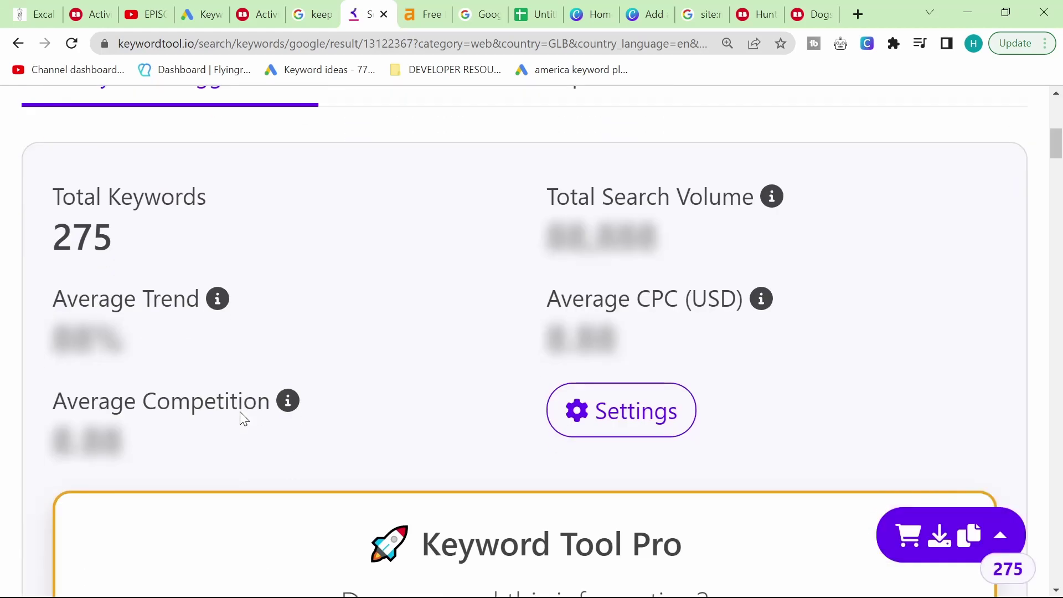
scroll(242, 412, "down", 12)
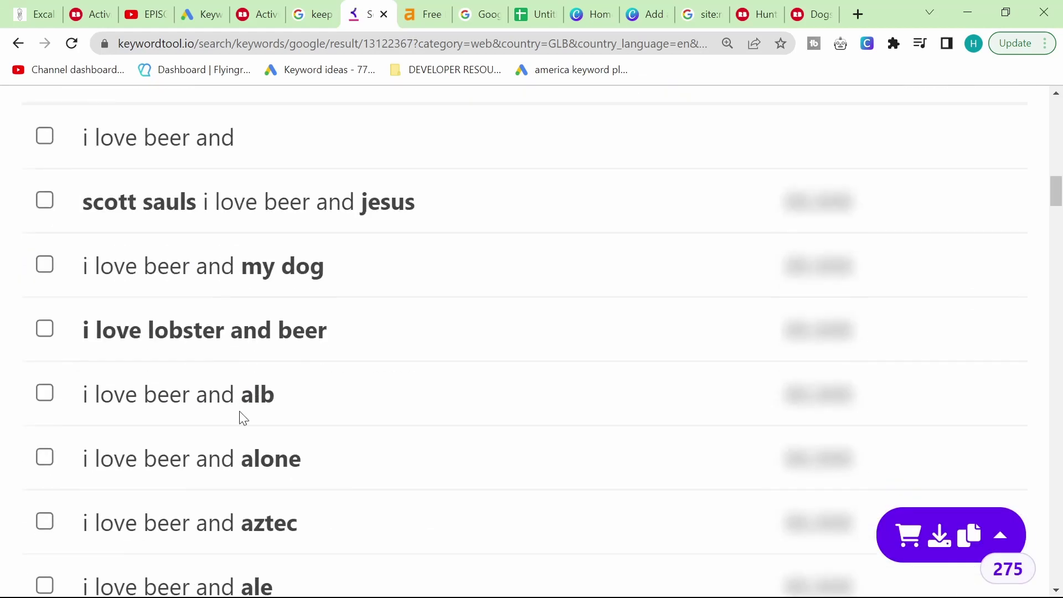
scroll(249, 413, "up", 1)
scroll(251, 413, "down", 5)
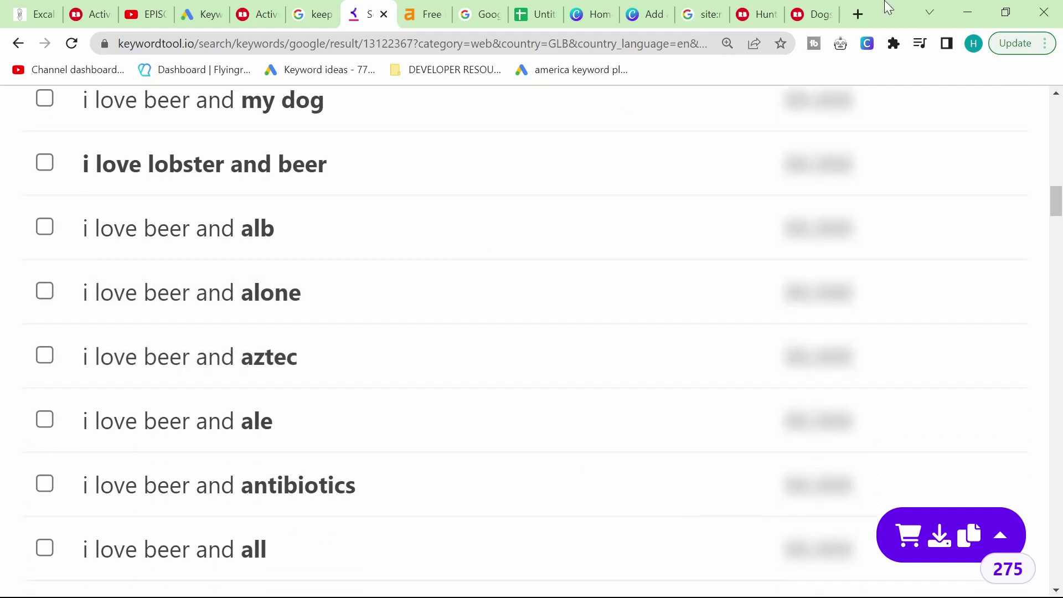
left_click(703, 14)
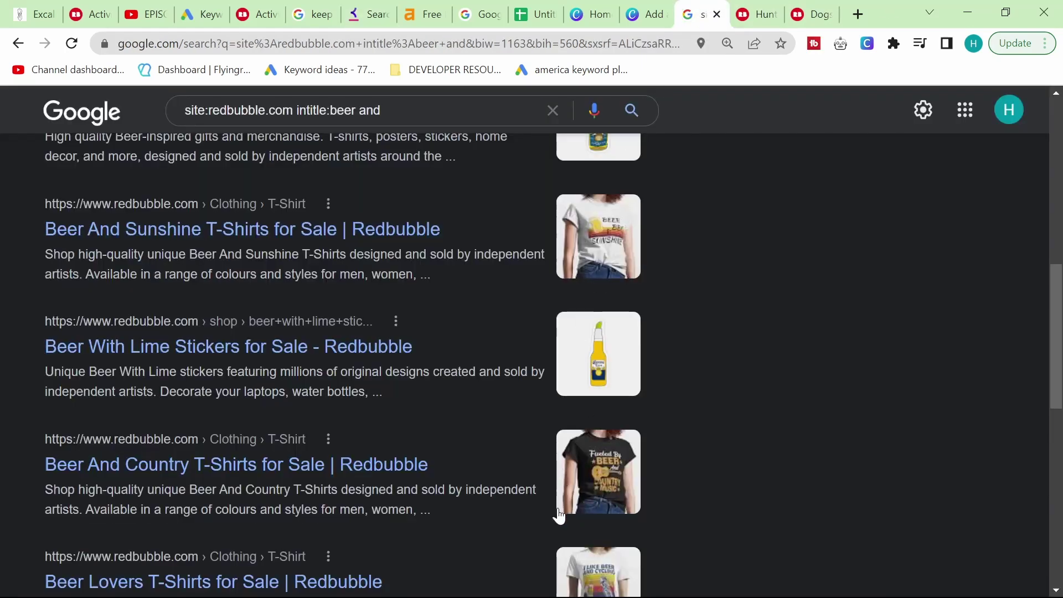
scroll(562, 513, "down", 2)
scroll(552, 512, "down", 5)
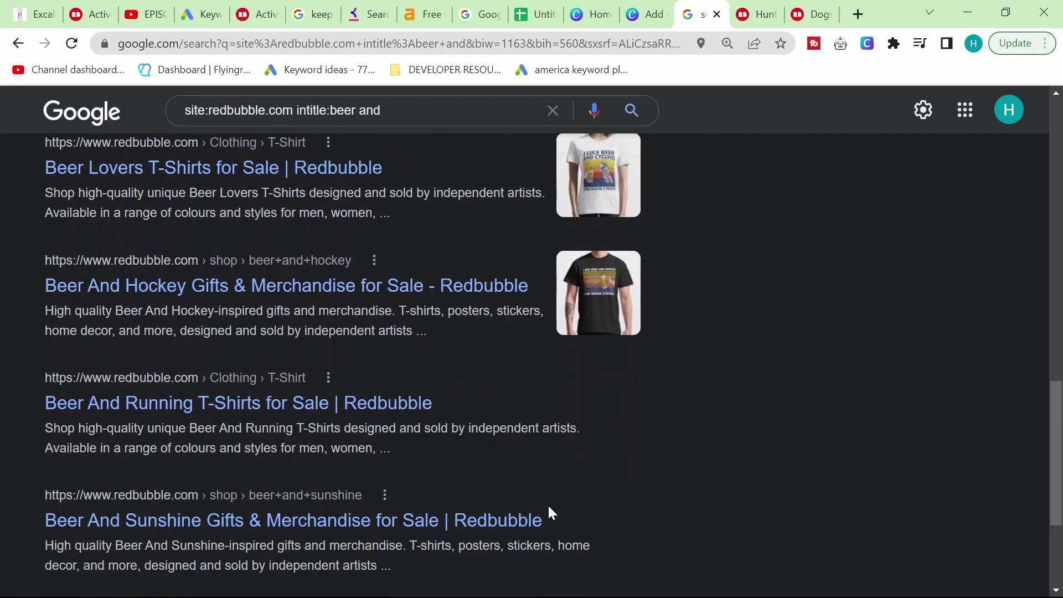
scroll(552, 512, "down", 1)
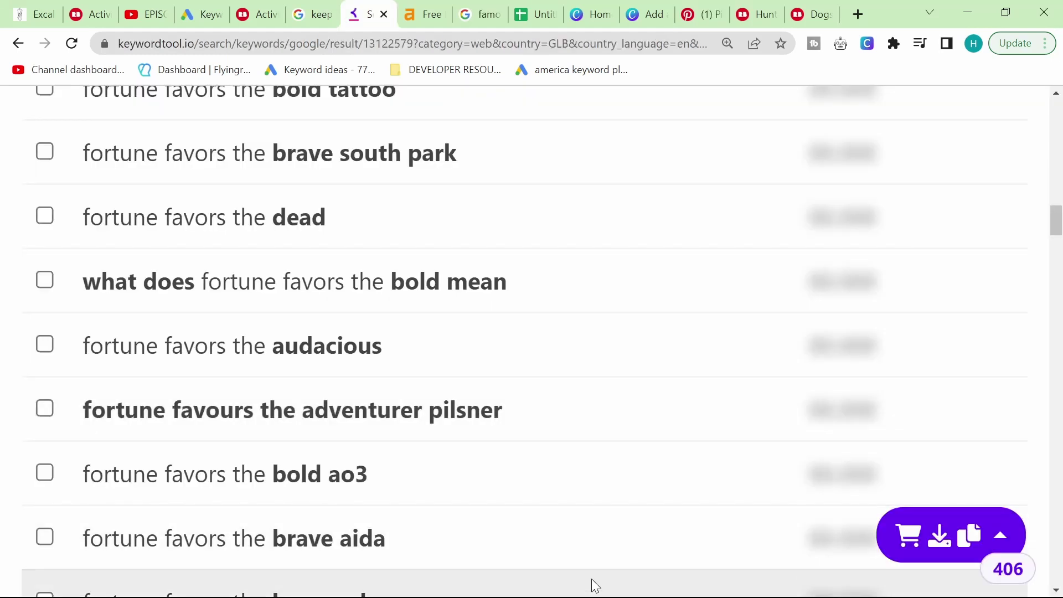
Step: Select the phrase 'Fortune favors the' in Google's famous short sayings results
left_click(480, 14)
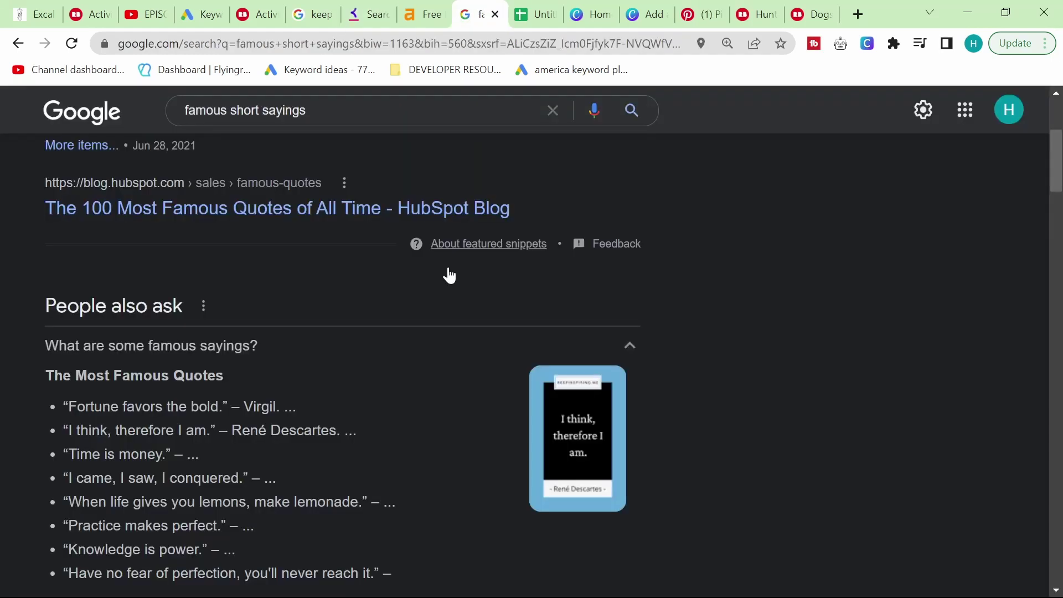
scroll(415, 288, "up", 5)
left_click_drag(362, 123, 61, 131)
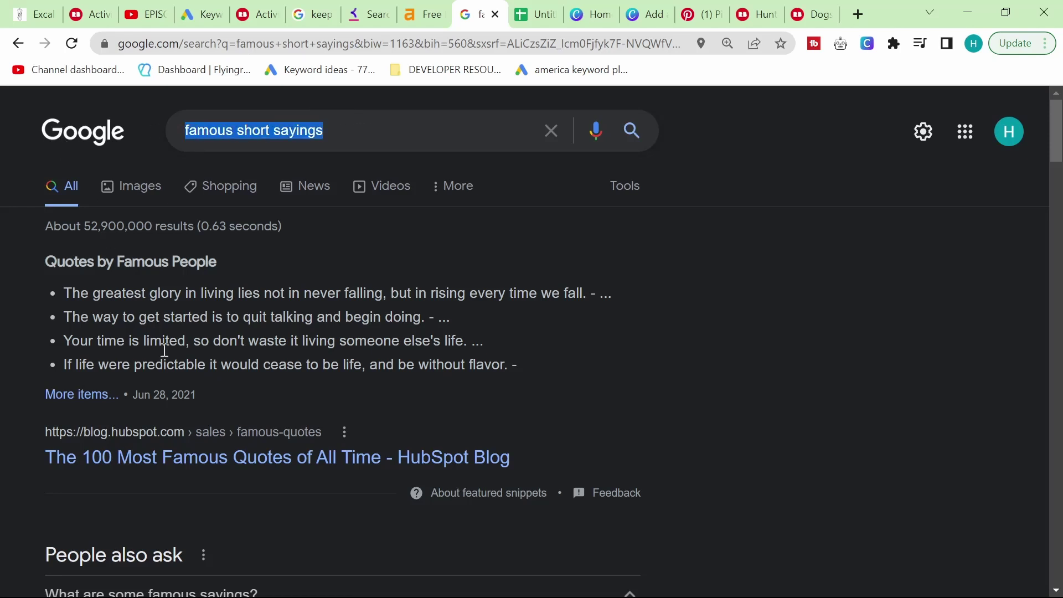
scroll(164, 350, "down", 6)
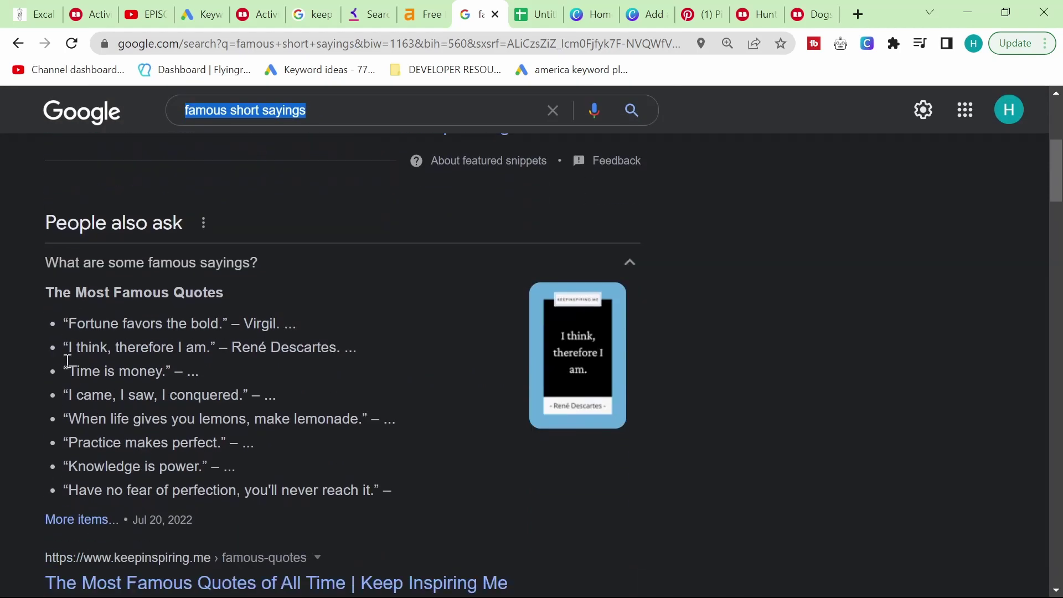
left_click_drag(71, 324, 210, 323)
left_click(220, 325)
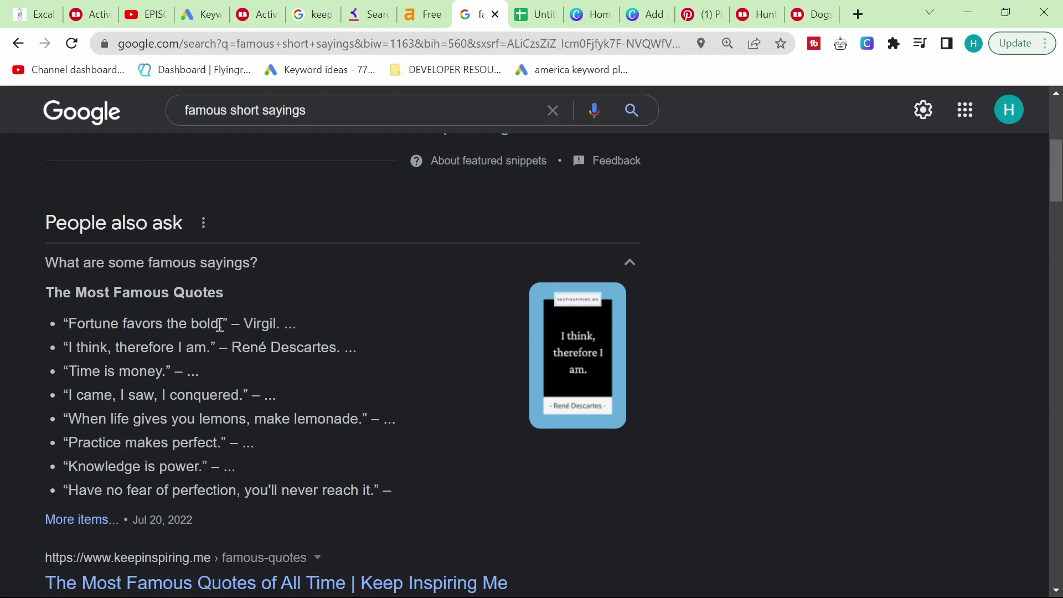
left_click_drag(156, 323, 67, 323)
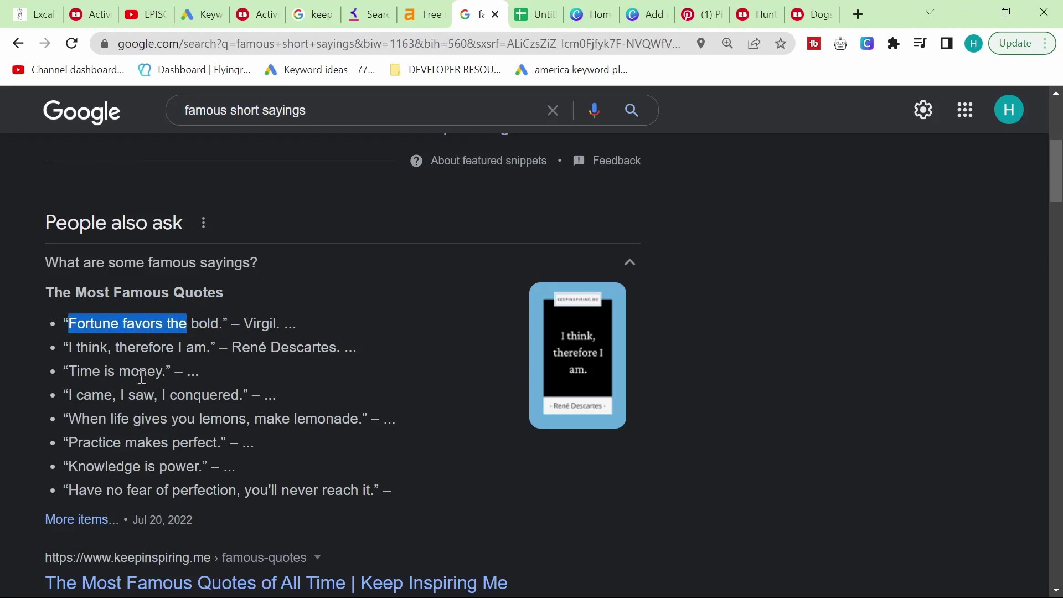
Step: Back in Keyword Tool, select the old query in the search box
left_click(393, 28)
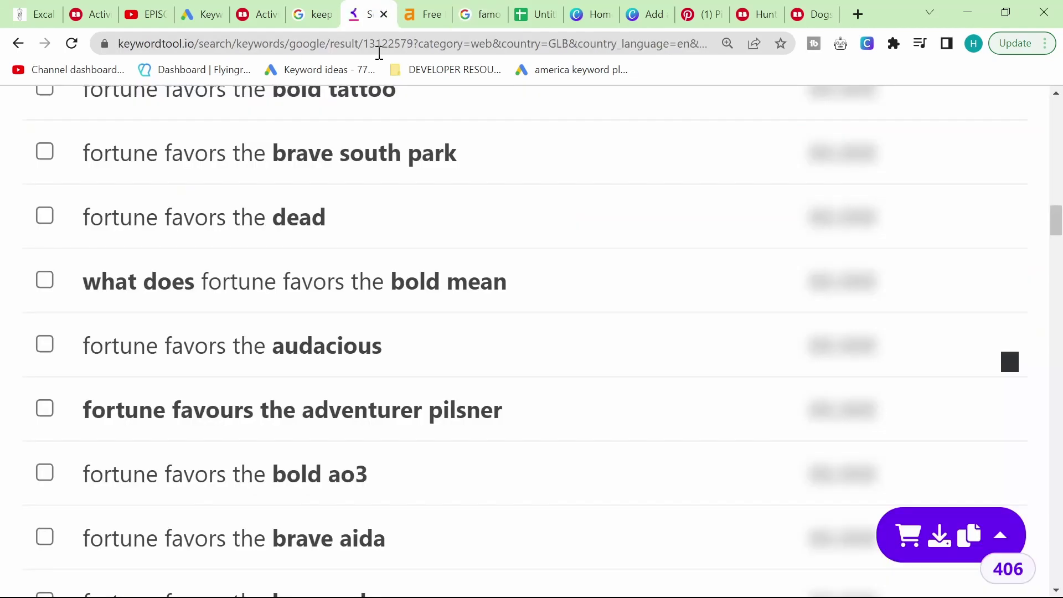
scroll(430, 282, "up", 10)
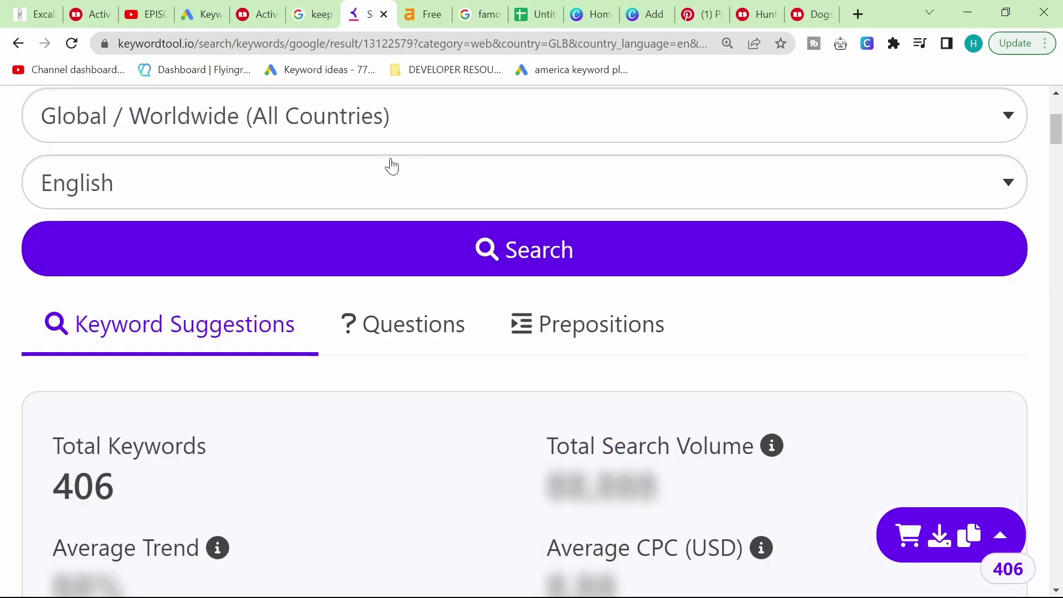
scroll(390, 166, "up", 5)
left_click_drag(476, 298, 159, 292)
Step: Search Keyword Tool for 'i think therefore i' and open the famous-quotes article in a new tab
type("i")
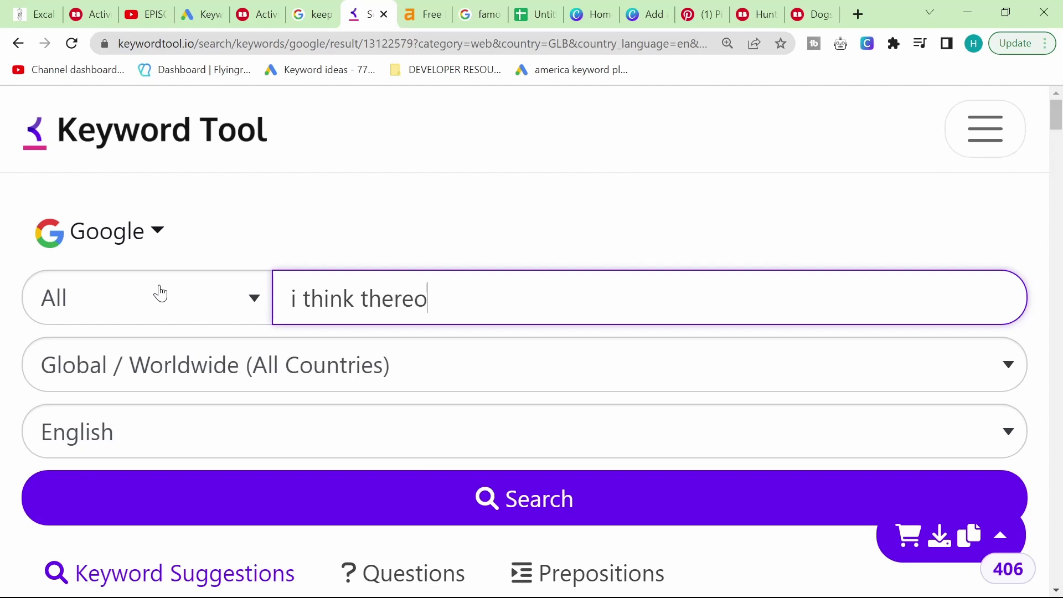
type(" think therefore i")
key("Return")
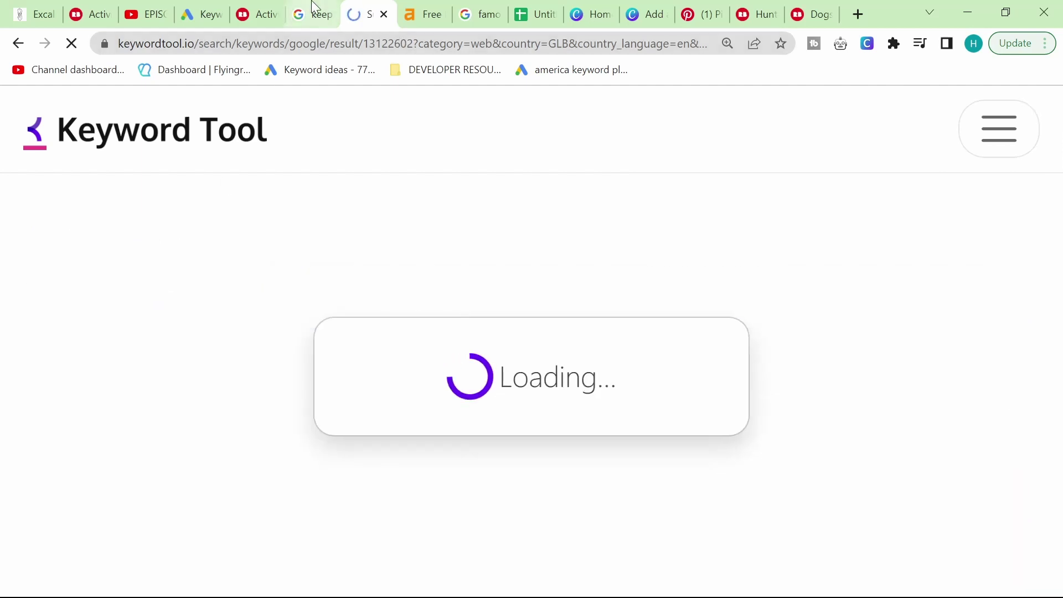
left_click(429, 14)
left_click(368, 13)
left_click_drag(482, 14, 424, 13)
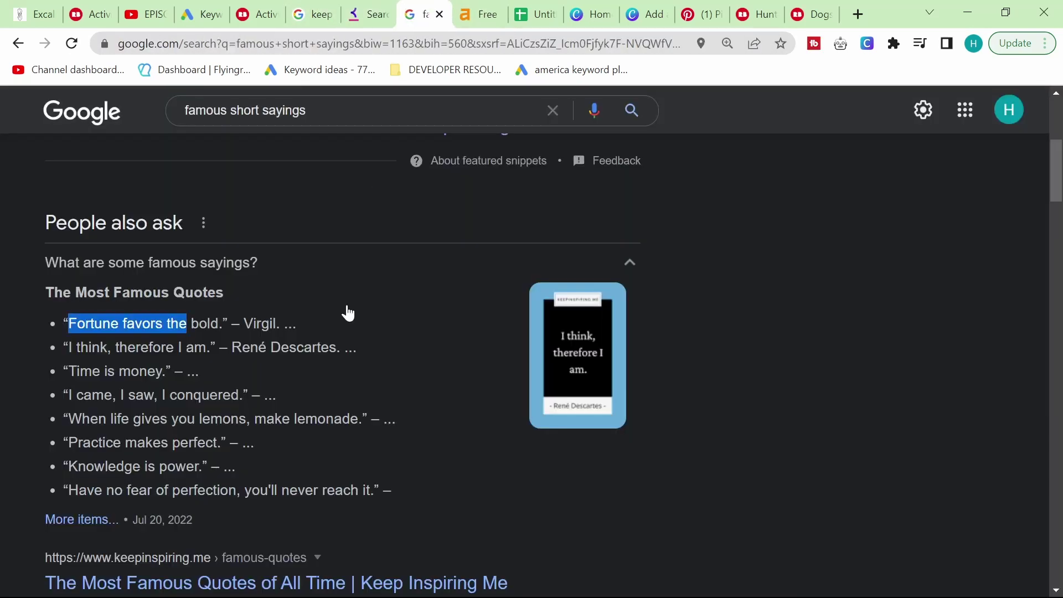
scroll(184, 346, "down", 4)
scroll(186, 355, "up", 2)
left_click(301, 434, "ctrl")
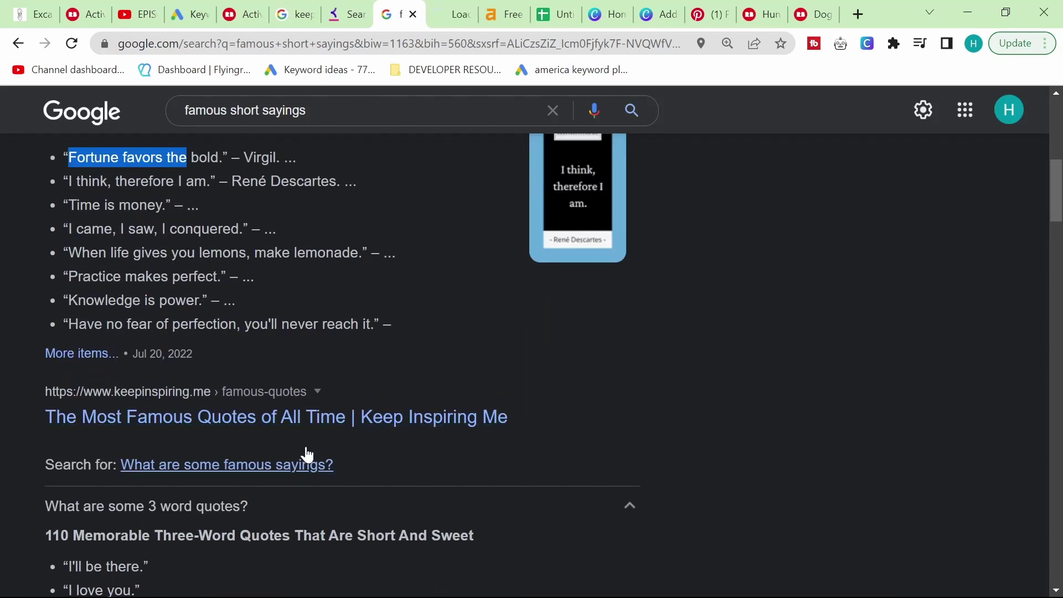
left_click_drag(476, 14, 346, 8)
left_click(346, 8)
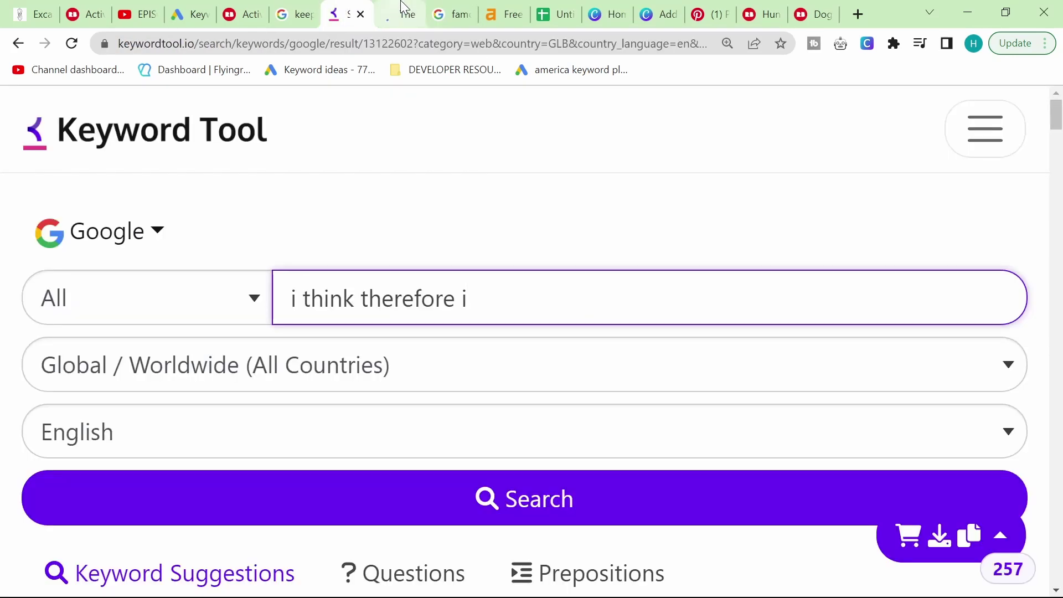
Step: Scroll the 257 suggestions and copy the phrase 'i think therefore i cycle'
scroll(377, 345, "down", 15)
scroll(379, 346, "down", 5)
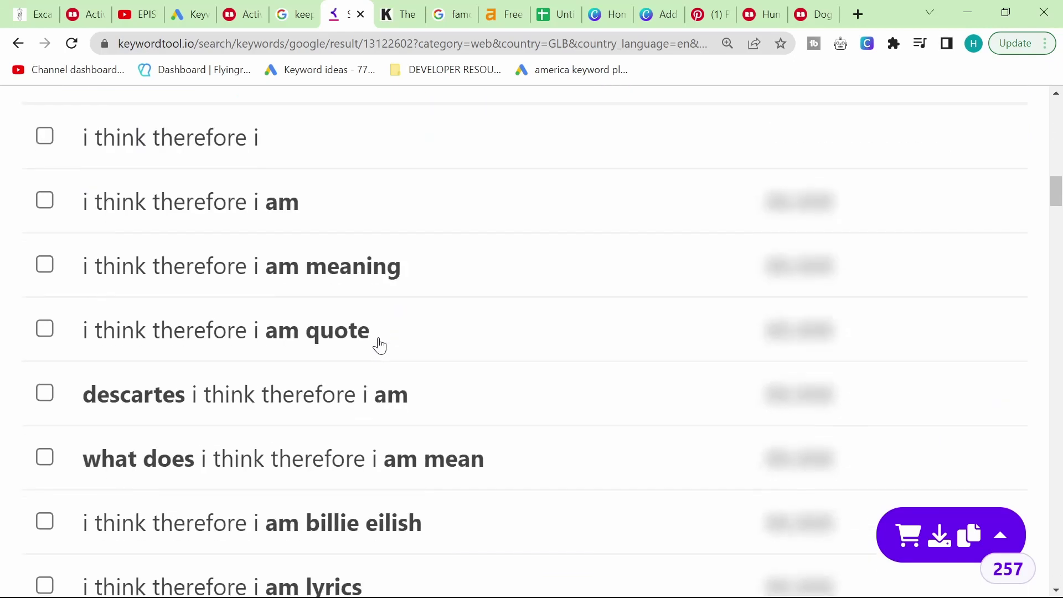
scroll(217, 370, "down", 6)
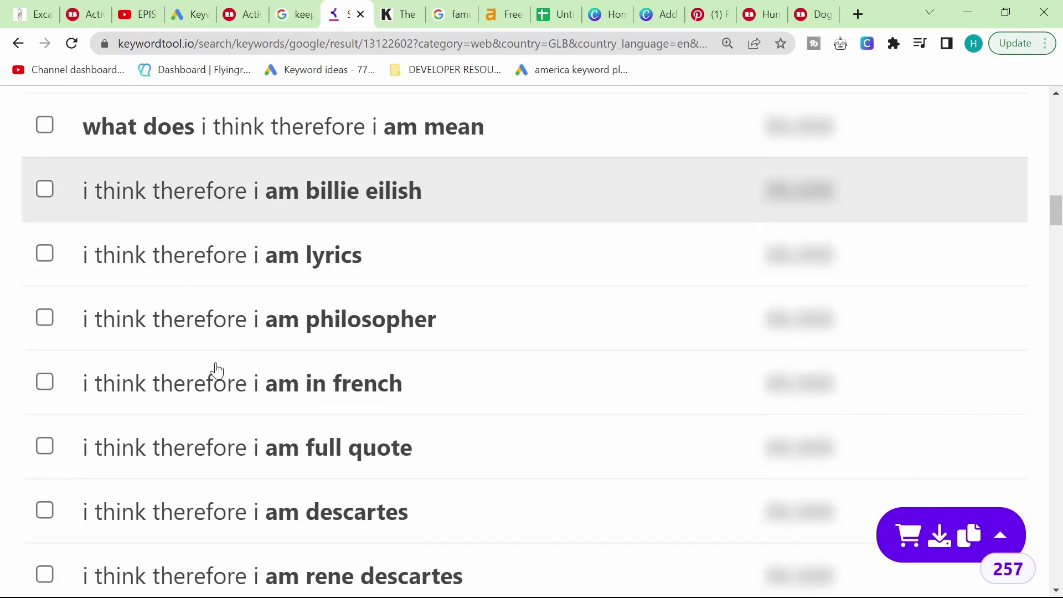
scroll(242, 238, "down", 6)
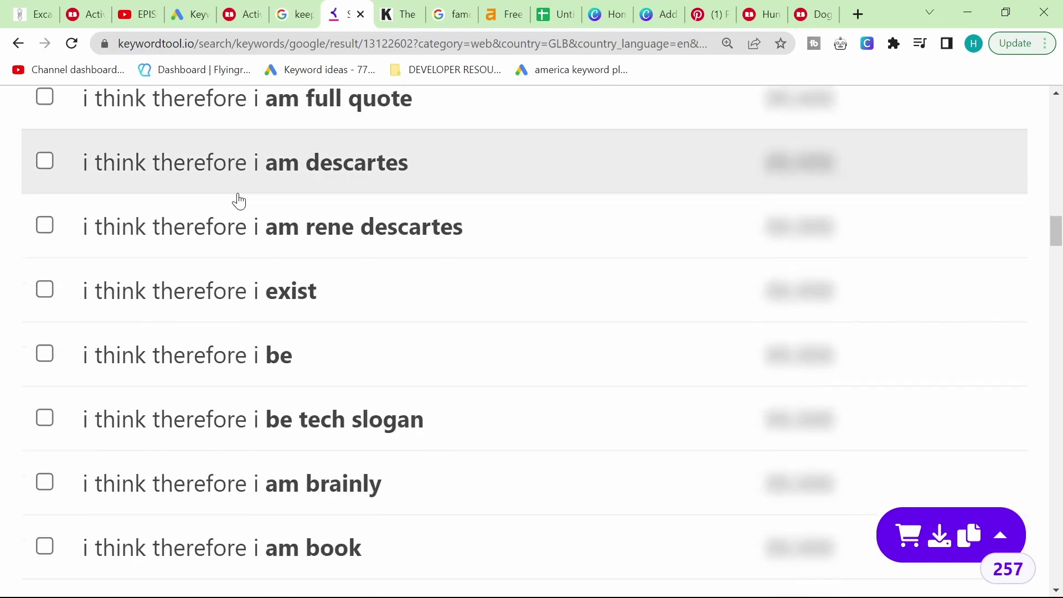
scroll(244, 221, "down", 6)
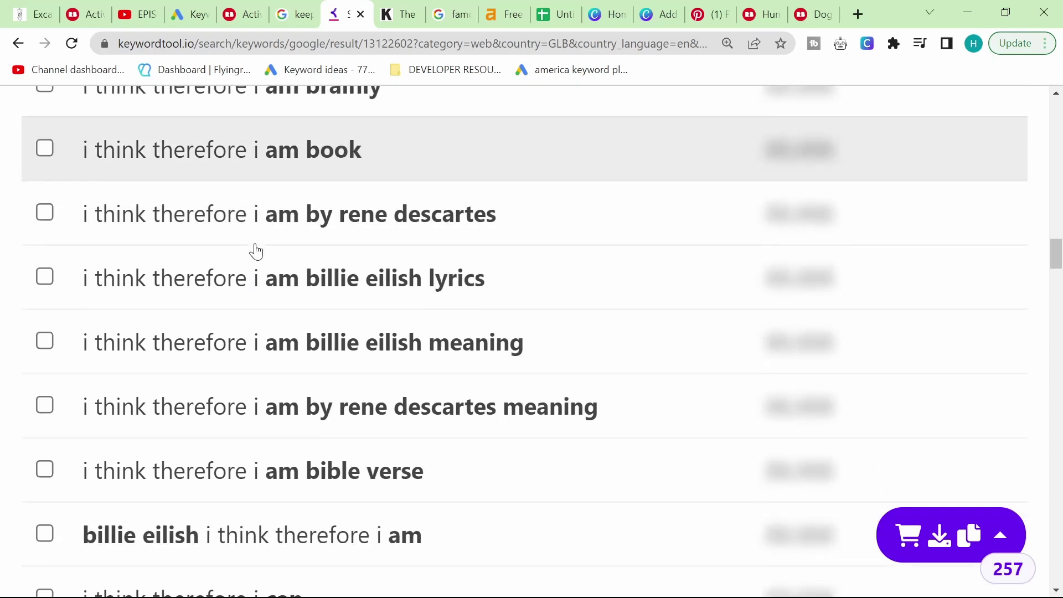
scroll(257, 263, "down", 1)
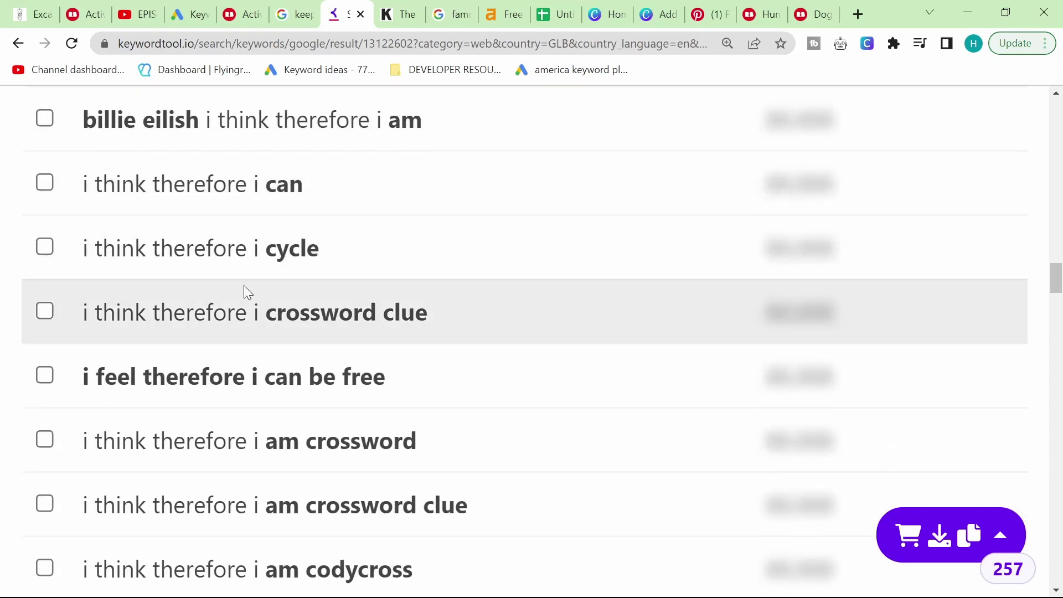
scroll(325, 254, "down", 2)
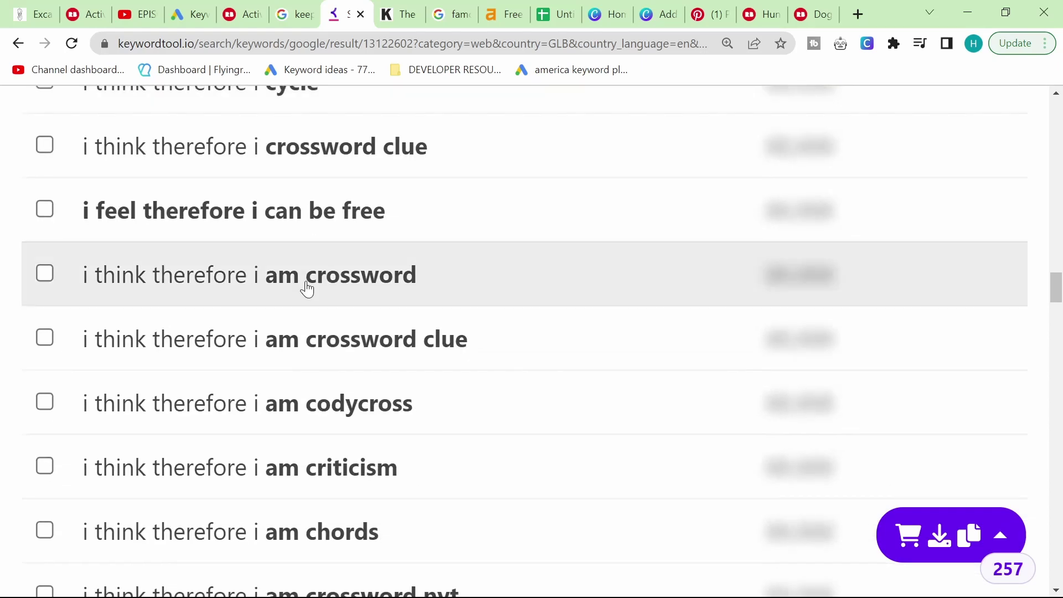
scroll(254, 311, "down", 1)
scroll(252, 311, "up", 2)
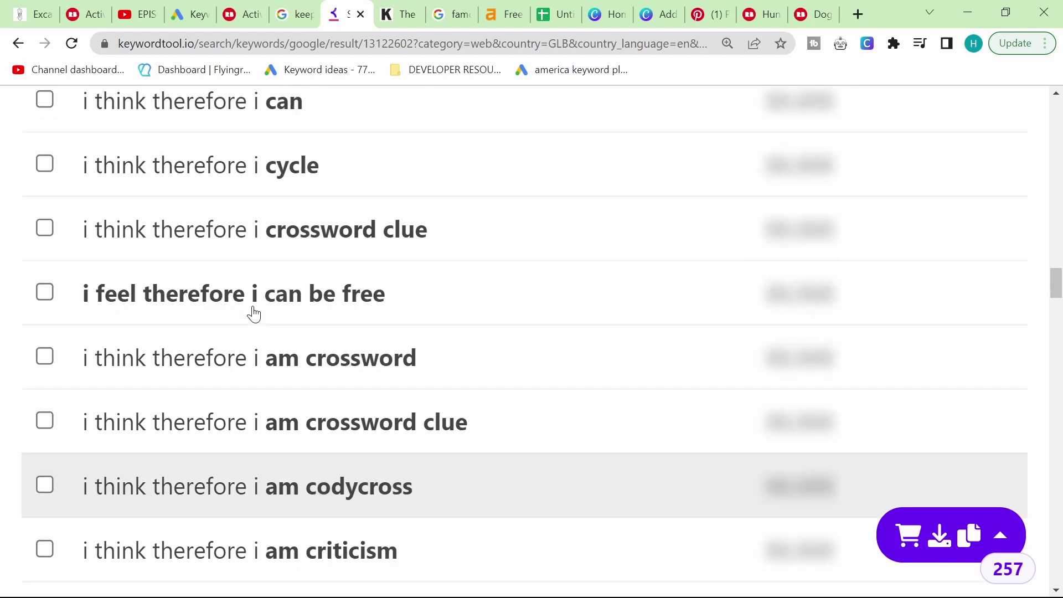
left_click_drag(347, 157, 90, 179)
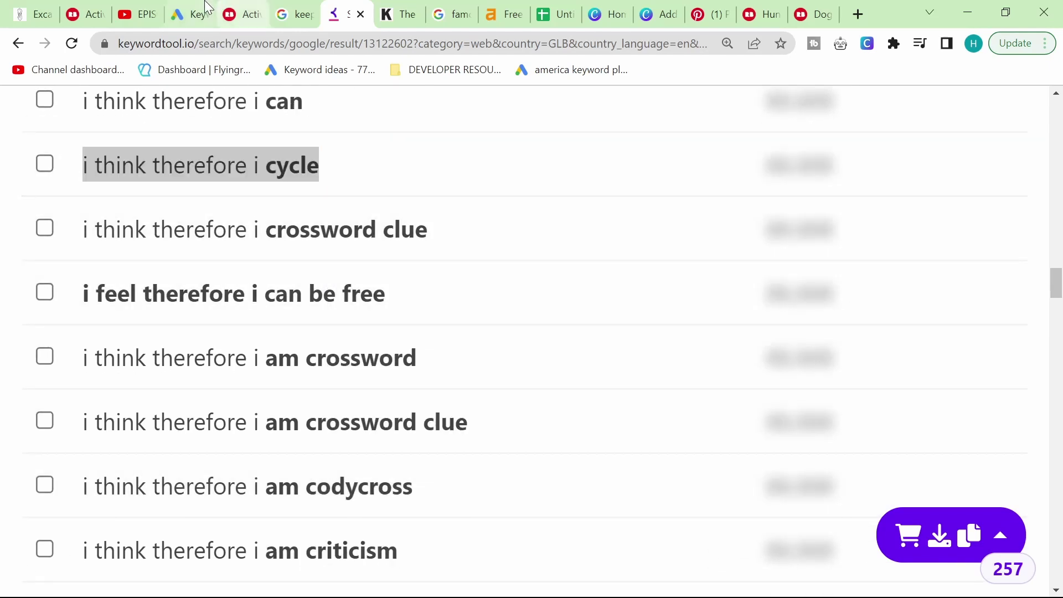
left_click(191, 14)
Step: Paste 'i think therefore i cycle' into Keyword Planner to see its 10–100 monthly searches
left_click(230, 219)
type("i think therefore i cycle")
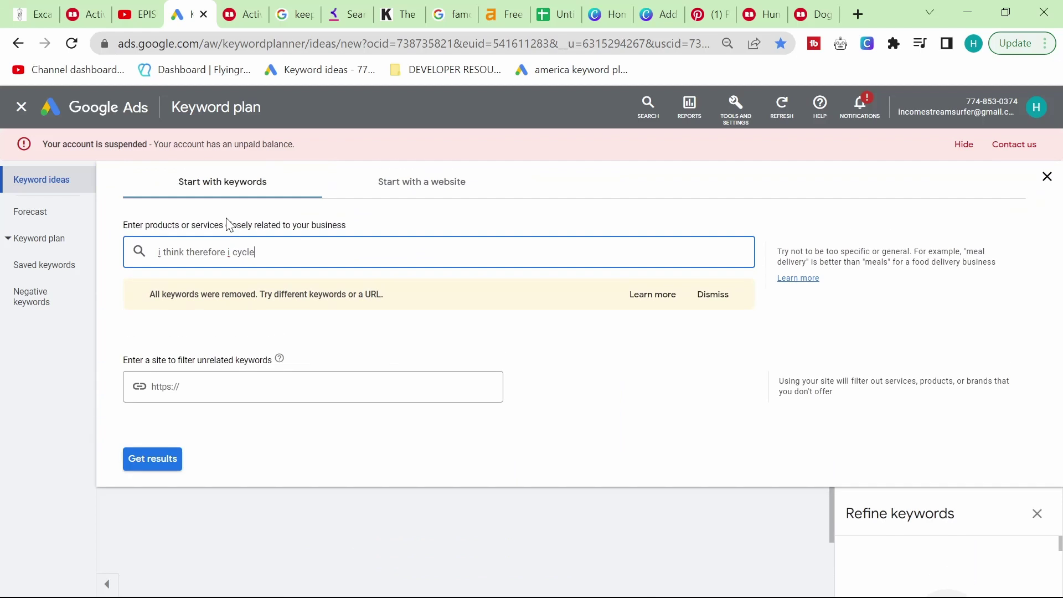
key("Return")
key("Return")
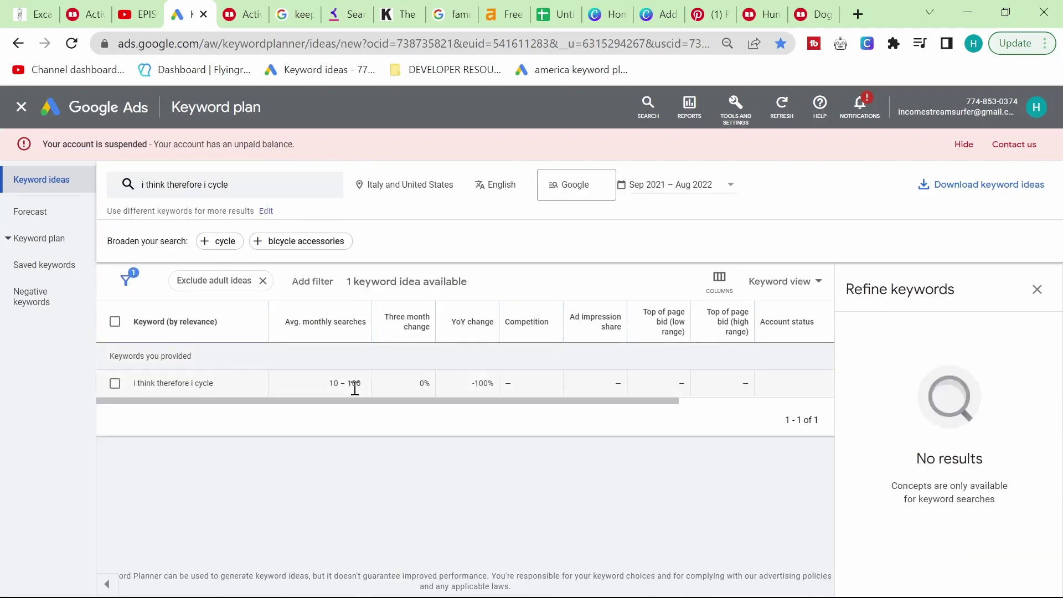
left_click(359, 8)
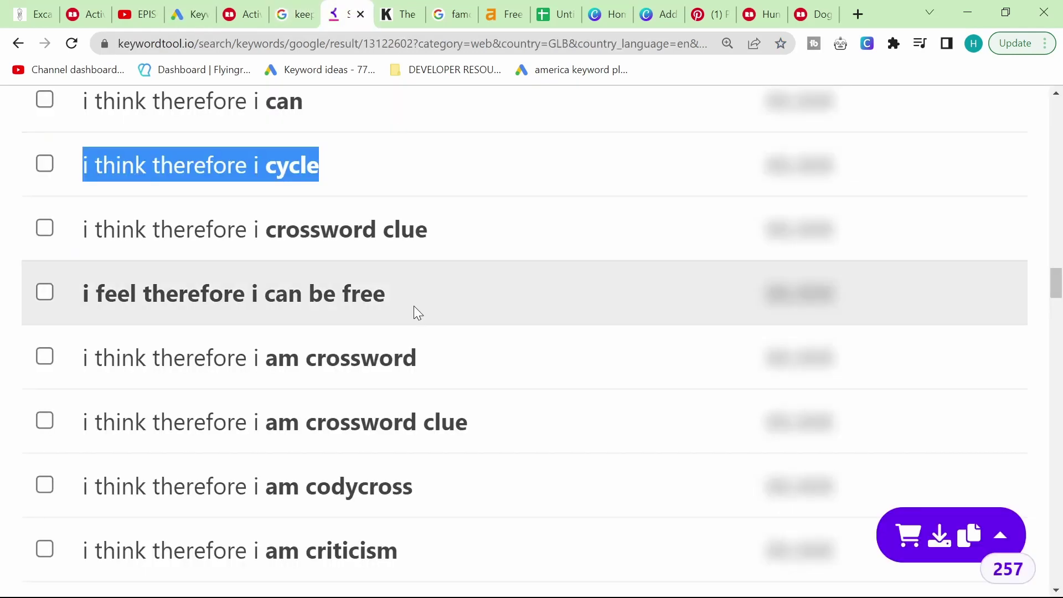
left_click(294, 14)
left_click(386, 10)
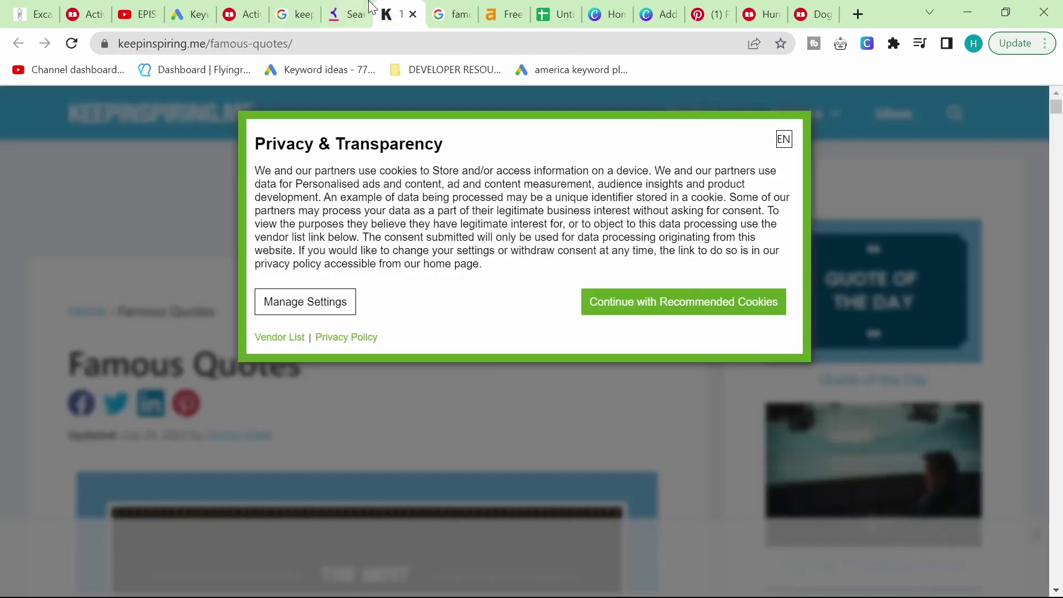
Step: Accept the recommended cookies and scroll the quotes down to Descartes' 'I think, therefore I am'
left_click(745, 313)
scroll(493, 439, "down", 15)
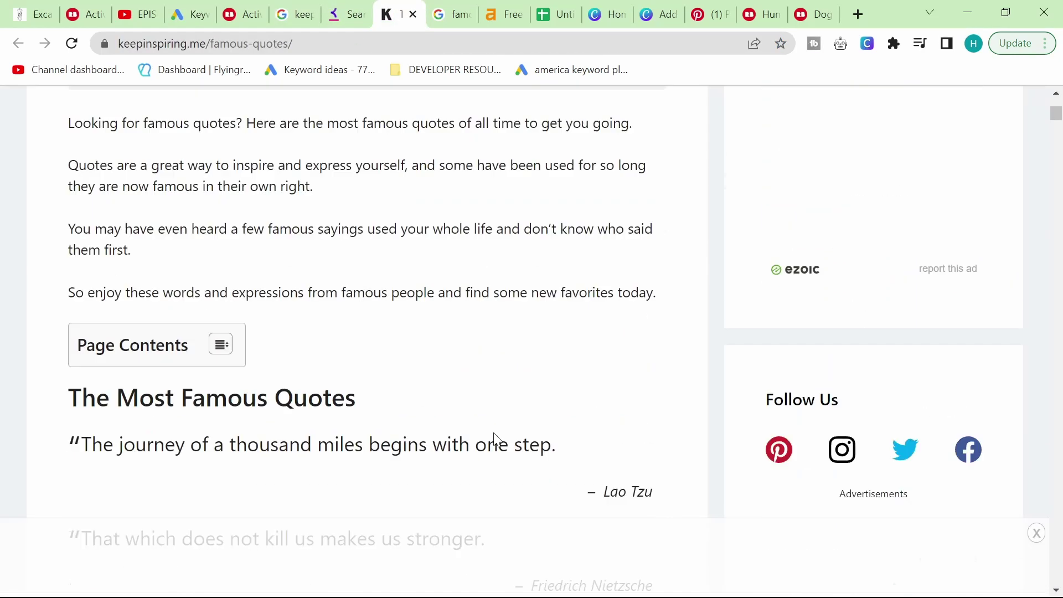
scroll(495, 441, "up", 5)
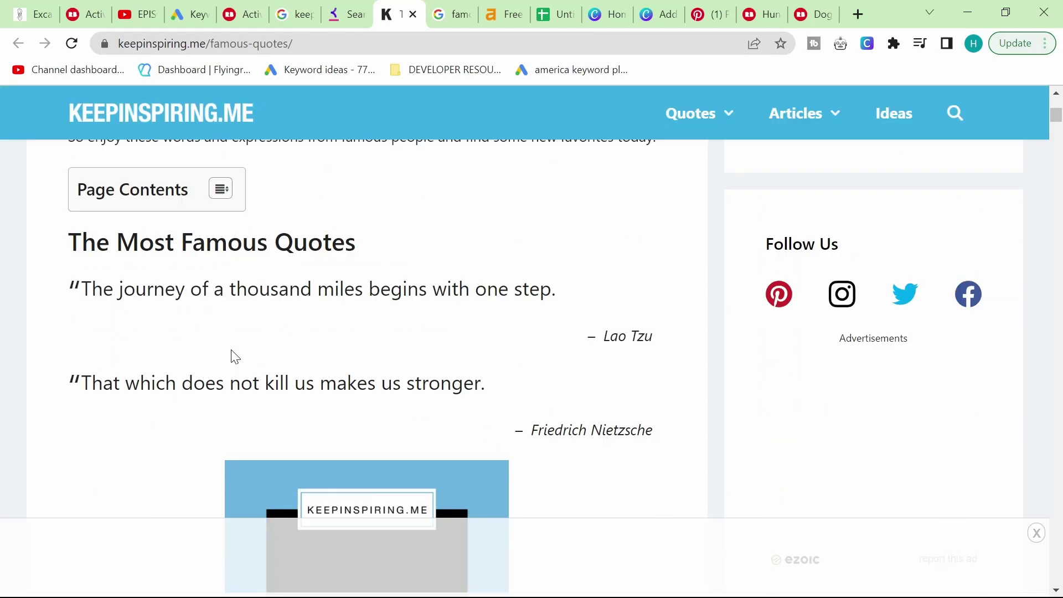
scroll(238, 339, "down", 7)
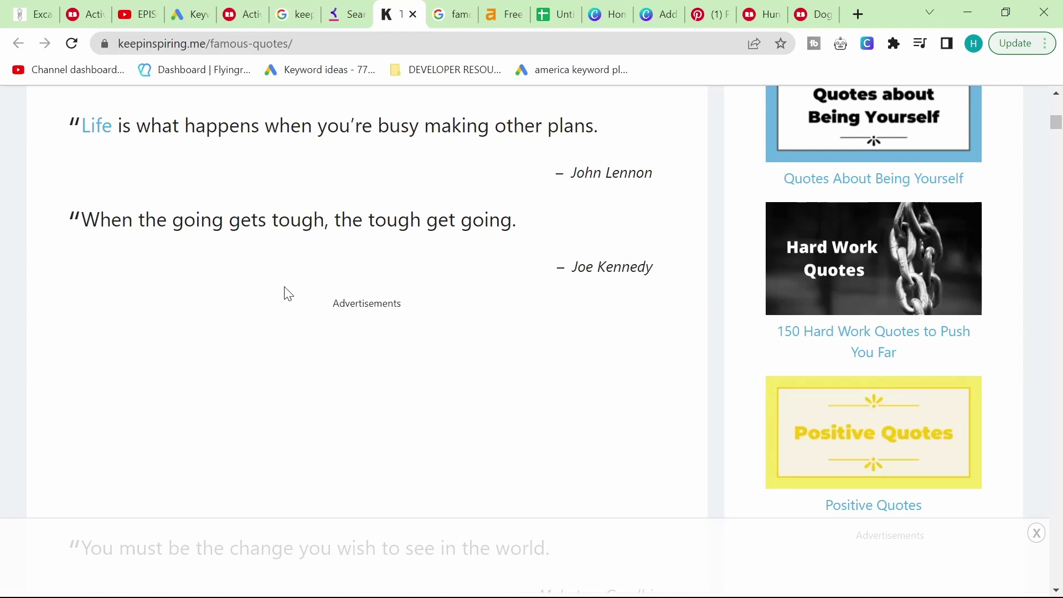
scroll(319, 266, "down", 1)
scroll(316, 263, "up", 1)
scroll(195, 278, "down", 6)
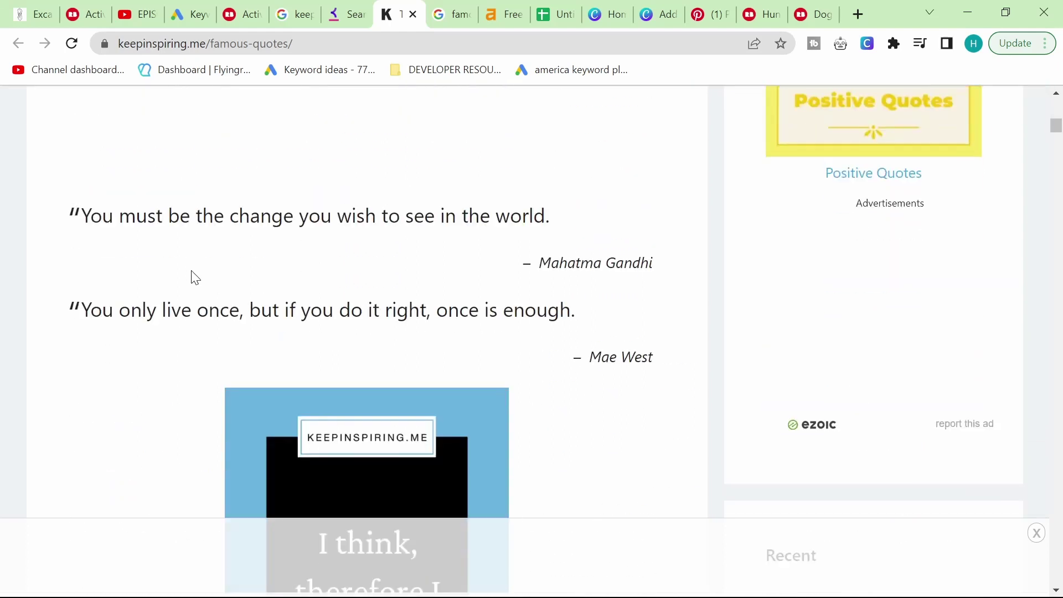
scroll(195, 278, "down", 10)
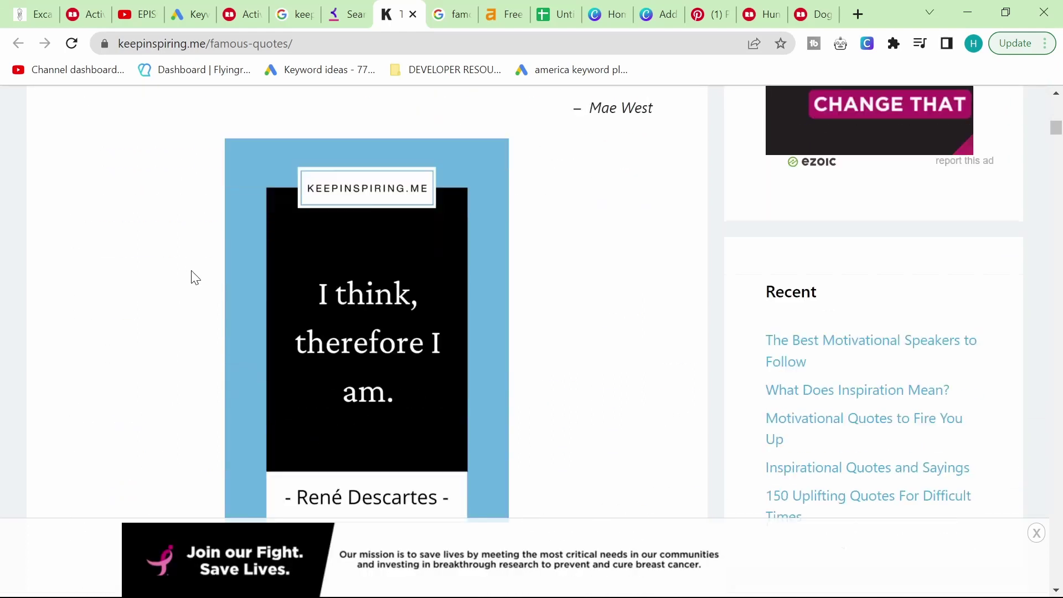
scroll(195, 278, "down", 4)
scroll(192, 277, "up", 3)
key("ctrl+shift+Tab")
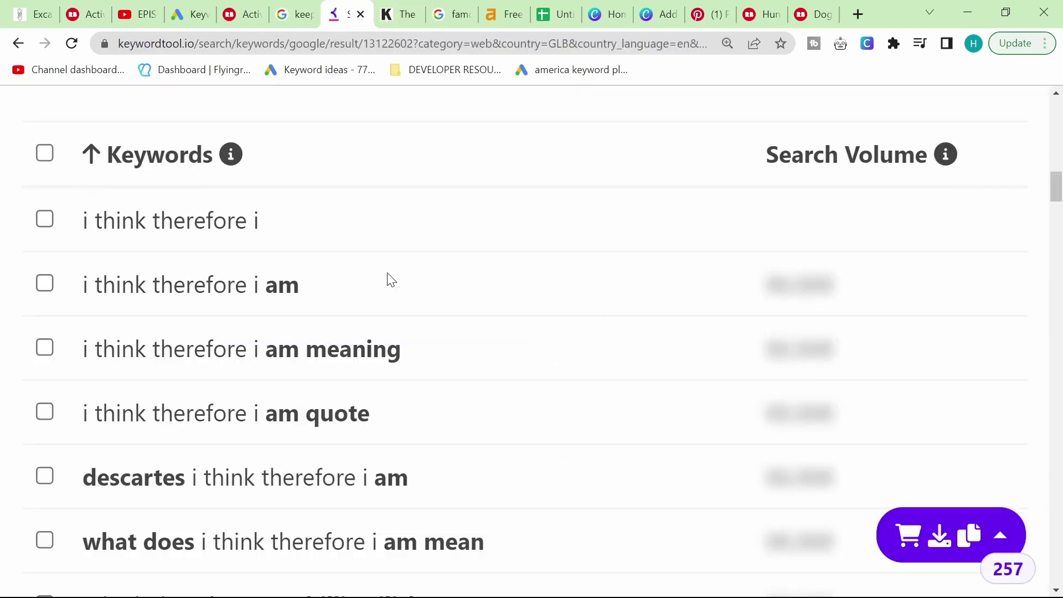
Step: Search Keyword Tool for 'when life gives you lemons make'
scroll(387, 280, "up", 5)
scroll(387, 273, "up", 2)
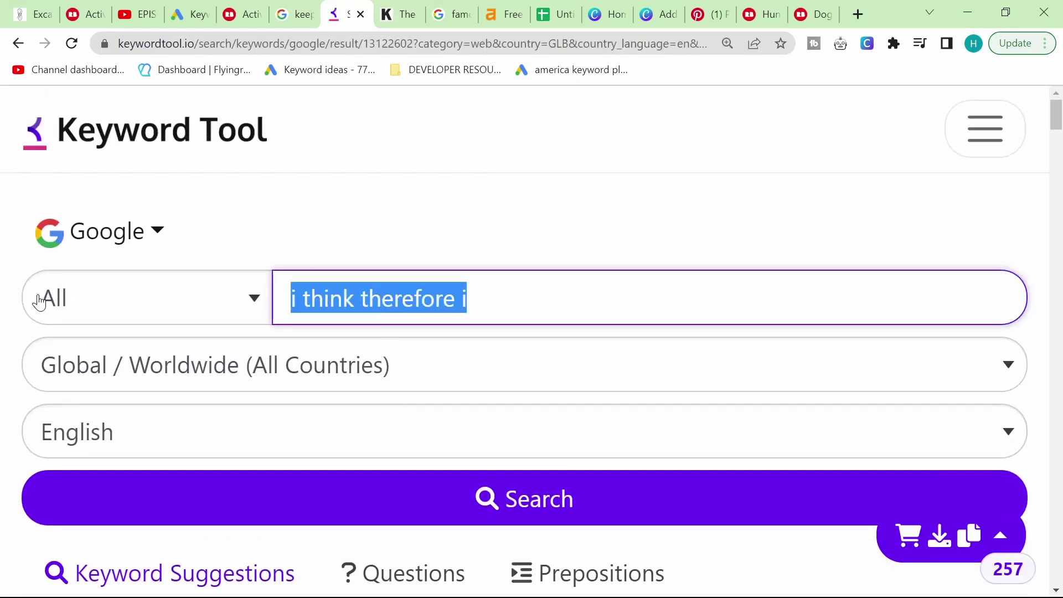
type("when life gives you")
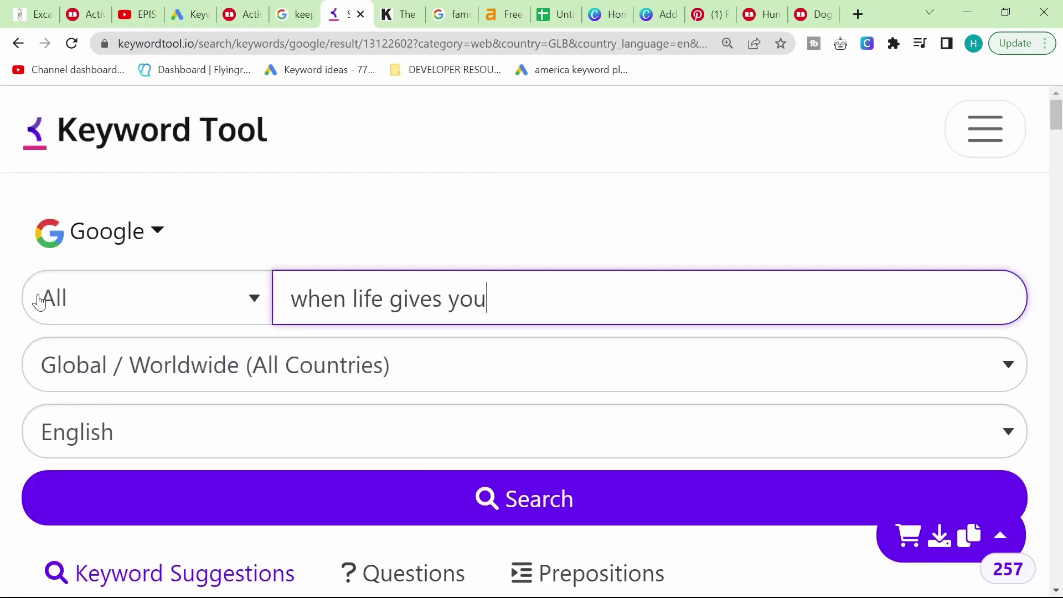
type(" lemons make")
key("Return")
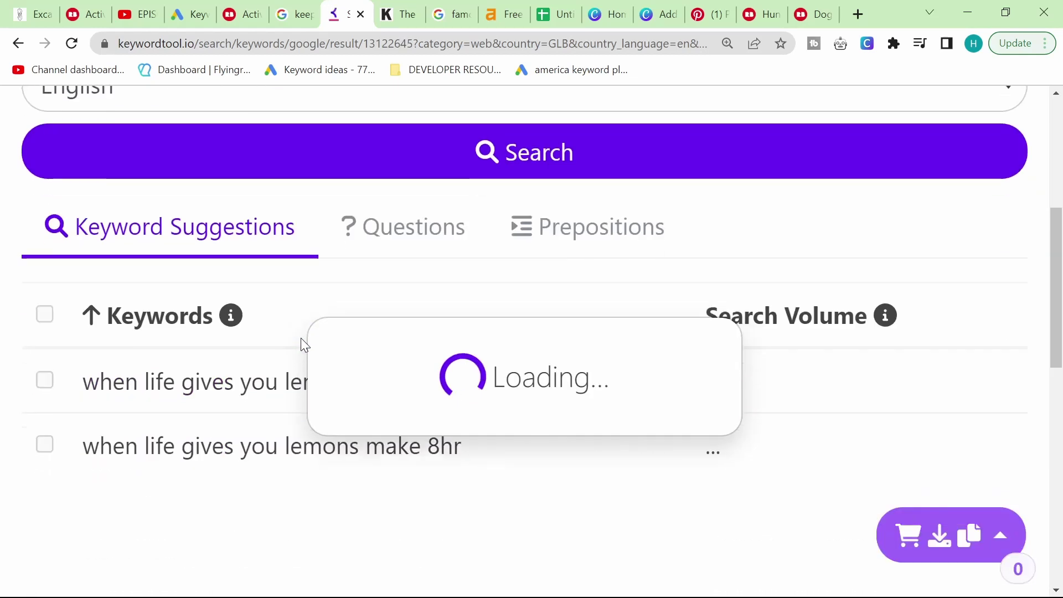
Step: Scroll the 259 suggestions and highlight variations like peach pie, sacrifices and margaritas
scroll(301, 341, "down", 4)
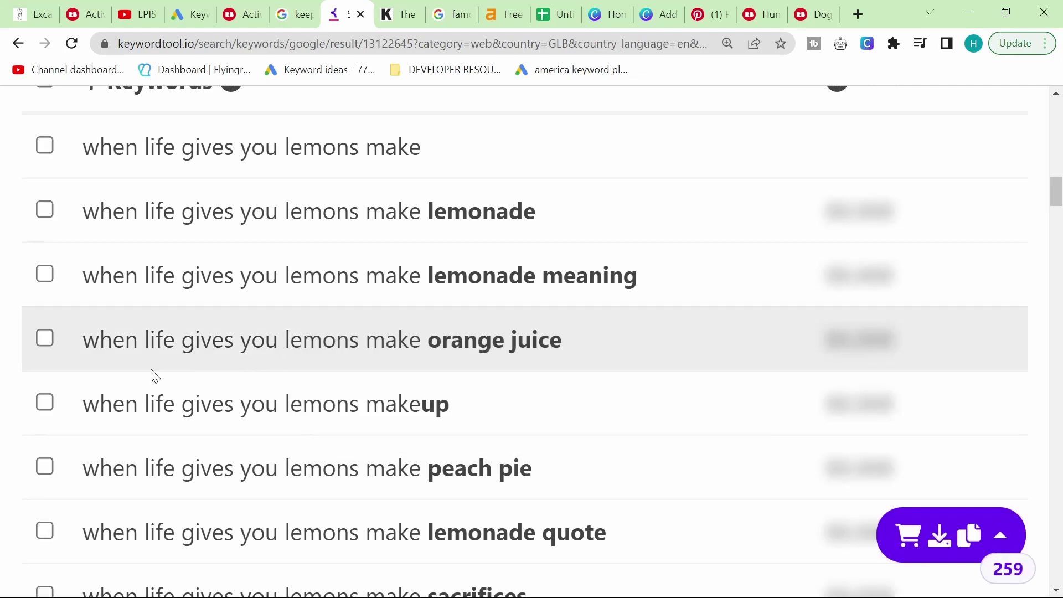
left_click_drag(64, 341, 593, 340)
scroll(552, 383, "down", 3)
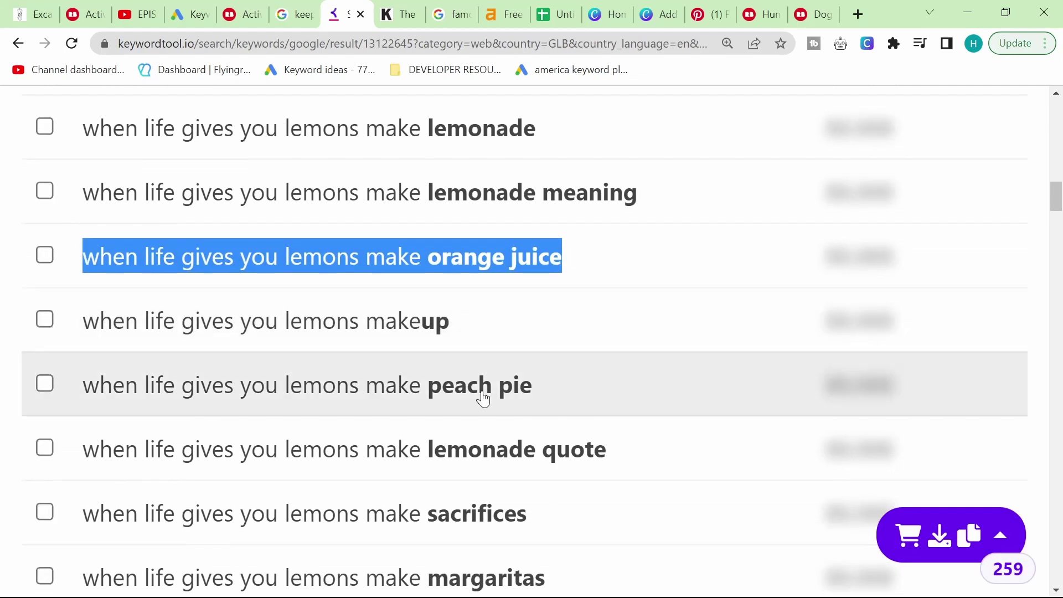
left_click_drag(572, 302, 3, 303)
scroll(510, 382, "down", 3)
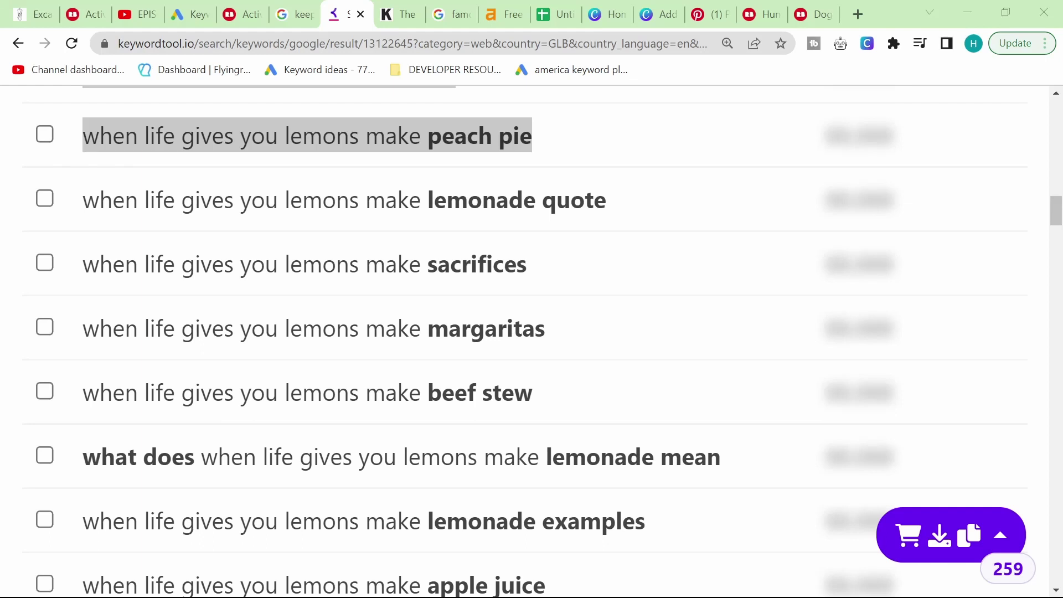
Step: Browse Redbubble's Activity Feed of recent sticker sales and new followers, then go to product pricing
left_click(245, 7)
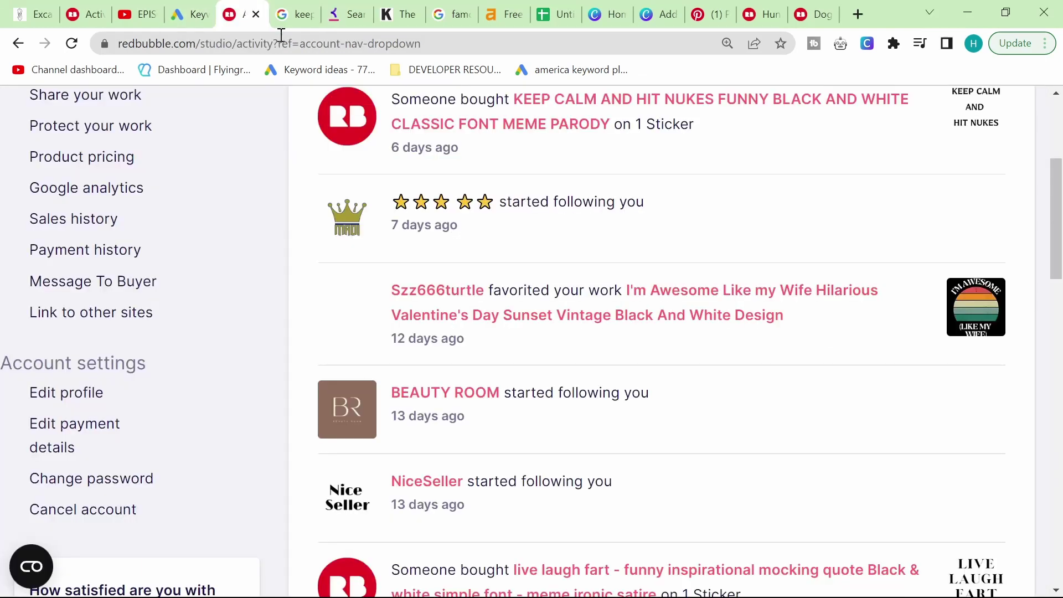
scroll(608, 450, "up", 3)
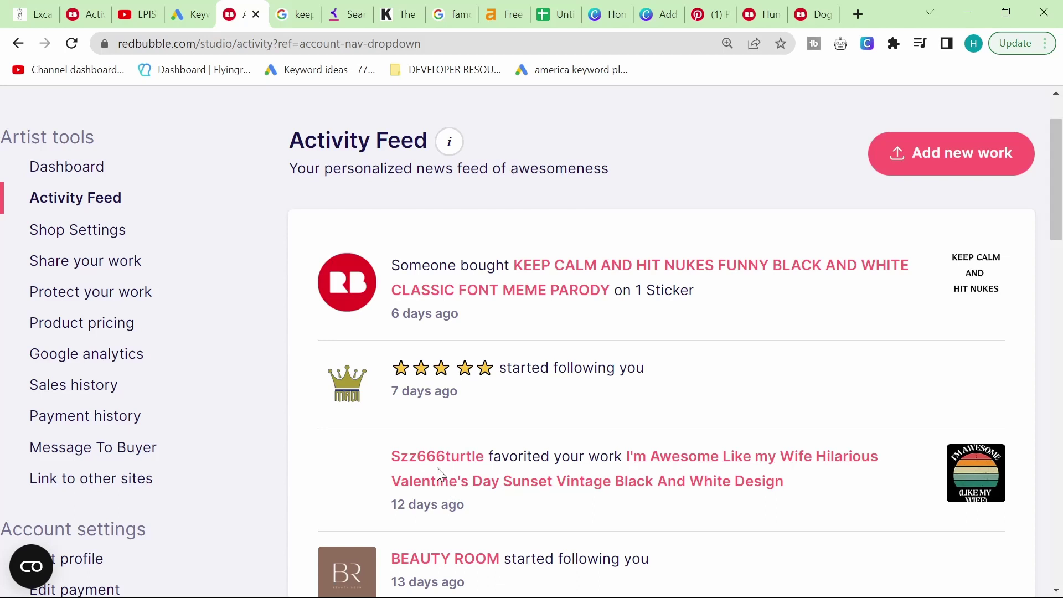
scroll(437, 467, "down", 2)
left_click_drag(337, 362, 773, 438)
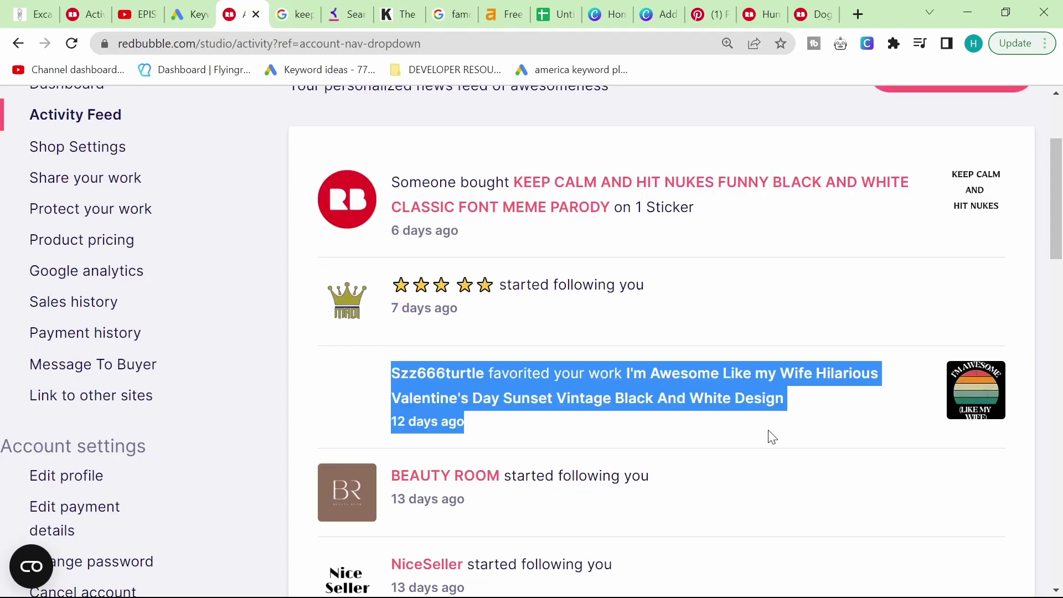
scroll(773, 437, "down", 1)
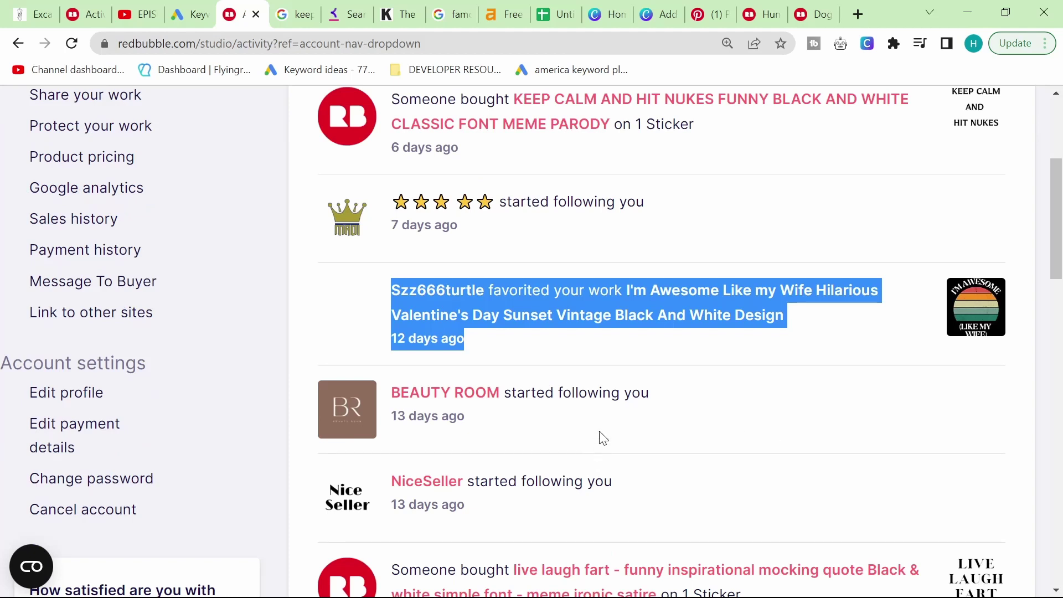
scroll(603, 437, "down", 1)
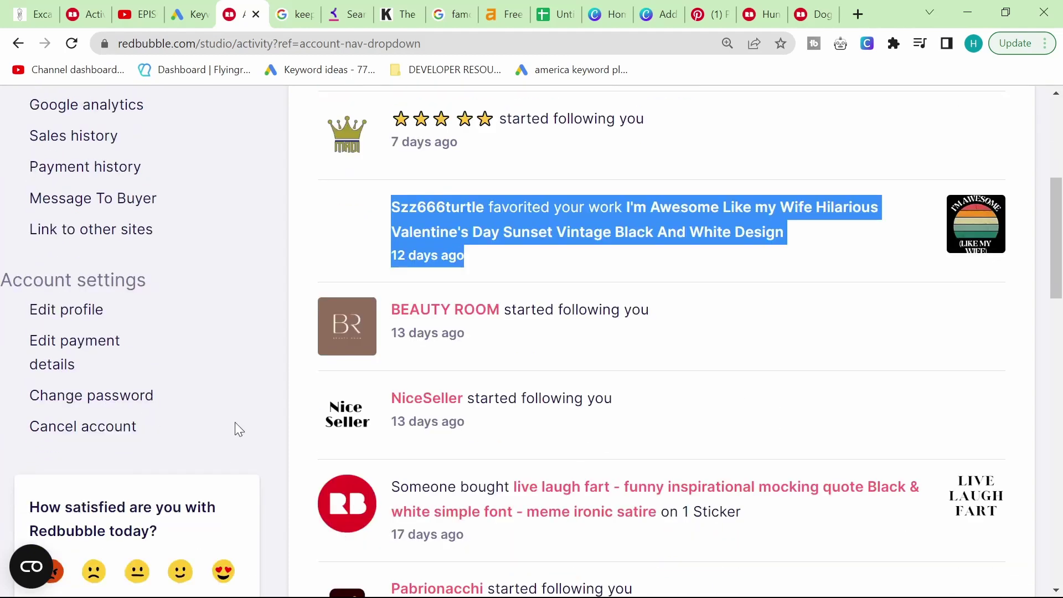
scroll(237, 426, "up", 3)
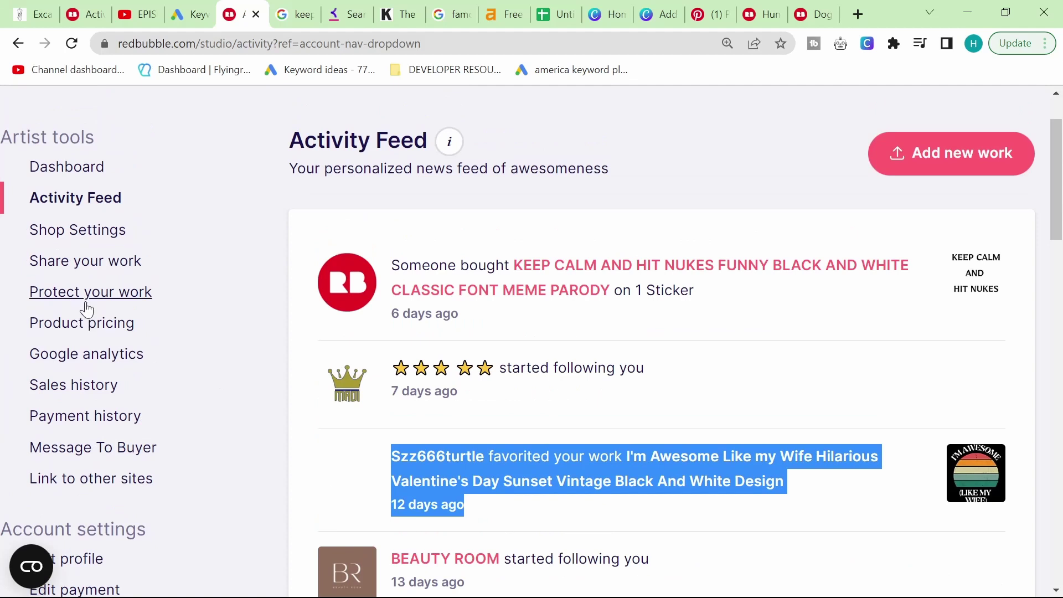
left_click(81, 332)
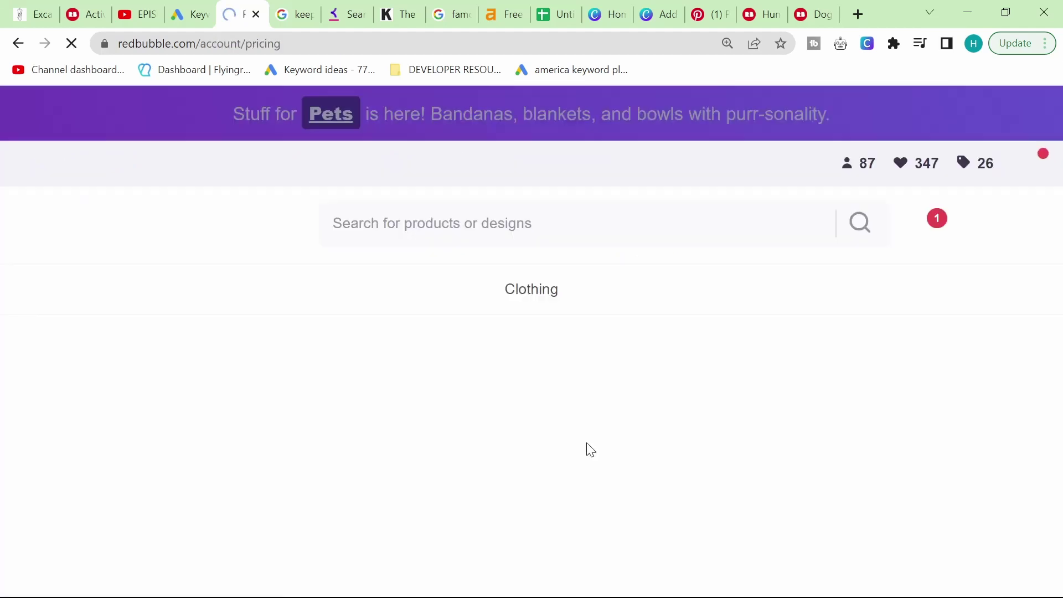
Step: Find 'sticker' on the pricing page to jump to the Stickers section
key("ctrl+f")
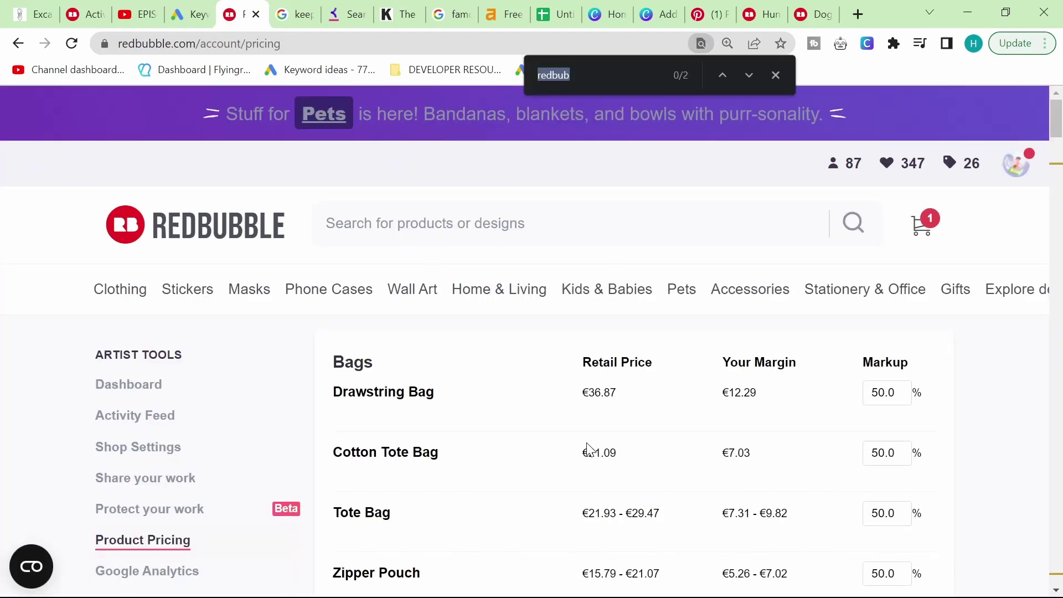
type("sticker")
key("Return")
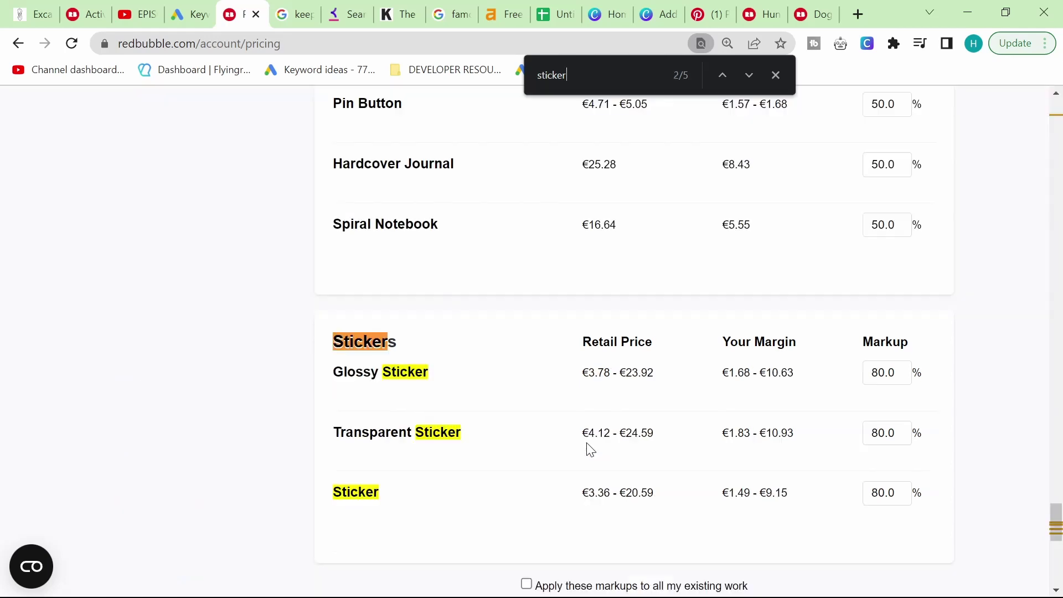
scroll(697, 416, "down", 2)
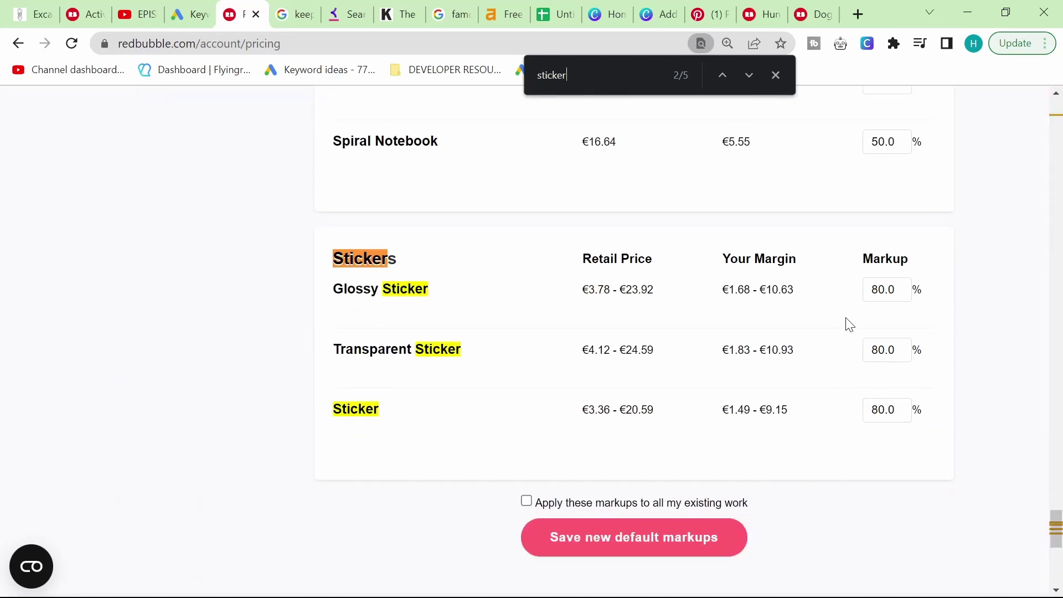
Step: Change the Glossy, Transparent and Sticker markups from 80% to 130%
left_click(881, 291)
left_click_drag(886, 290, 766, 290)
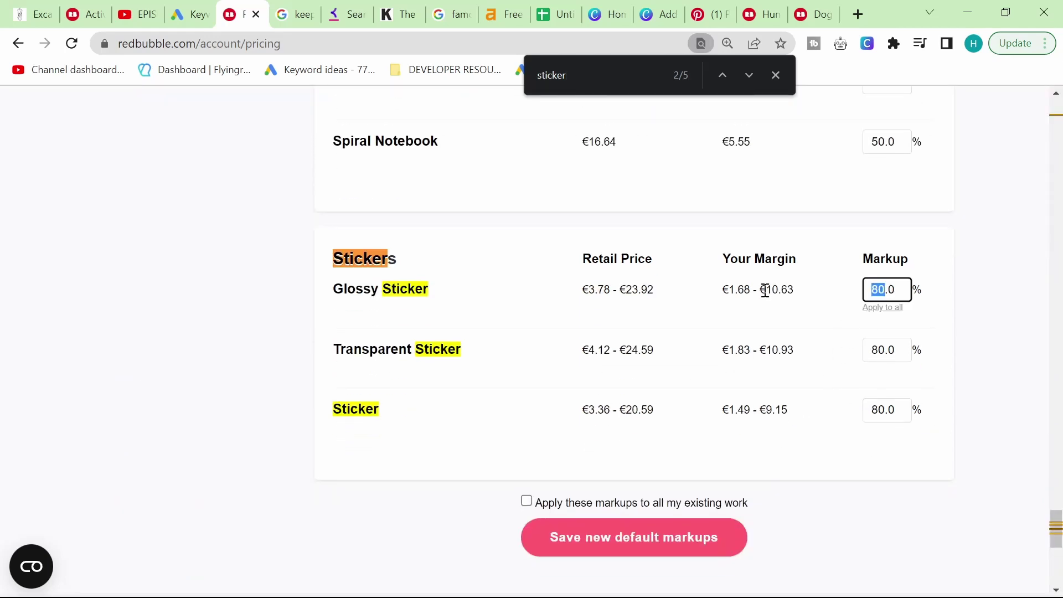
type("130")
left_click_drag(882, 349, 819, 356)
type("130")
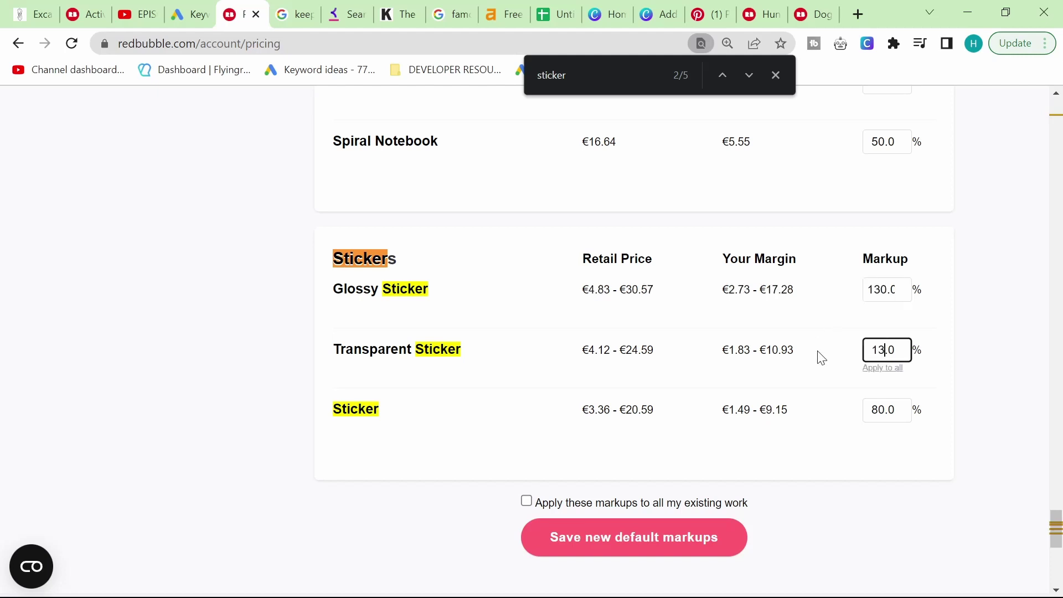
left_click_drag(885, 410, 798, 414)
type("130")
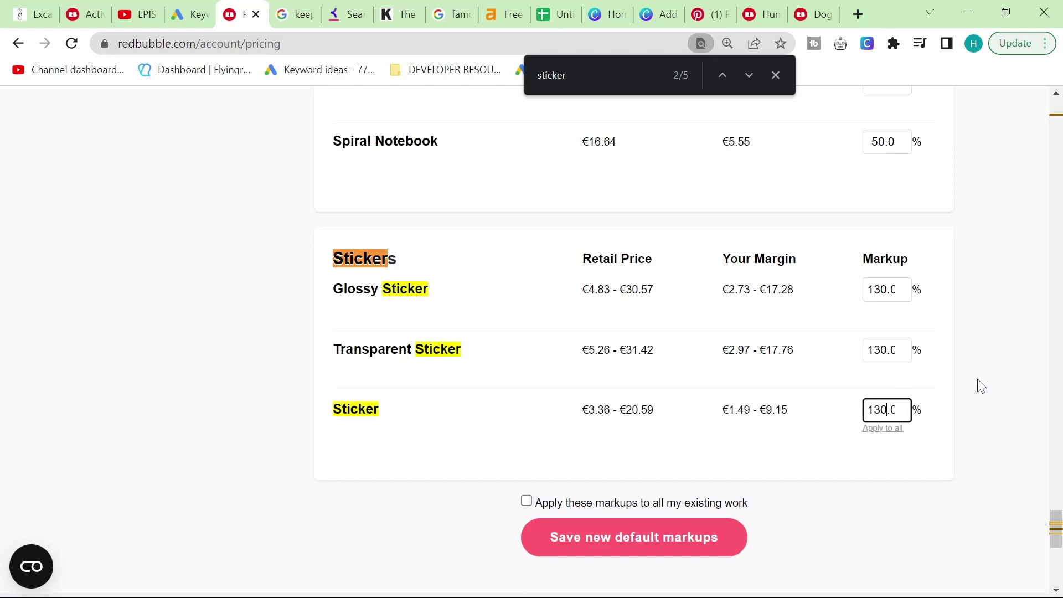
left_click(992, 382)
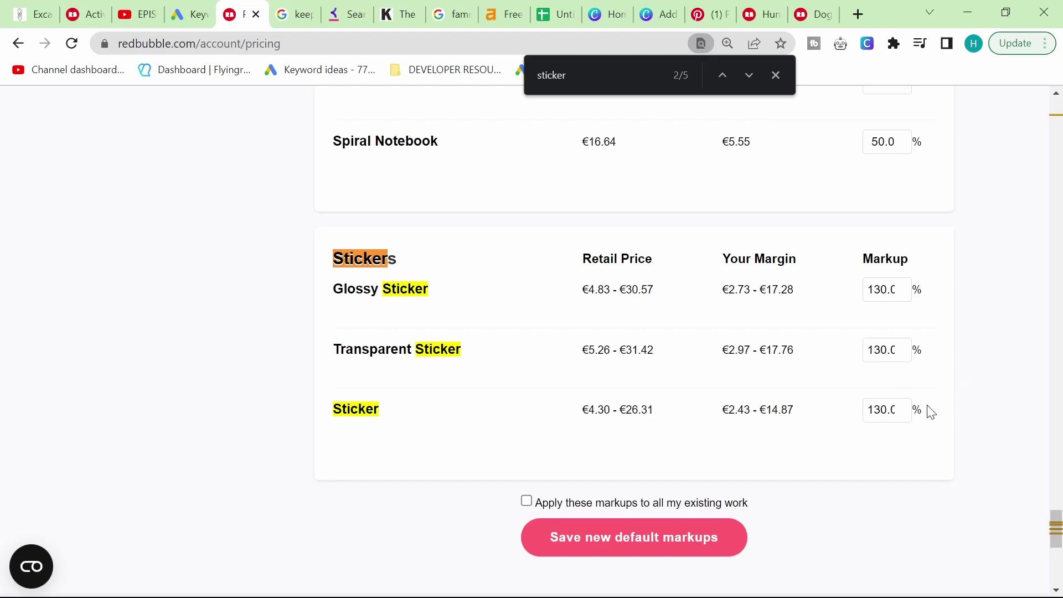
Step: Save the new default markups and check the saved-settings confirmation
scroll(925, 413, "down", 4)
scroll(926, 413, "up", 1)
left_click(666, 370)
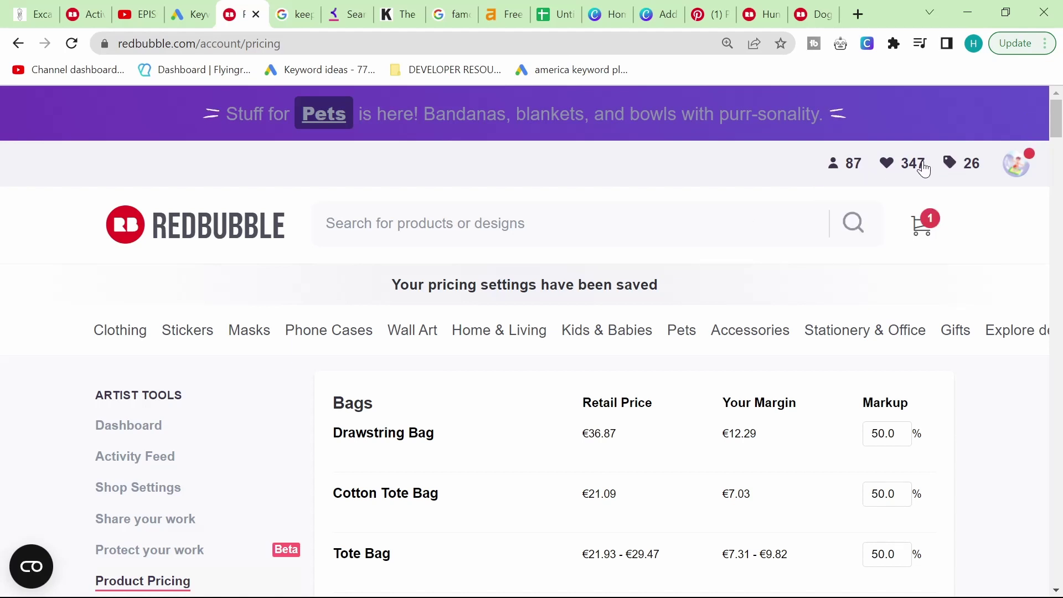
scroll(482, 317, "down", 1)
mouse_move(482, 317)
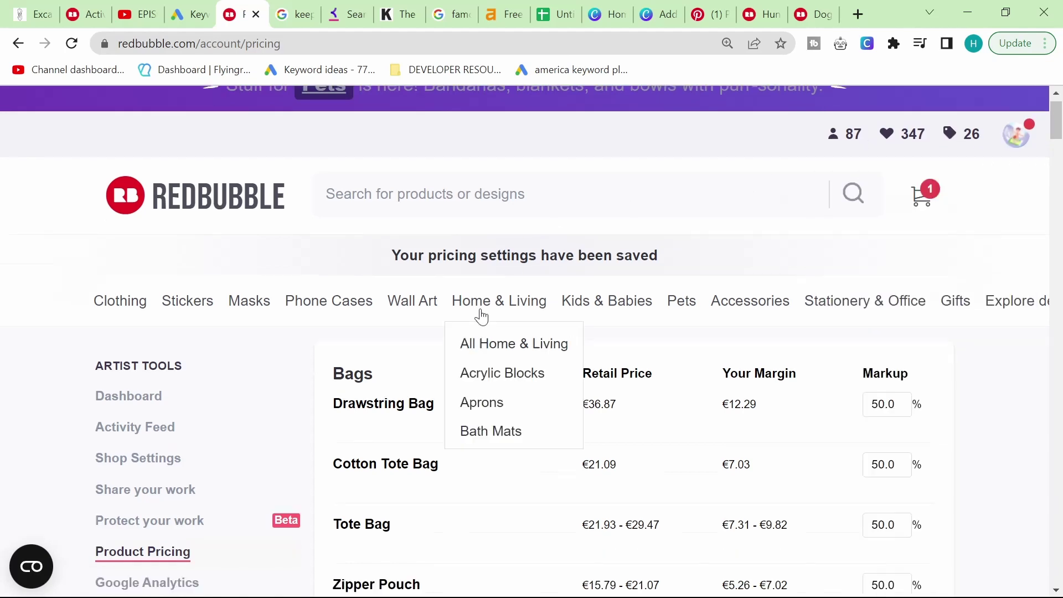
scroll(482, 317, "down", 8)
scroll(482, 317, "up", 7)
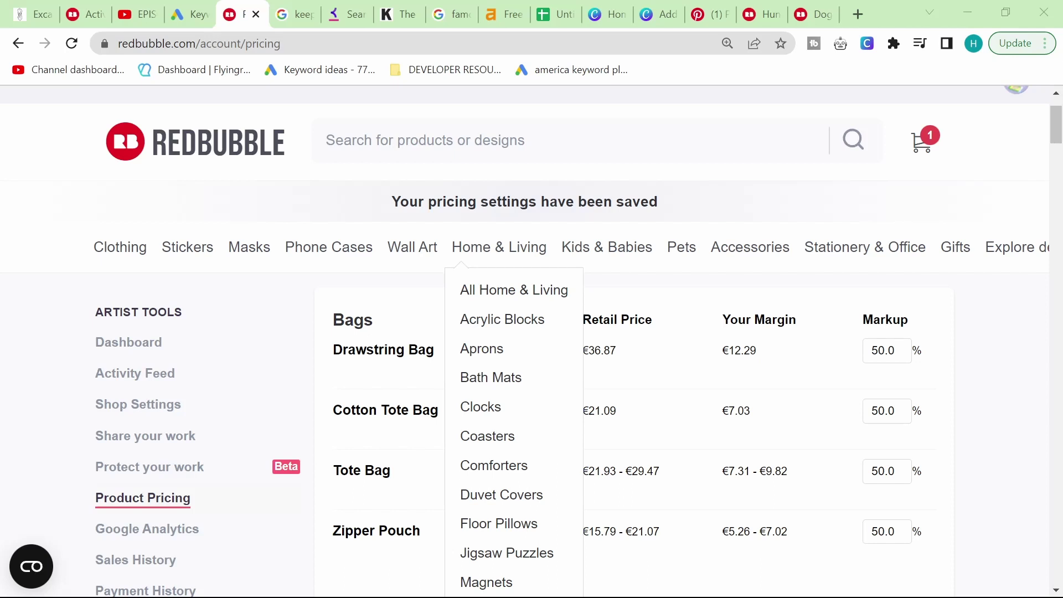
left_click(2, 225)
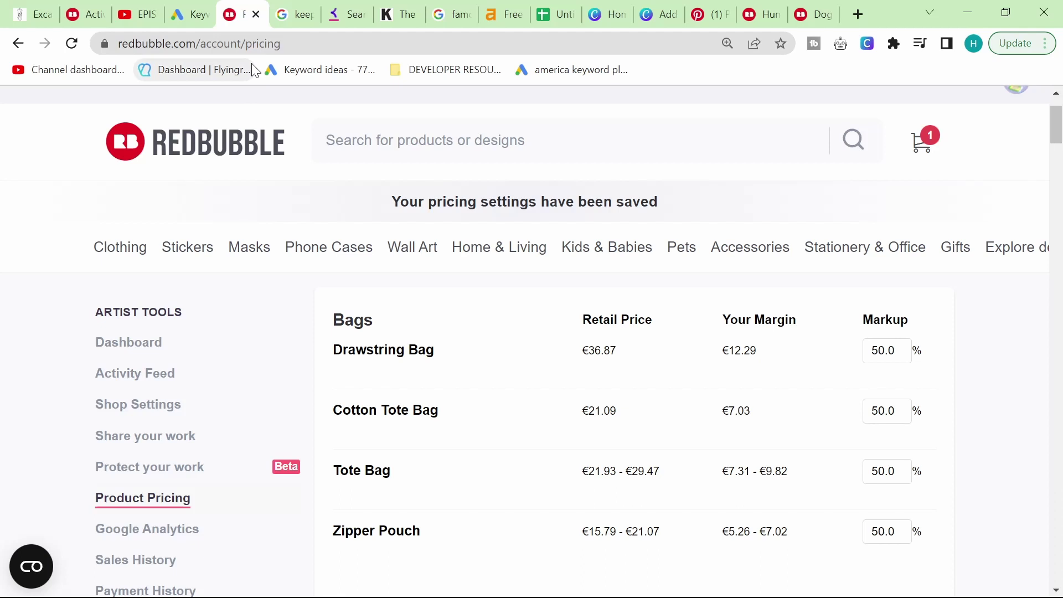
Step: Close the Ahrefs keyword ideas popup and select the 'make sacrifices' phrase in Keyword Tool
left_click(297, 15)
left_click(340, 15)
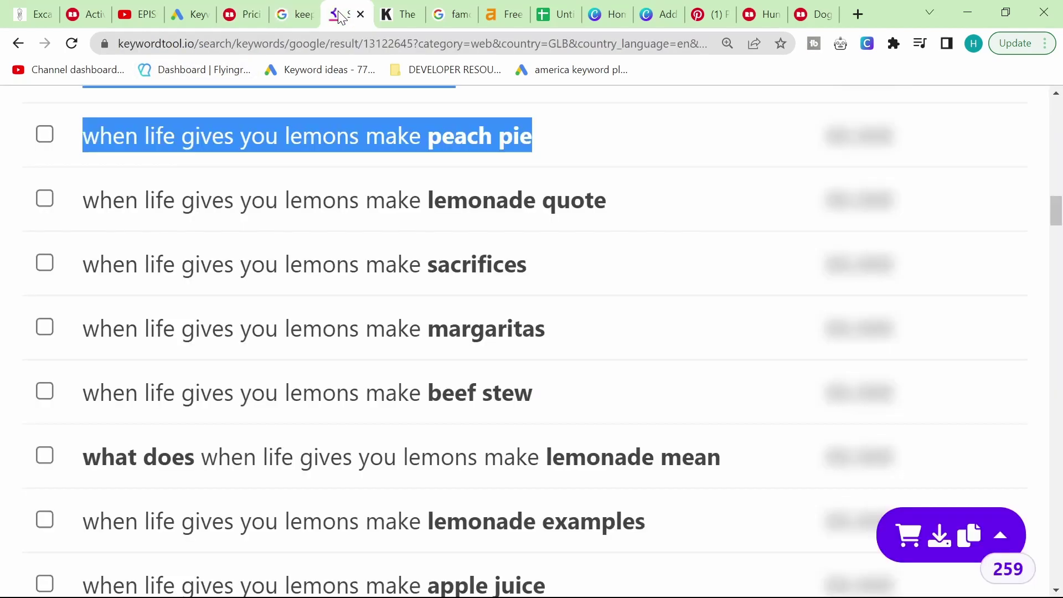
left_click_drag(340, 15, 423, 6)
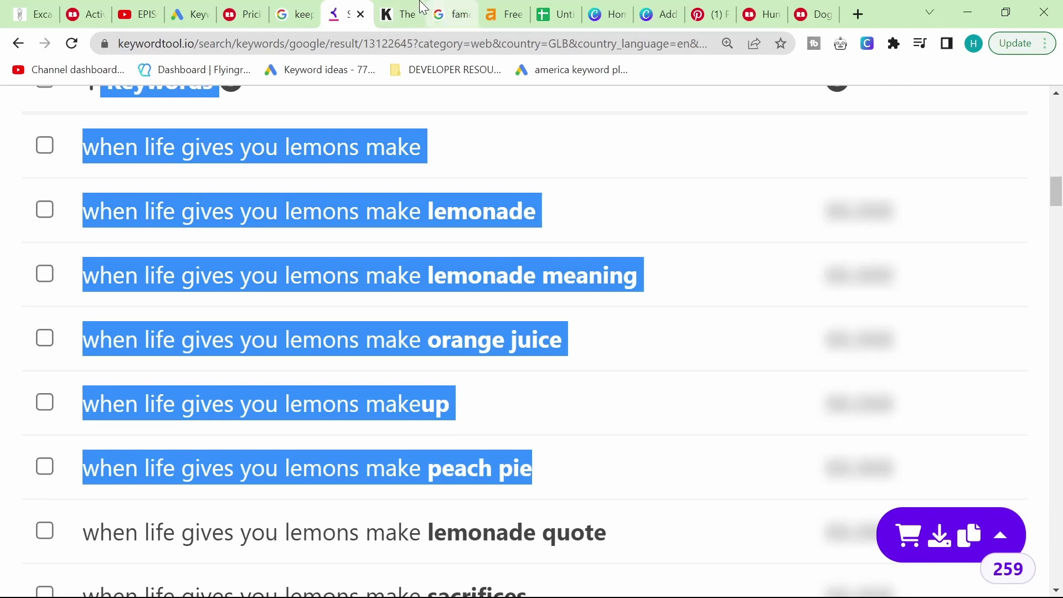
left_click_drag(504, 14, 399, 14)
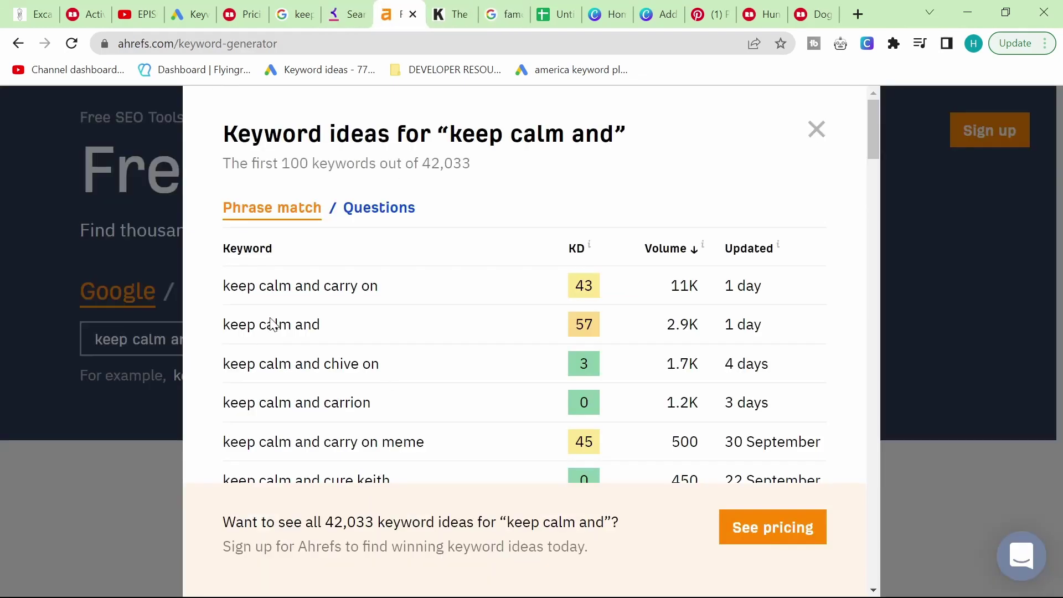
left_click(816, 131)
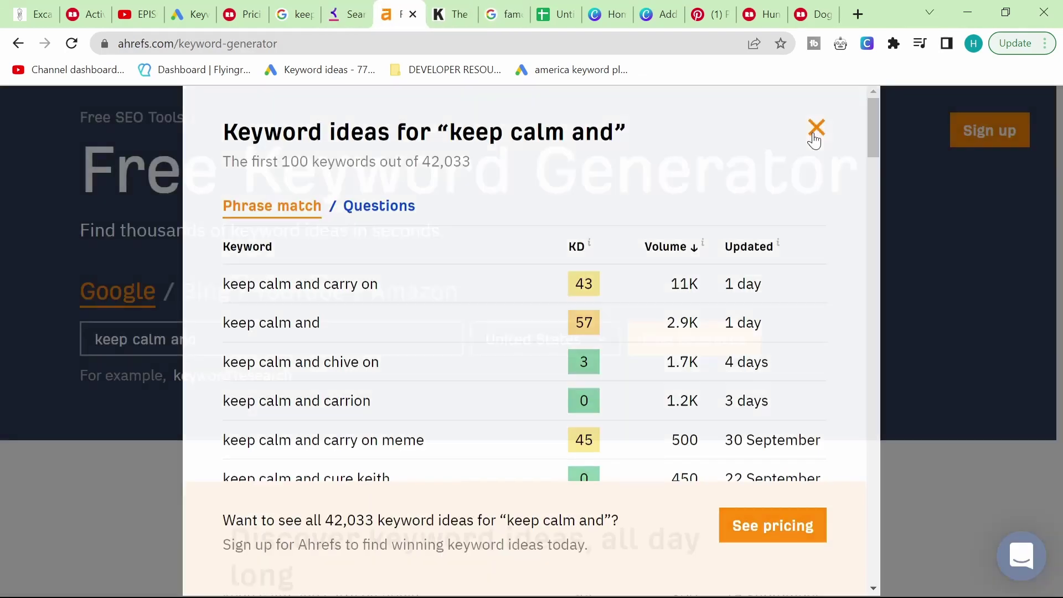
left_click(346, 14)
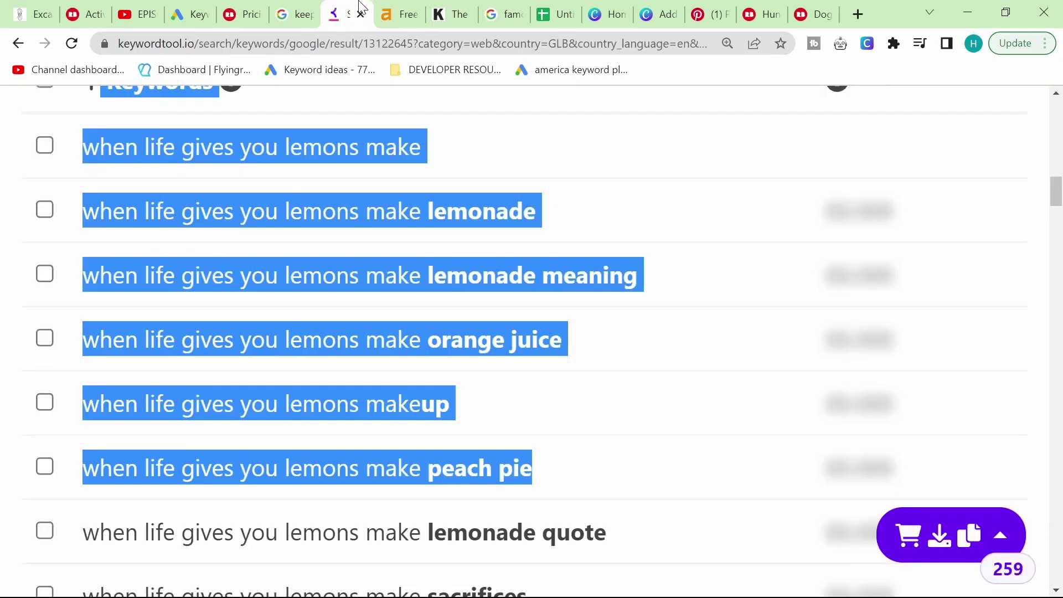
scroll(373, 332, "down", 5)
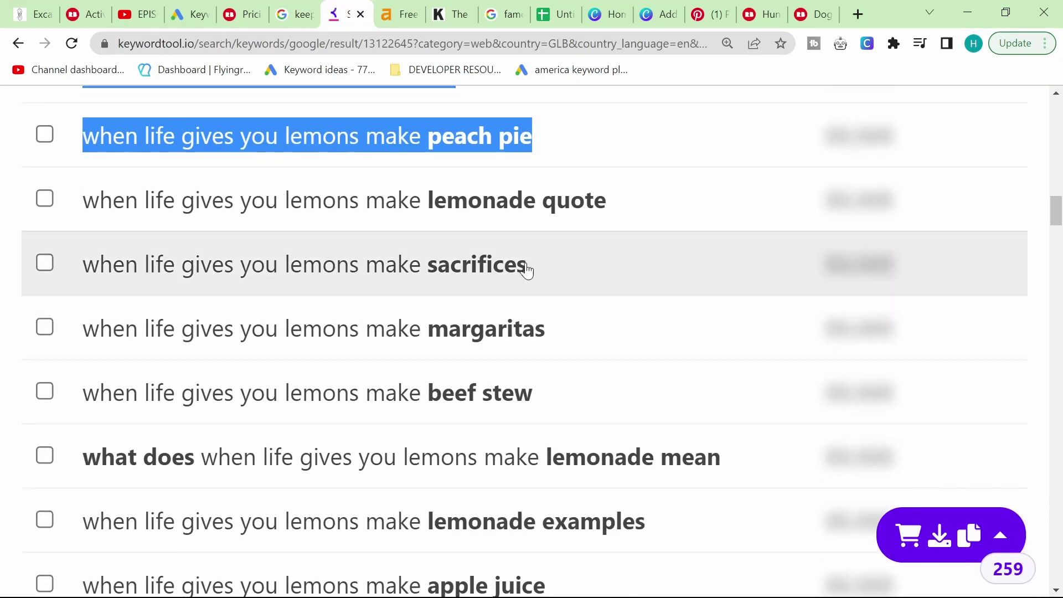
left_click_drag(527, 268, 83, 280)
key("ctrl+c")
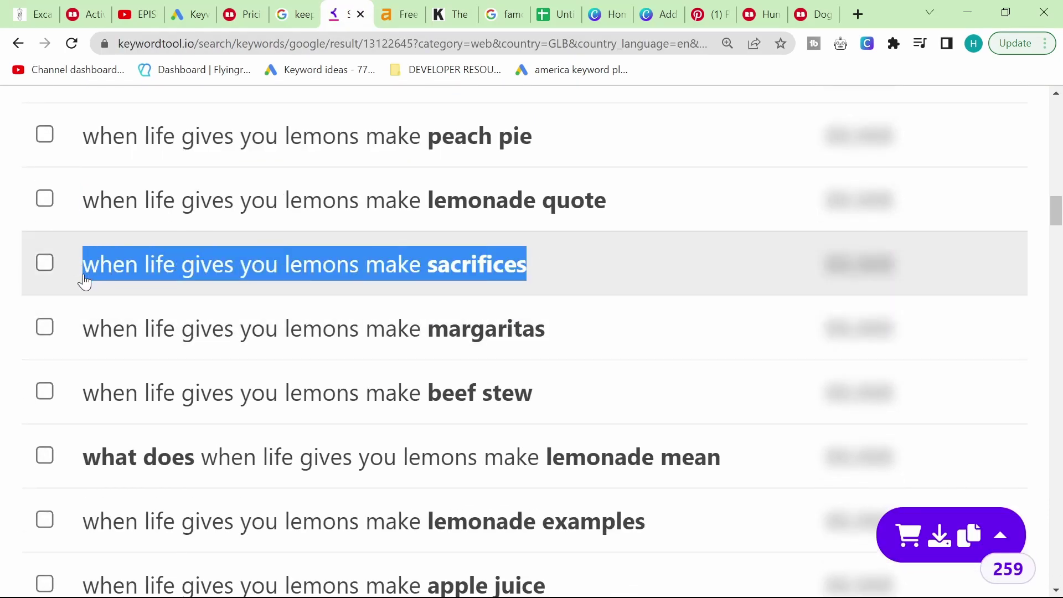
Step: Get Keyword Planner volume for 'when life gives you lemons make sacrifices': 100–1K monthly searches
left_click(183, 8)
left_click(266, 179)
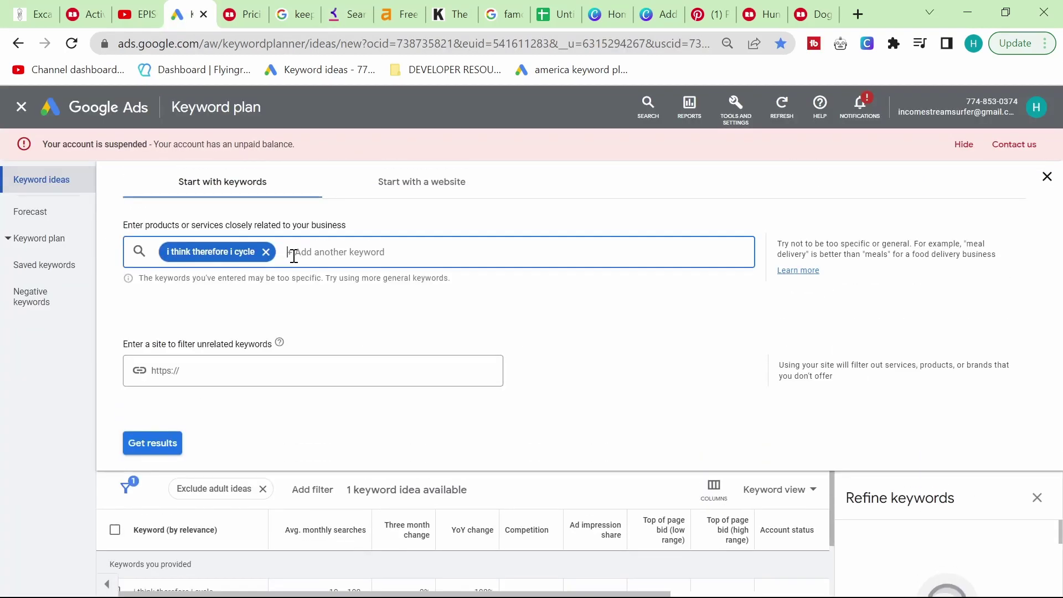
left_click(265, 252)
key("ctrl+v")
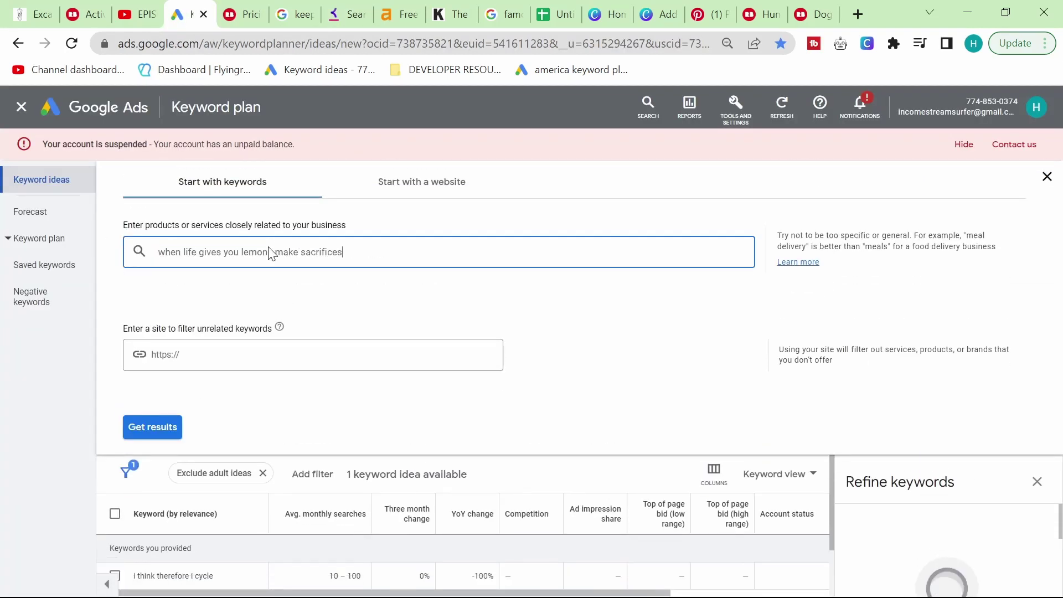
key("Return")
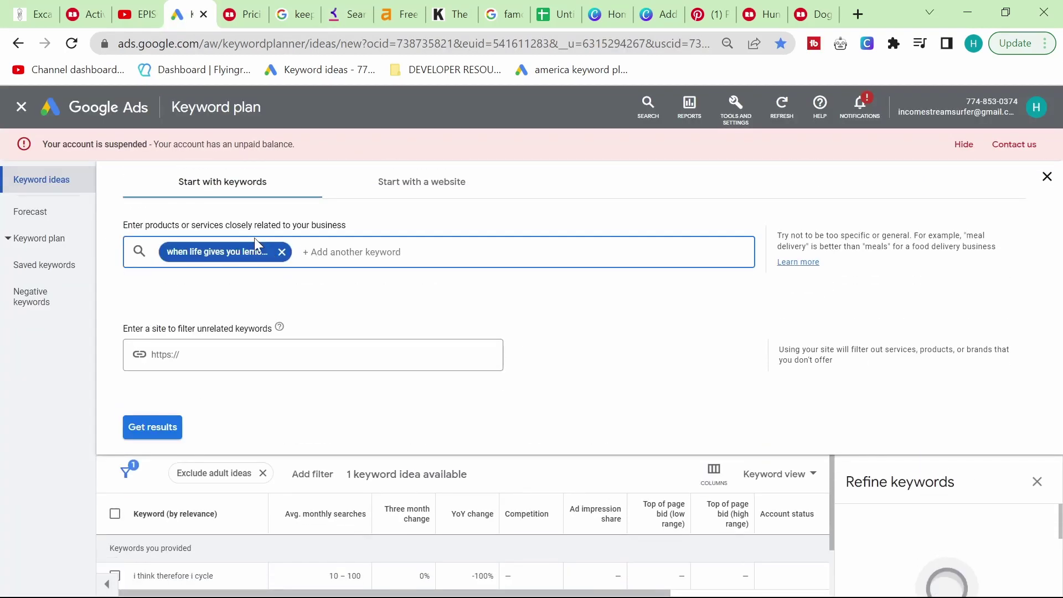
left_click(128, 433)
left_click_drag(328, 383, 361, 384)
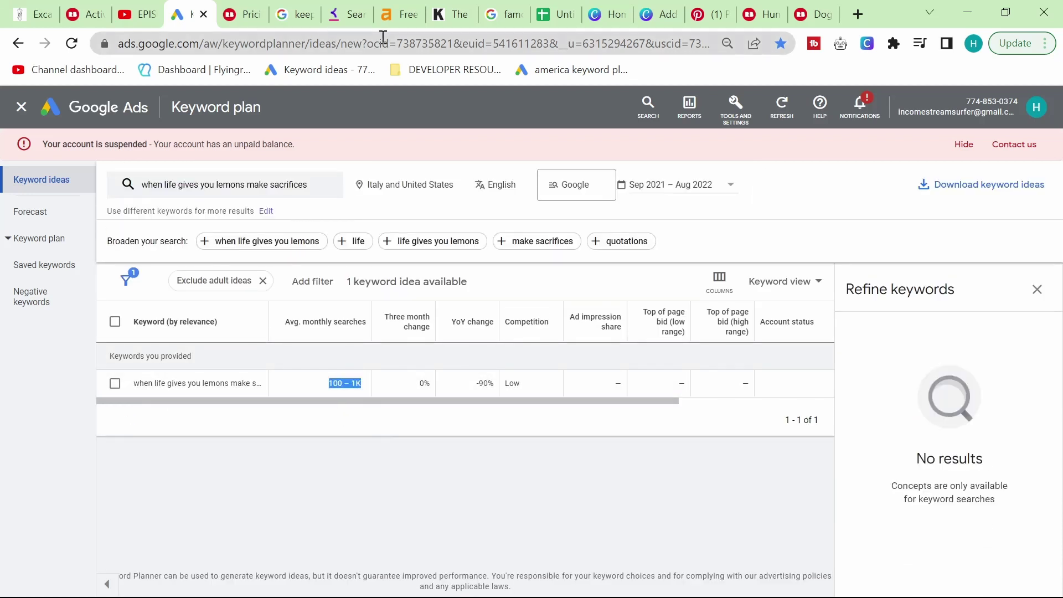
Step: Google the phrase in a new tab, returning about 314,000 results
left_click(858, 14)
key("ctrl+v")
key("Return")
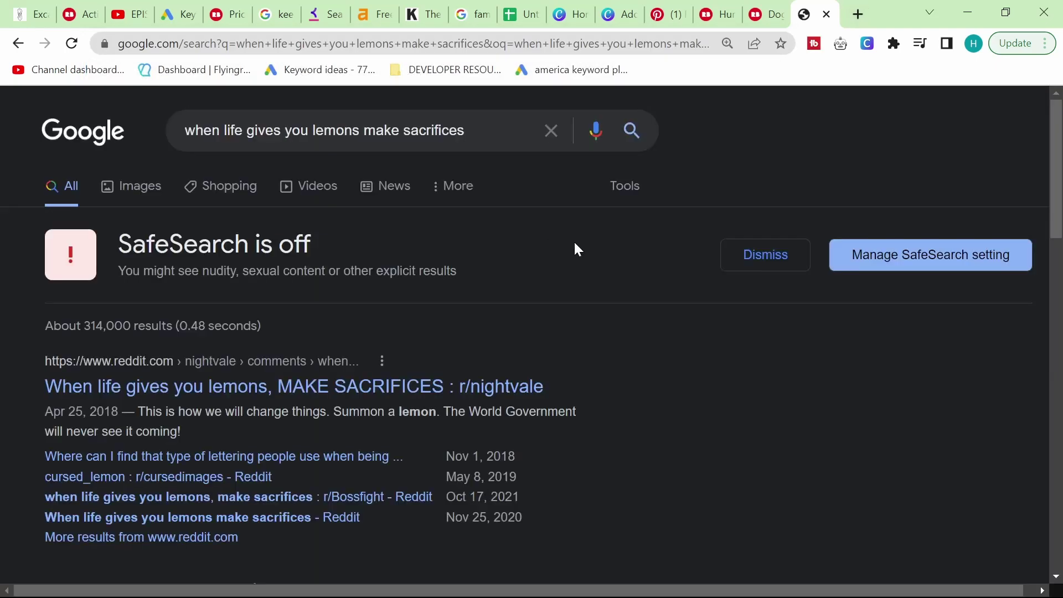
Step: Google the phrase plus 'redbubble' and open the first Redbubble result in the background
key("ctrl+f")
type("redbub")
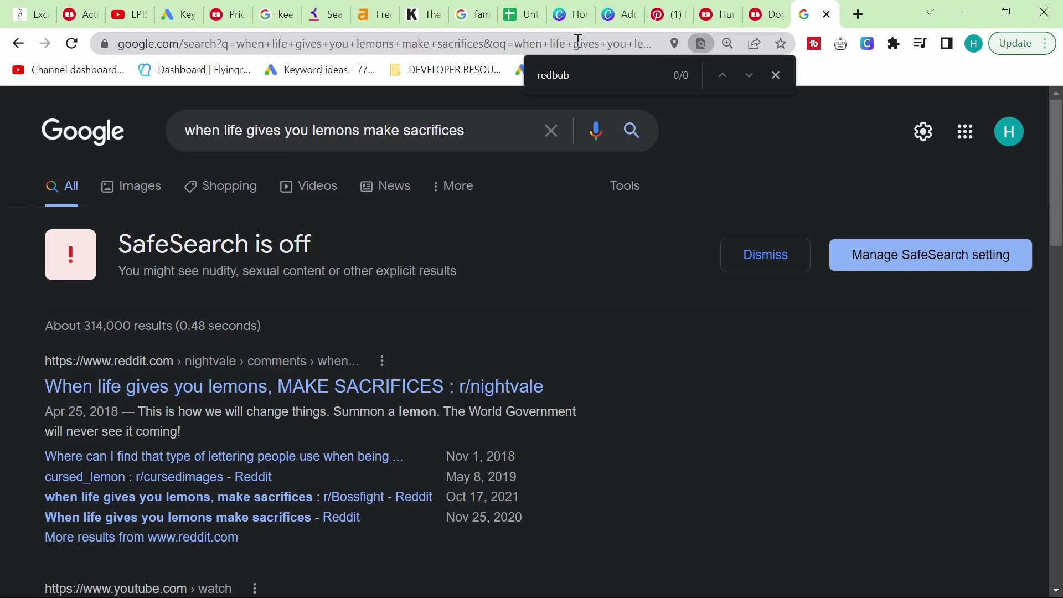
type("redbubble")
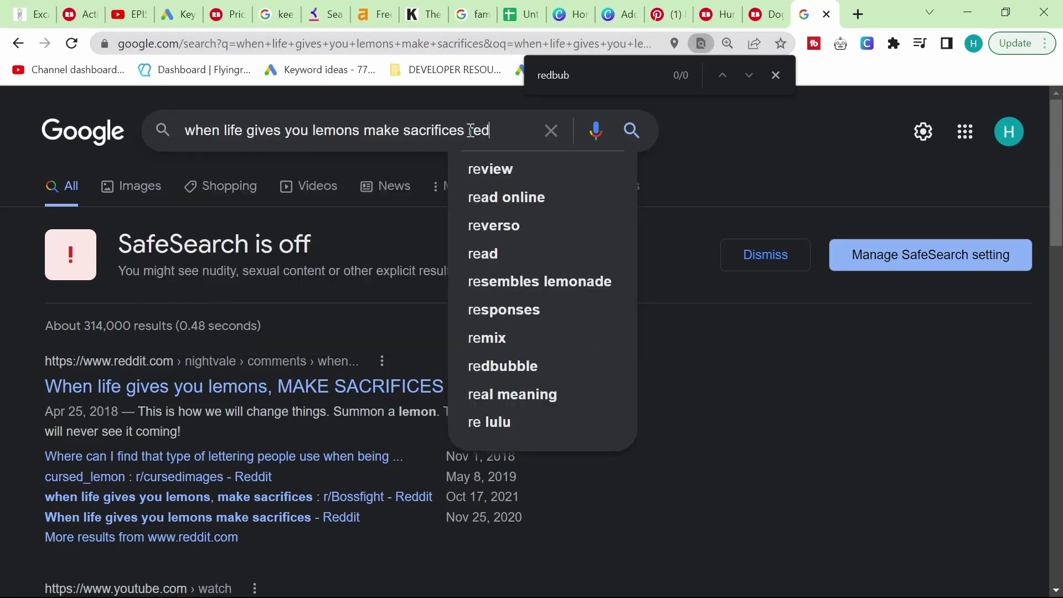
key("Return")
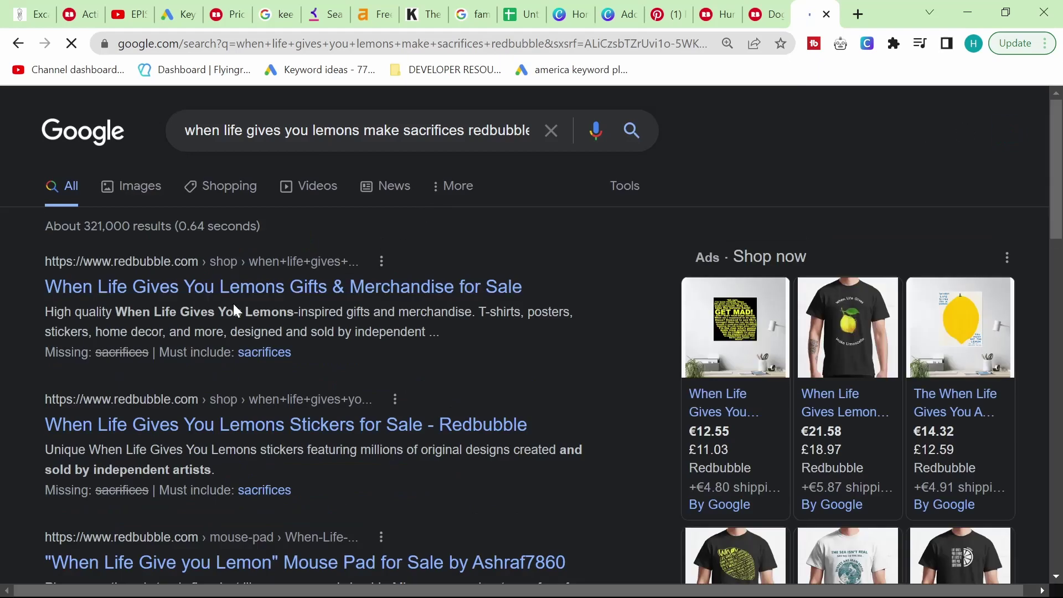
middle_click(215, 292)
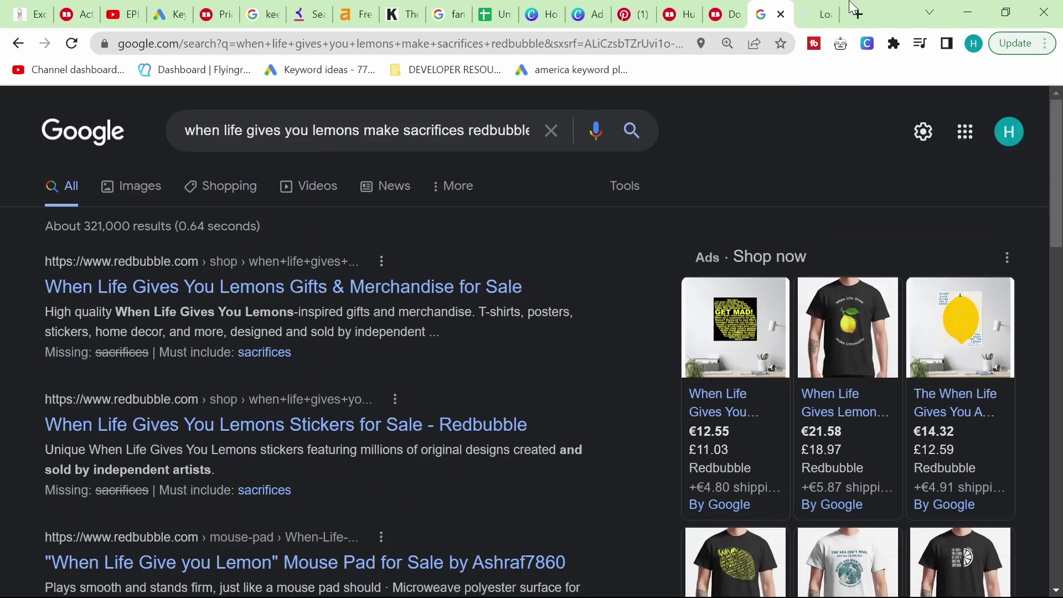
Step: Search Redbubble for '… make sacrifices', confirming no matching designs exist
left_click(822, 8)
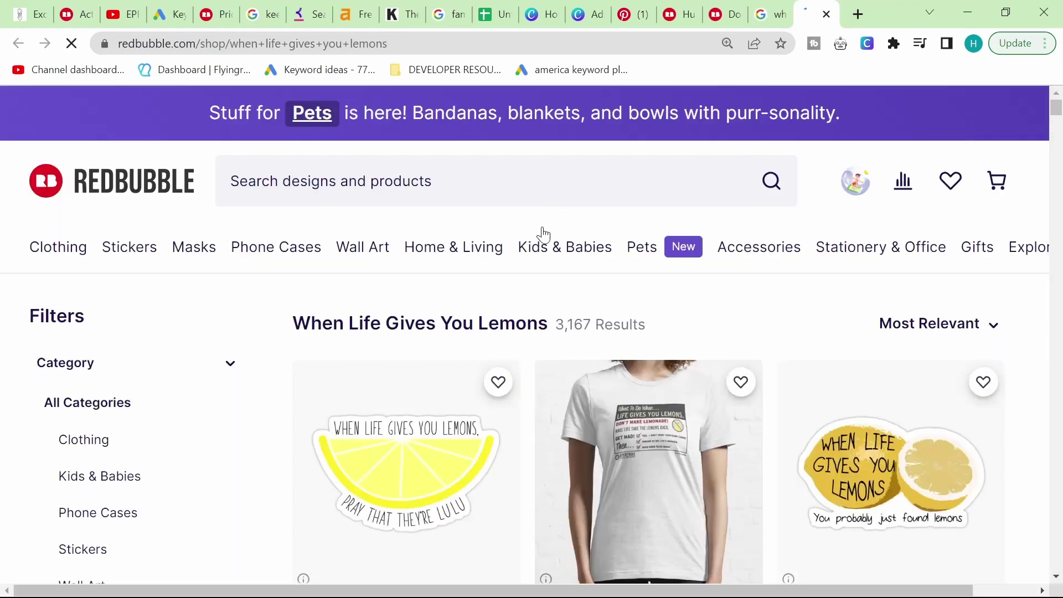
scroll(506, 297, "down", 1)
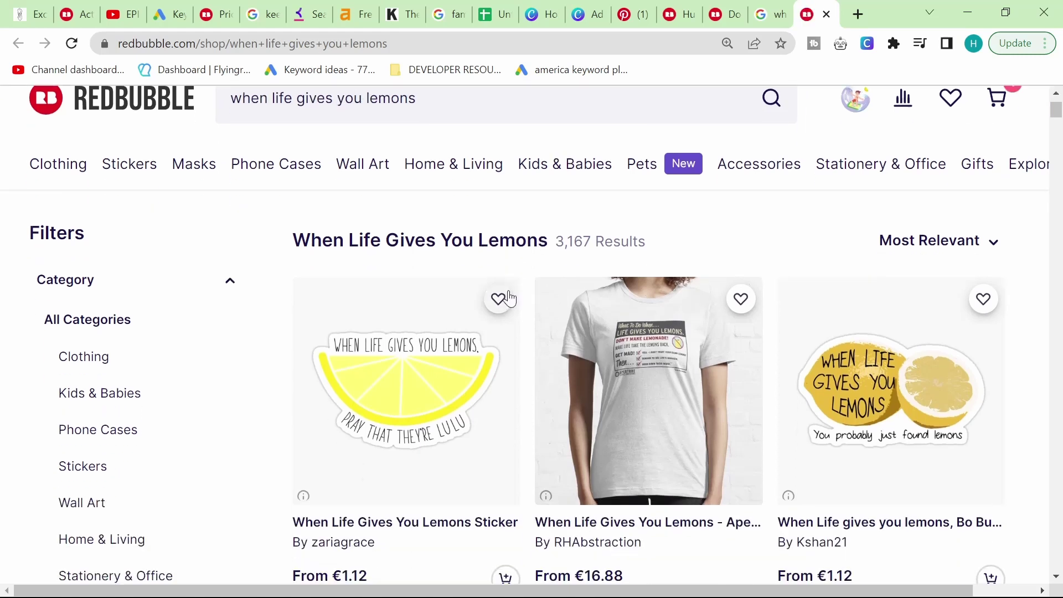
scroll(443, 200, "up", 1)
left_click(393, 178)
type("make sacrifices")
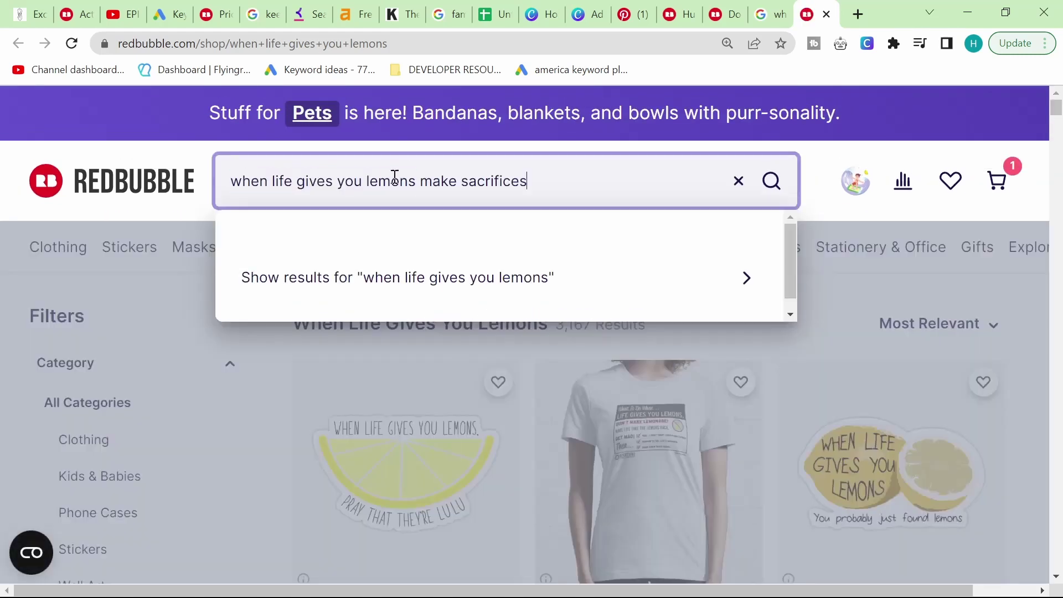
key("Return")
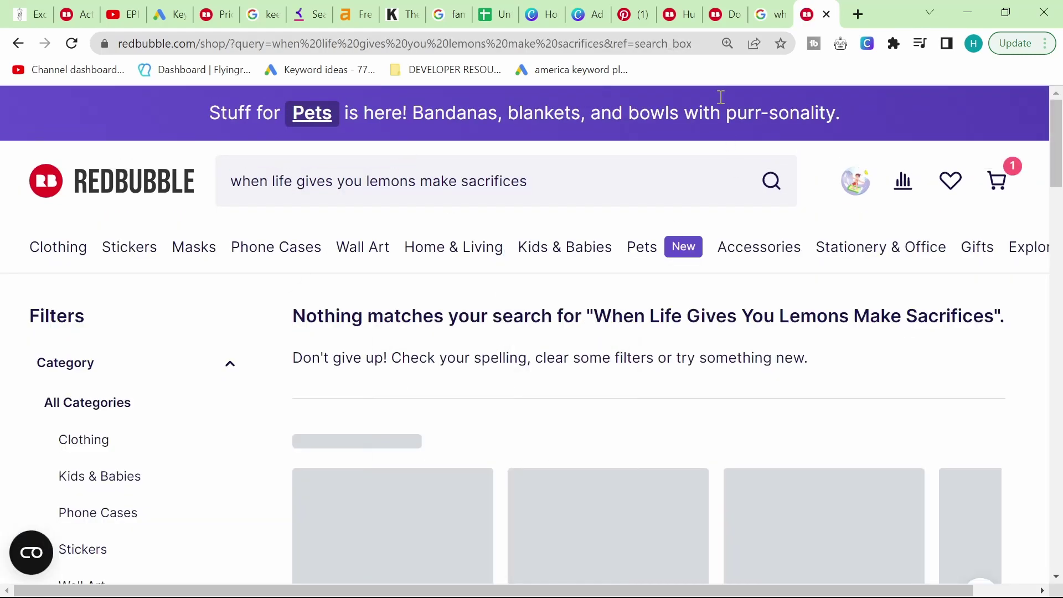
left_click_drag(814, 14, 320, 5)
left_click(320, 6)
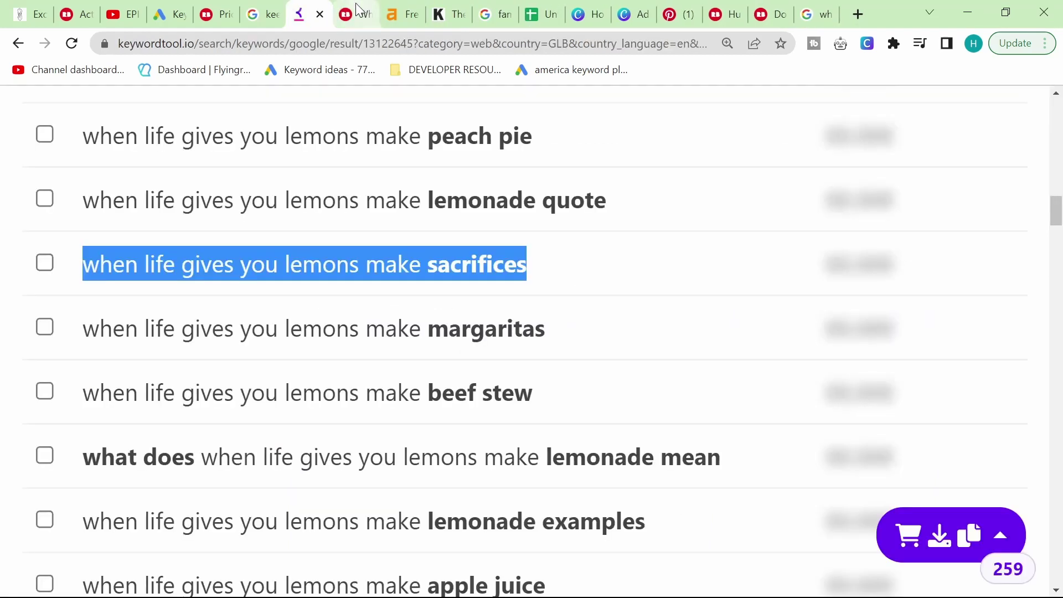
Step: Review Redbubble's no-results page, then scroll Keyword Tool's lemons variations back to 'sacrifices'
left_click(356, 2)
scroll(597, 377, "down", 3)
scroll(597, 382, "up", 3)
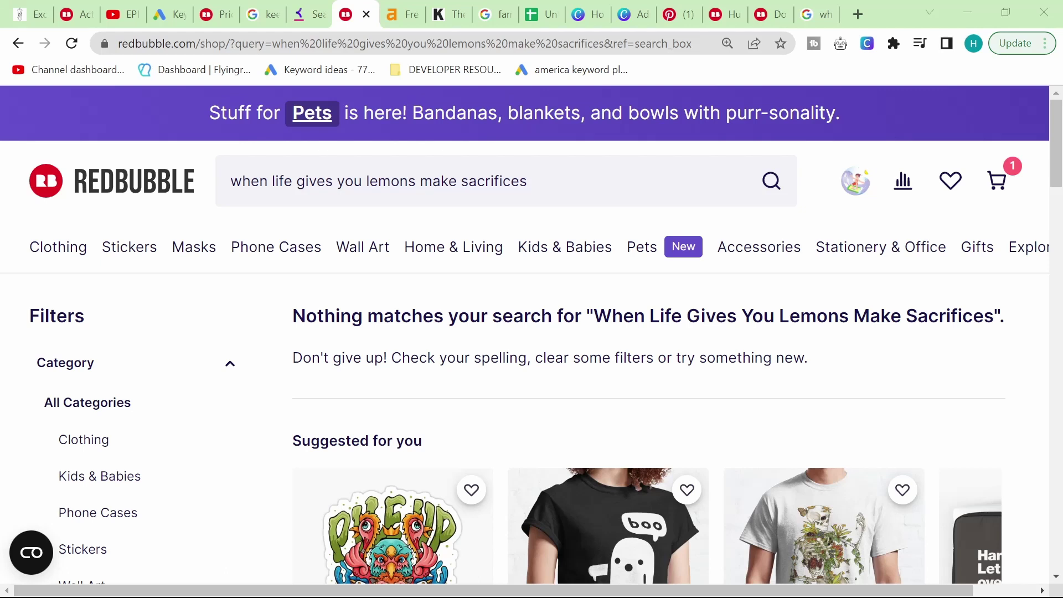
scroll(613, 230, "down", 1)
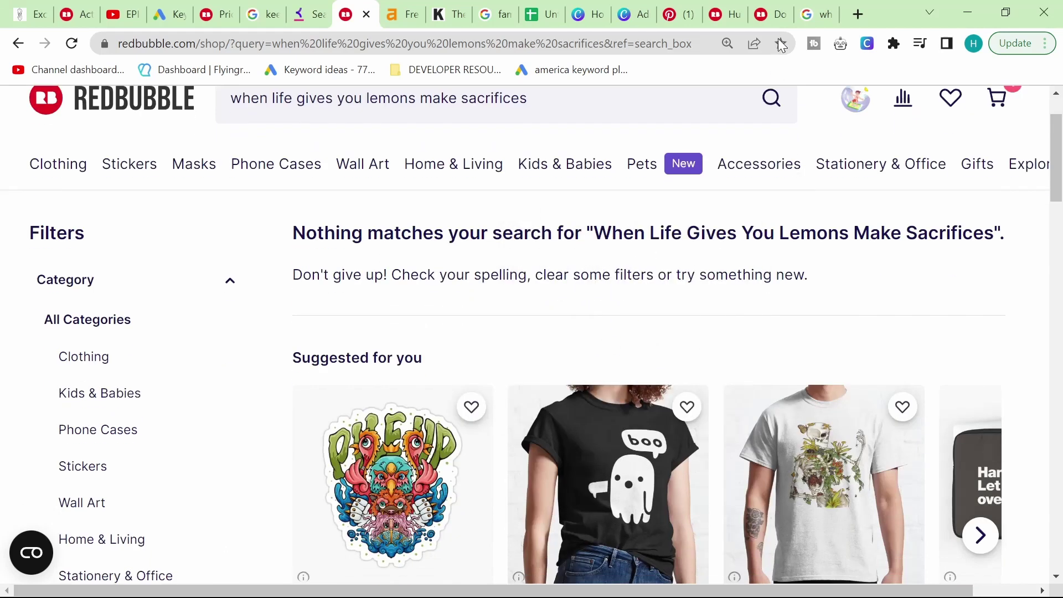
left_click(302, 14)
scroll(332, 221, "down", 3)
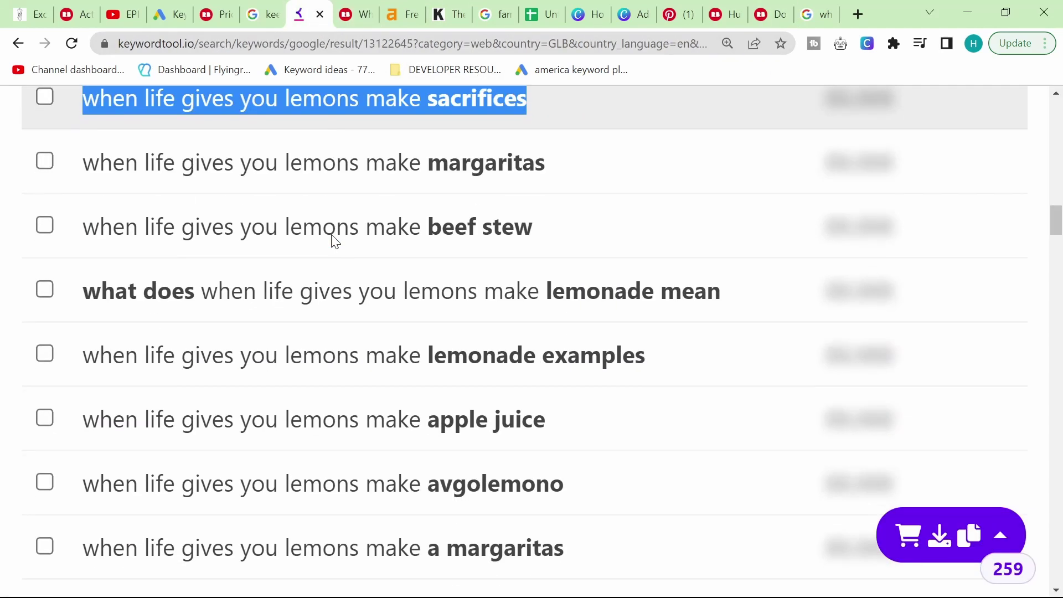
scroll(335, 242, "down", 7)
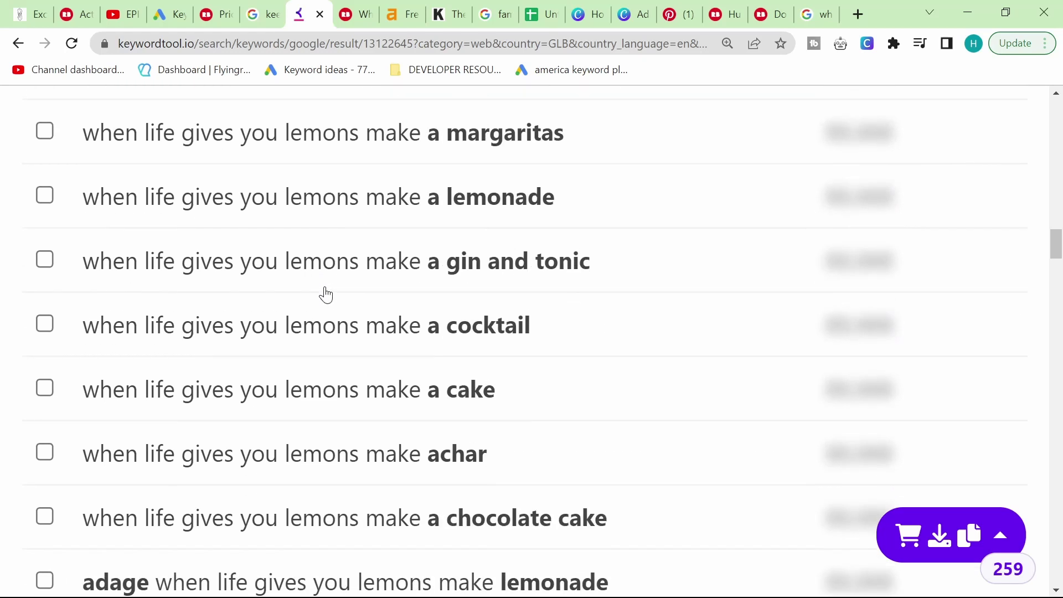
scroll(326, 294, "up", 10)
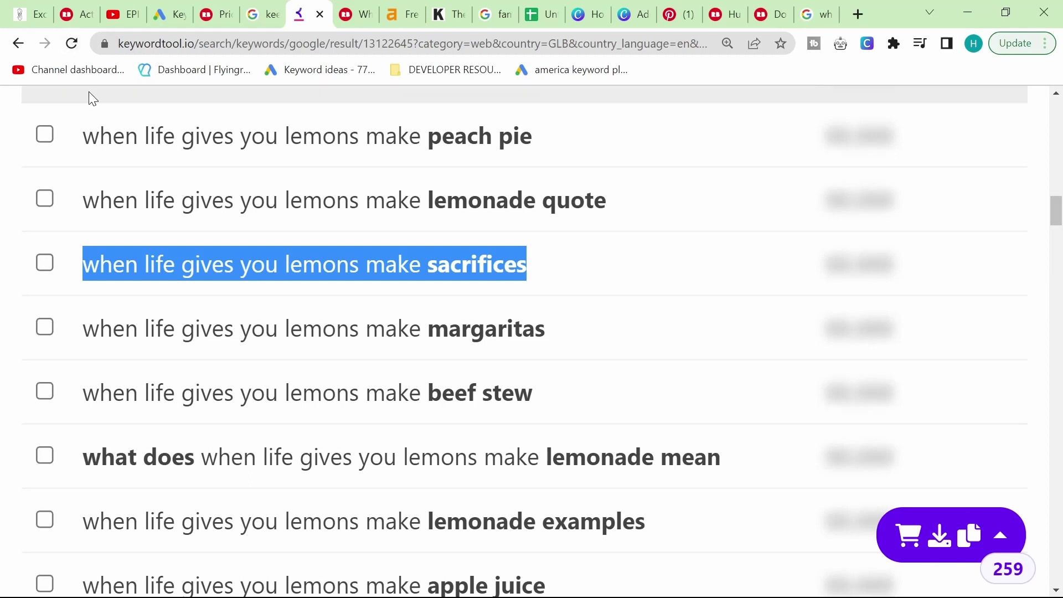
left_click(603, 16)
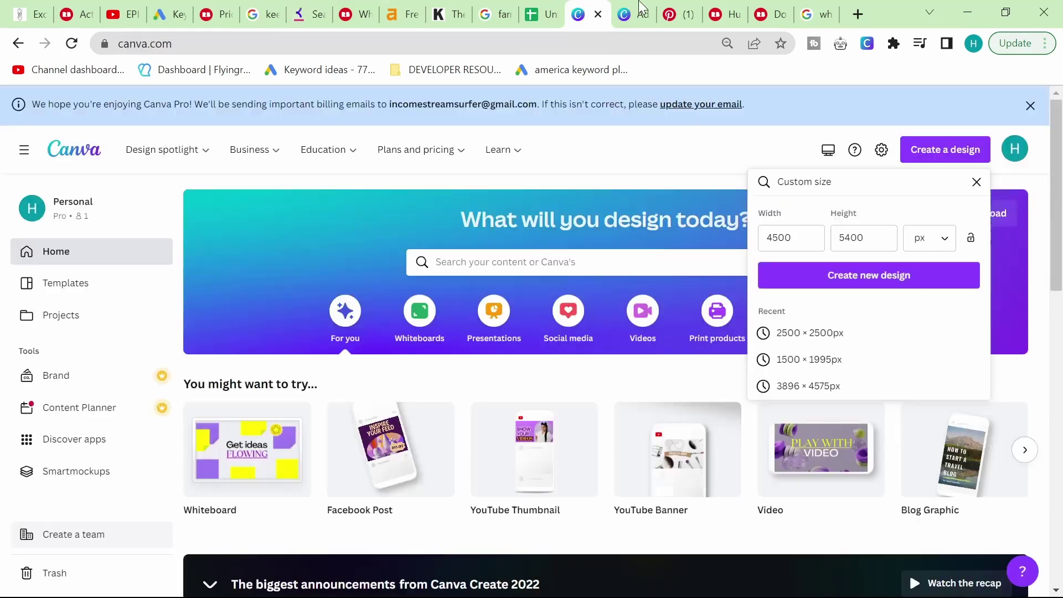
Step: Scroll through the 'keep calm and be kind' Canva design to page 3
left_click(634, 14)
scroll(573, 327, "down", 5)
scroll(572, 327, "up", 8)
scroll(576, 335, "down", 10)
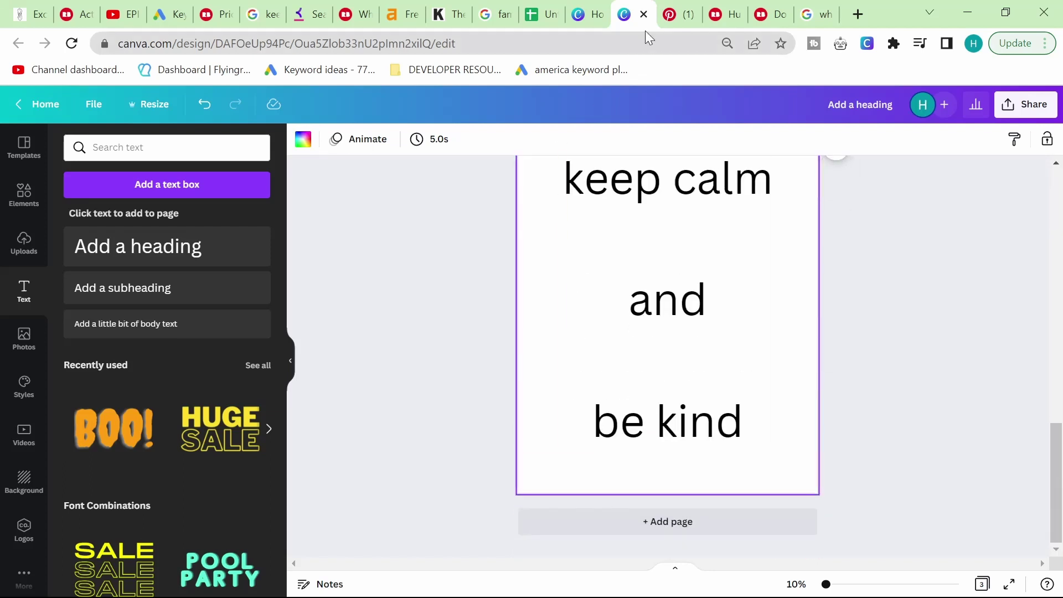
Step: Return to Redbubble's Dogs And Fishing T-Shirts results and open and close the account menu
left_click(755, 8)
scroll(914, 150, "up", 1)
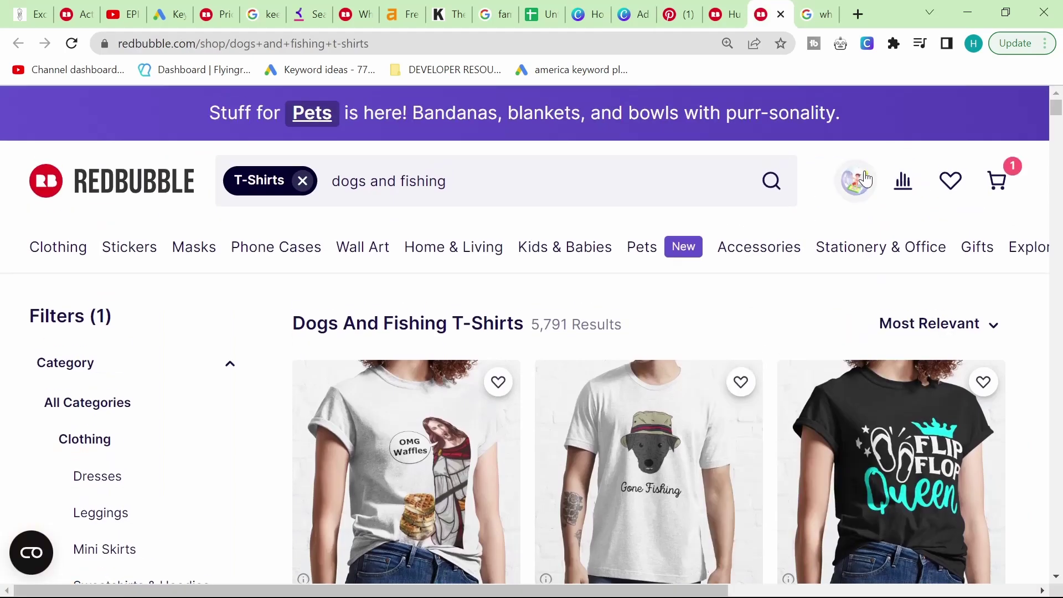
left_click(865, 178)
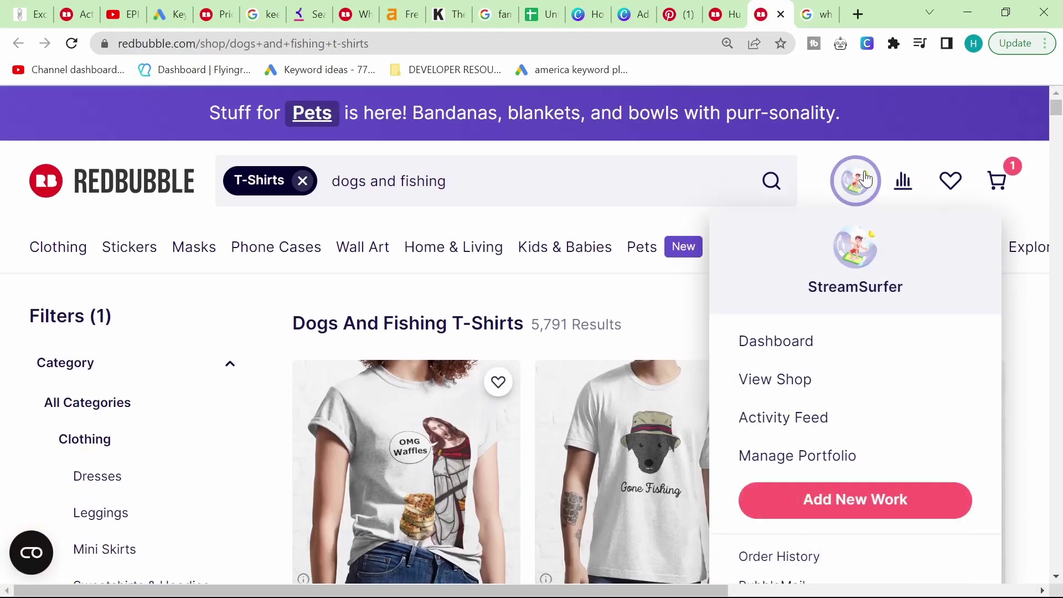
left_click(505, 196)
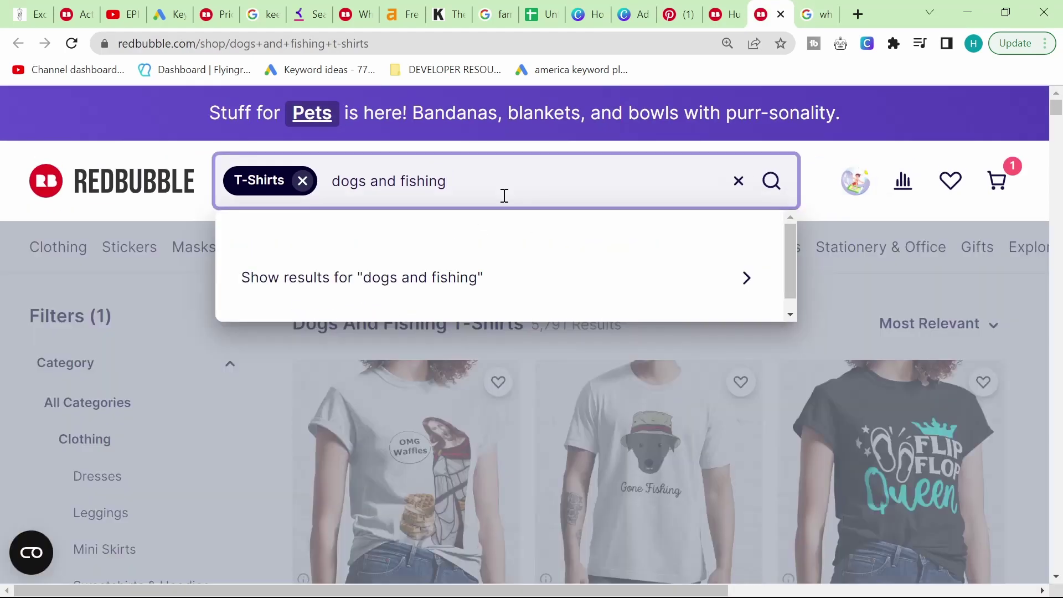
left_click(5, 233)
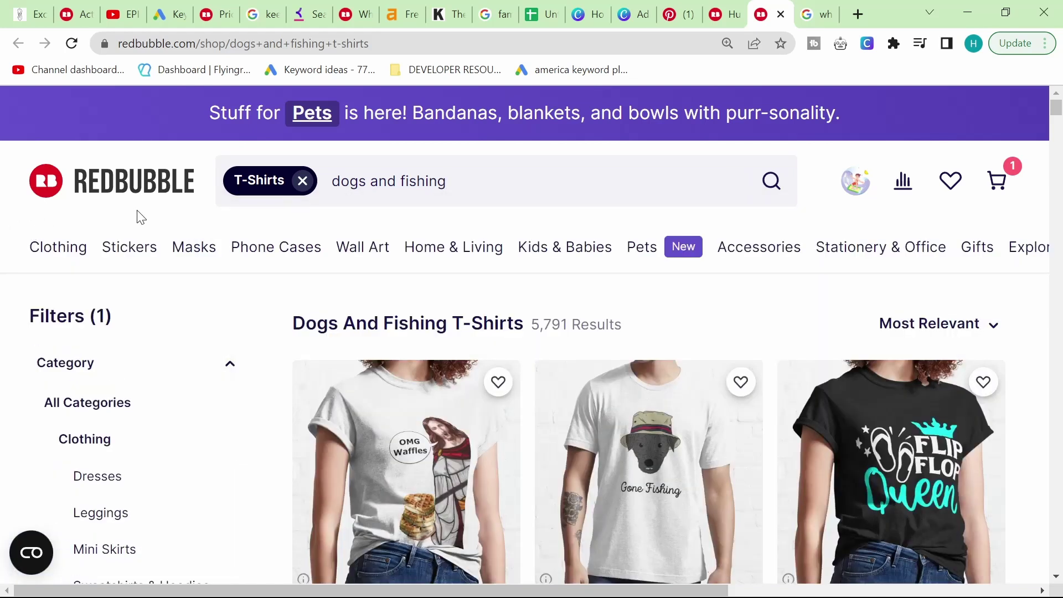